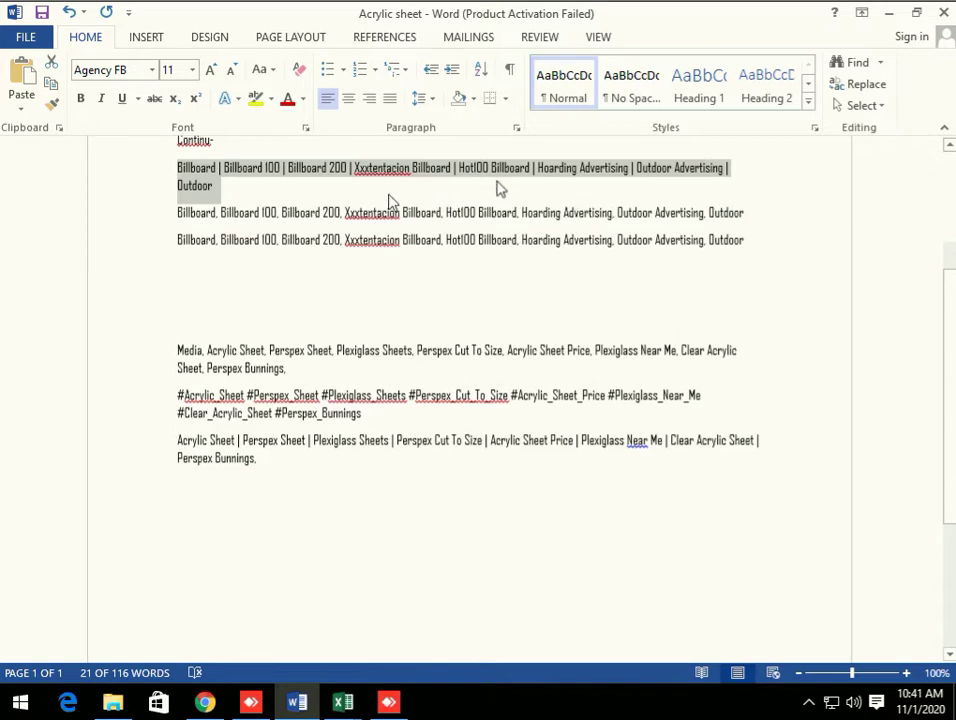
Replace every comma and following space with "#" in the first of the two comma-separated Billboard keyword lines only, leaving the rest of the document unsearched.
left_click(256, 284)
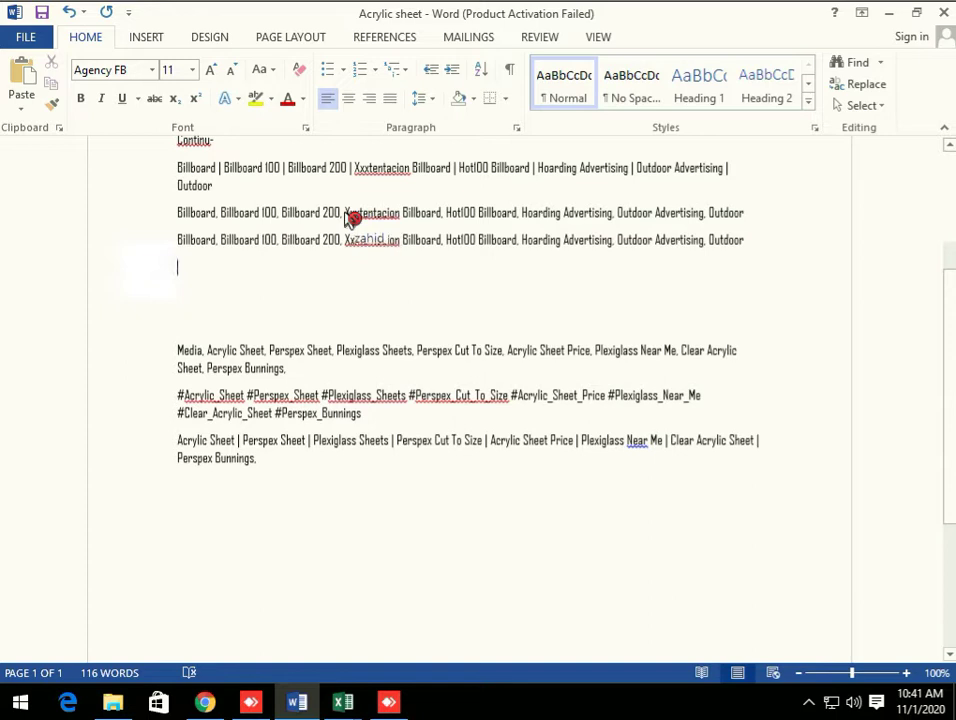
left_click(346, 215)
left_click(347, 217)
left_click_drag(177, 210, 740, 214)
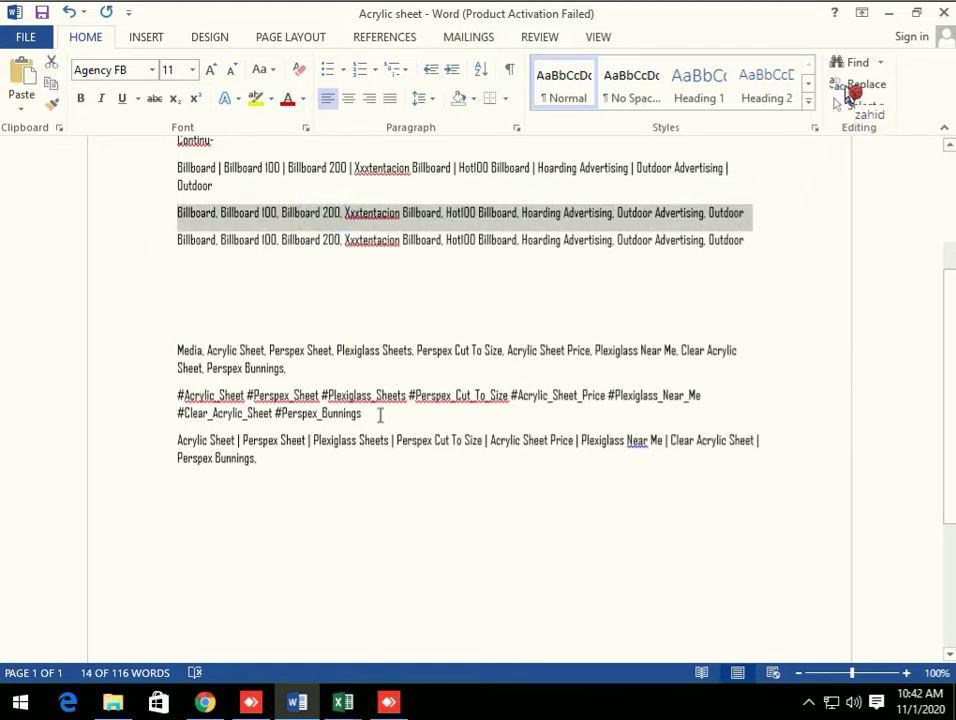
left_click(855, 88)
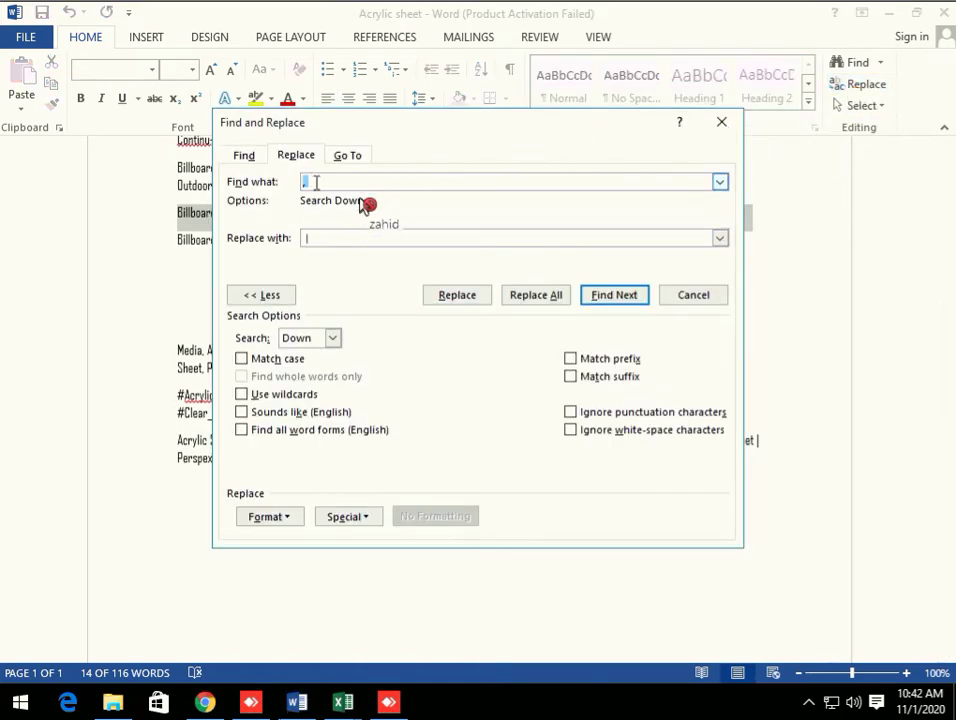
left_click(337, 243)
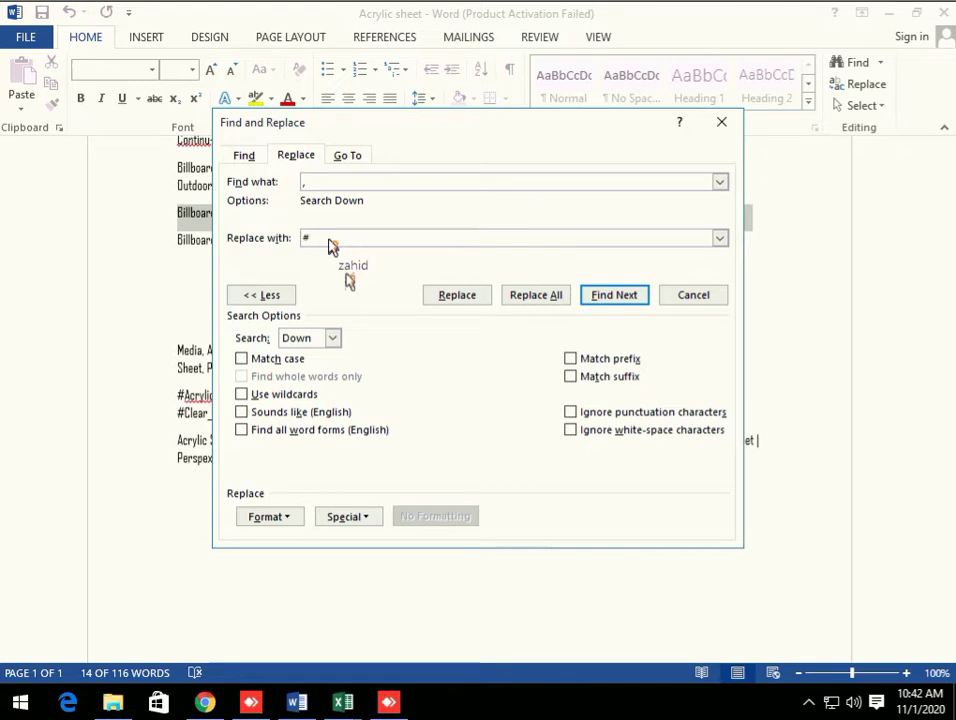
left_click(527, 300)
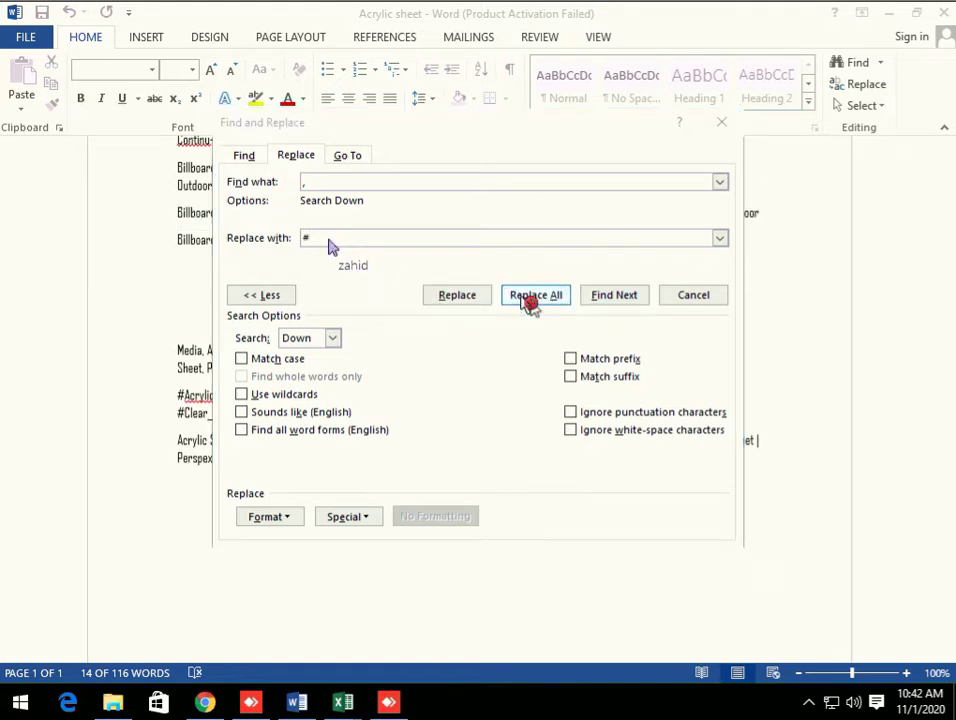
left_click(528, 414)
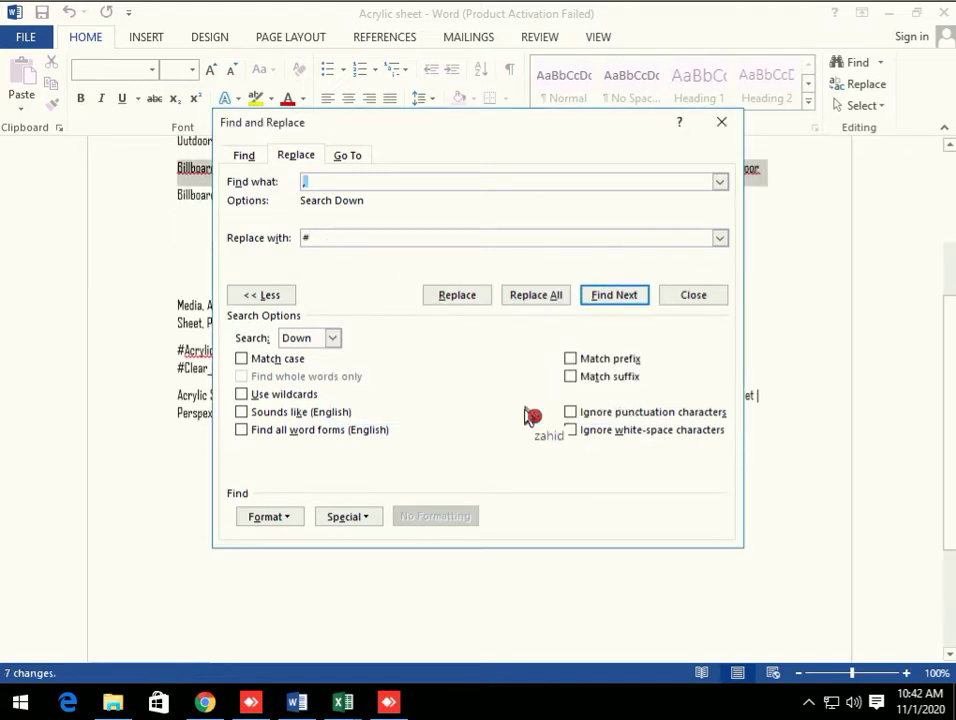
Replace all spaces with underscores within the selected Billboard keyword line, declining to search the rest of the document.
mouse_move(601, 213)
left_mouse_down()
mouse_move(580, 330)
mouse_move(809, 244)
mouse_move(749, 313)
mouse_move(433, 155)
mouse_move(778, 129)
left_mouse_up()
mouse_move(580, 330)
left_mouse_down()
mouse_move(655, 96)
mouse_move(648, 92)
mouse_move(675, 49)
mouse_move(709, 32)
mouse_move(696, 24)
mouse_move(645, 51)
mouse_move(538, 55)
mouse_move(183, 139)
mouse_move(293, 144)
mouse_move(83, 179)
mouse_move(1, 180)
mouse_move(49, 213)
mouse_move(363, 254)
mouse_move(432, 241)
mouse_move(462, 198)
left_mouse_up()
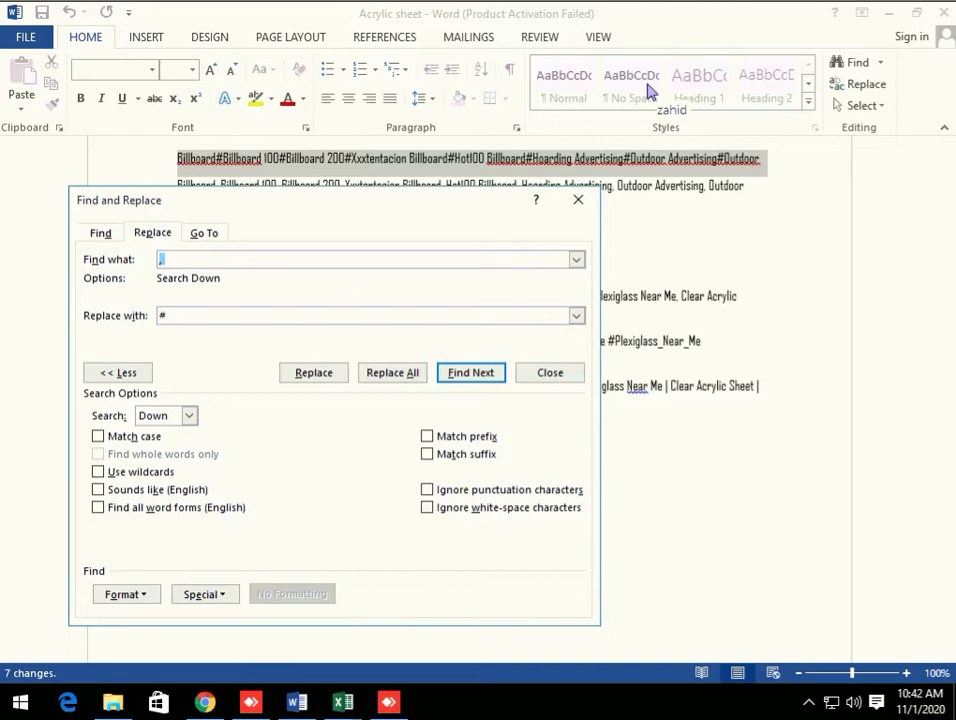
left_click_drag(462, 198, 462, 197)
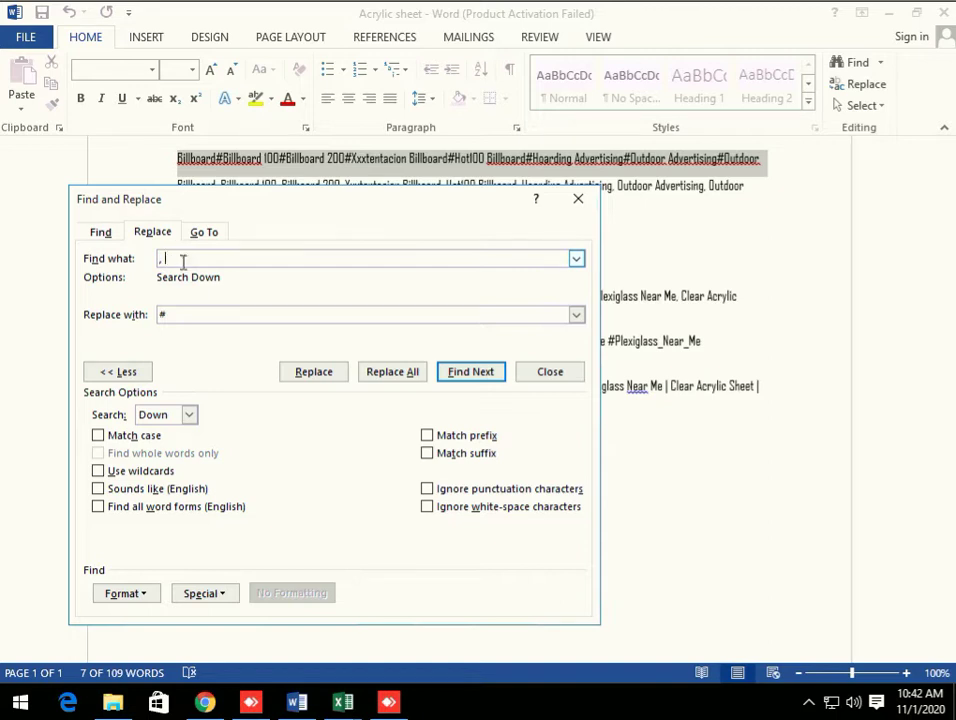
key("BackSpace")
left_click(183, 322)
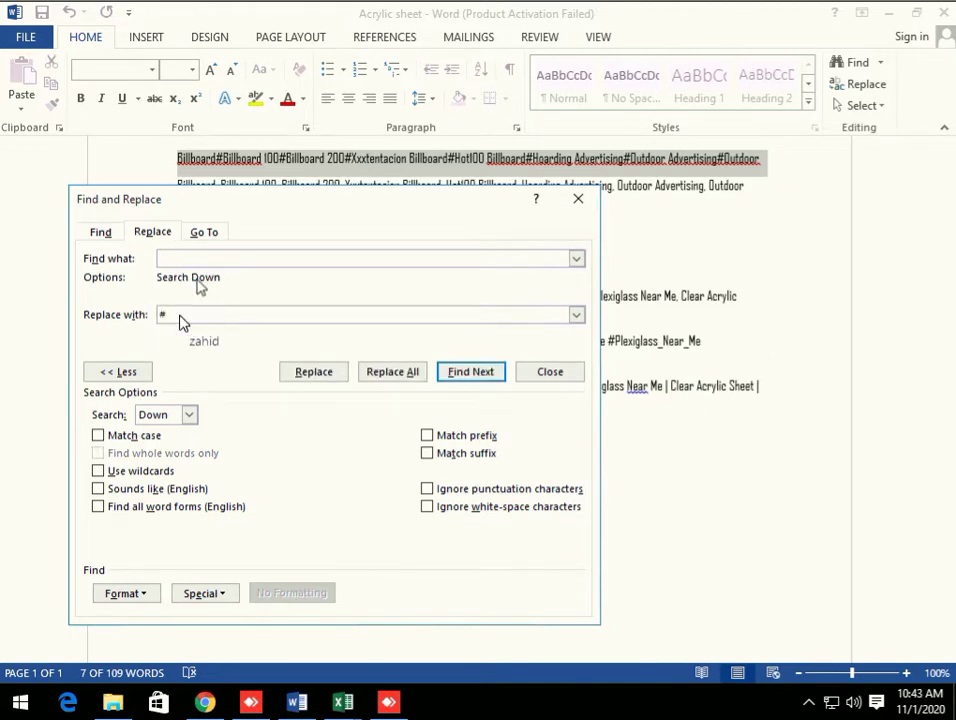
left_click(183, 322)
key("BackSpace")
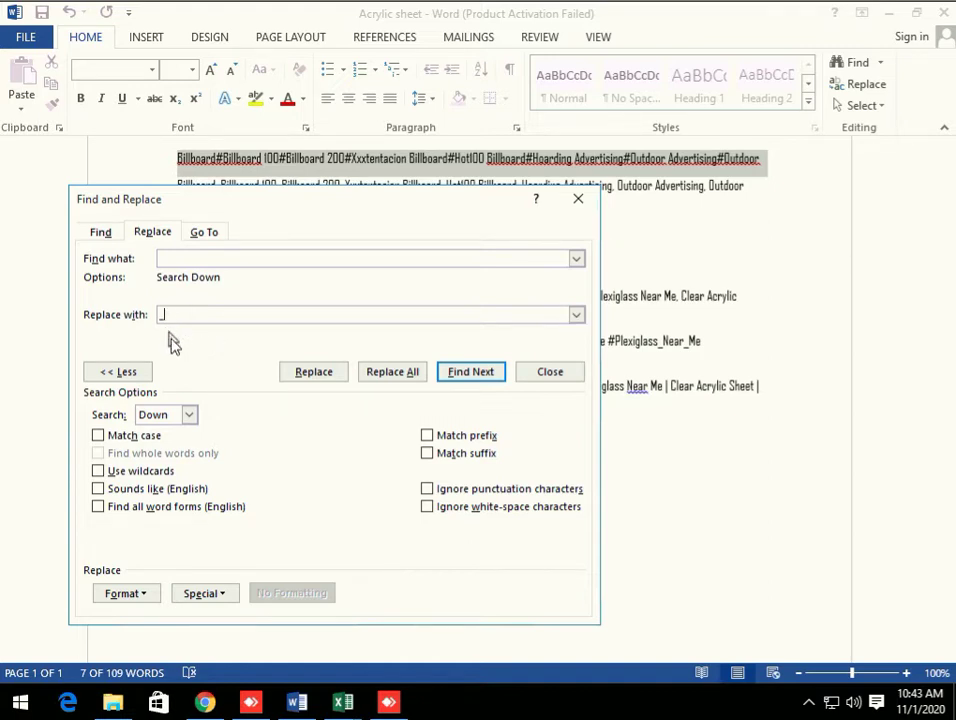
left_click(398, 372)
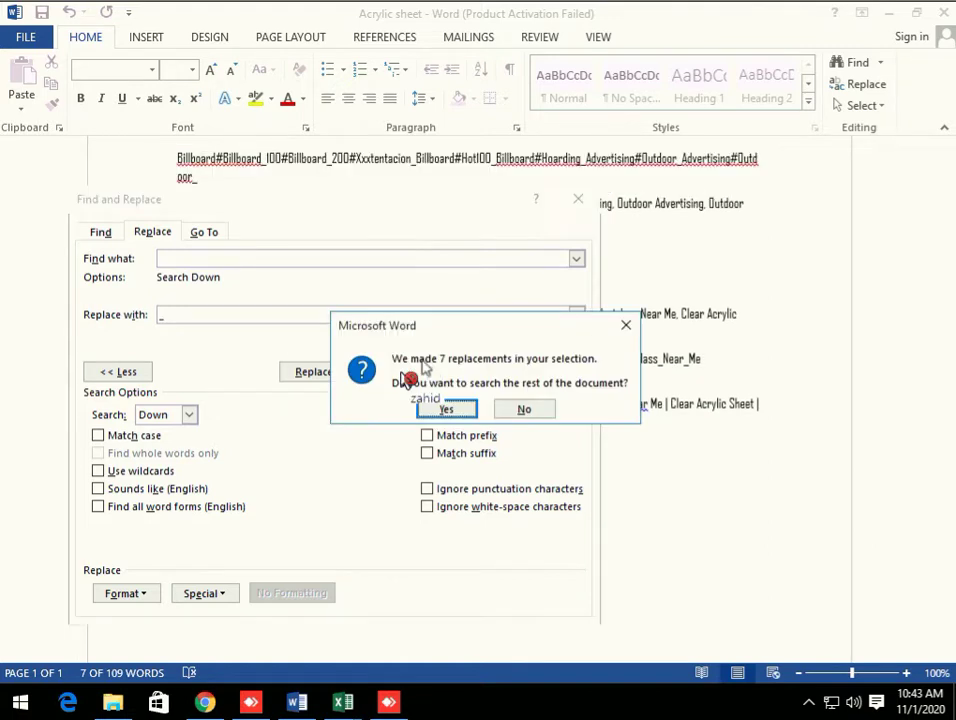
left_click(520, 413)
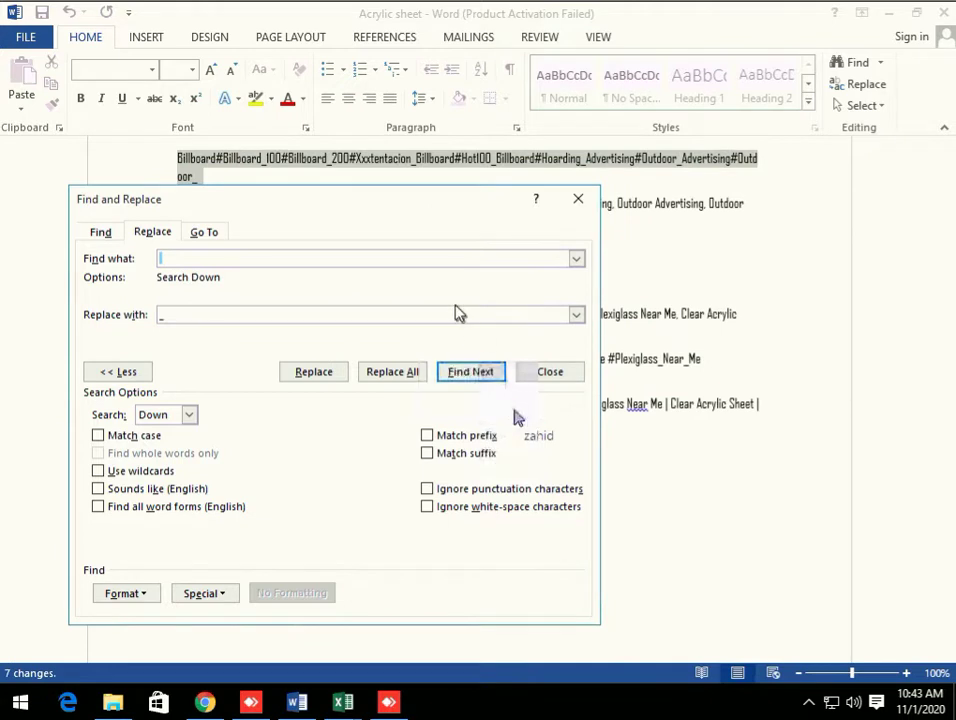
Replace every "#" in the selected Billboard line with a space followed by "#", limiting the replacement to the selection.
left_click_drag(435, 215, 350, 515)
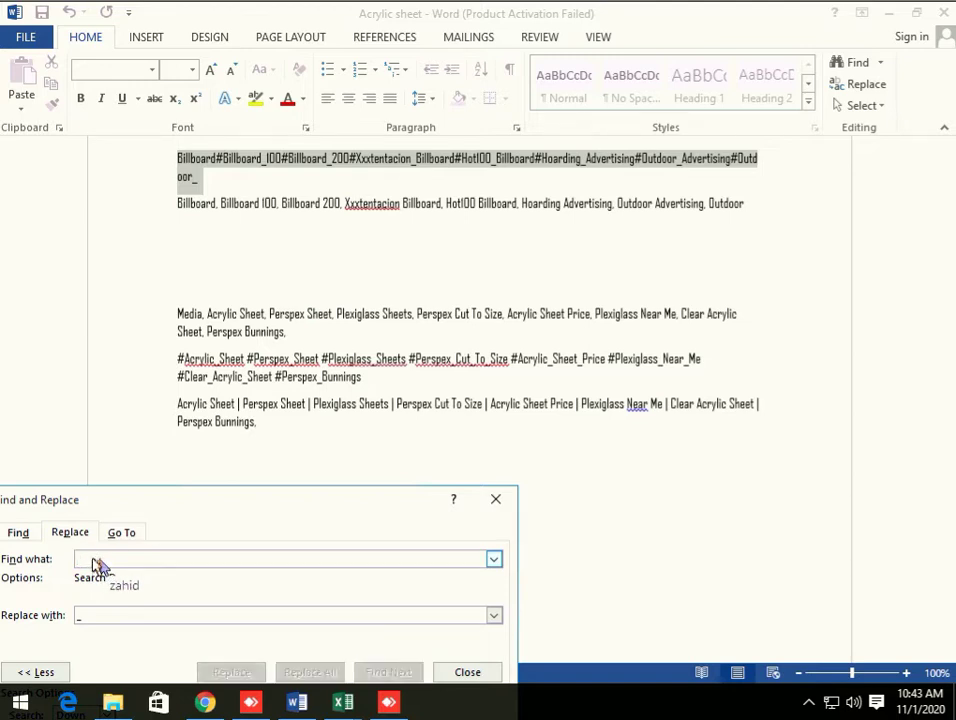
type("#")
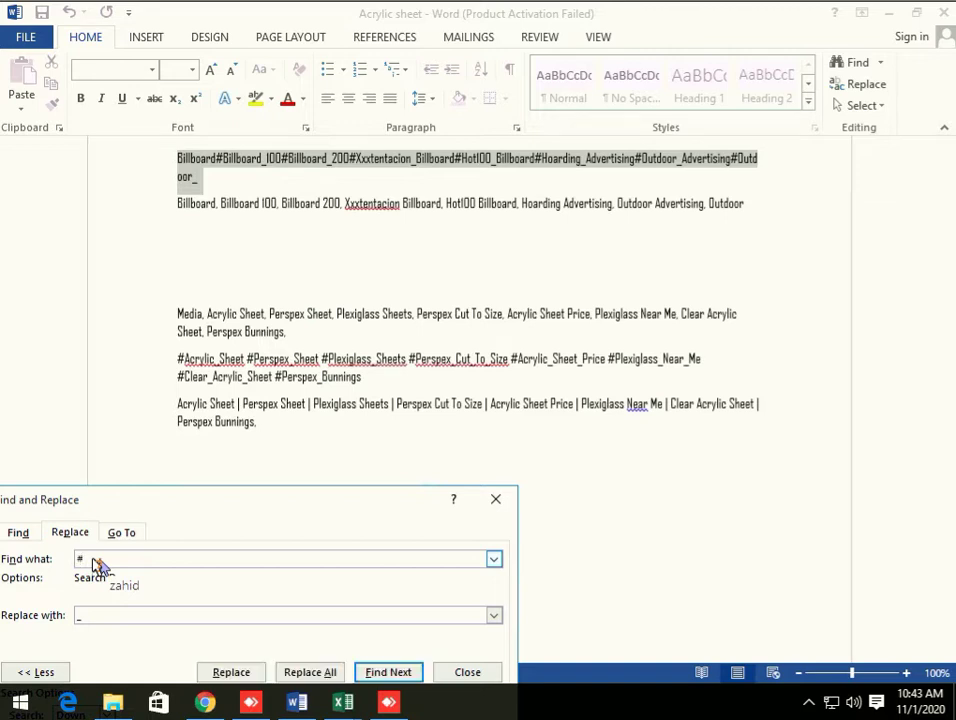
left_click(92, 614)
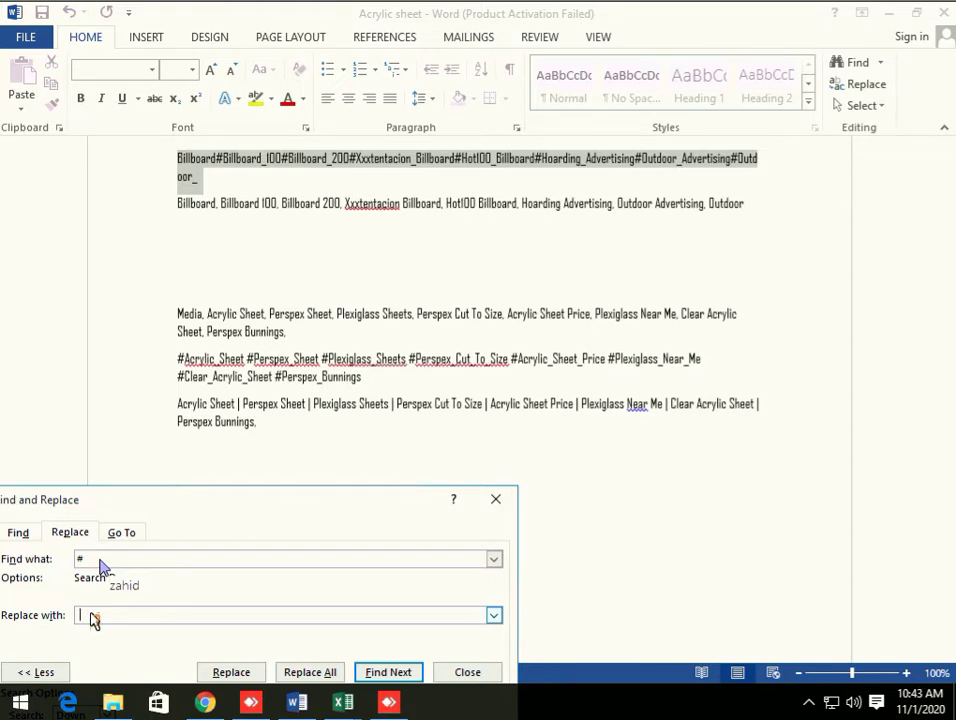
left_click(305, 673)
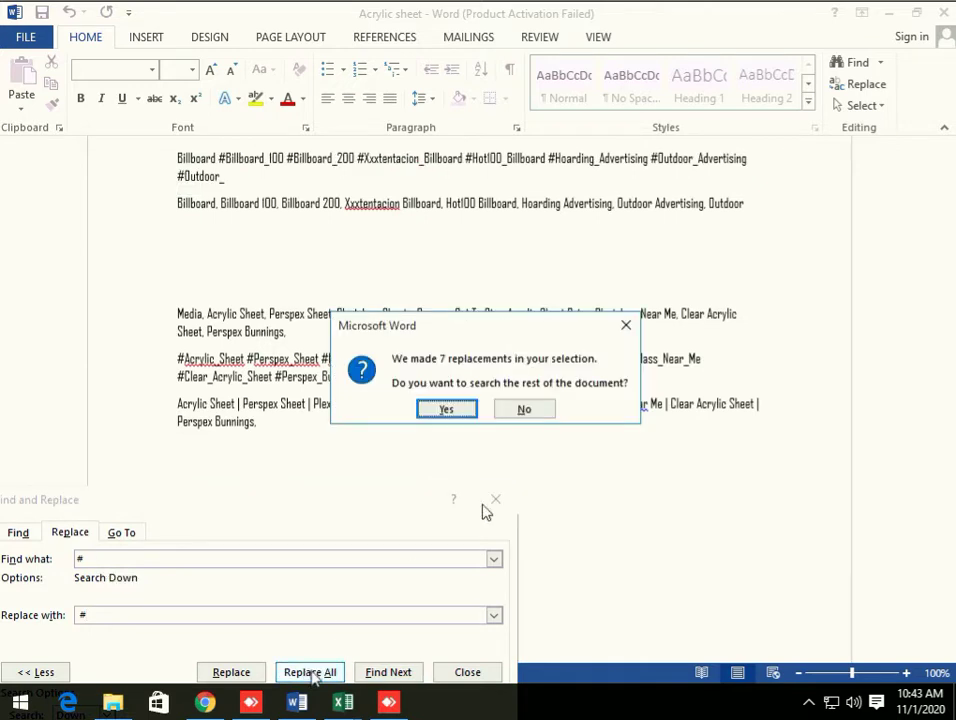
left_click(523, 409)
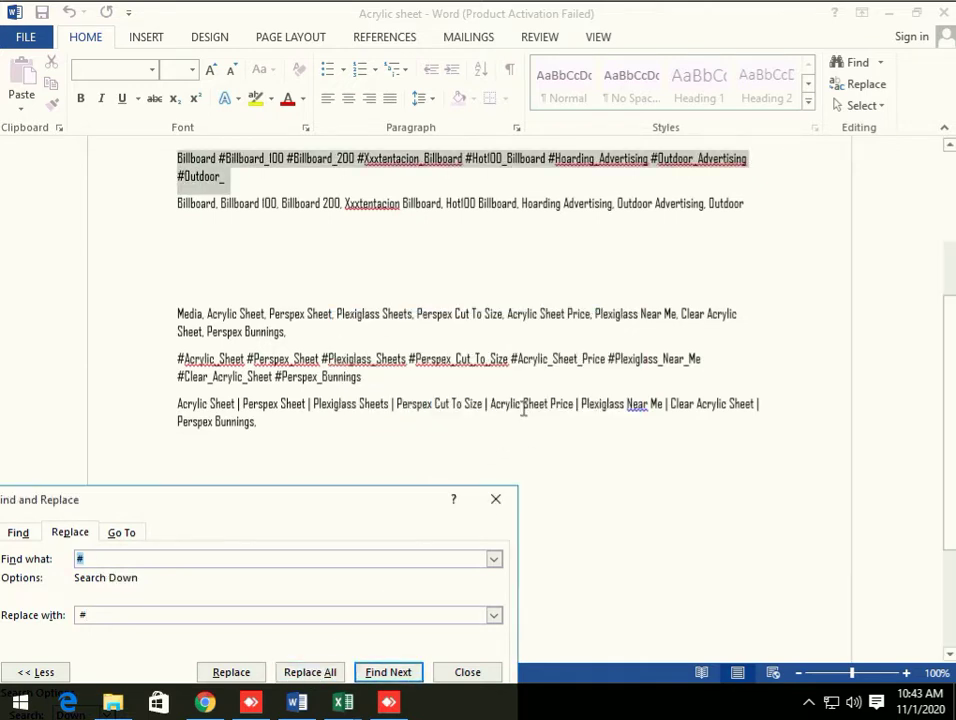
Close Find and Replace and add a "#" before the first word of the Billboard hashtag line.
left_click(180, 165)
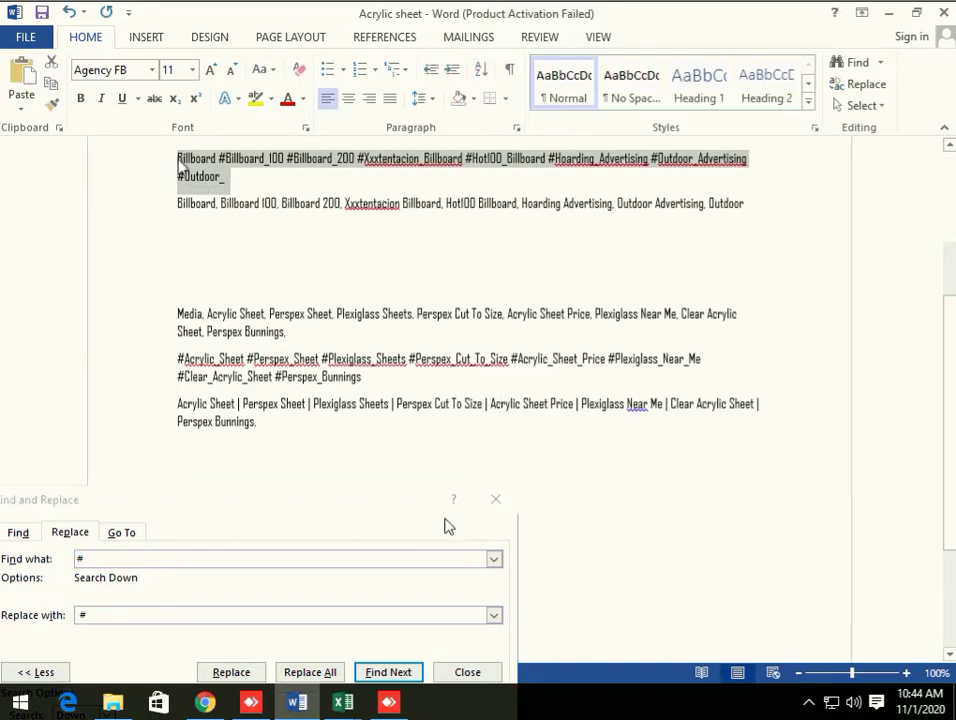
left_click(496, 499)
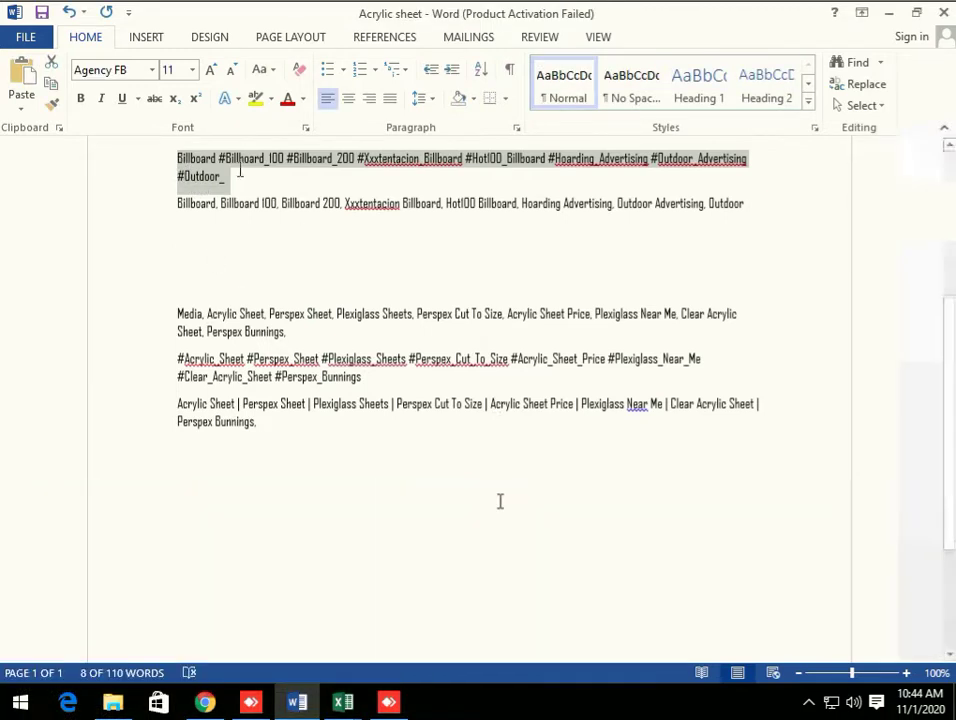
left_click(179, 160)
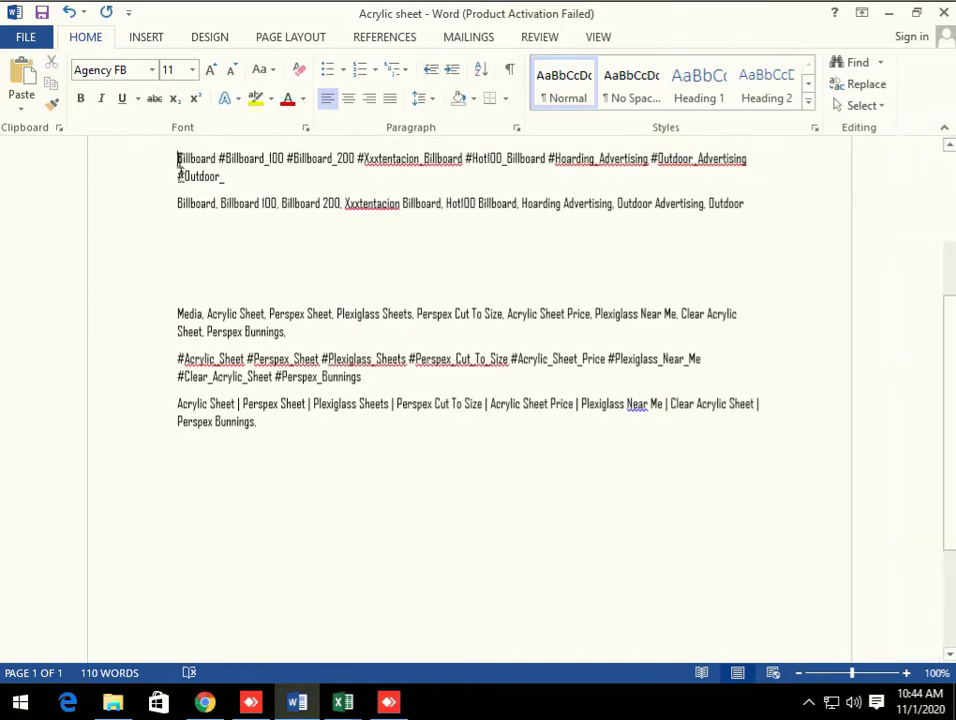
type("#")
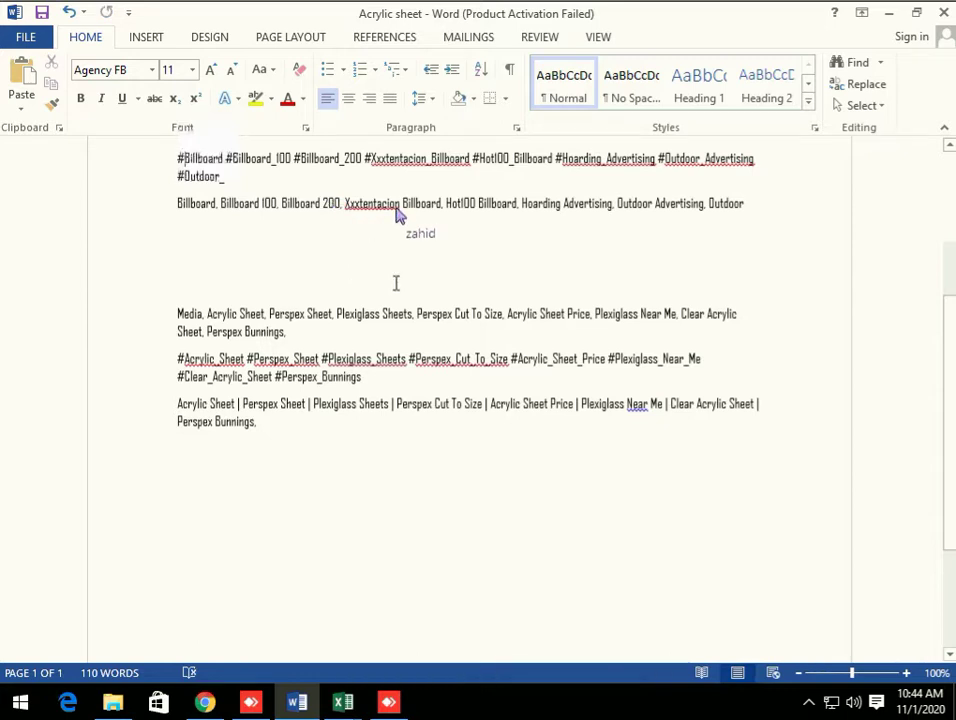
Copy the three Billboard keyword paragraphs: the pipe-separated, hashtag and comma-separated versions.
scroll(394, 281, "up", 5)
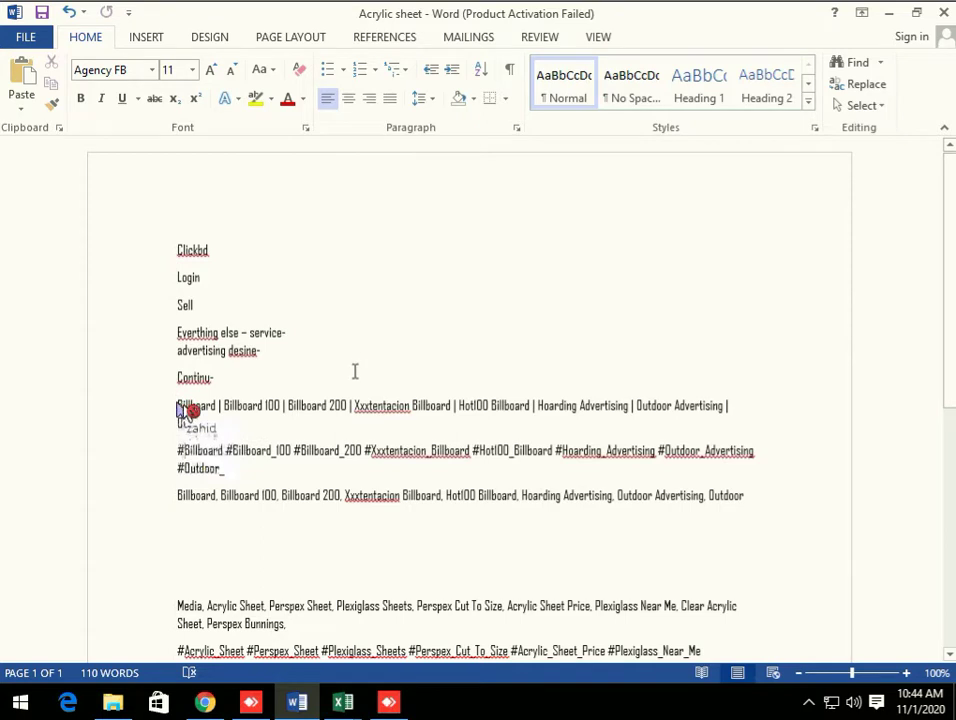
left_click_drag(179, 405, 745, 503)
right_click(606, 506)
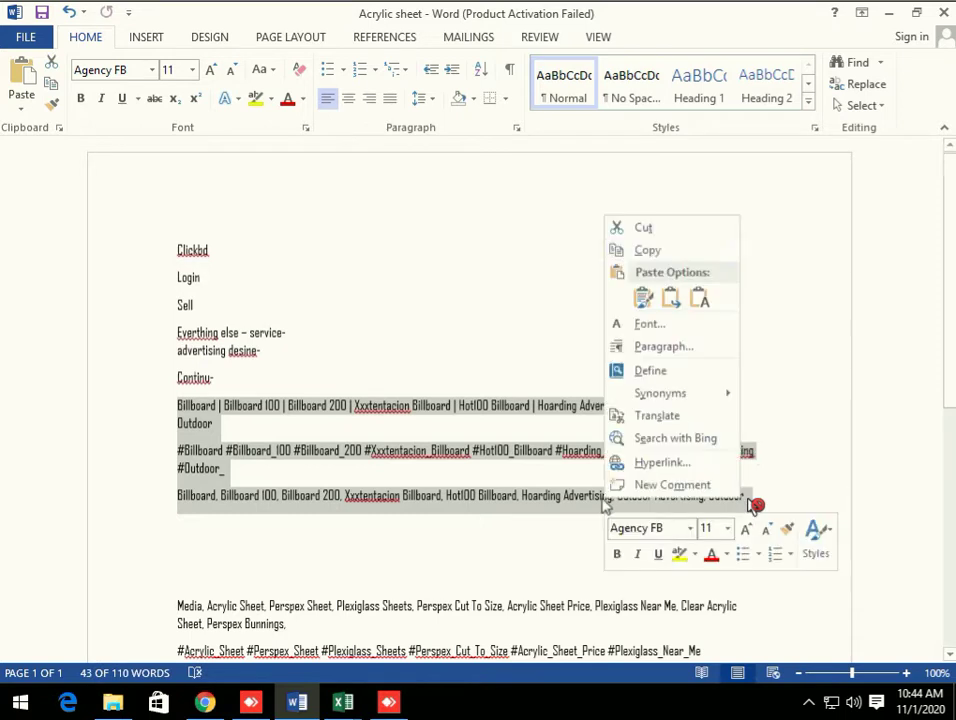
left_click(660, 255)
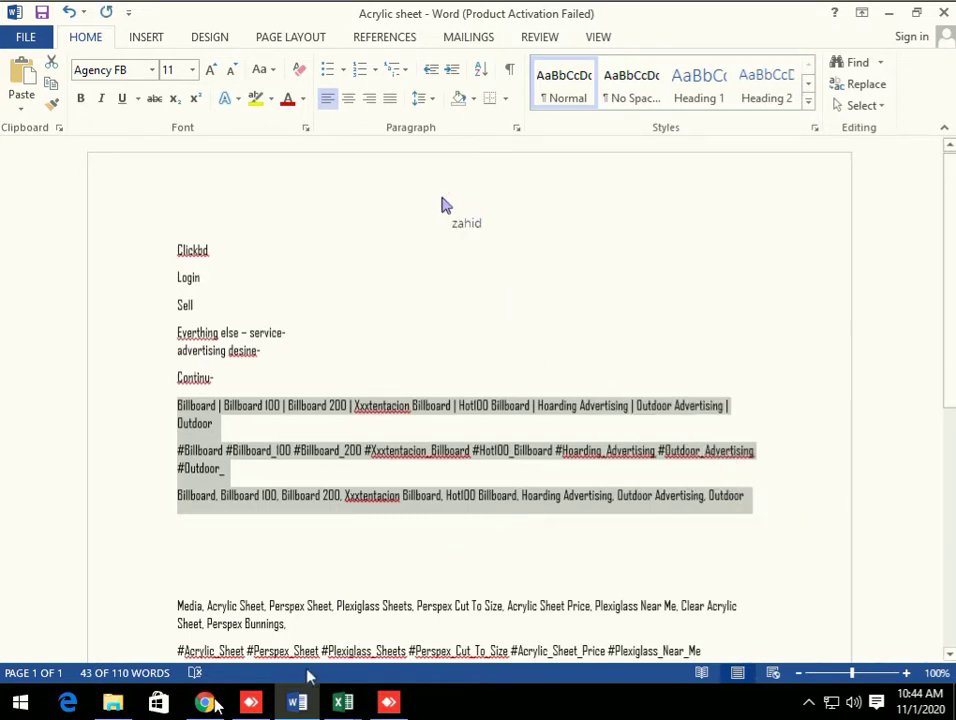
Switch to the ClickBD ad form in Chrome and paste the copied keyword paragraphs into the ad's Description.
mouse_move(207, 705)
left_click_drag(207, 705, 230, 636)
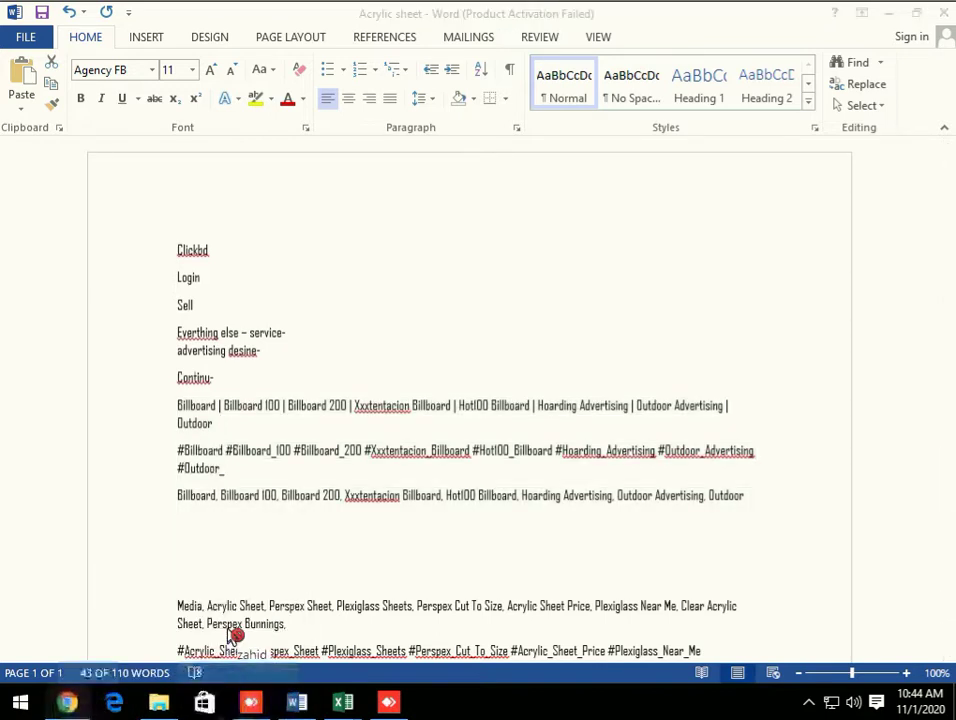
left_click_drag(230, 636, 724, 502)
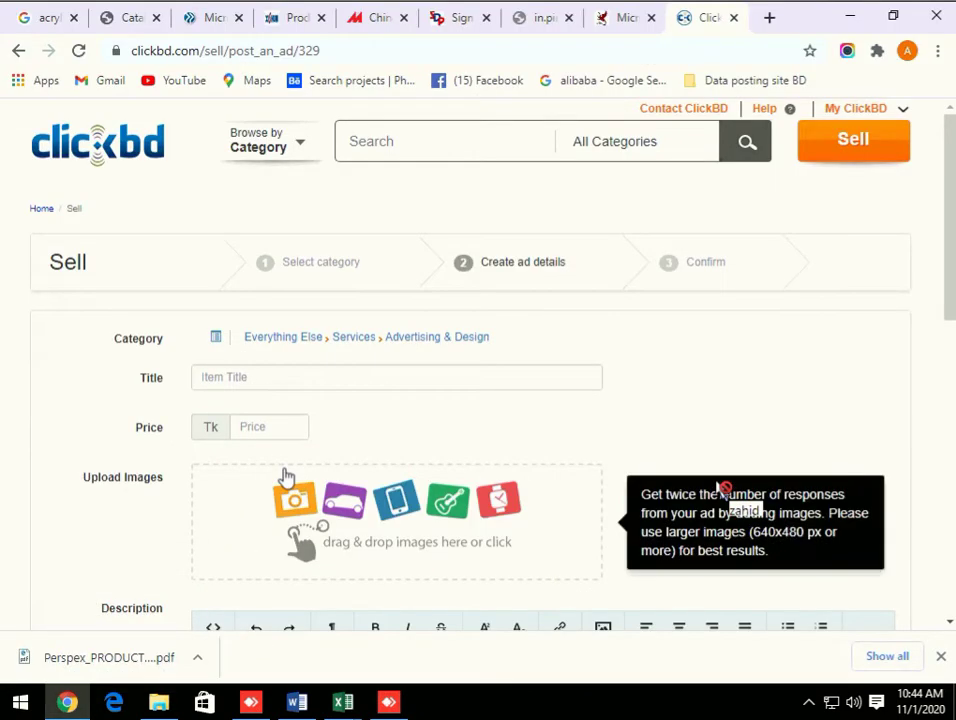
scroll(285, 478, "down", 4)
scroll(286, 478, "down", 1)
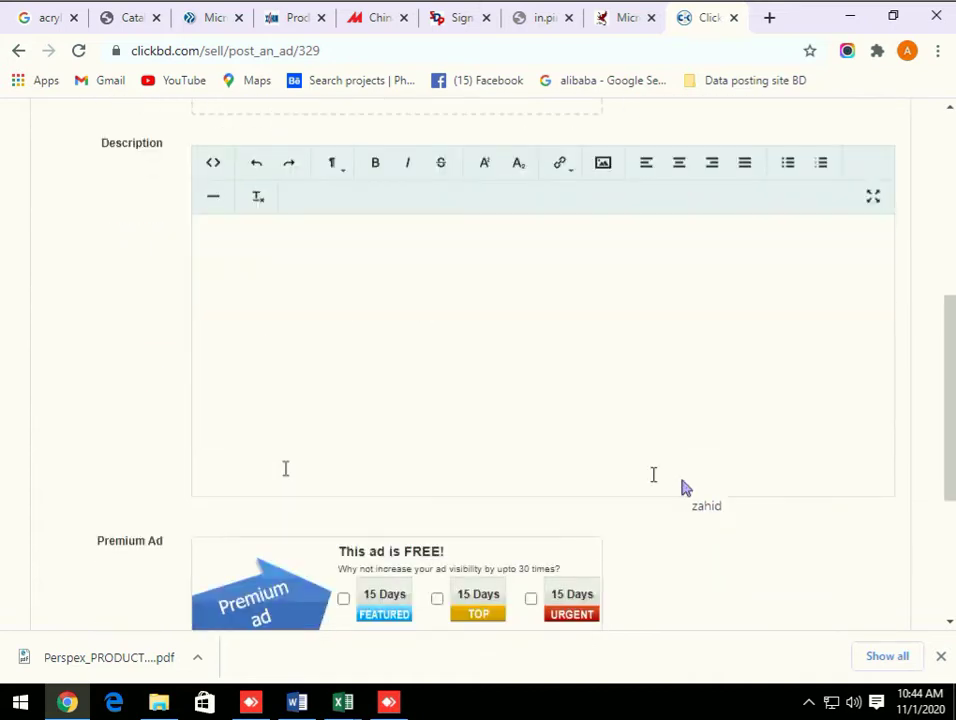
scroll(285, 468, "down", 3)
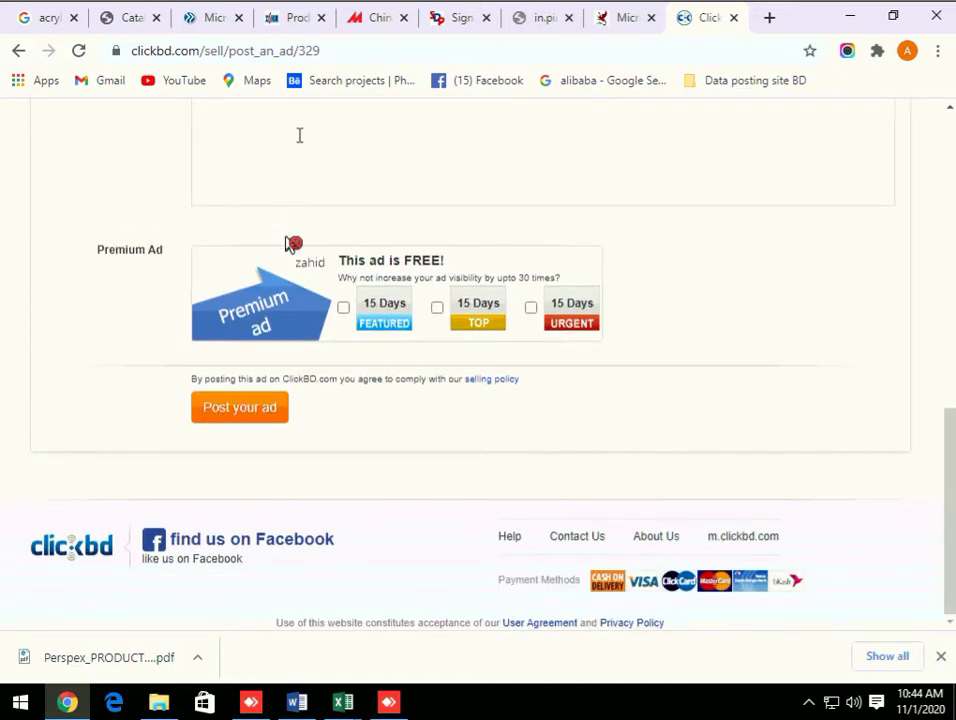
scroll(245, 177, "up", 4)
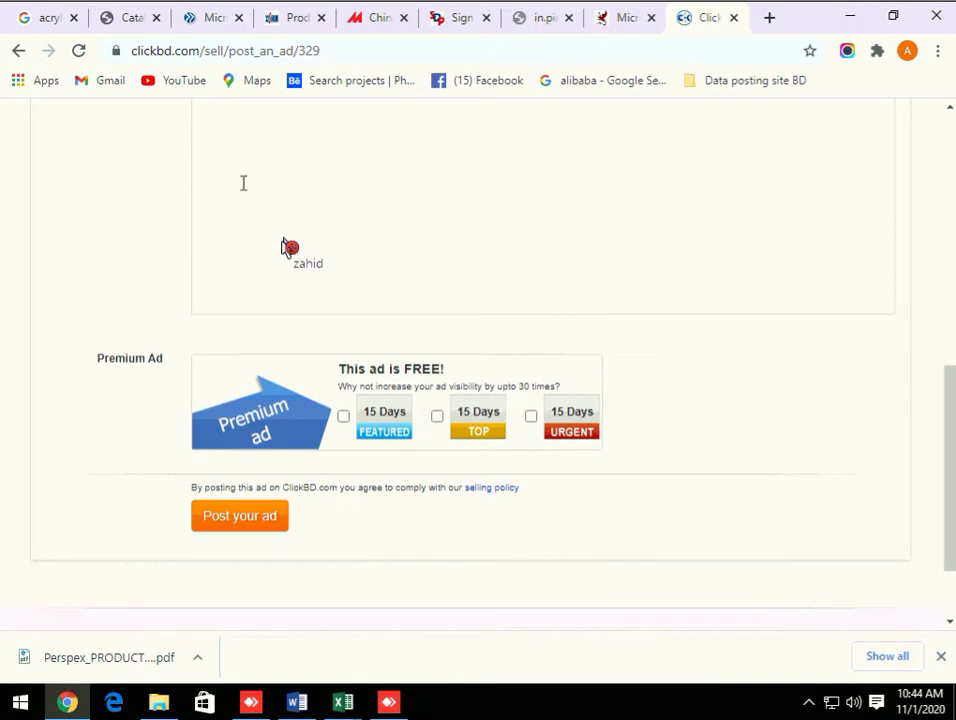
left_click(213, 416)
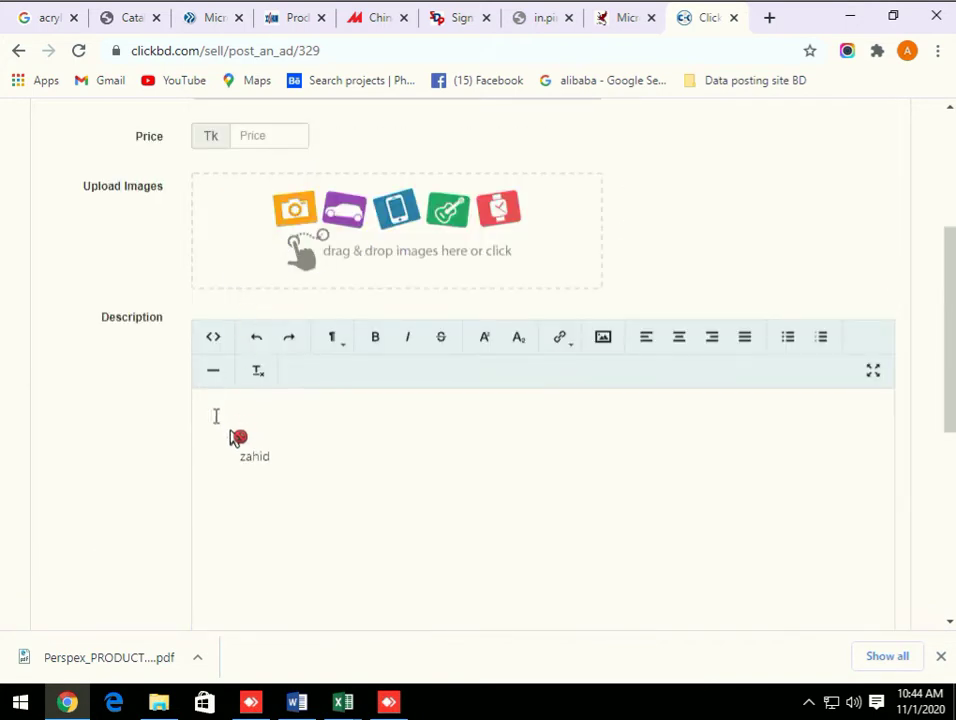
key("ctrl+v")
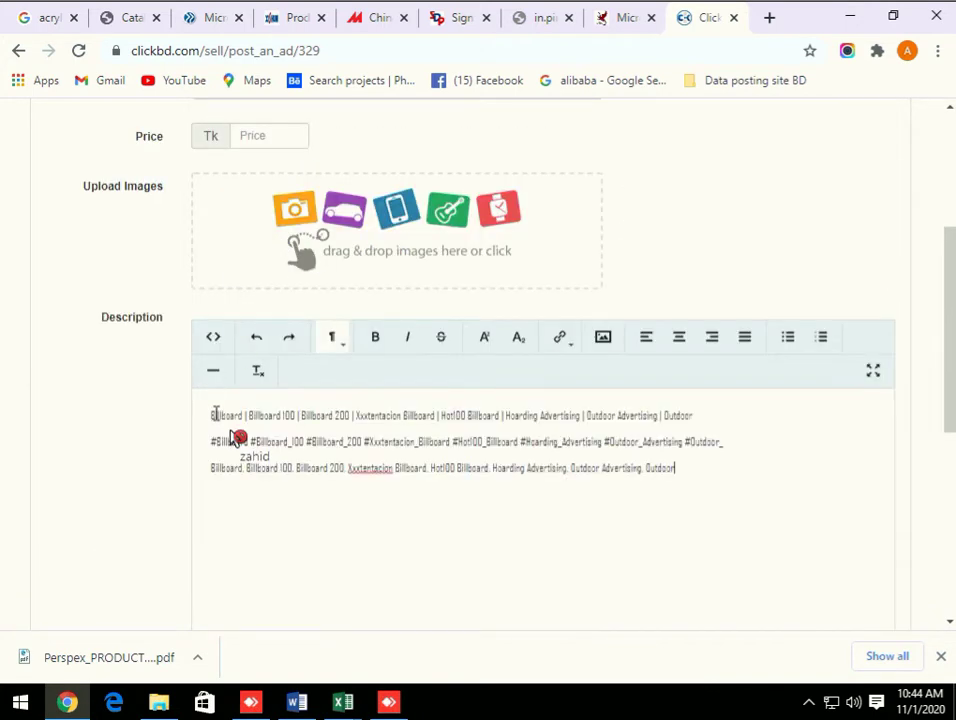
Cut the pipe-separated Billboard line out of the Description and remove the empty line it leaves.
left_click(241, 467)
left_click(267, 420)
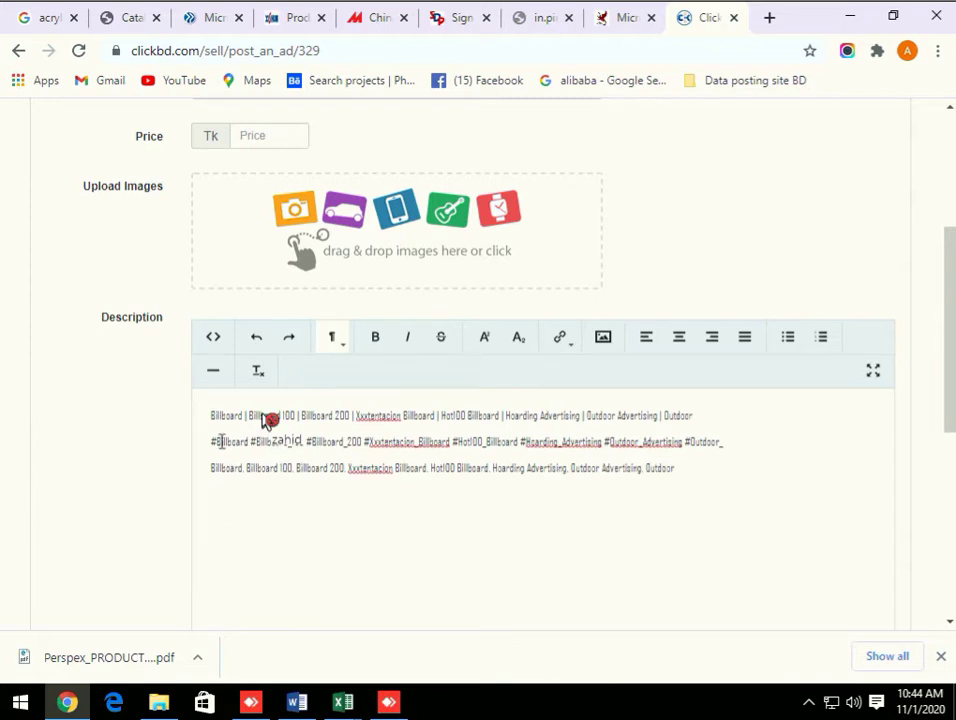
left_click_drag(212, 416, 686, 420)
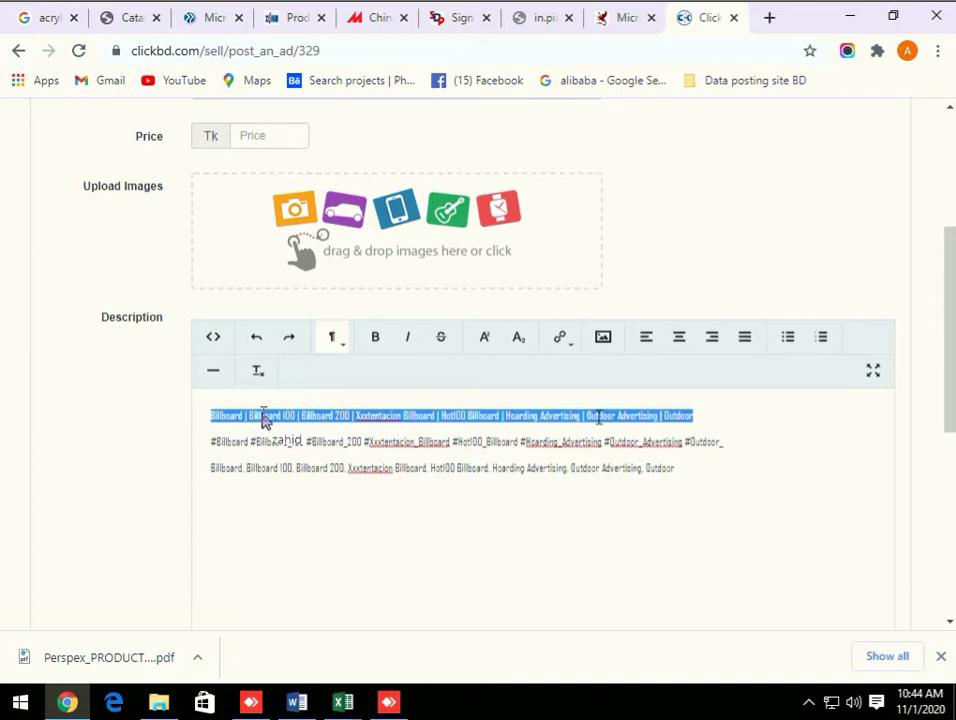
key("ctrl+x")
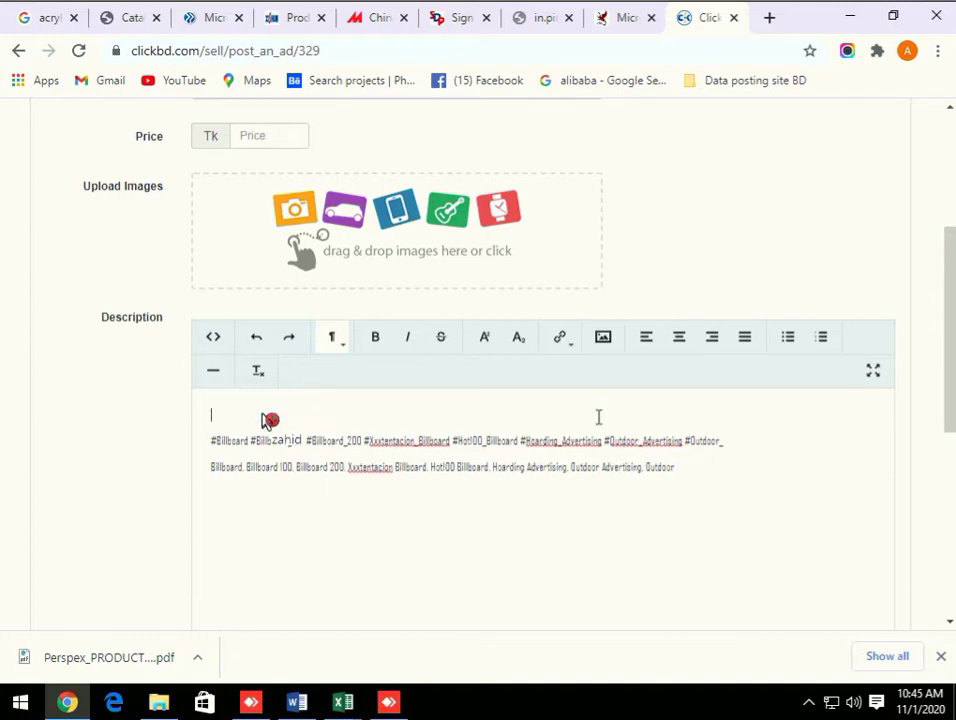
key("Delete")
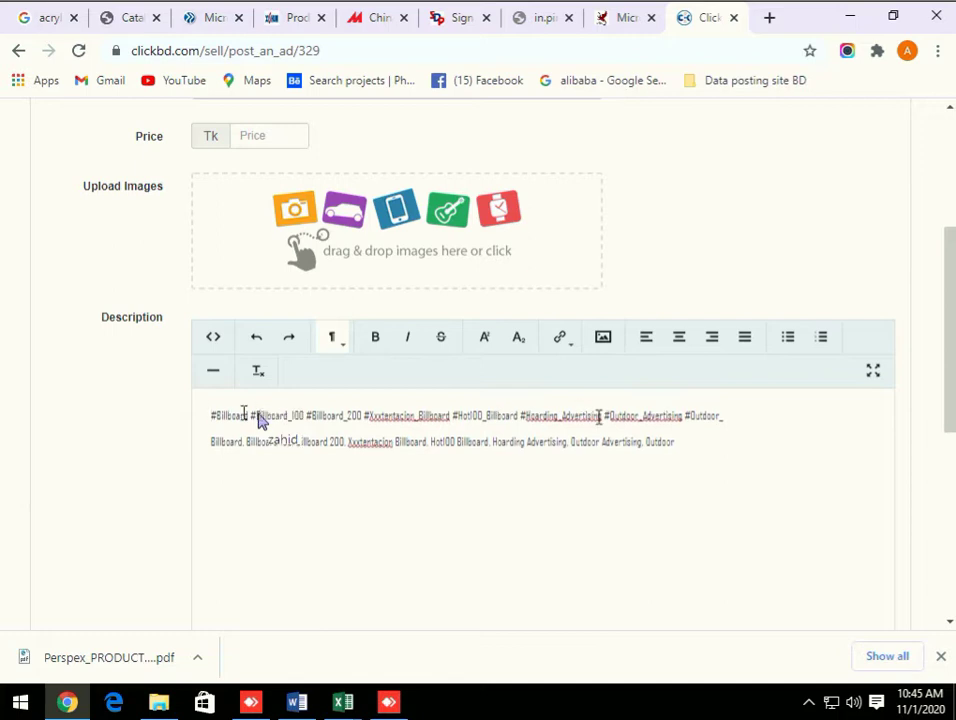
Paste the cut keyword line into the ad's Title and trim it to "Billboard | Billboard 100 | Billboard 200 | Xxxtentacion".
scroll(137, 361, "up", 3)
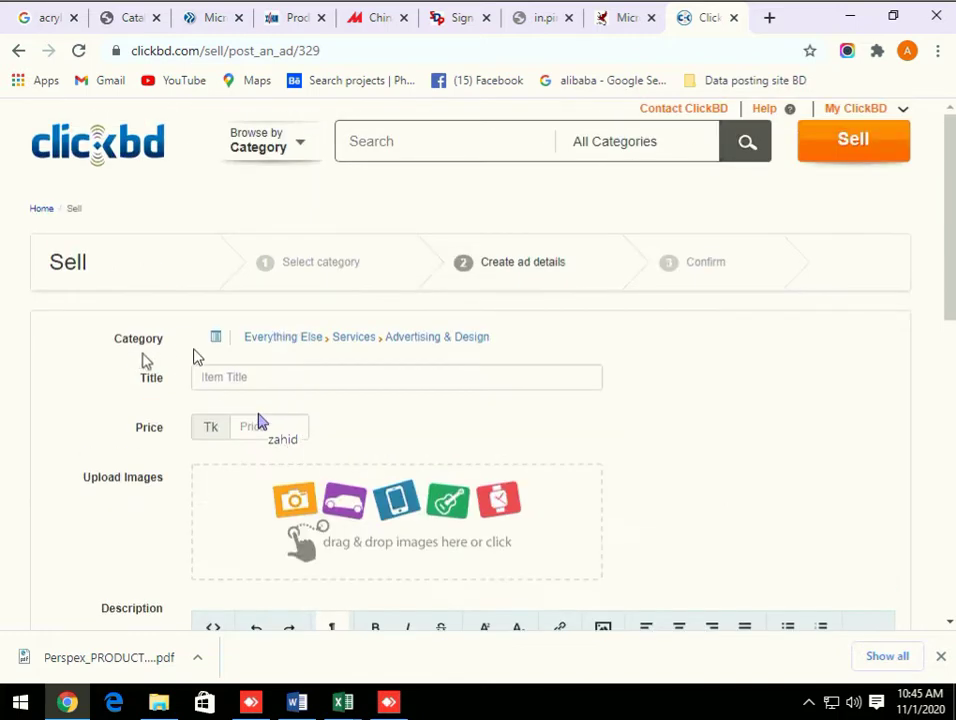
left_click(225, 383)
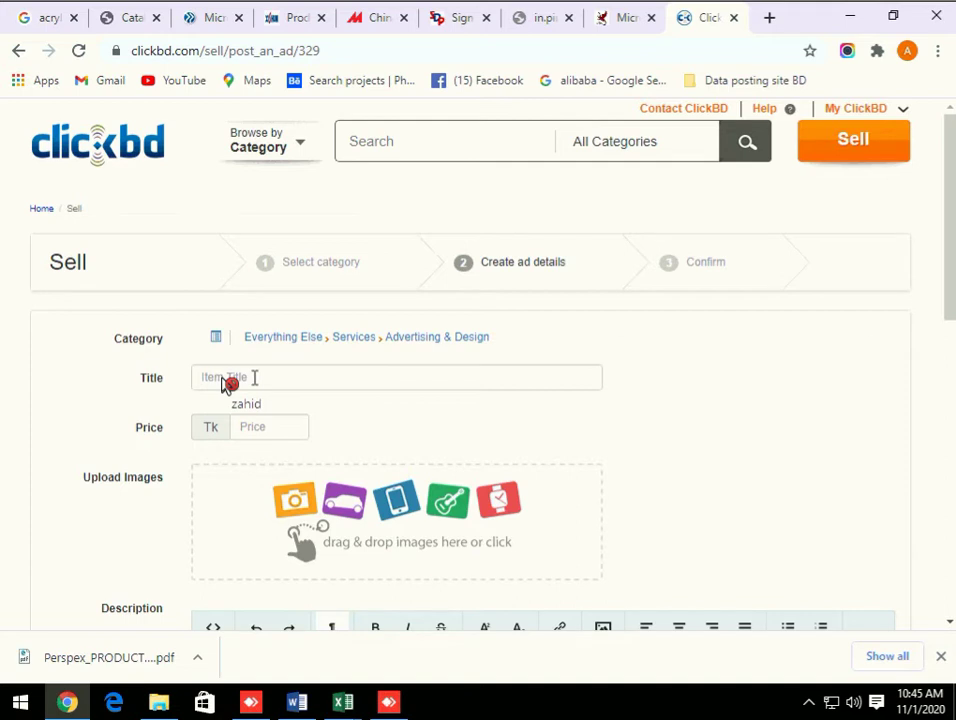
left_click(228, 384)
key("ctrl+v")
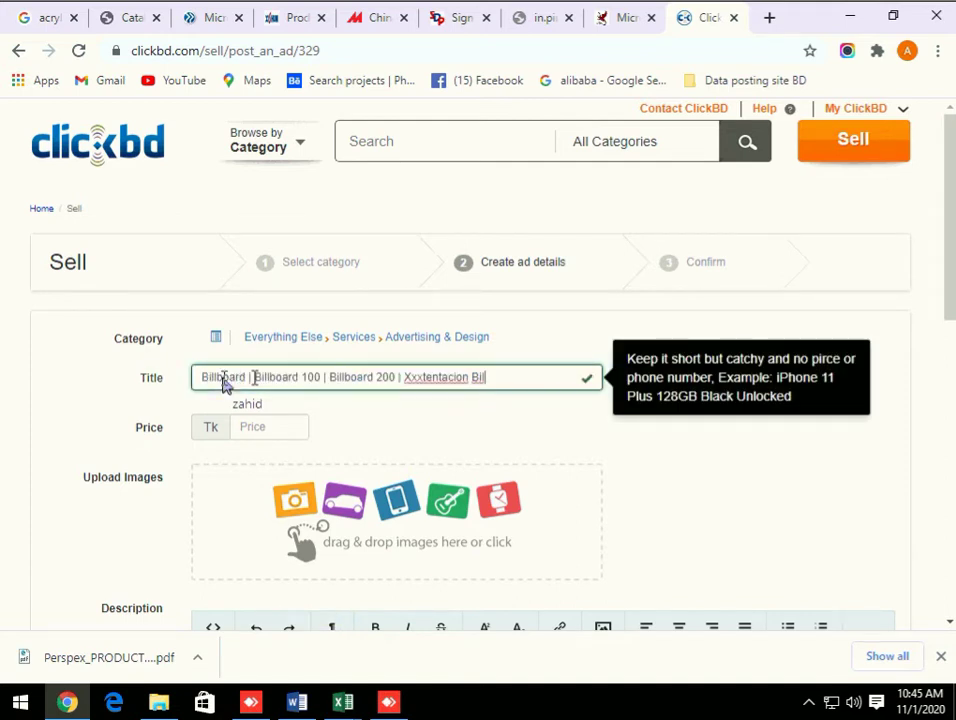
left_click(228, 384)
type("l")
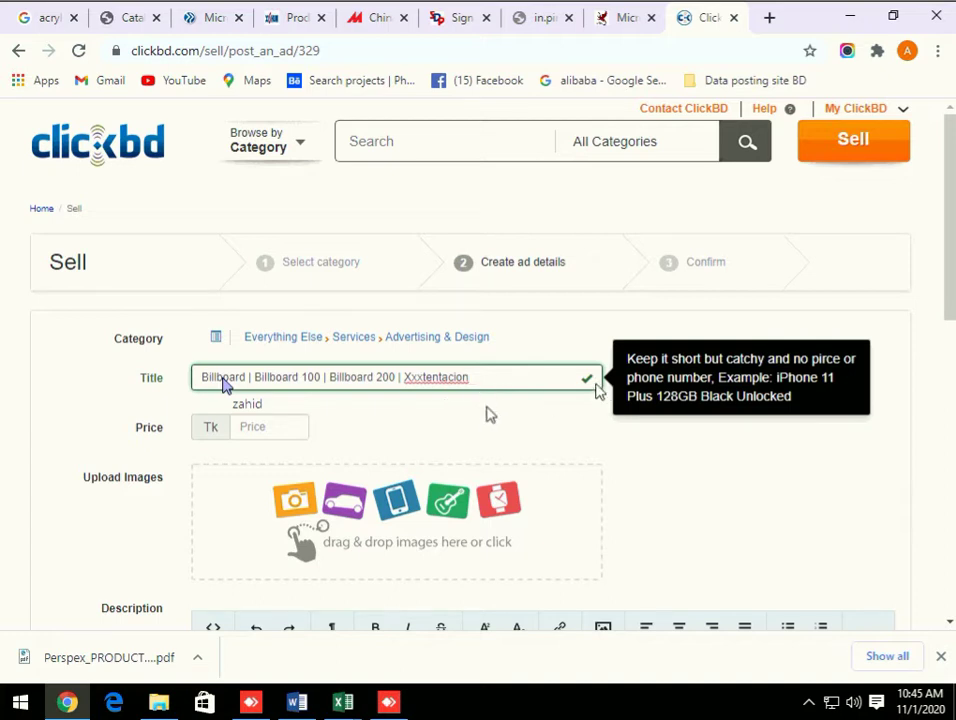
Set the ad's price to 250 Tk and check the rest of the form down to the posting section.
left_click(275, 424)
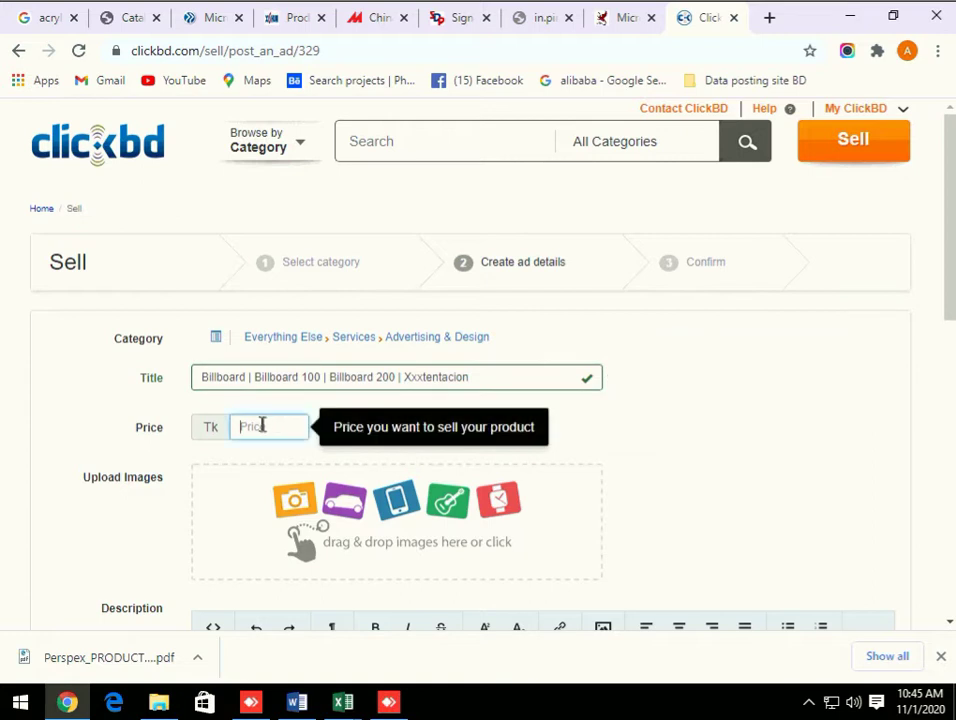
type("250")
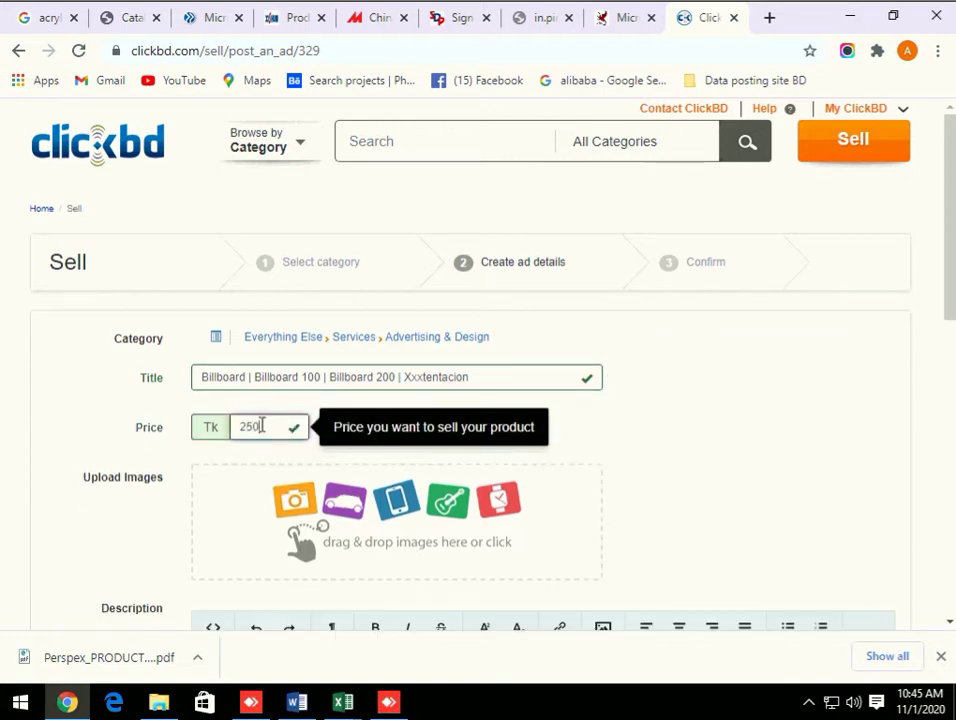
scroll(634, 496, "down", 1)
scroll(634, 496, "down", 7)
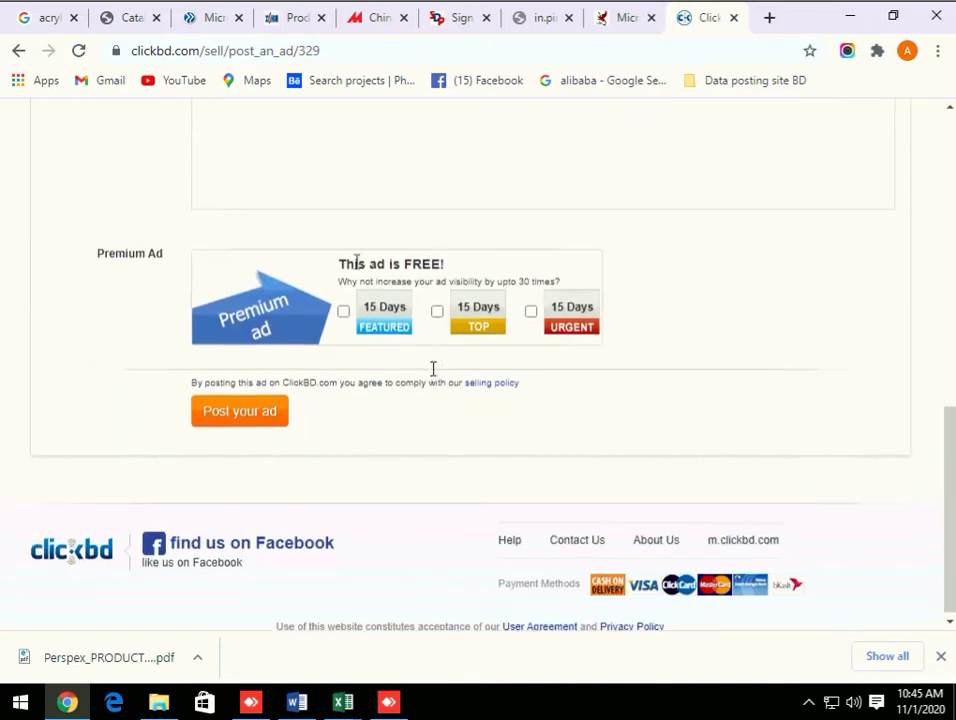
scroll(433, 377, "up", 10)
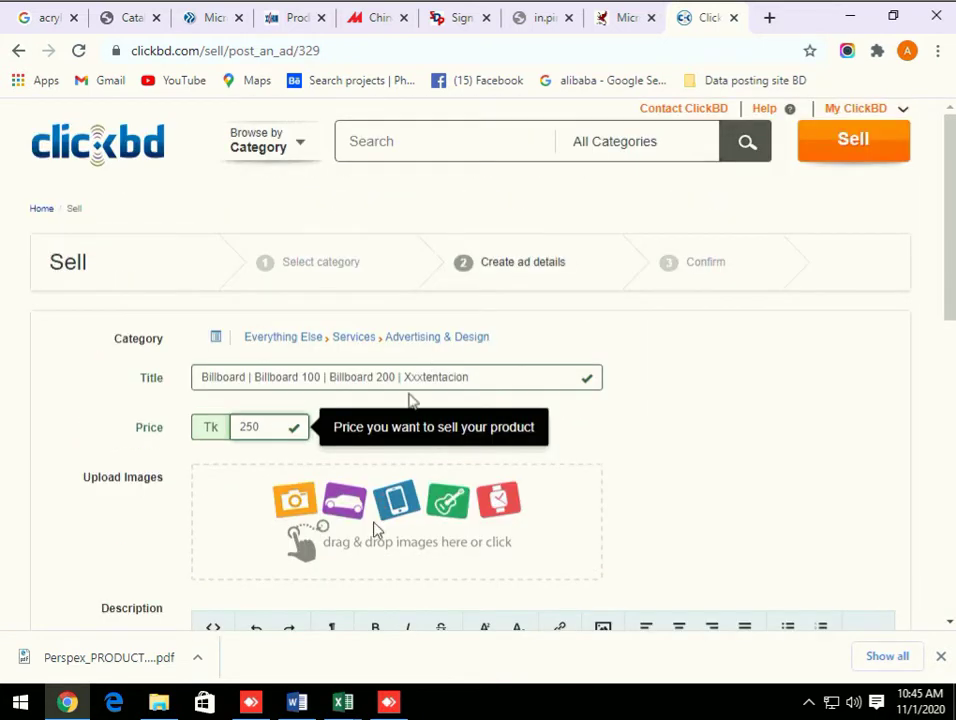
left_click(377, 530)
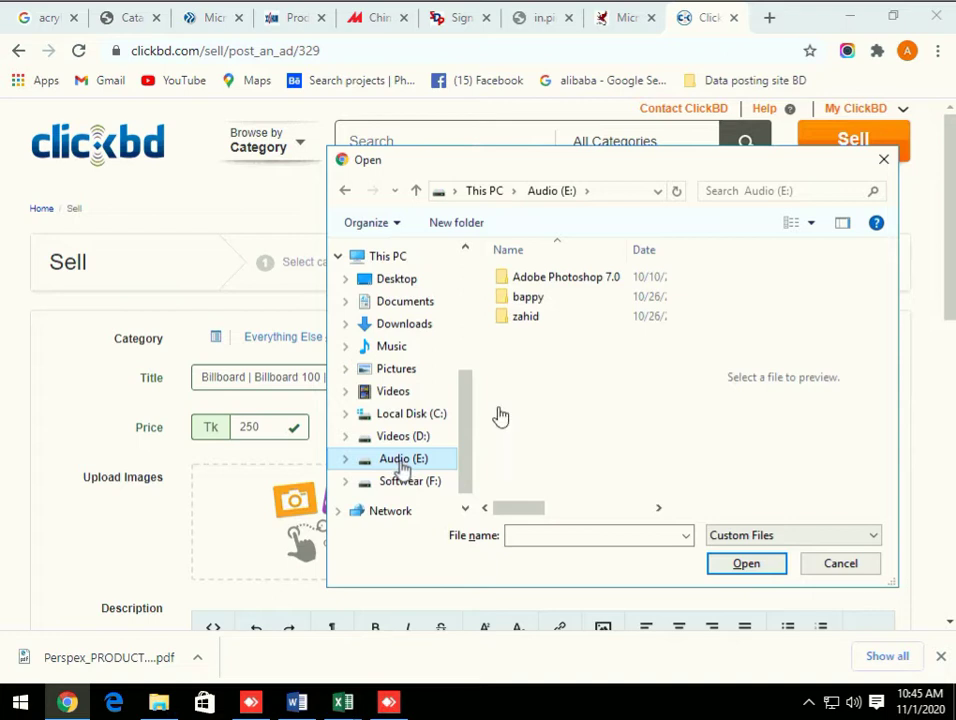
left_click(500, 415)
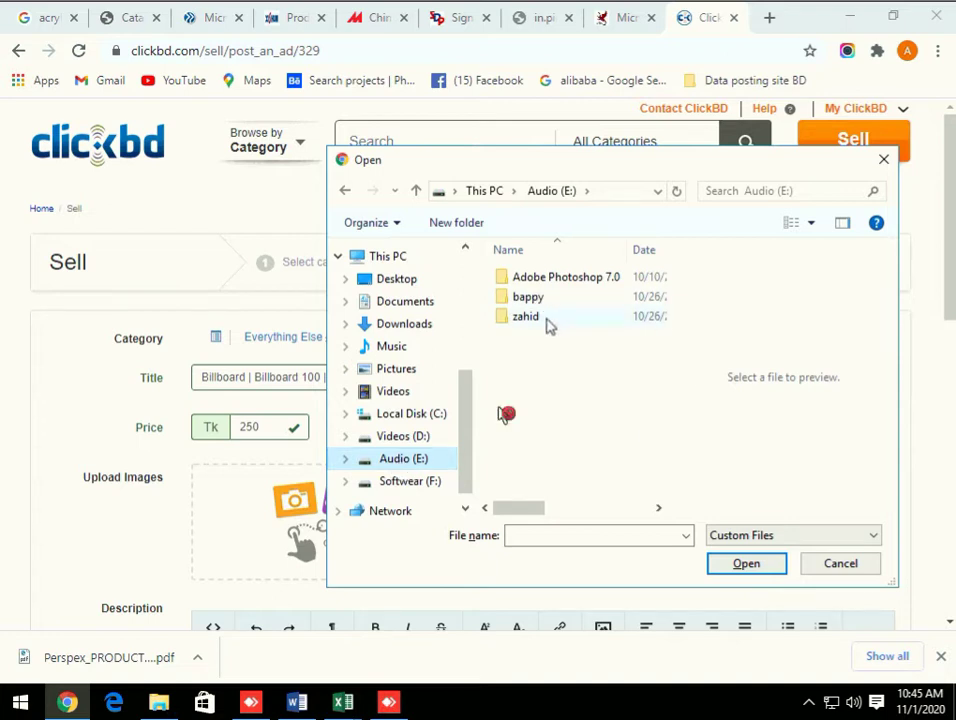
scroll(590, 357, "right", 3)
left_click_drag(623, 510, 512, 498)
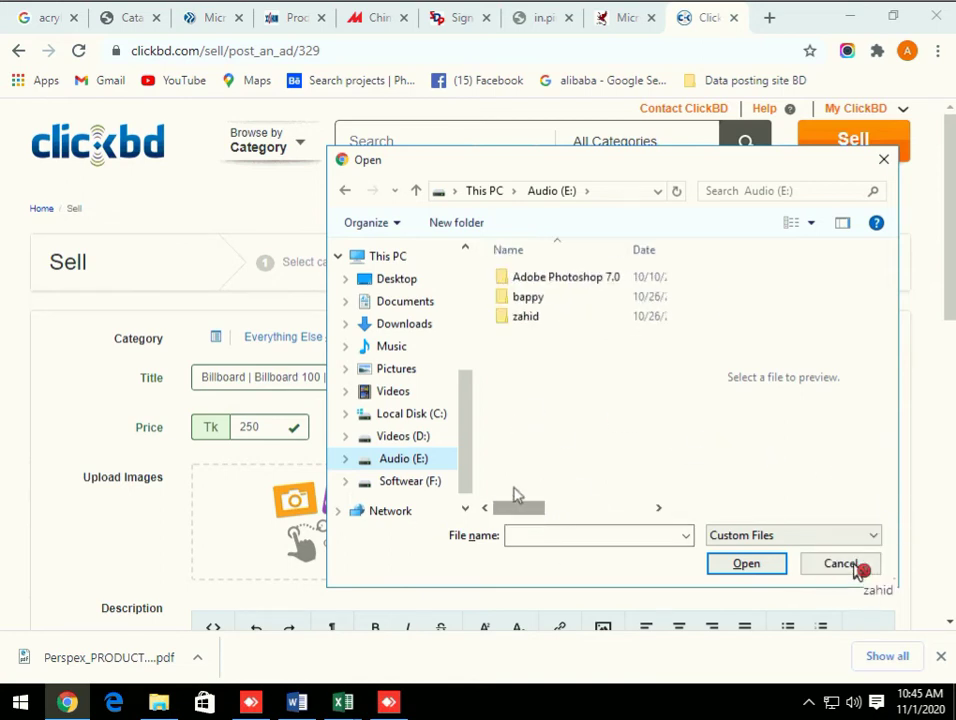
left_click(838, 565)
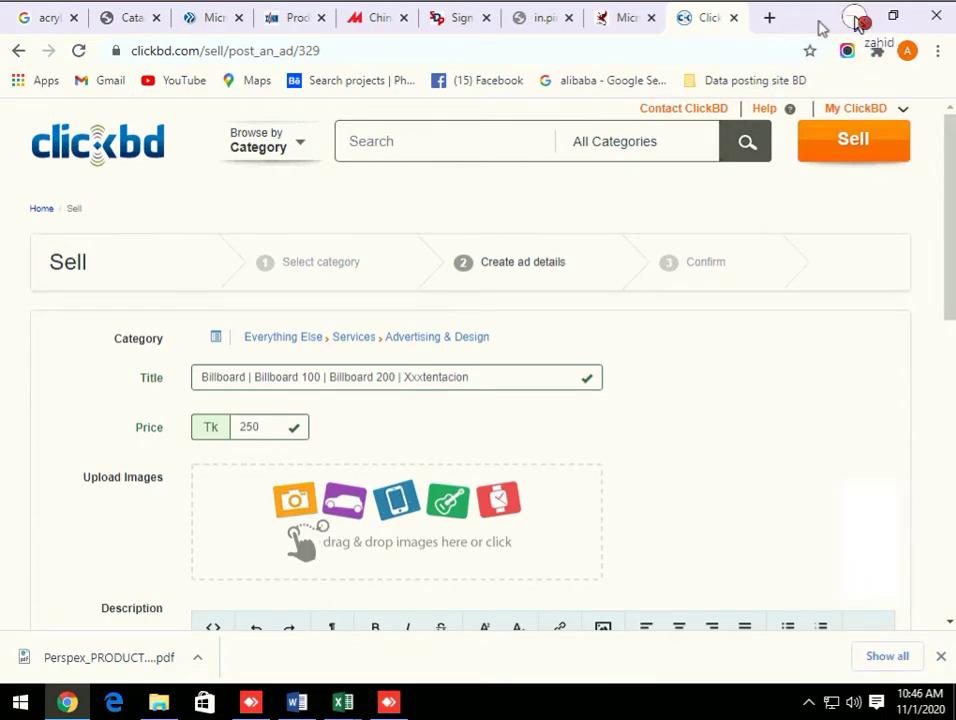
Minimize the Chrome, Word, Excel and Downloads windows to reach the desktop and refresh it.
left_click(852, 18)
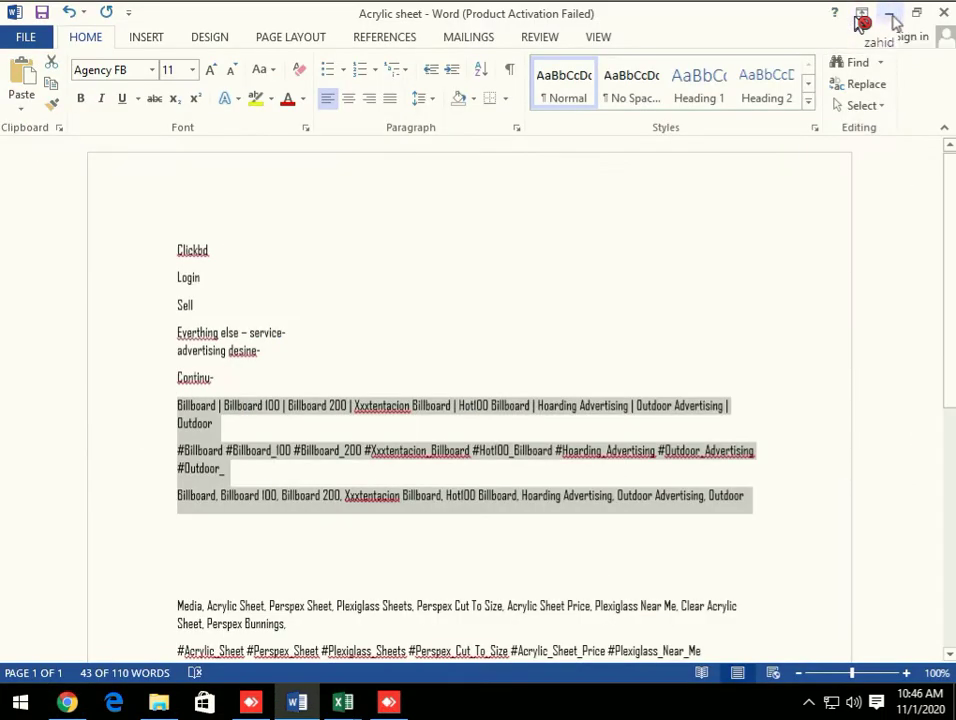
left_click(886, 16)
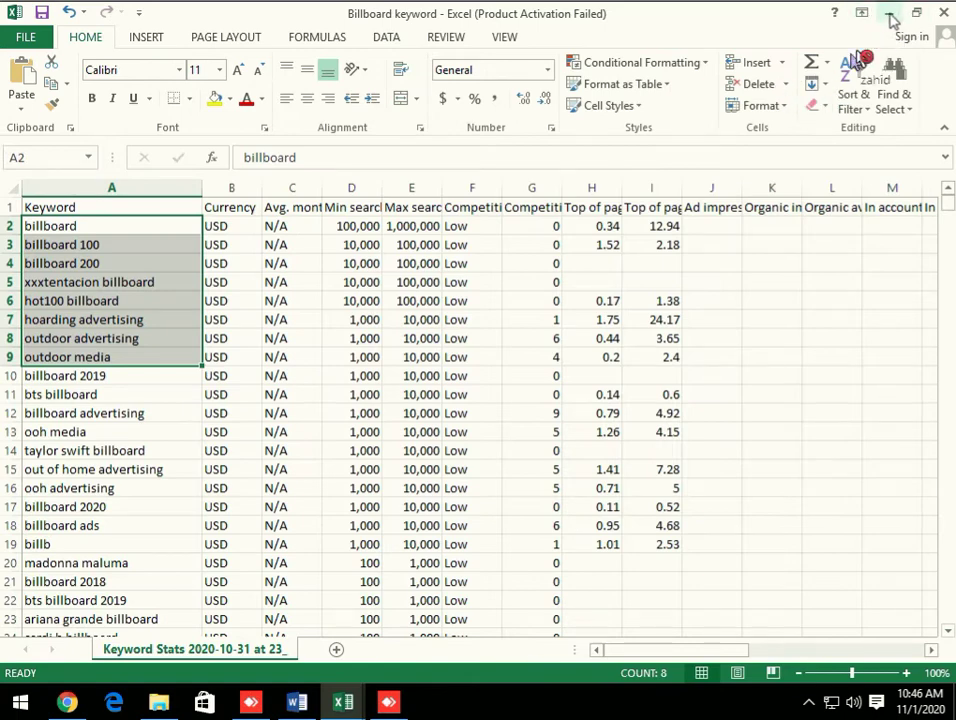
left_click(890, 14)
left_click(891, 15)
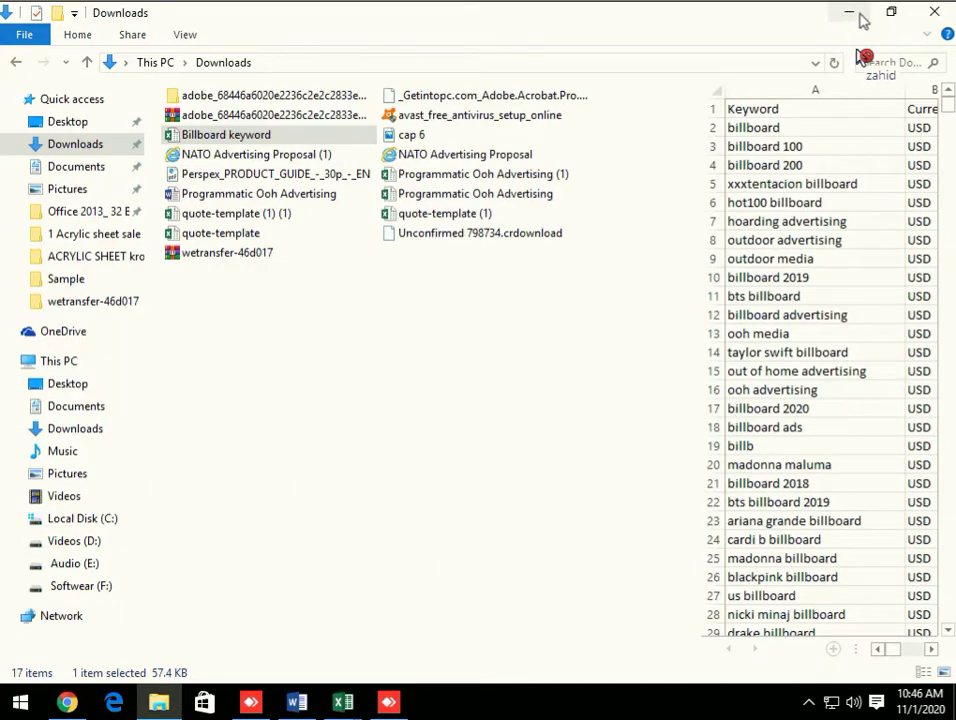
left_click(848, 14)
right_click(365, 292)
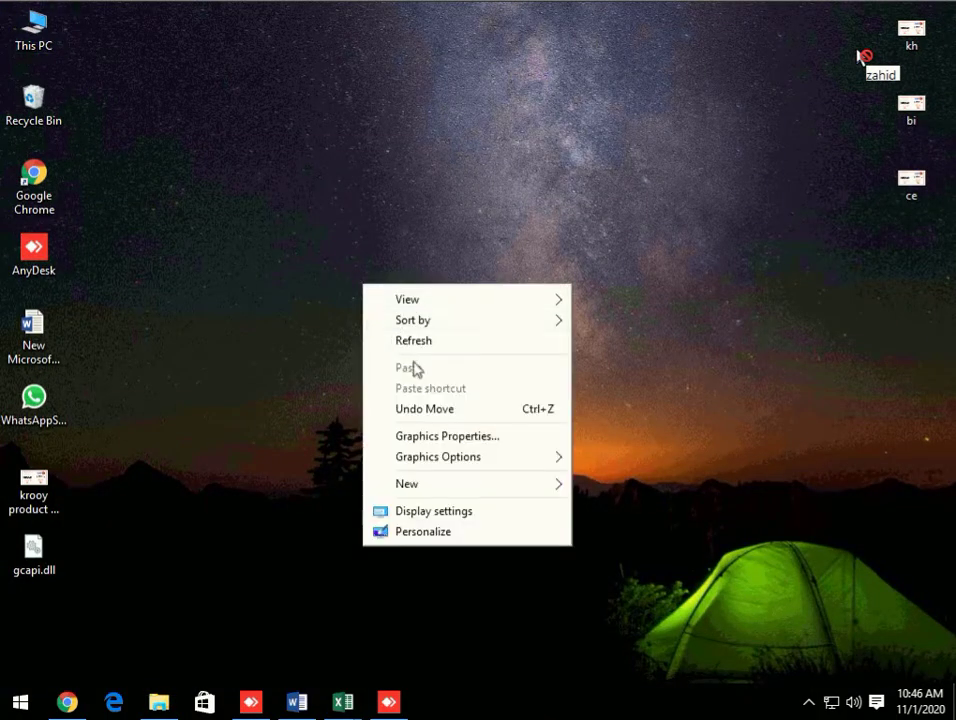
left_click(405, 338)
Open the complet folder inside the bappy folder on the Audio (E:) drive.
double_click(33, 30)
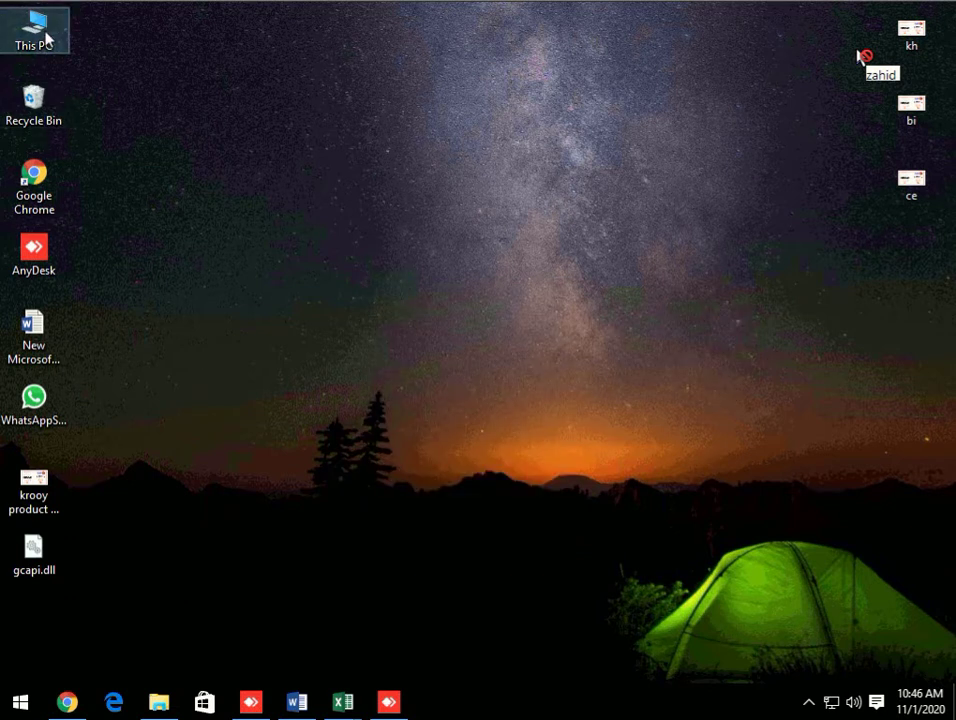
left_click(280, 385)
double_click(280, 385)
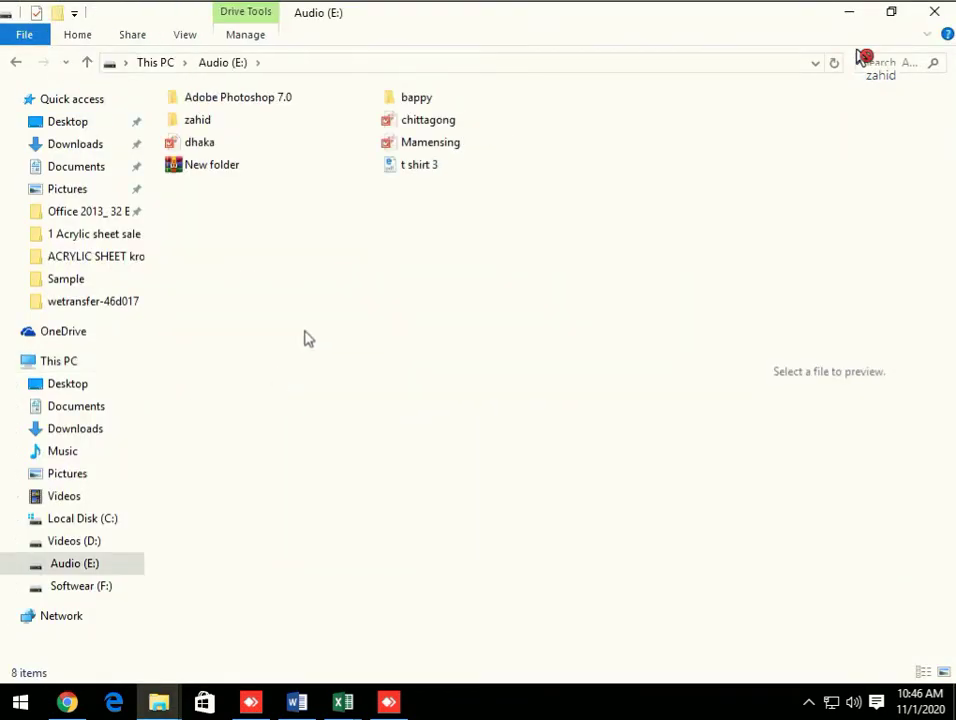
left_click(403, 100)
double_click(403, 100)
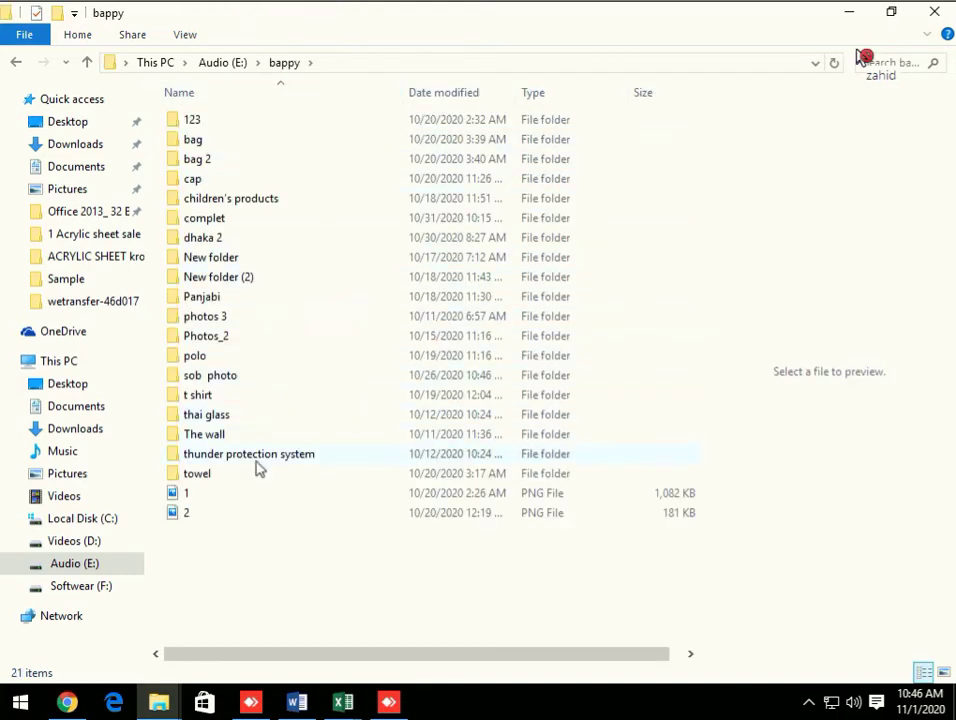
double_click(209, 221)
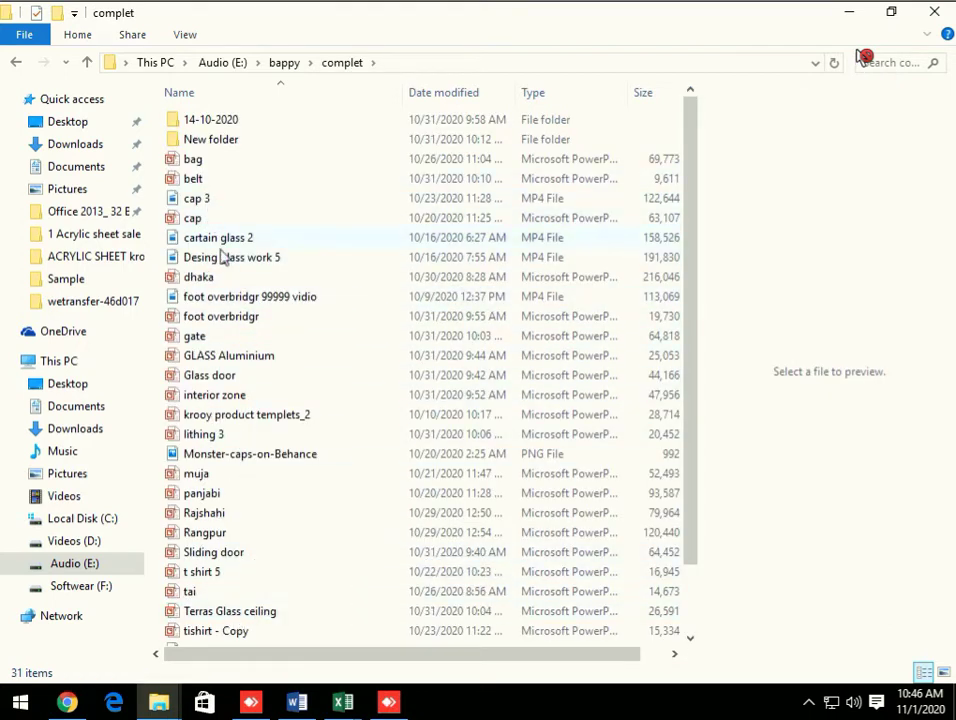
scroll(220, 540, "down", 2)
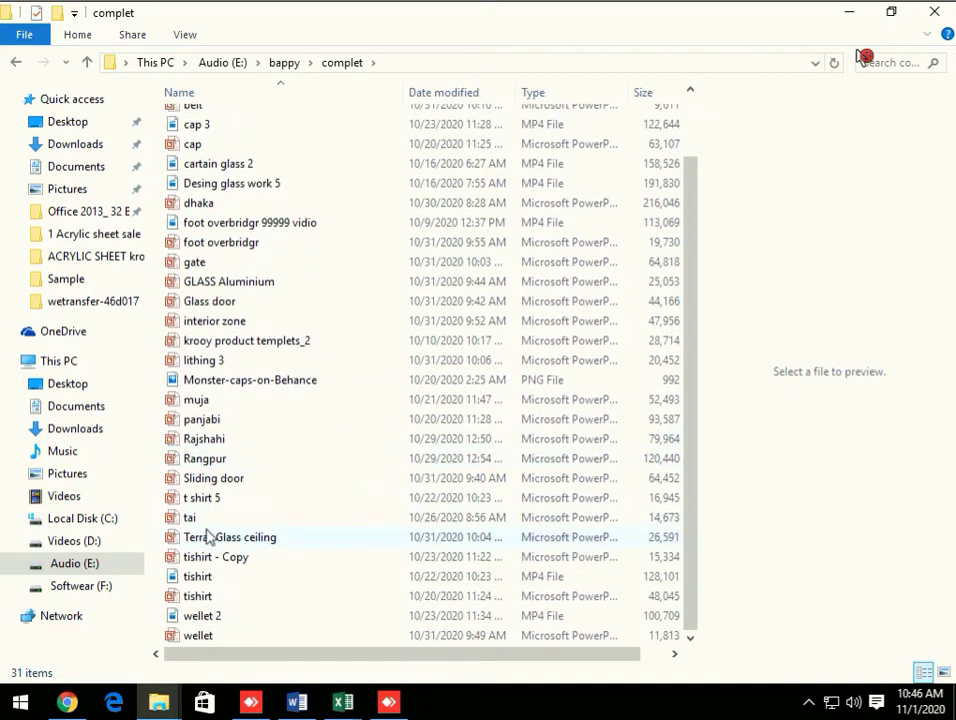
left_click(205, 441)
double_click(205, 441)
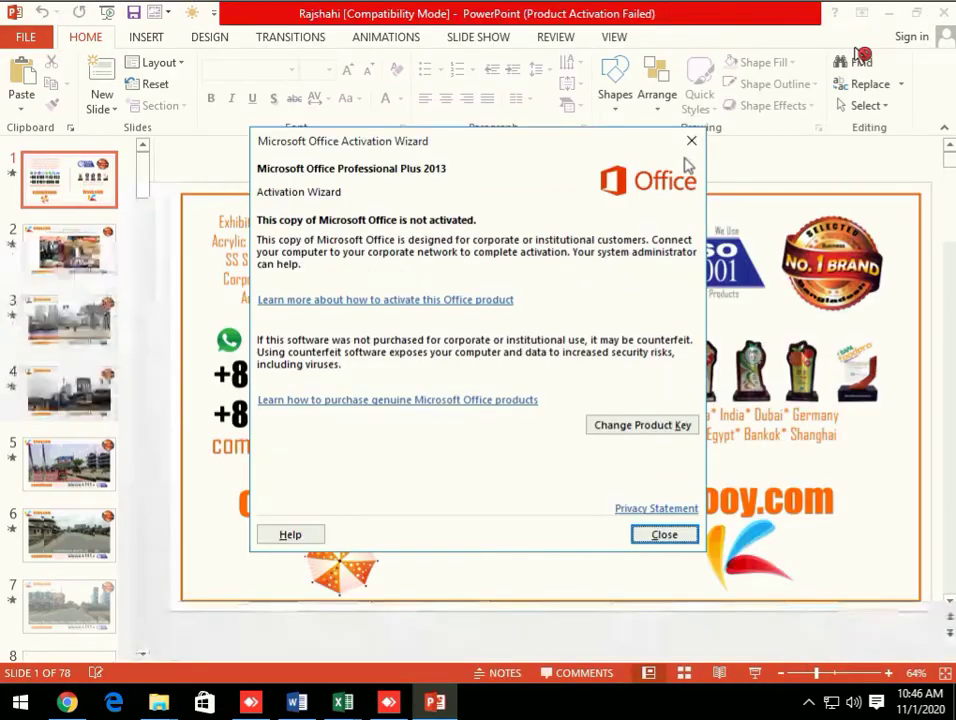
left_click(687, 139)
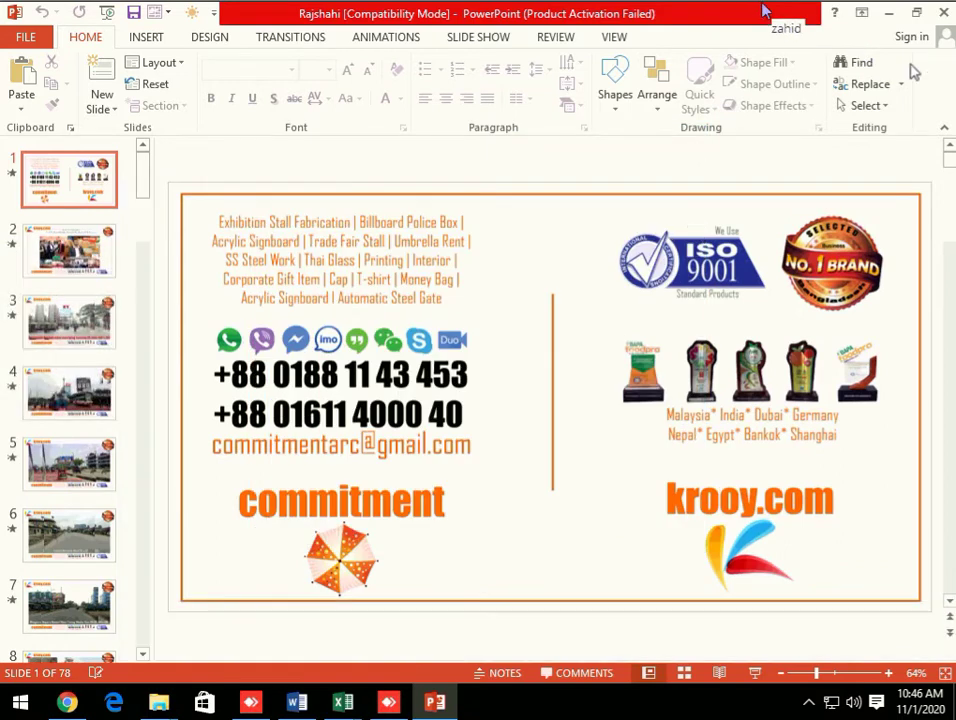
left_click(47, 37)
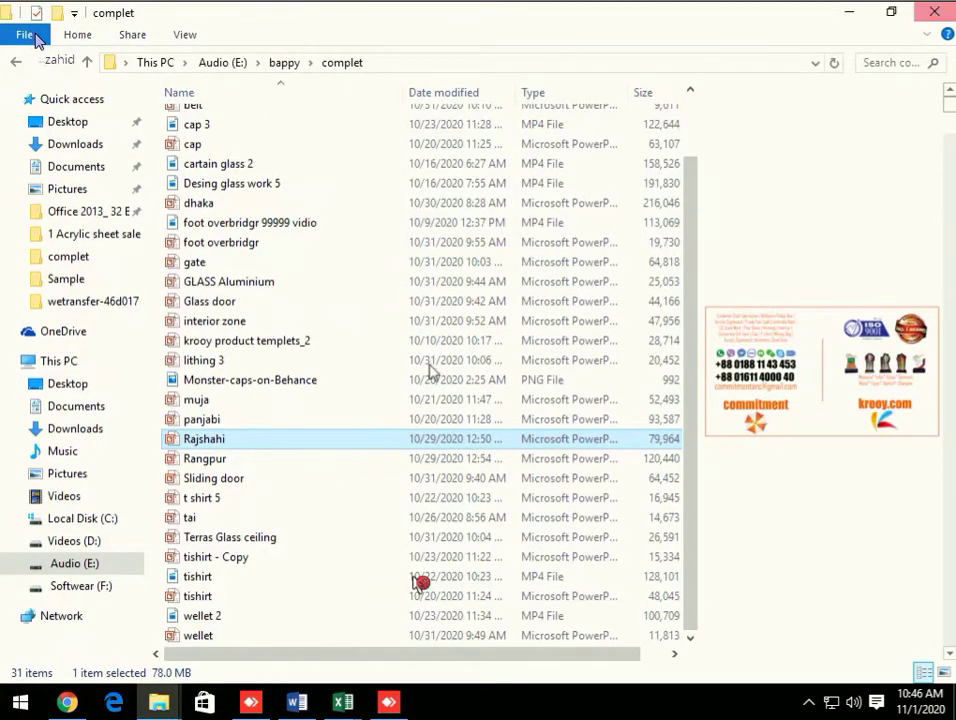
Open the dhaka PowerPoint presentation from the complet folder and dismiss the dialog that blocks it.
scroll(390, 630, "up", 2)
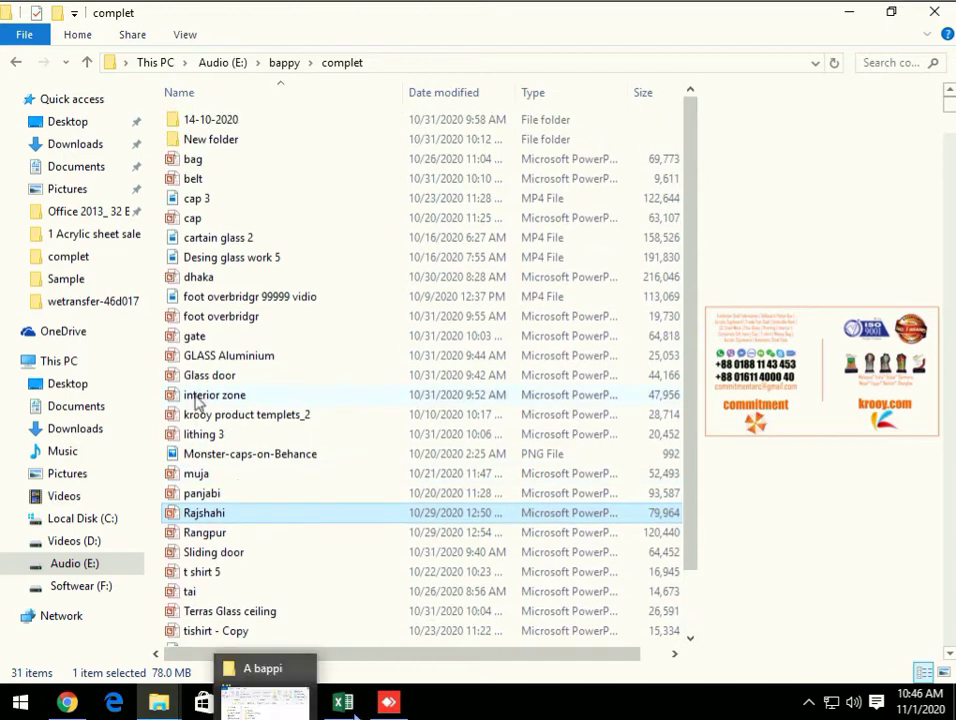
left_click(204, 281)
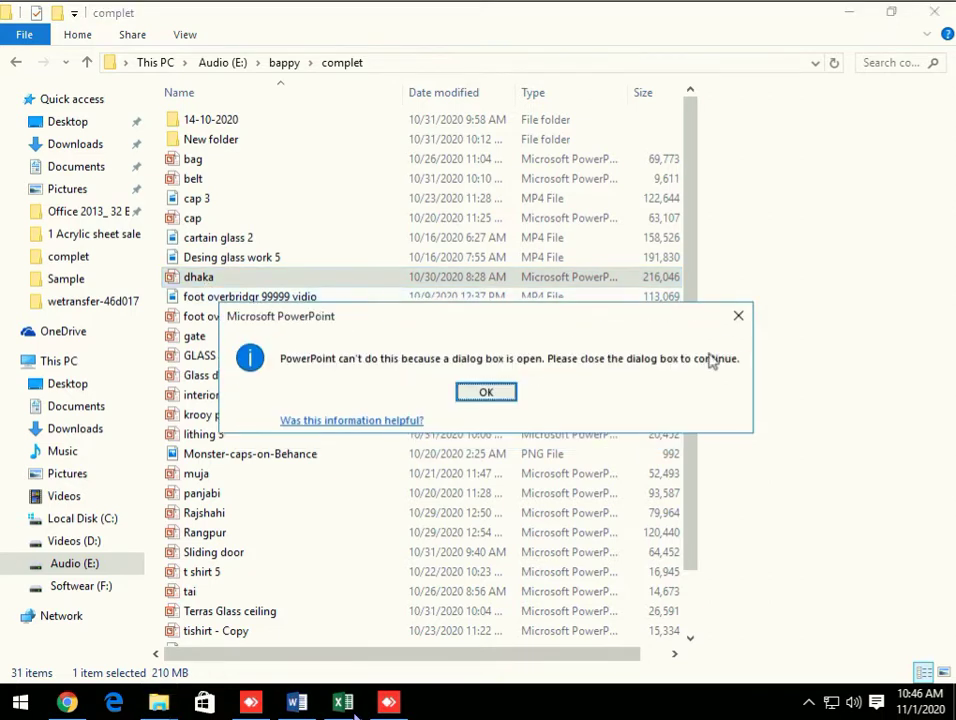
left_click(757, 331)
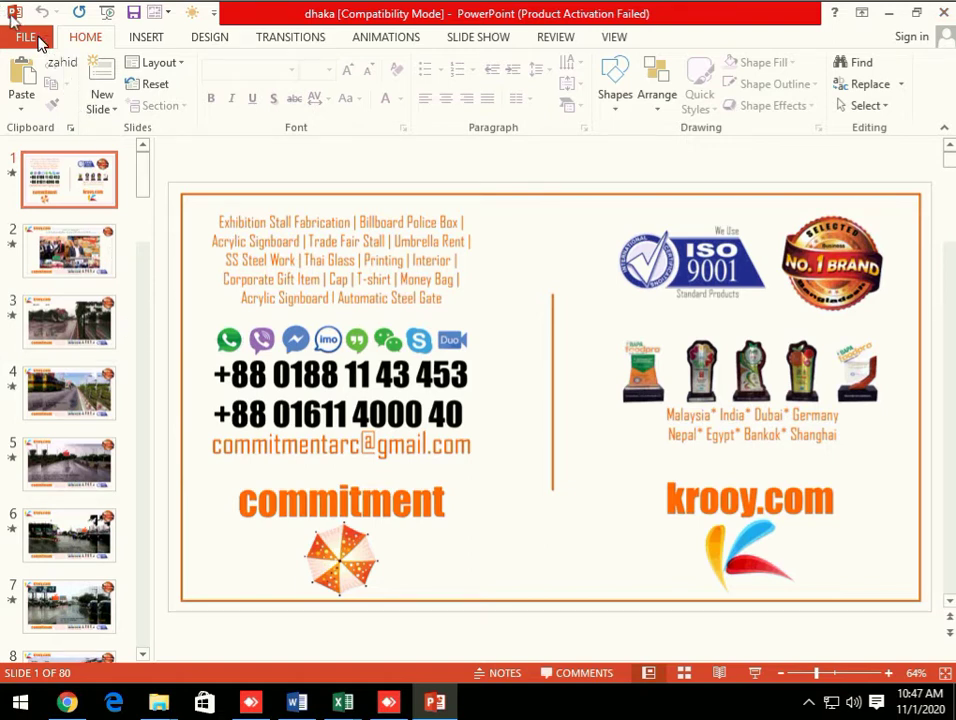
Start saving a copy of the dhaka presentation in the complet folder and create and open a new folder named Billboard there.
left_click(37, 40)
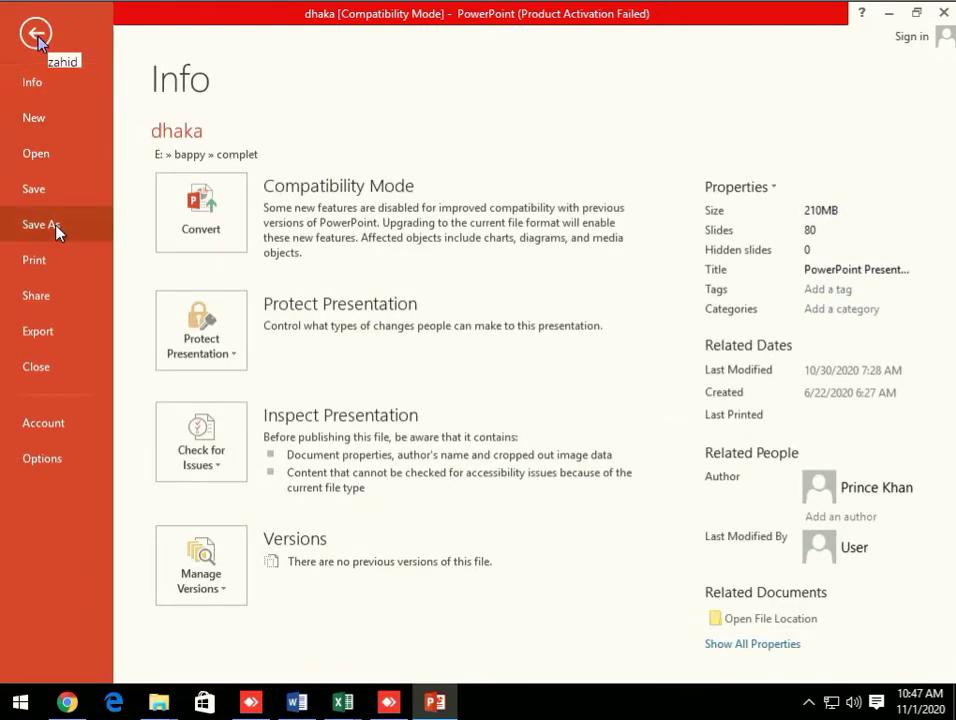
left_click(56, 231)
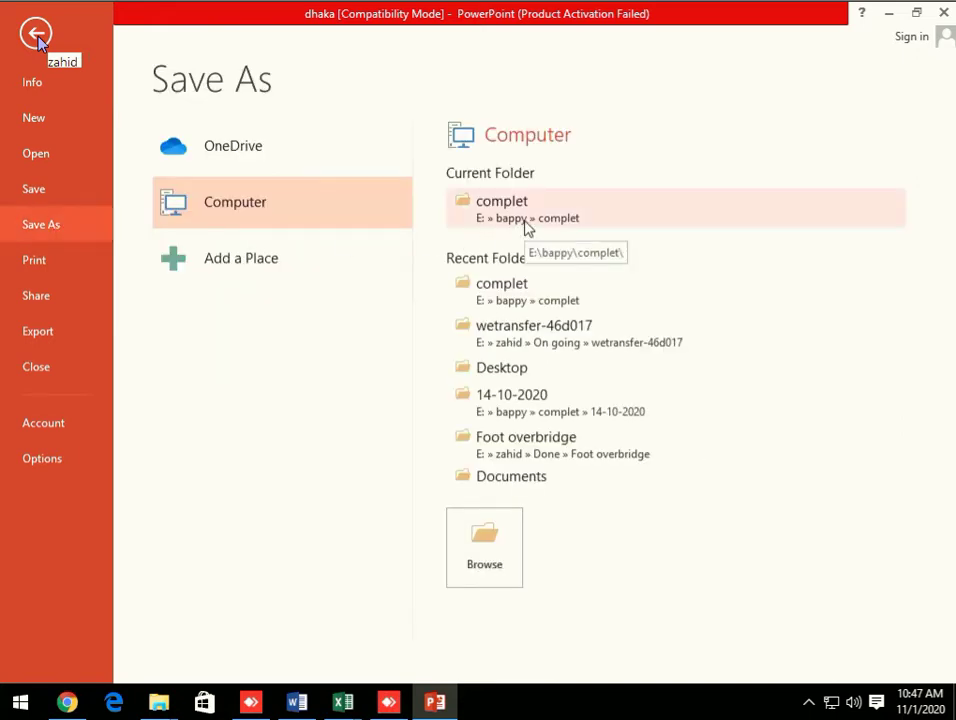
left_click(528, 210)
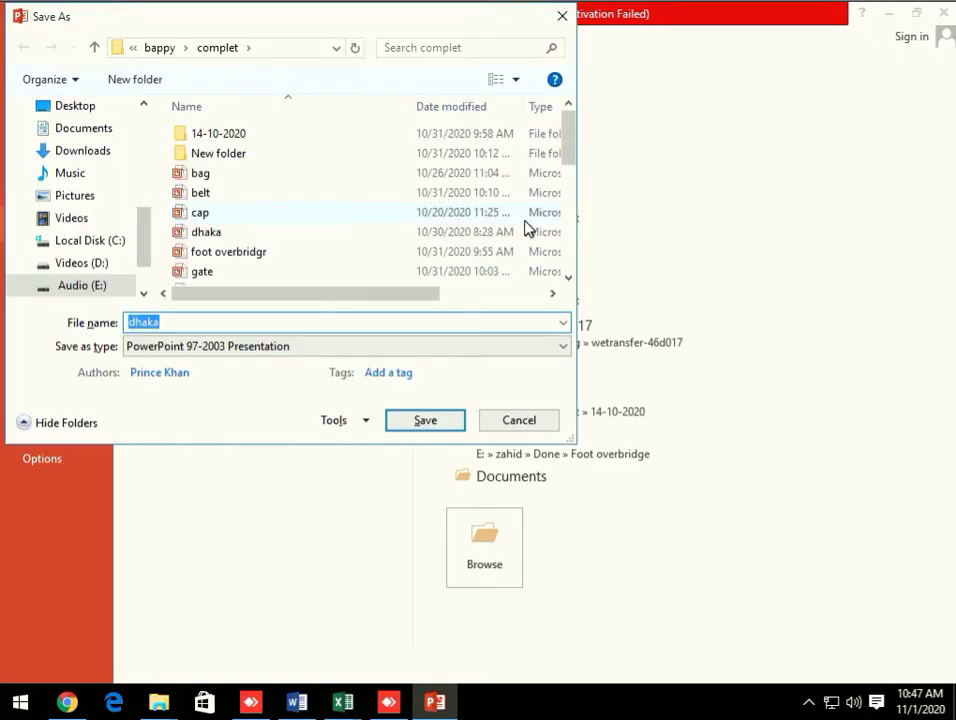
left_click(149, 84)
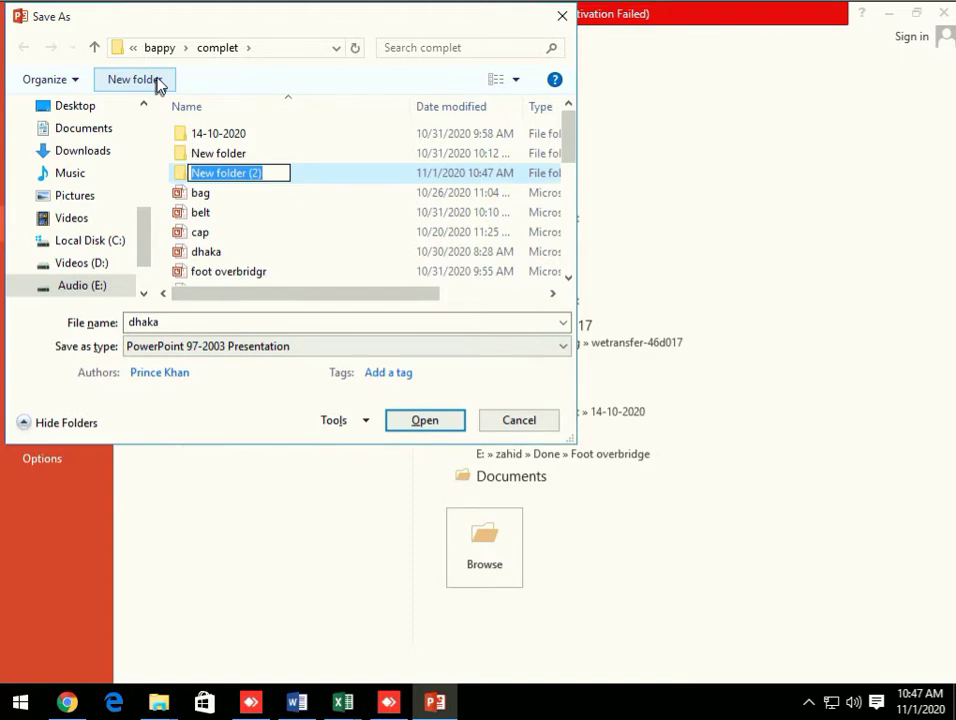
type("B")
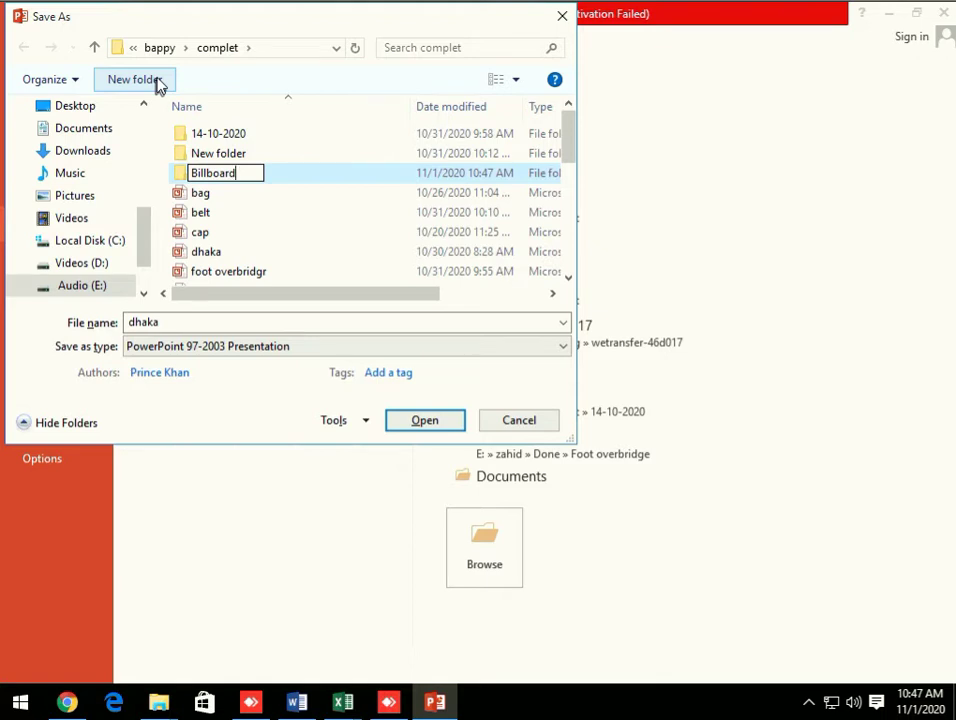
type("illboard")
key("Return")
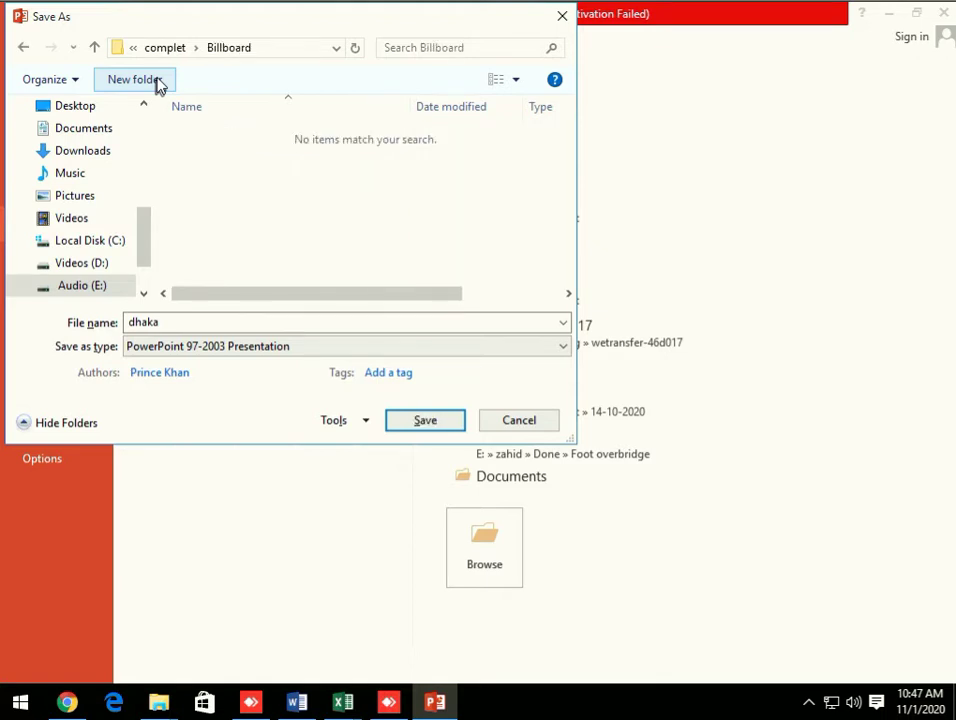
Create a folder named Dhaka inside Billboard, open it and save the dhaka presentation there.
left_click(158, 82)
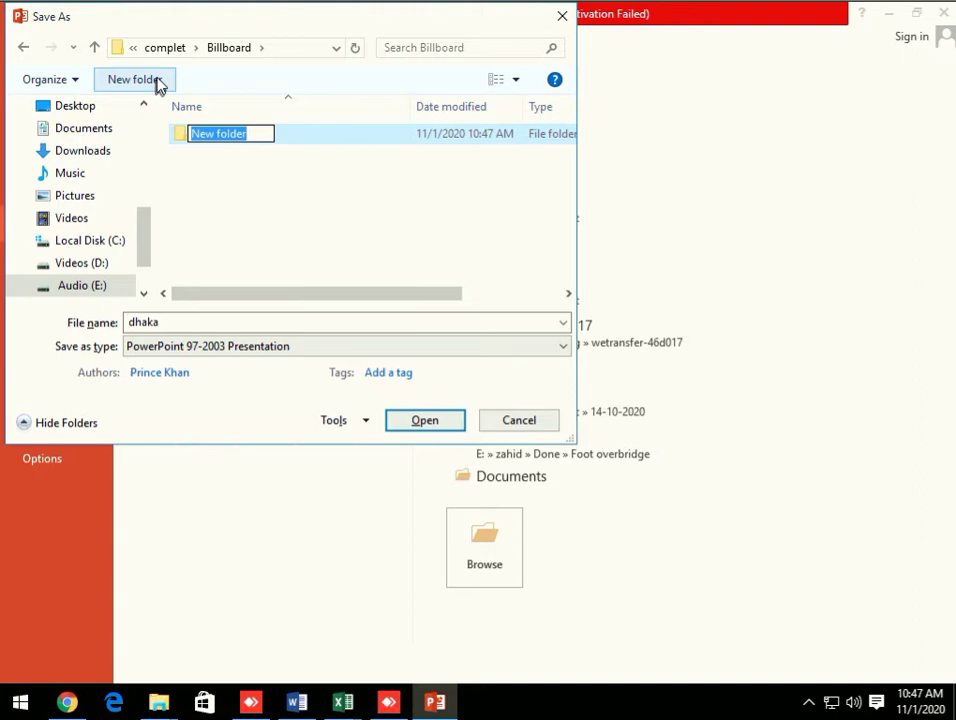
type("Dhaka")
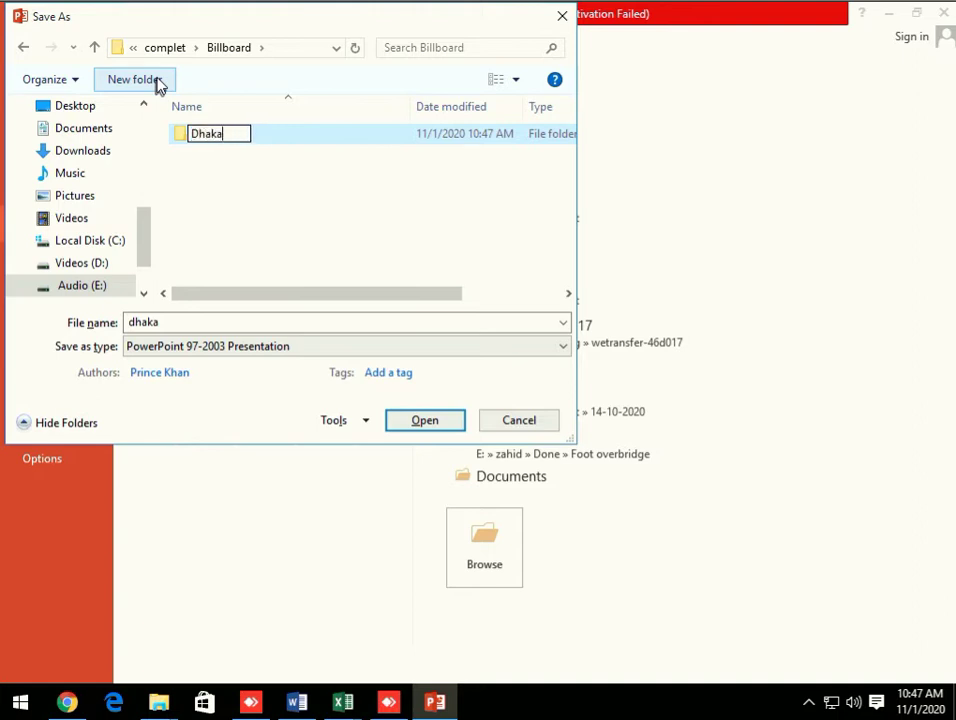
key("Return")
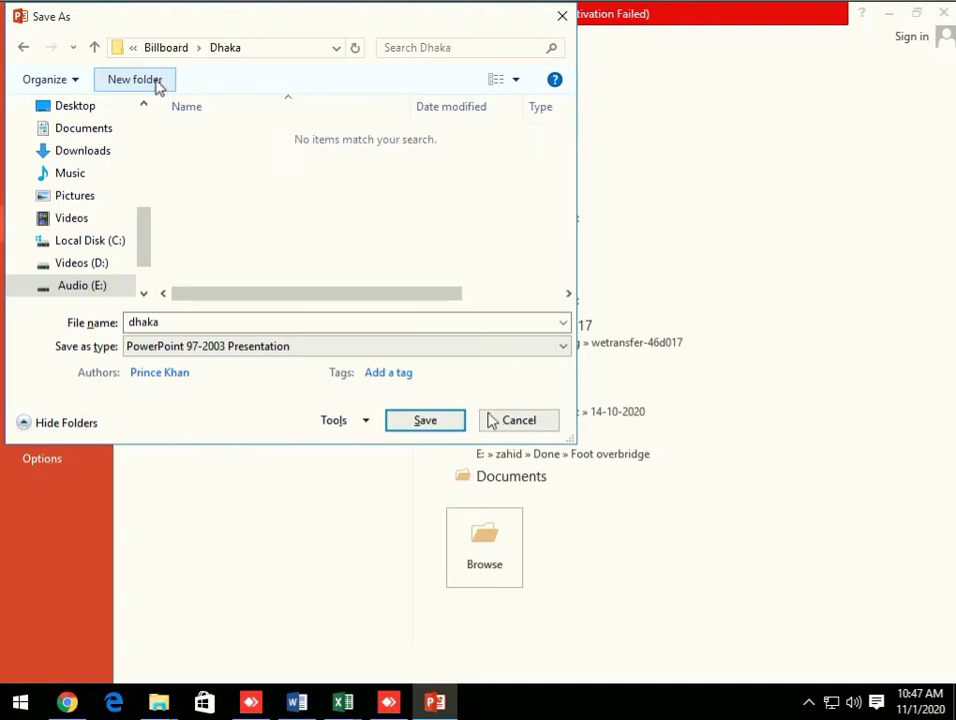
left_click(425, 420)
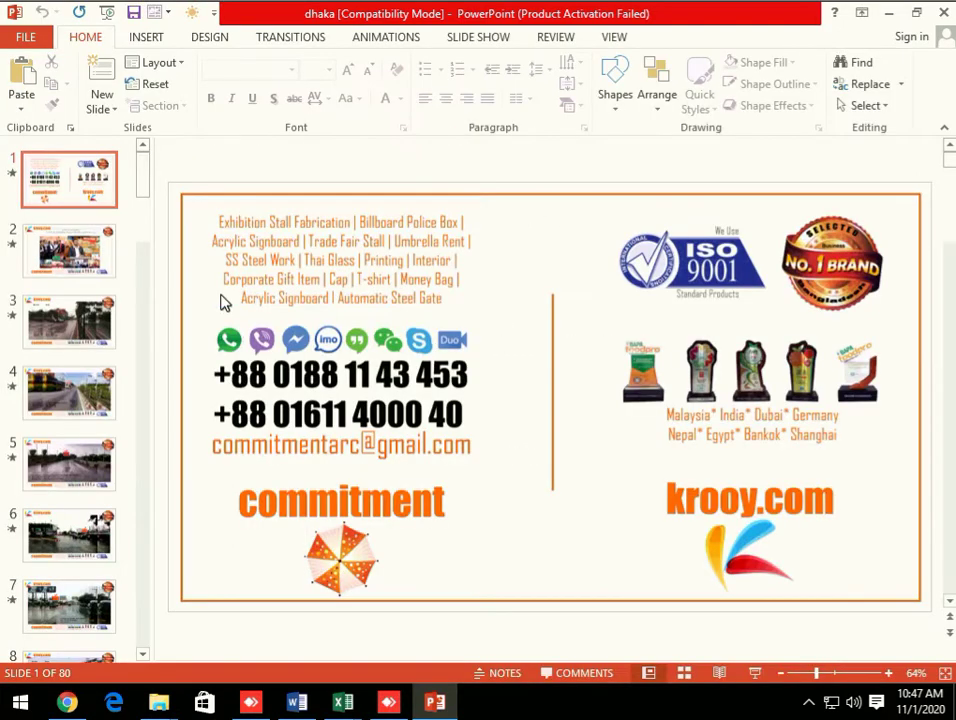
Try to export all slides of the dhaka presentation as JPEG File Interchange Format images in the Dhaka folder.
left_click(37, 42)
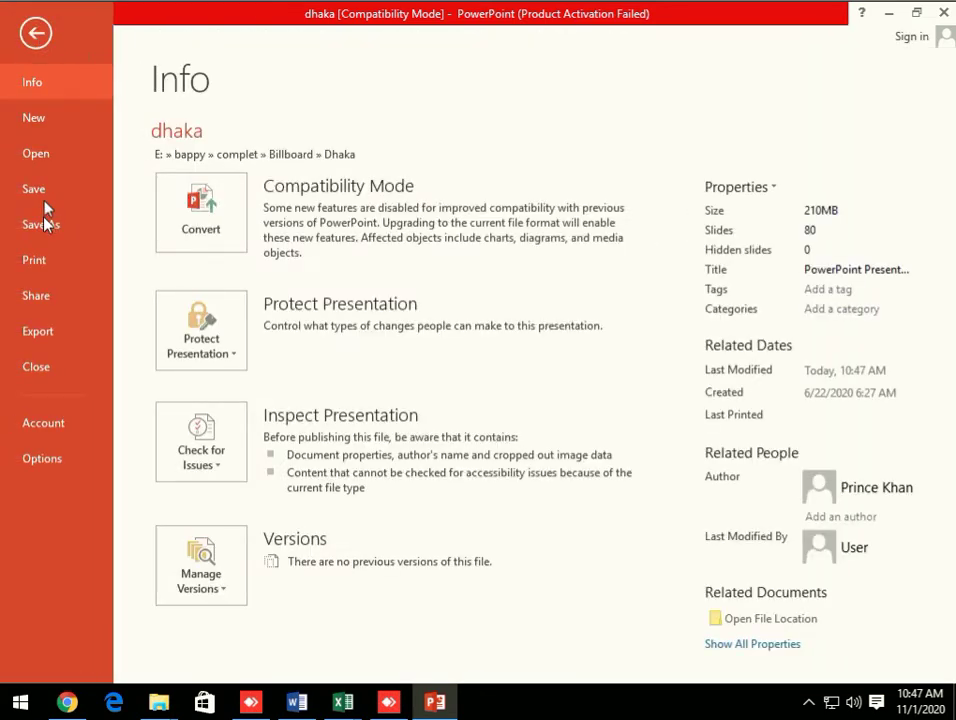
left_click(45, 226)
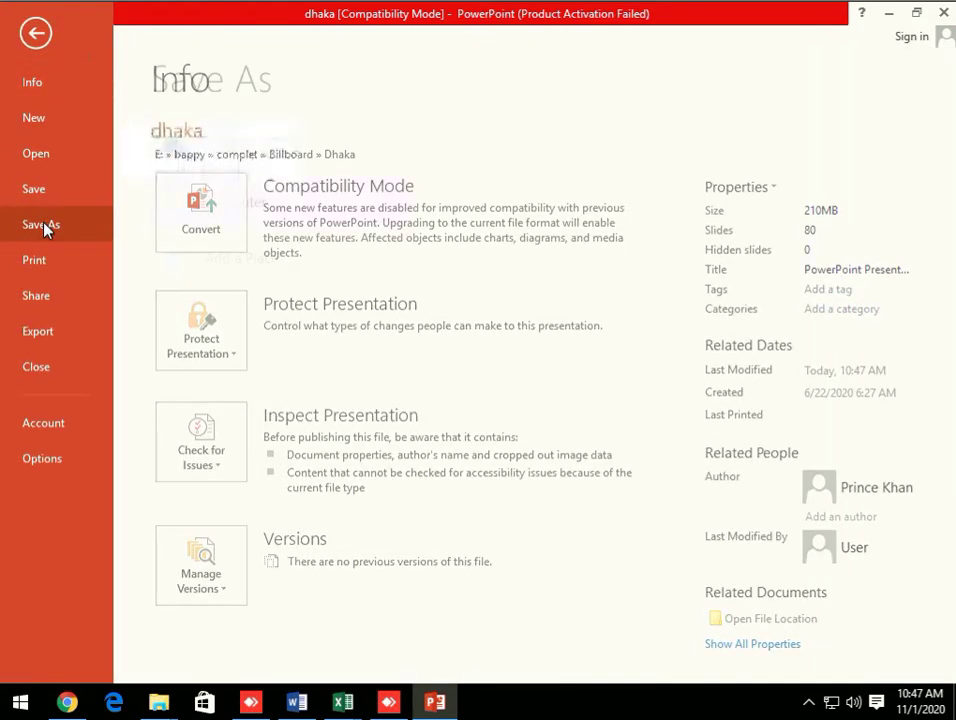
left_click(510, 210)
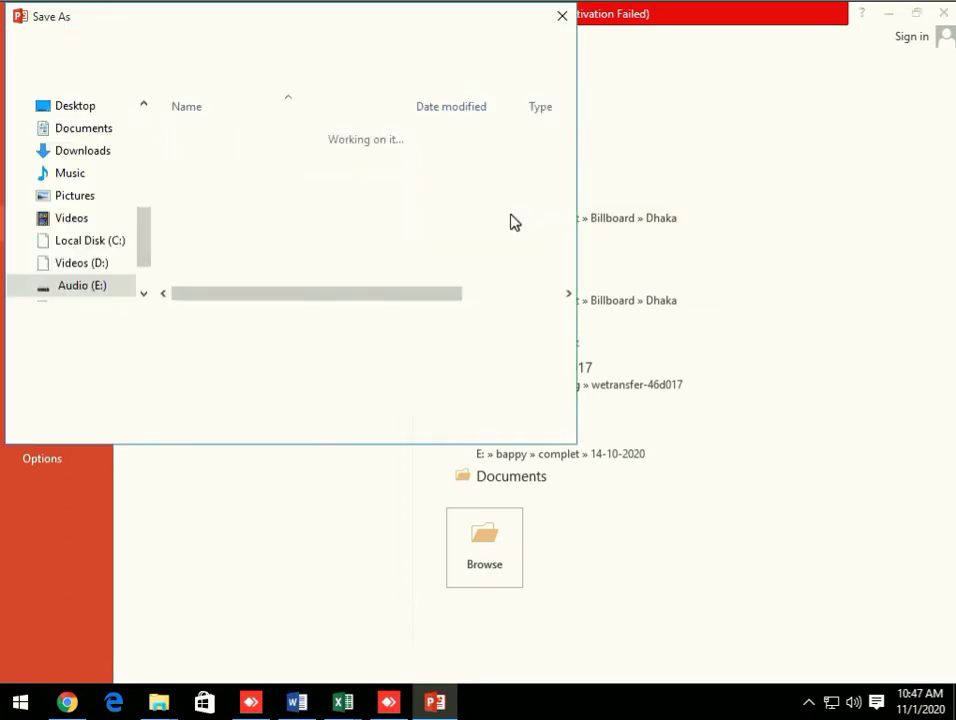
left_click(372, 347)
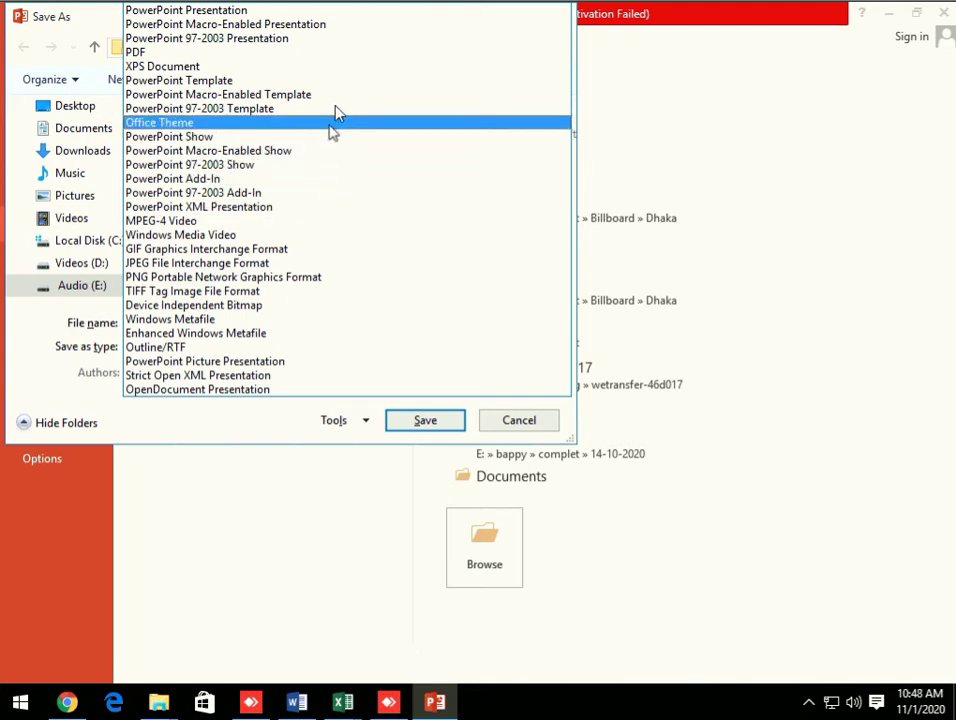
left_click(328, 264)
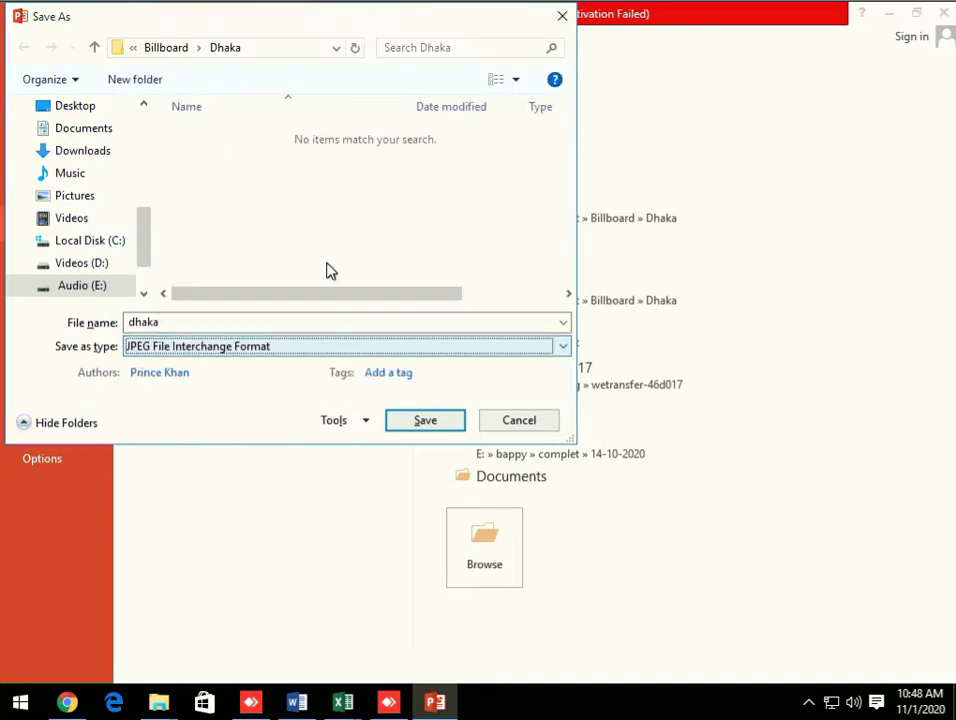
left_click(424, 420)
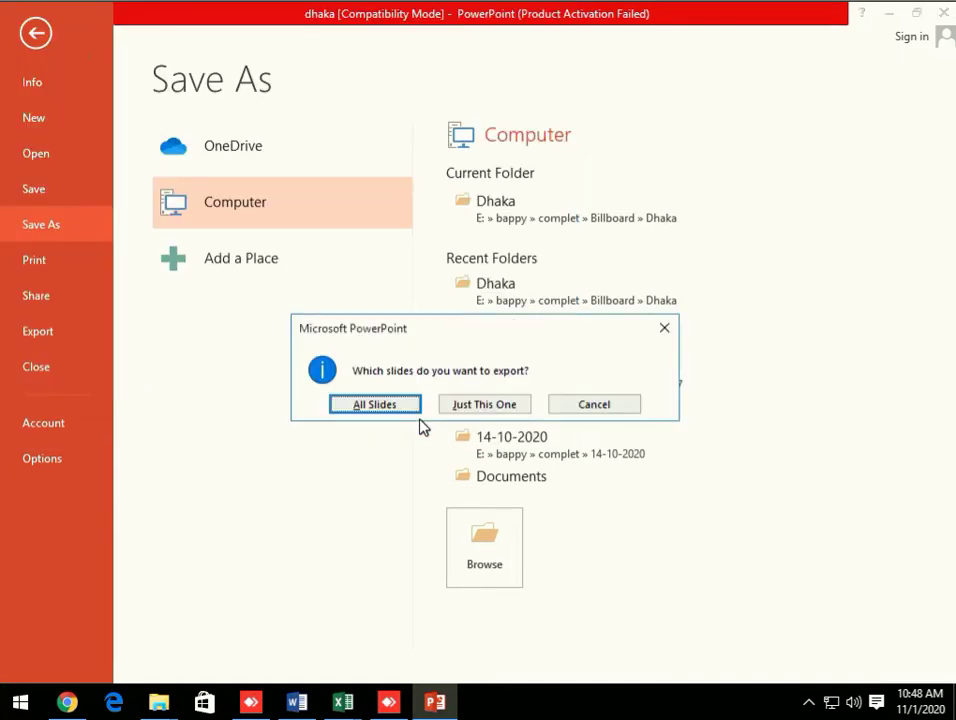
left_click(376, 404)
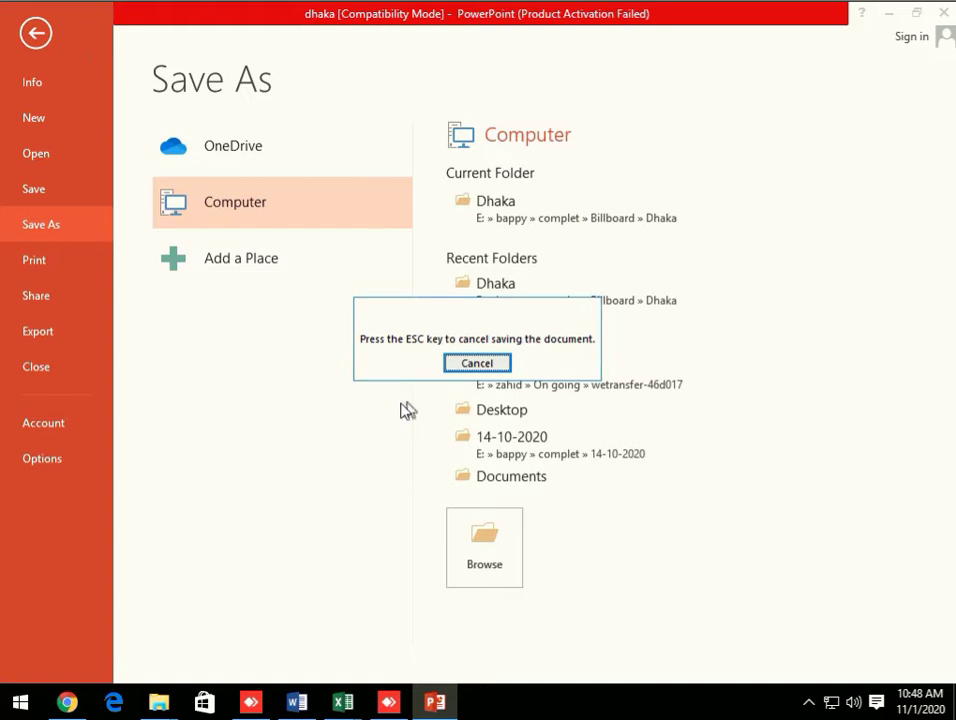
left_click(408, 410)
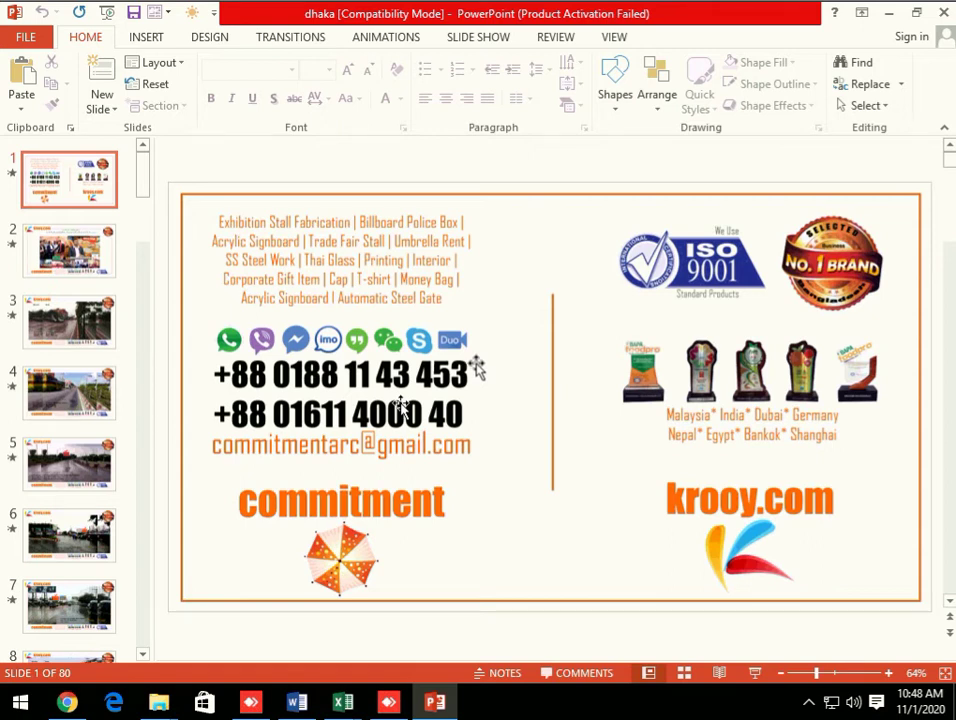
Export all slides as JPEG File Interchange Format images named dhaka in the Dhaka folder and acknowledge the completion message.
left_click(22, 40)
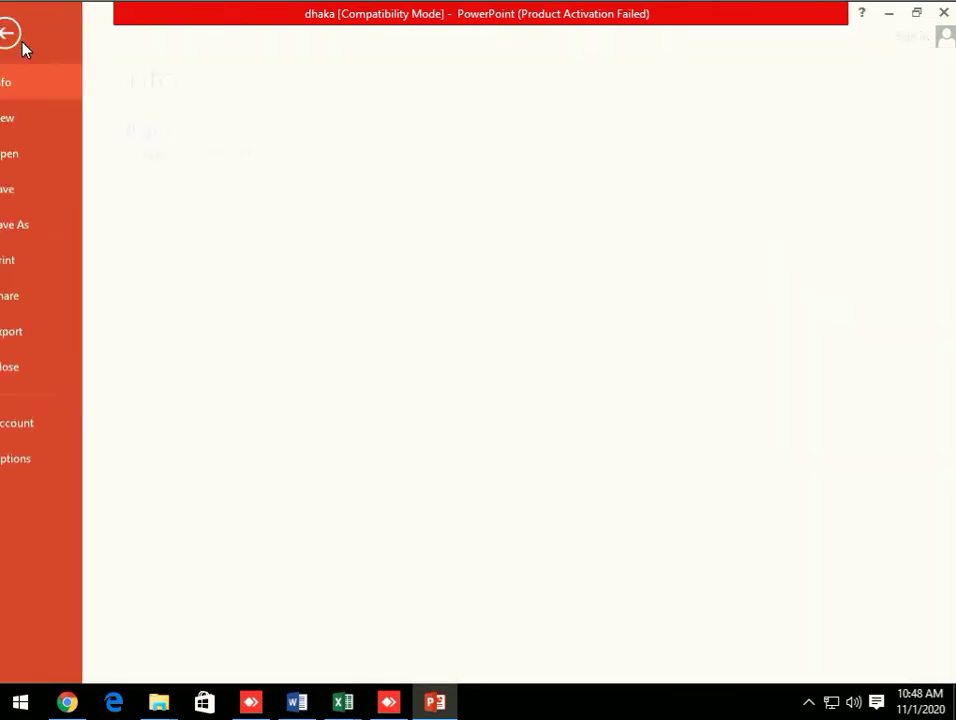
left_click(55, 226)
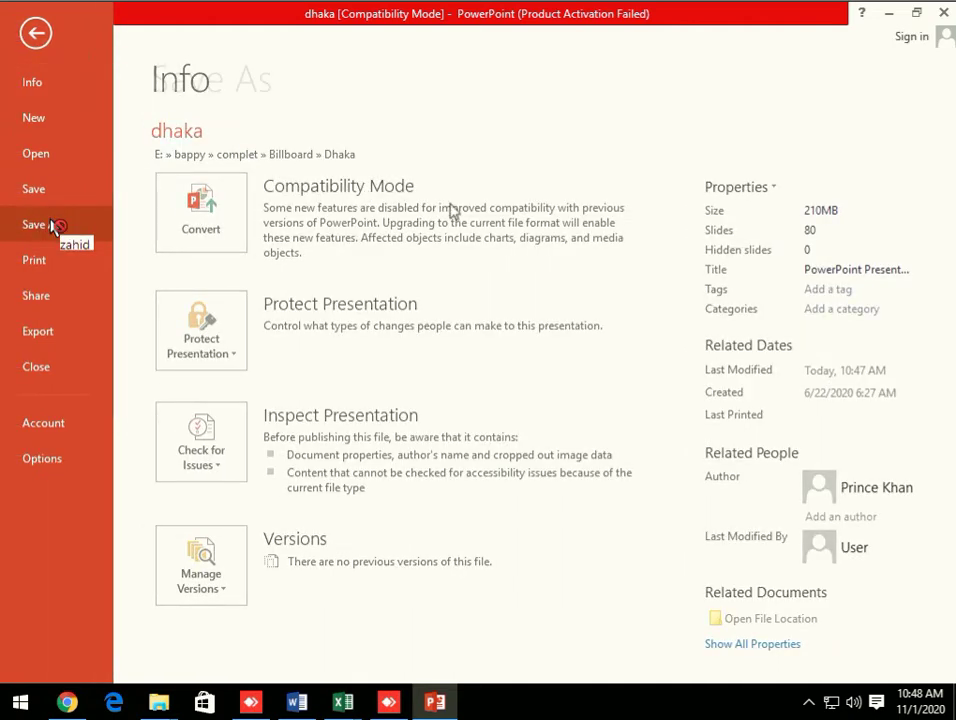
left_click(504, 213)
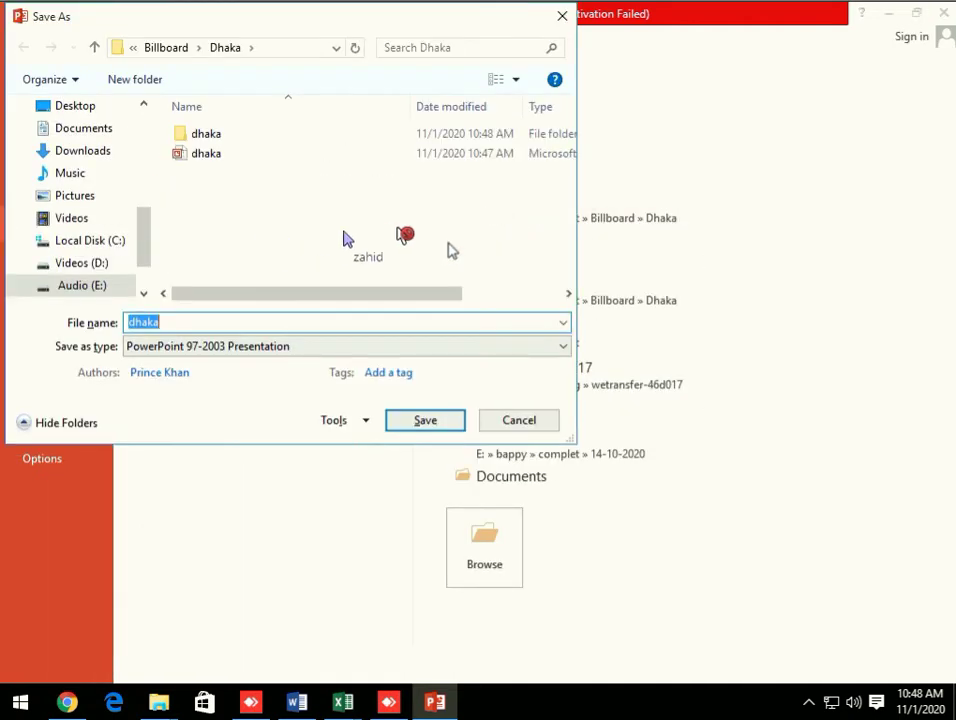
left_click(252, 347)
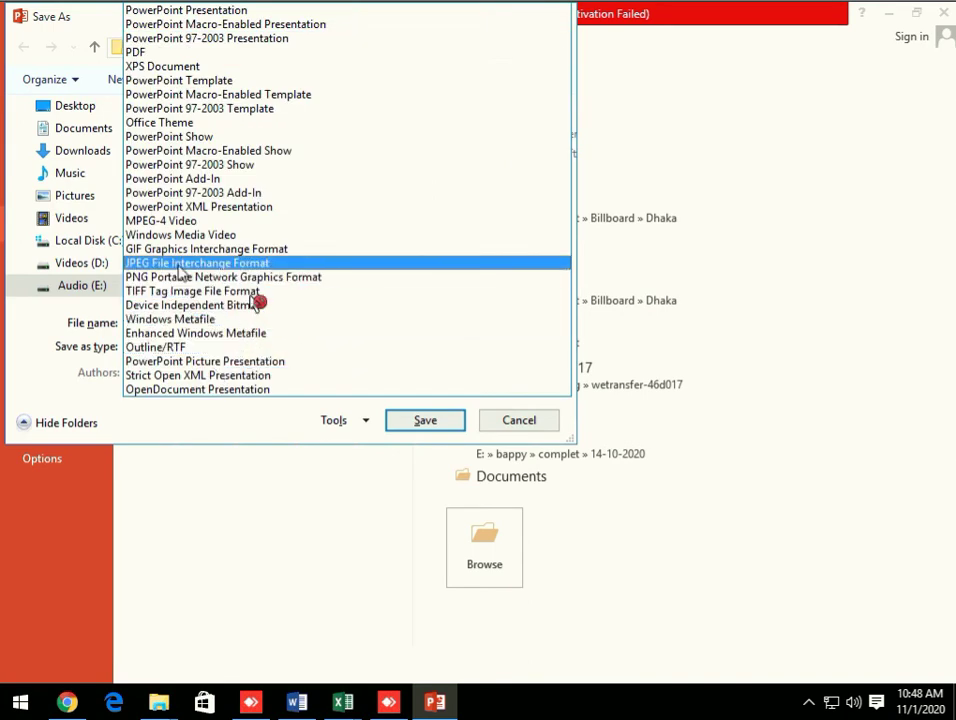
left_click(186, 265)
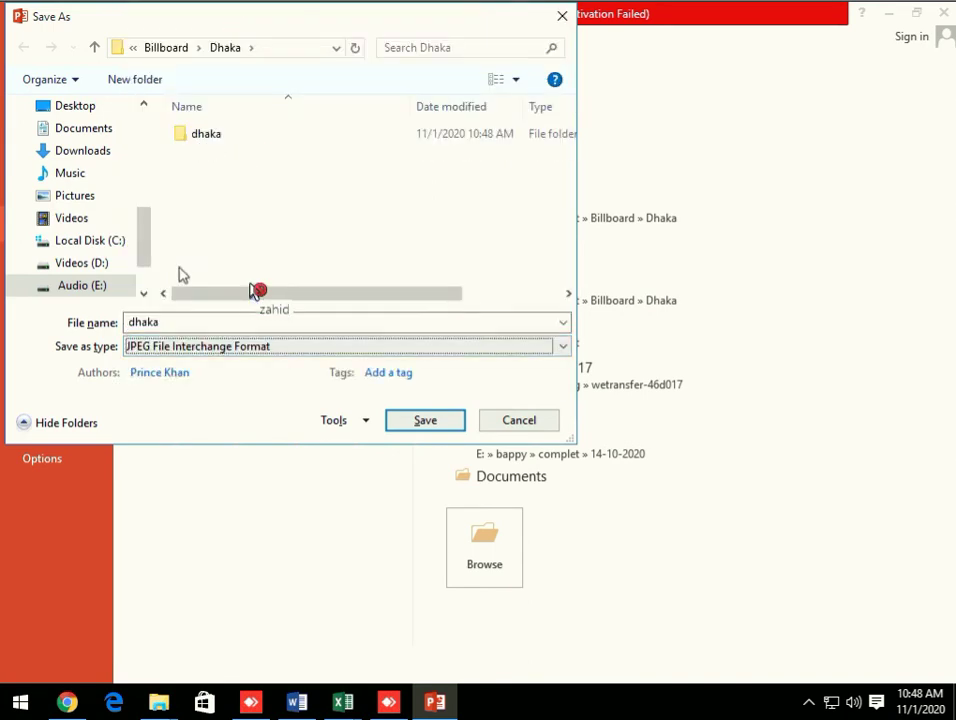
left_click(402, 424)
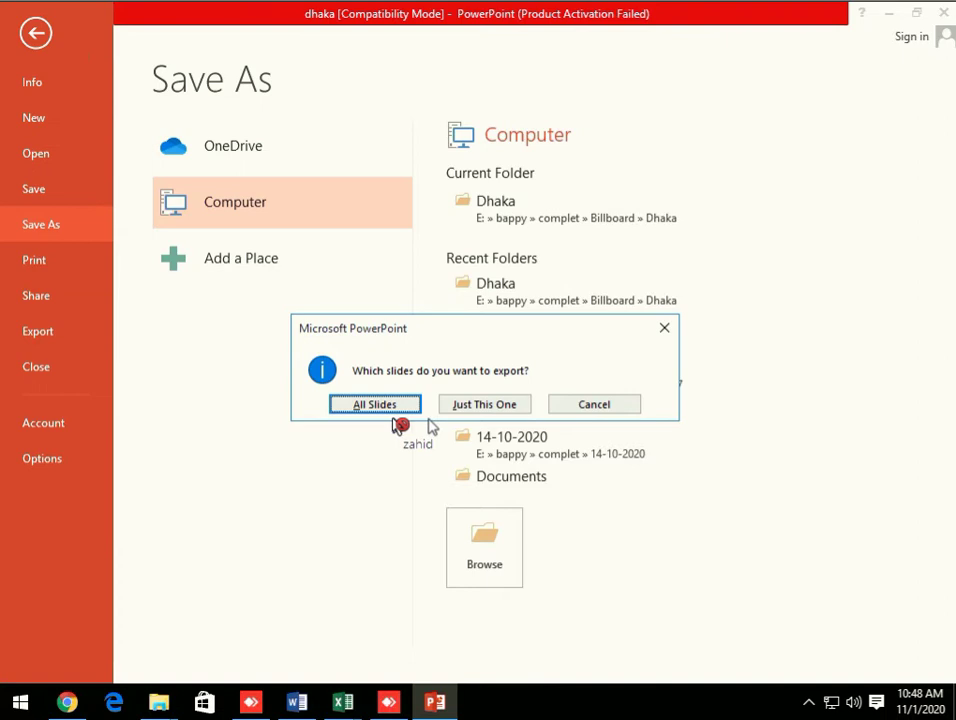
left_click(379, 406)
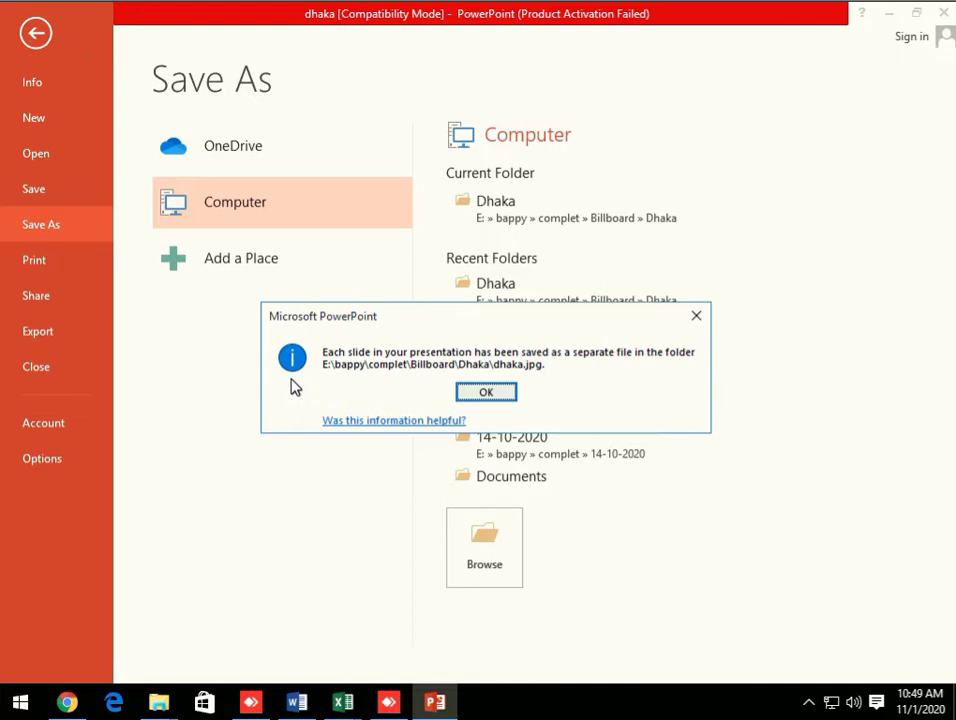
left_click(487, 394)
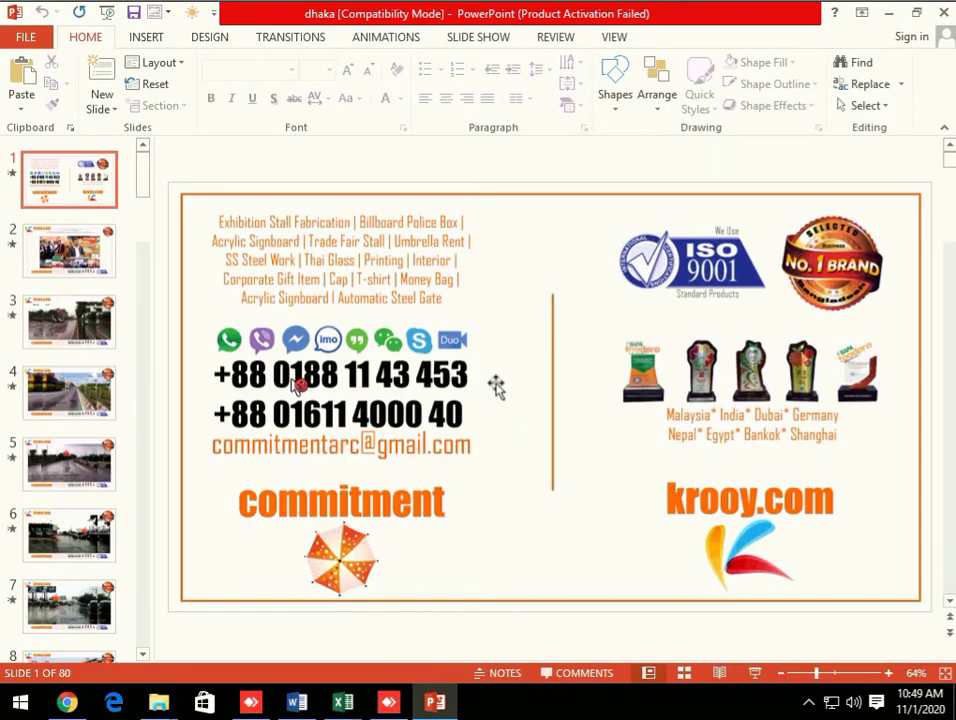
Minimize the presentation and open the Dhaka folder inside Billboard in File Explorer.
left_click(893, 14)
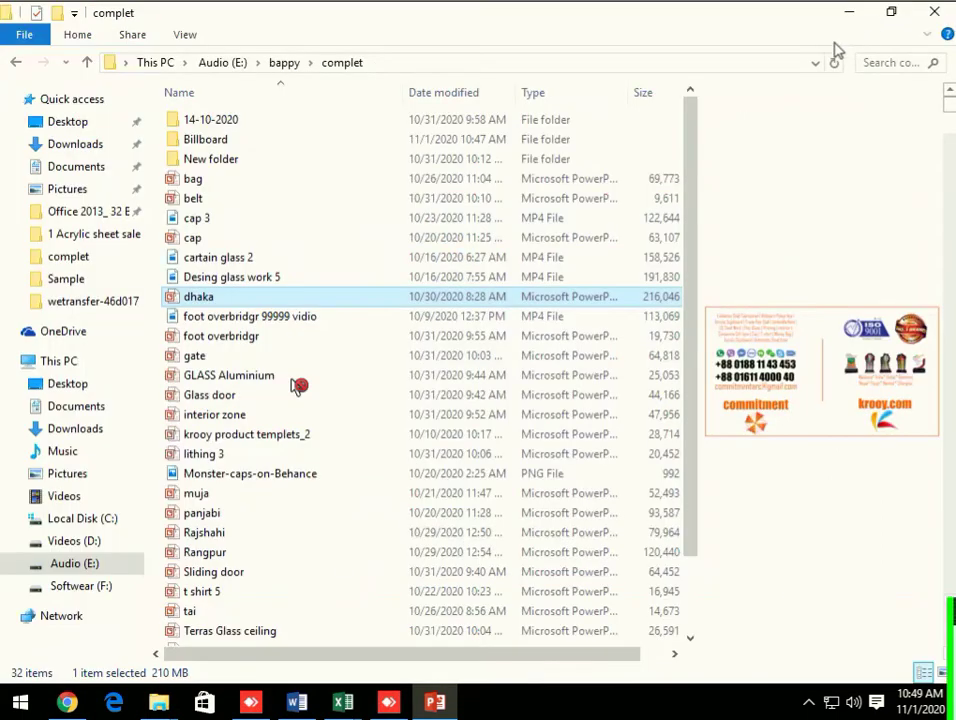
double_click(207, 145)
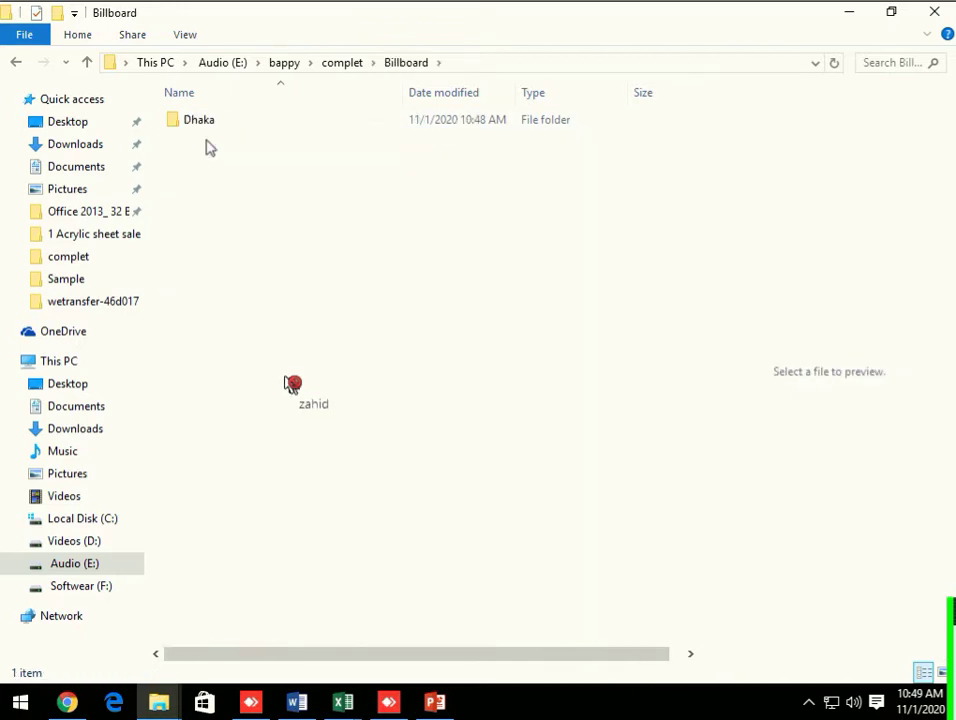
double_click(206, 124)
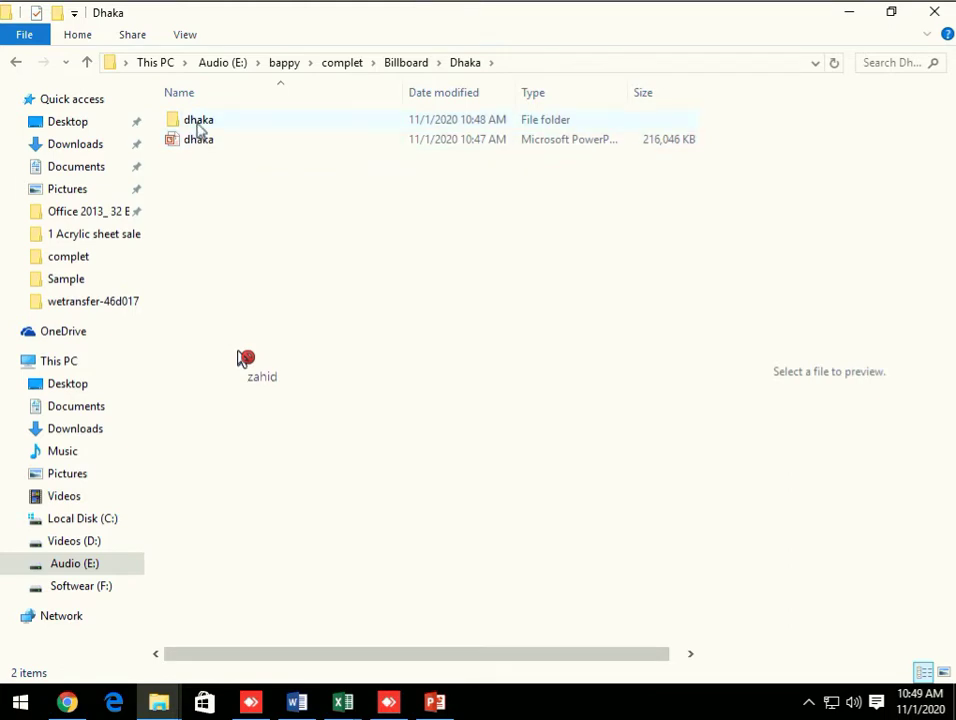
left_click(200, 130)
left_click(239, 360)
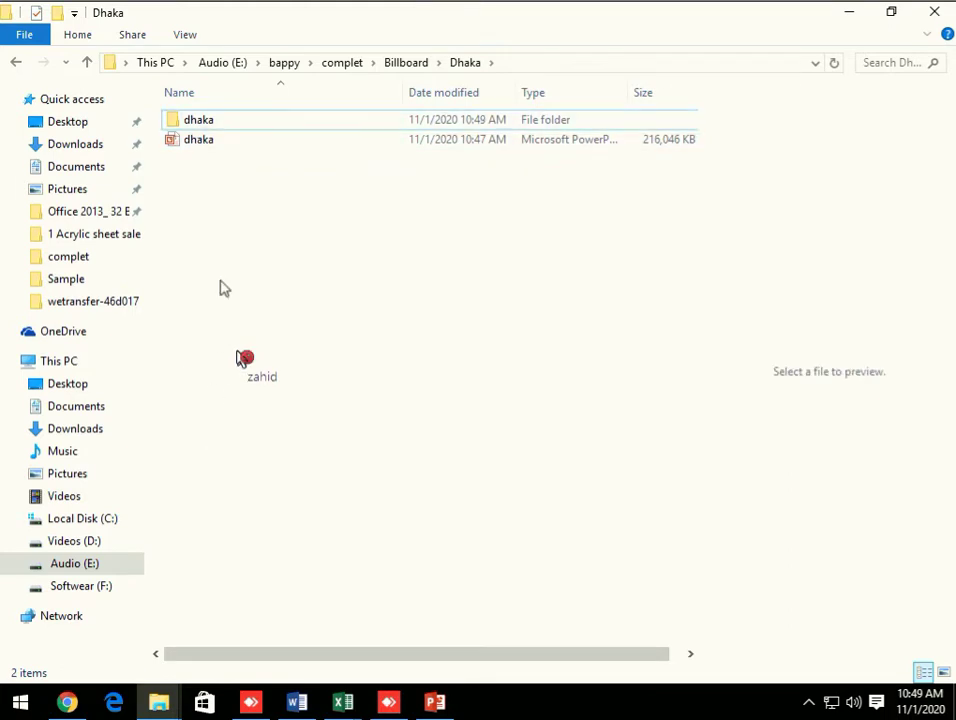
Bring up the dhaka presentation, close it and open the dhaka subfolder holding the exported slide images.
left_click(190, 145)
double_click(190, 145)
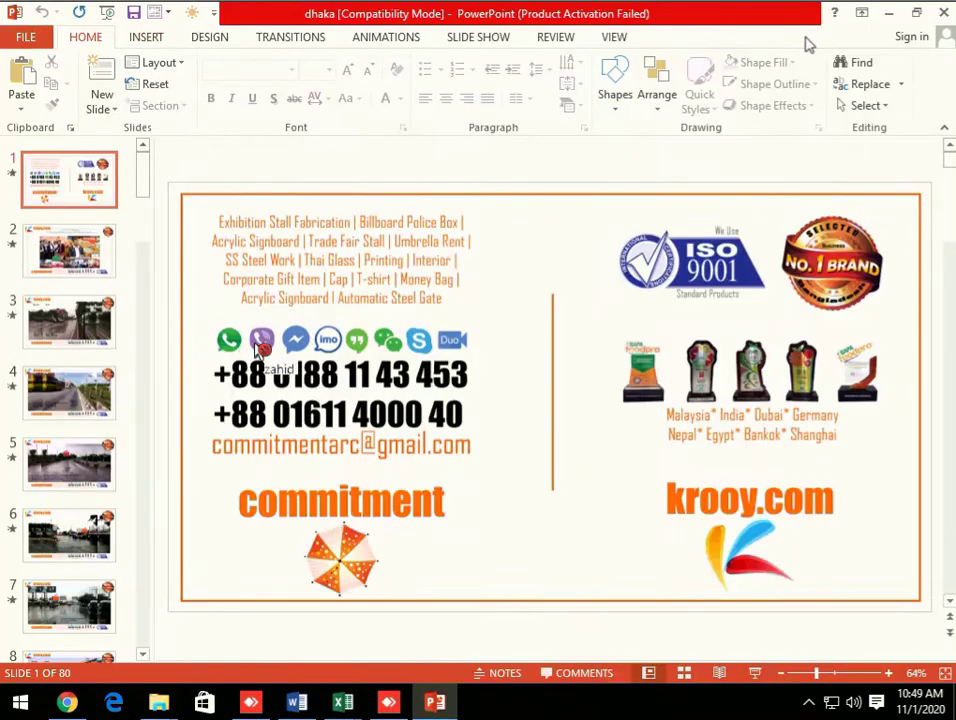
left_click(941, 13)
double_click(212, 121)
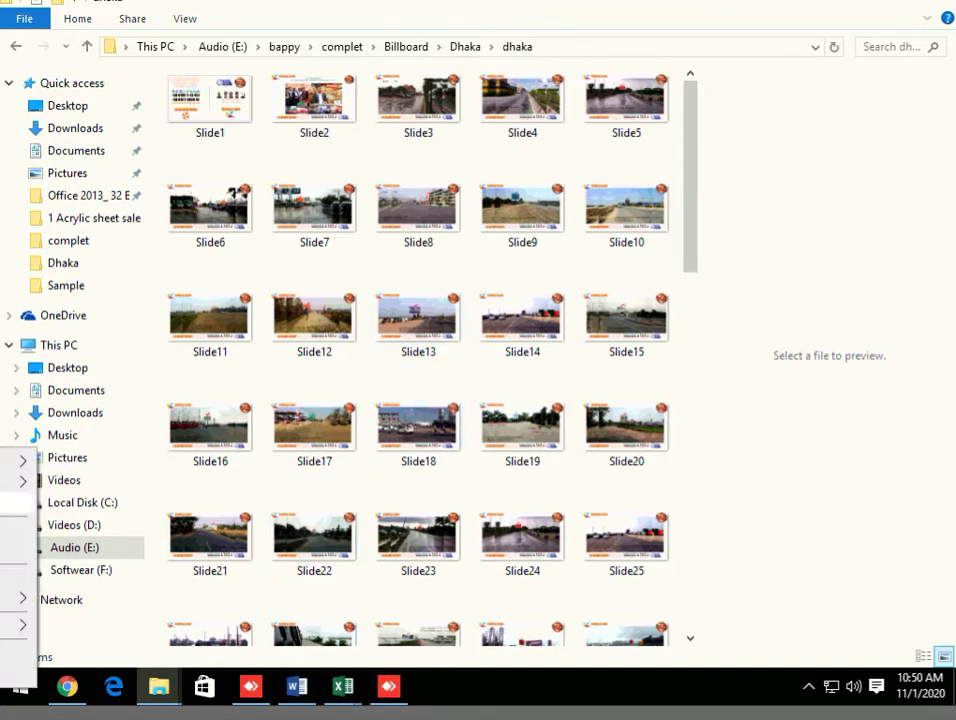
Switch to the ClickBD ad form in Chrome and browse for upload images in the complet > Billboard > Dhaka > dhaka folder.
key("alt+Tab")
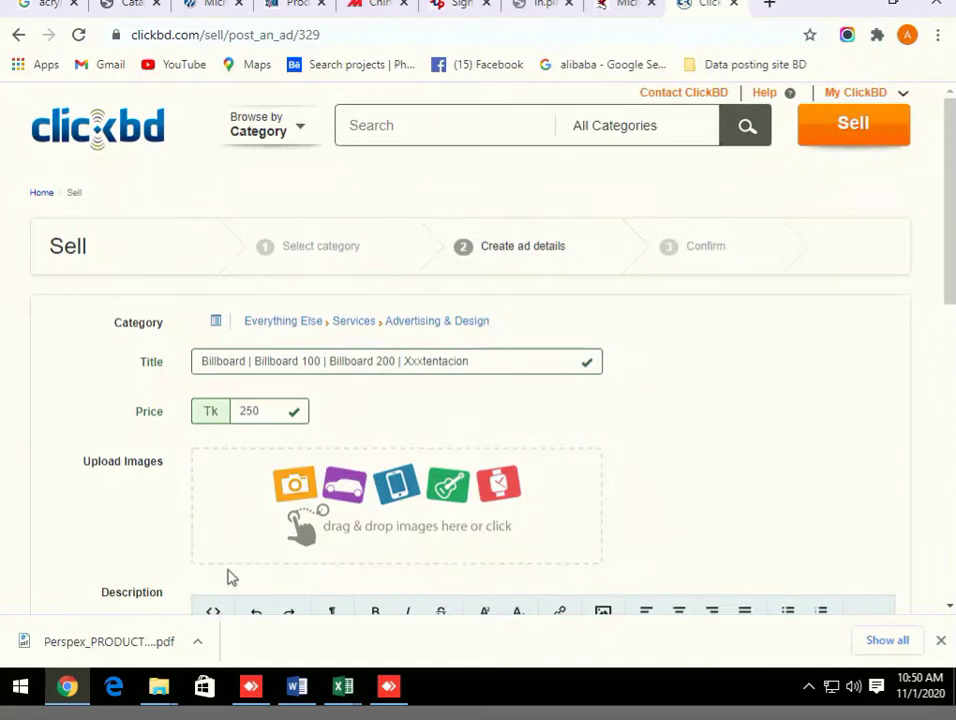
left_click(293, 488)
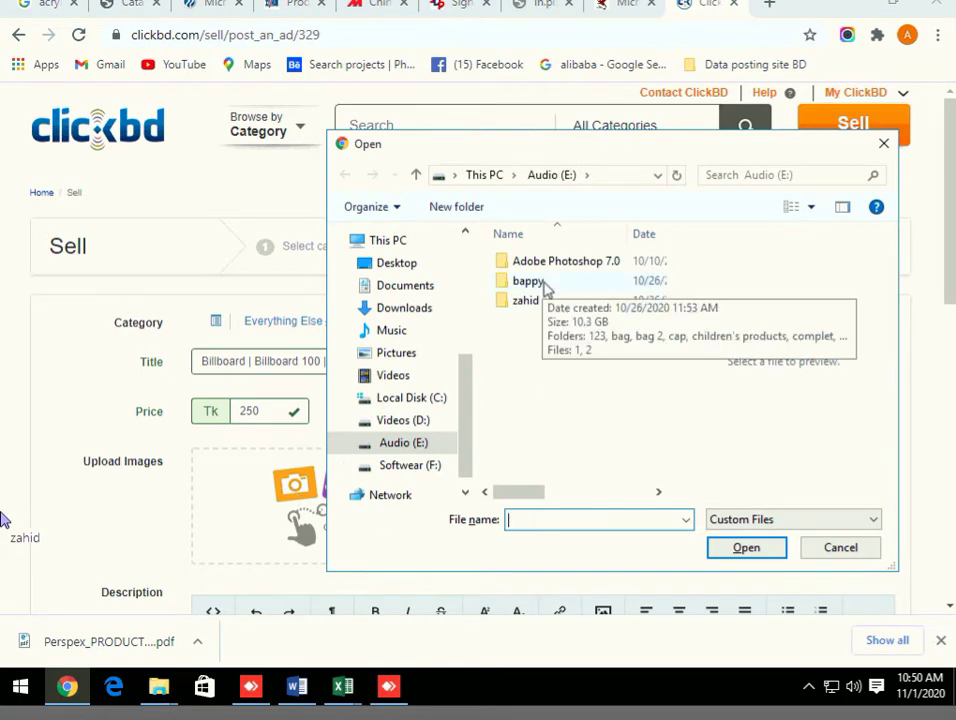
key("super+e")
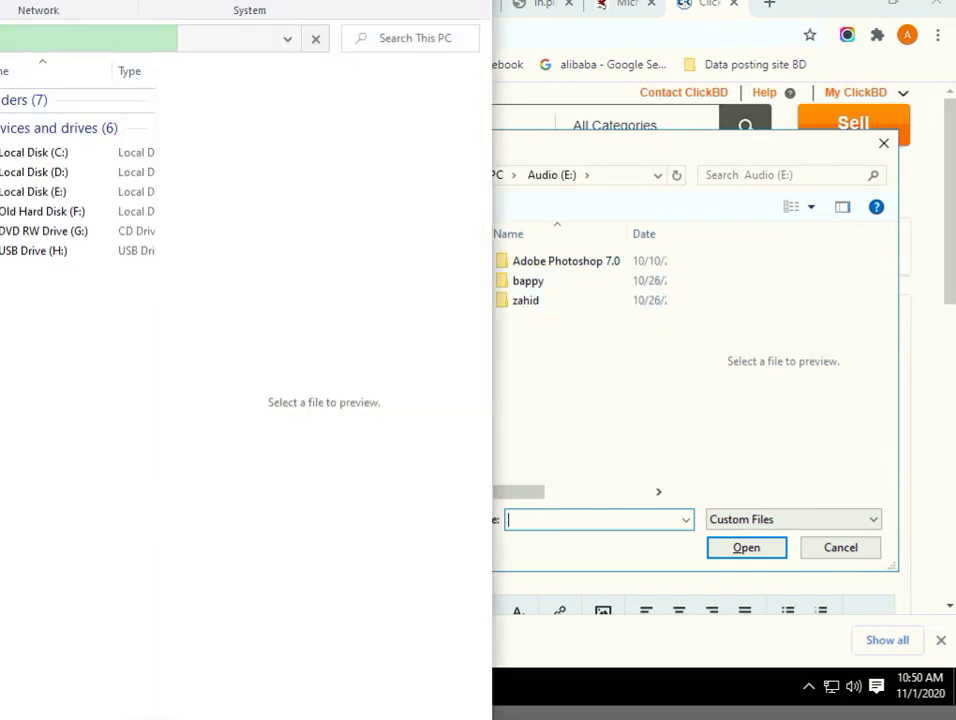
double_click(540, 284)
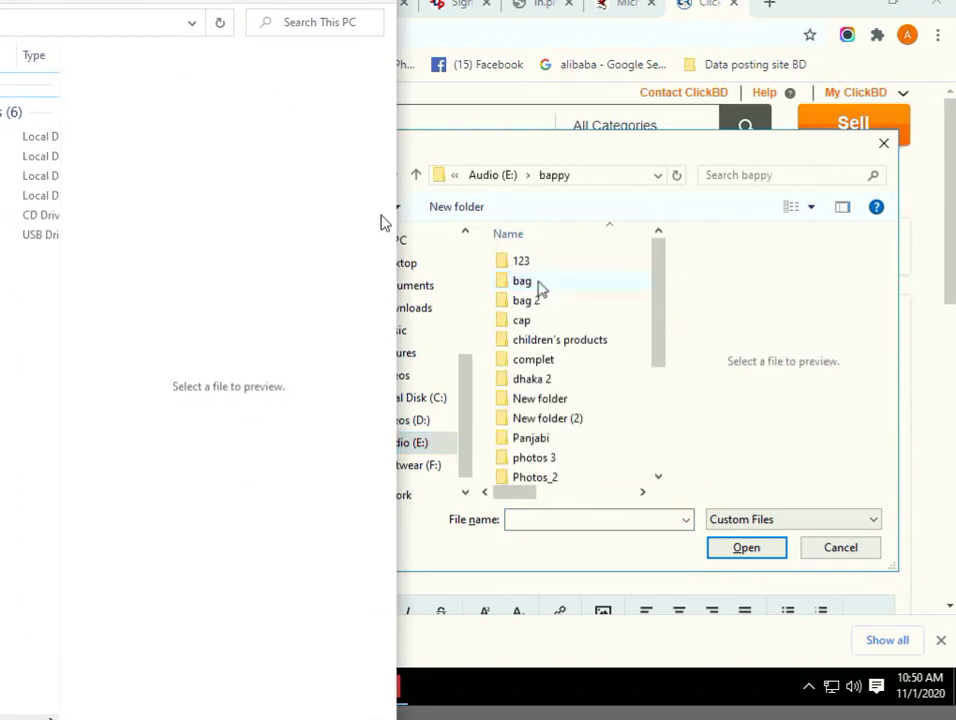
left_click_drag(398, 238, 5, 239)
double_click(535, 360)
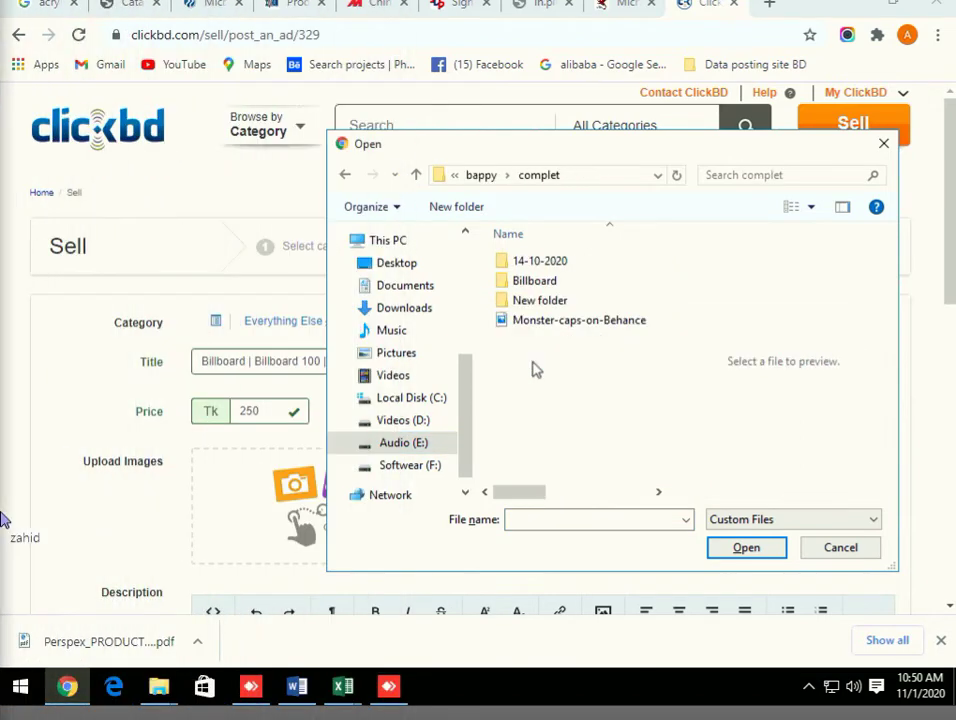
double_click(540, 282)
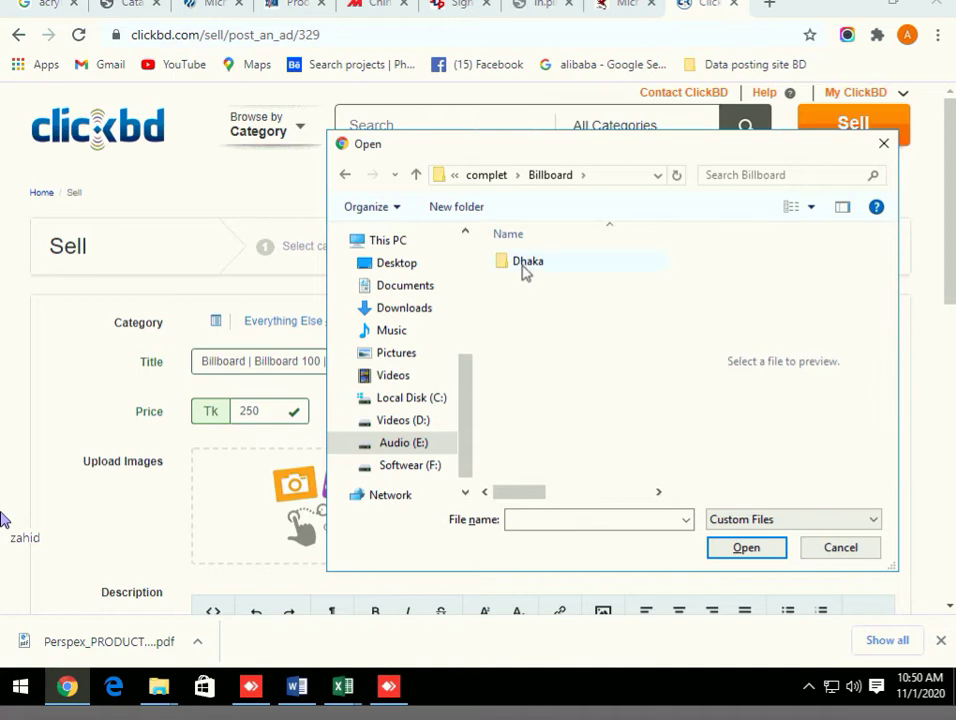
double_click(525, 265)
double_click(525, 265)
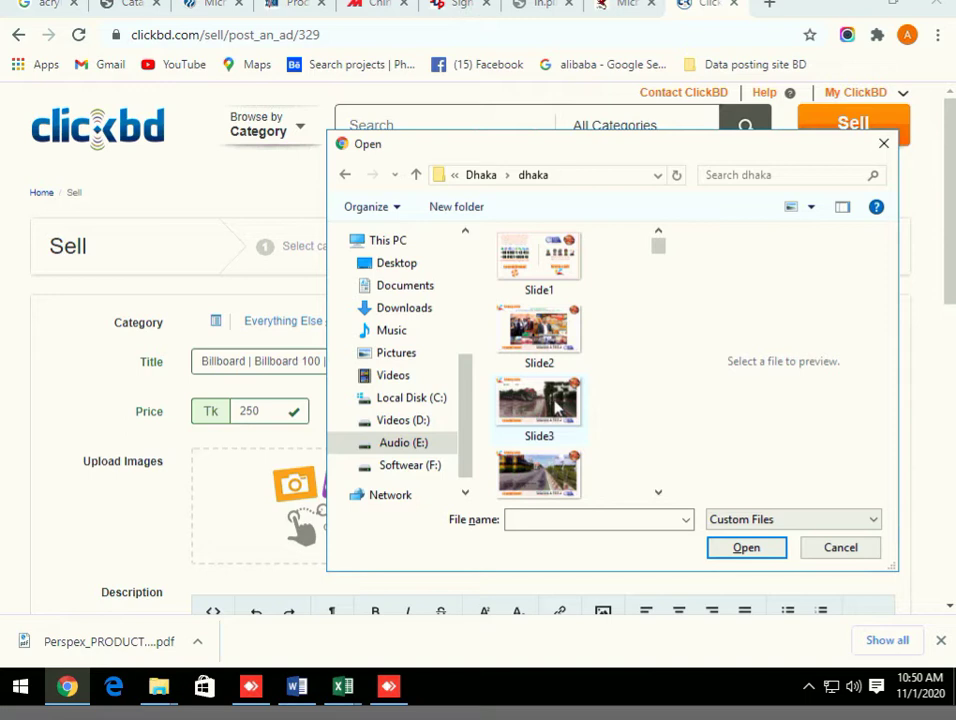
Upload the Slide3 image from the dhaka folder as the ad's first picture.
left_click(658, 491)
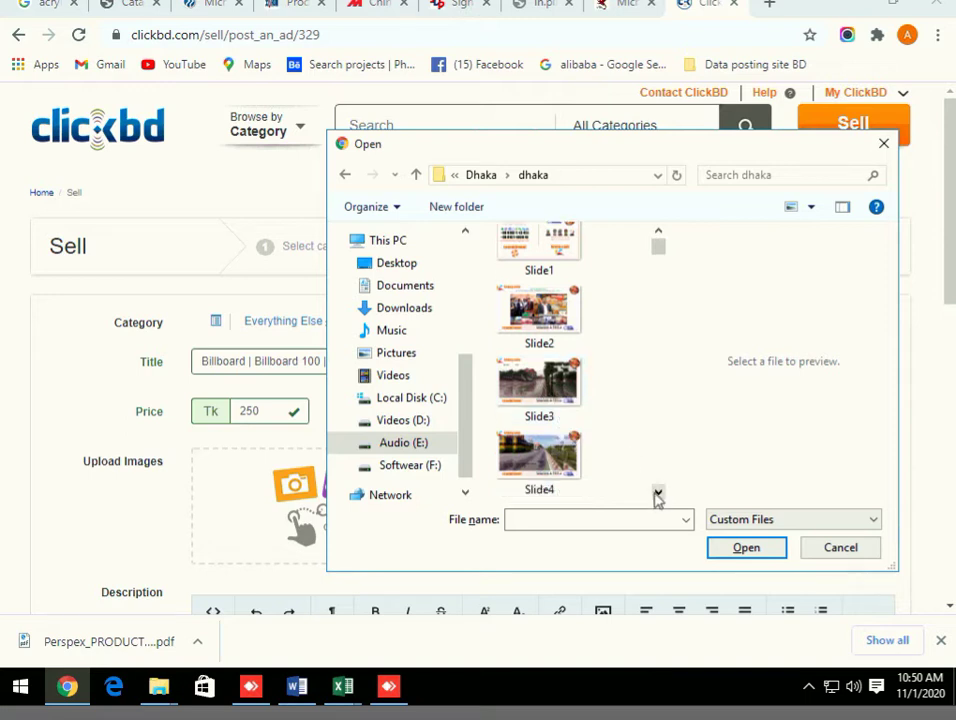
left_click(658, 491)
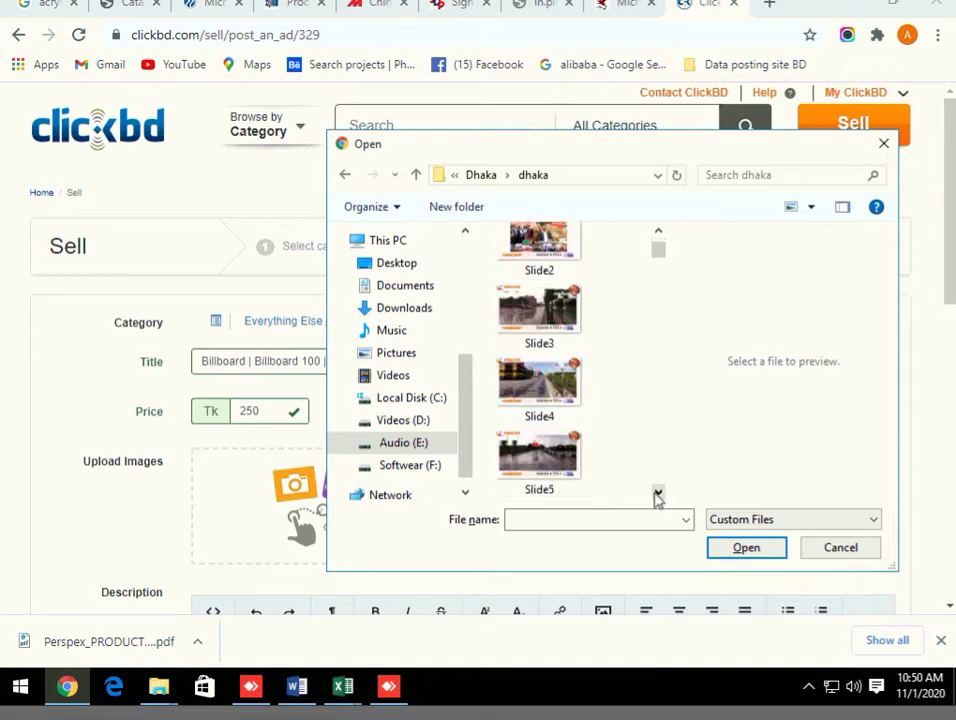
left_click(541, 382)
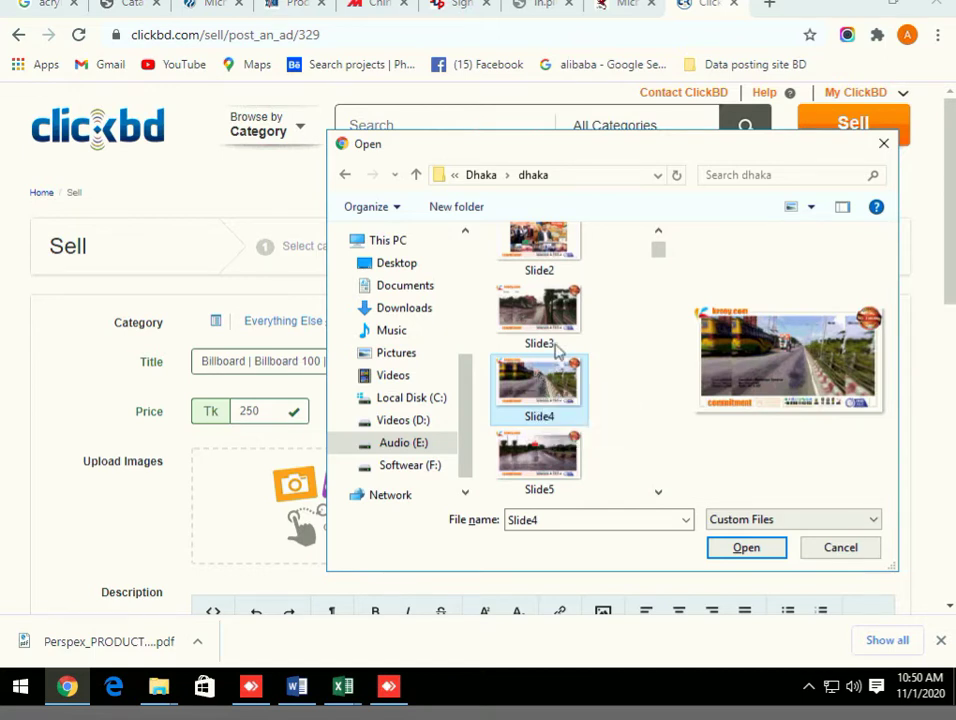
left_click(541, 316)
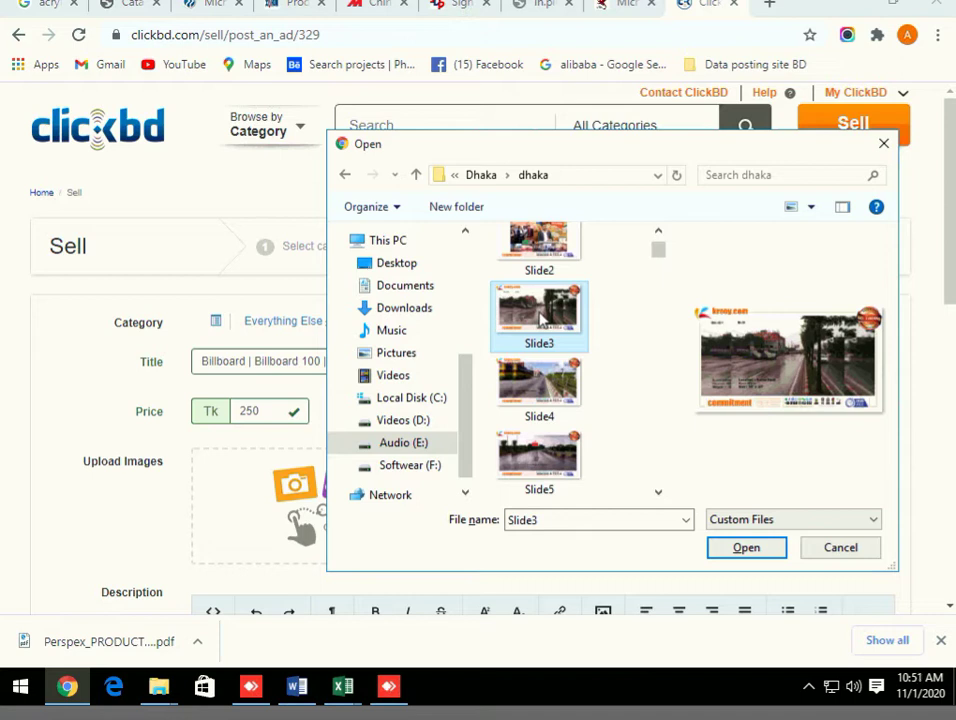
left_click(742, 555)
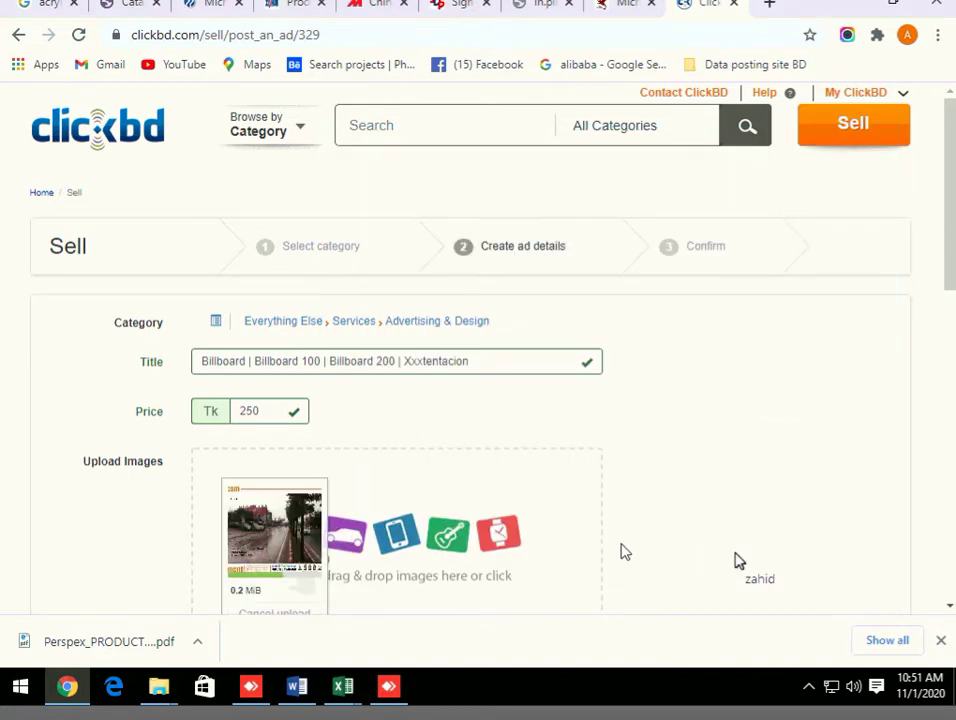
Add the Slide5 image from the dhaka folder to the ad's uploaded images.
left_click(390, 542)
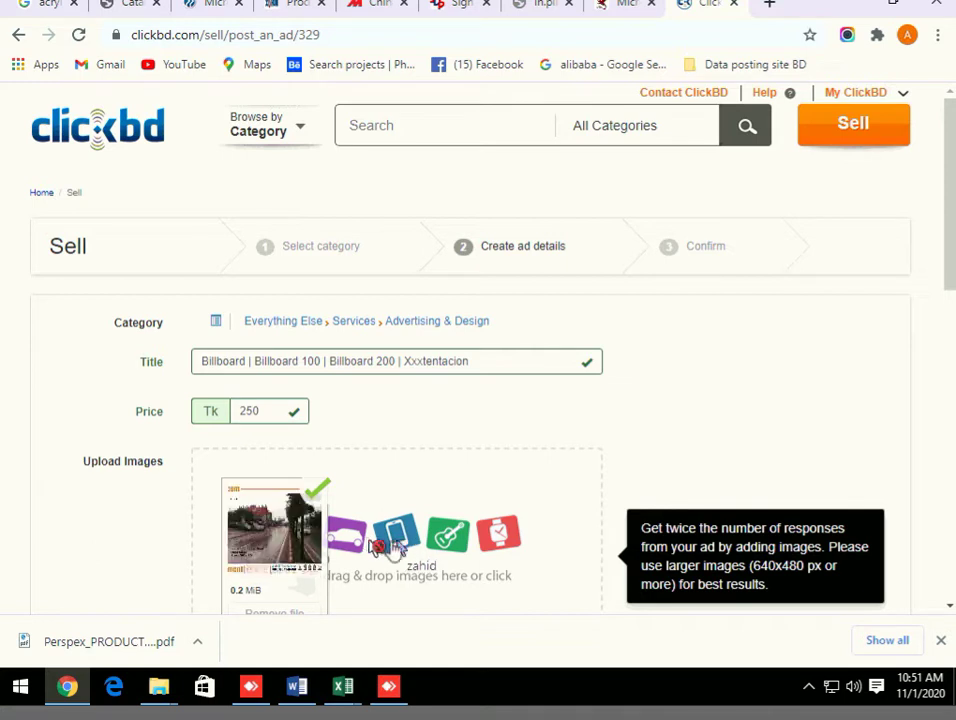
left_click(365, 545)
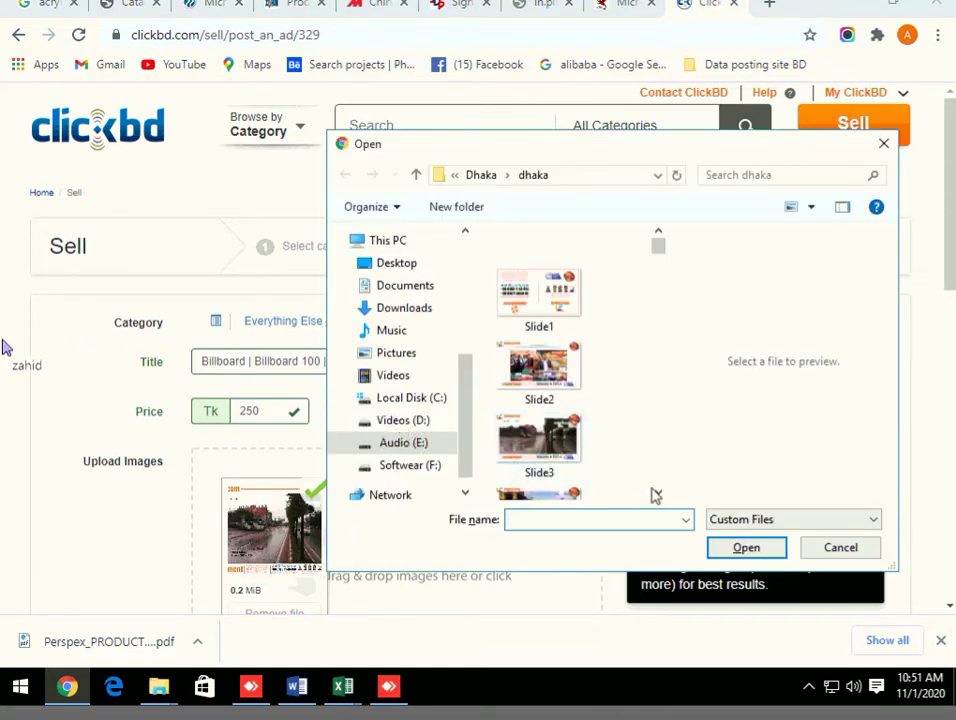
left_click(658, 492)
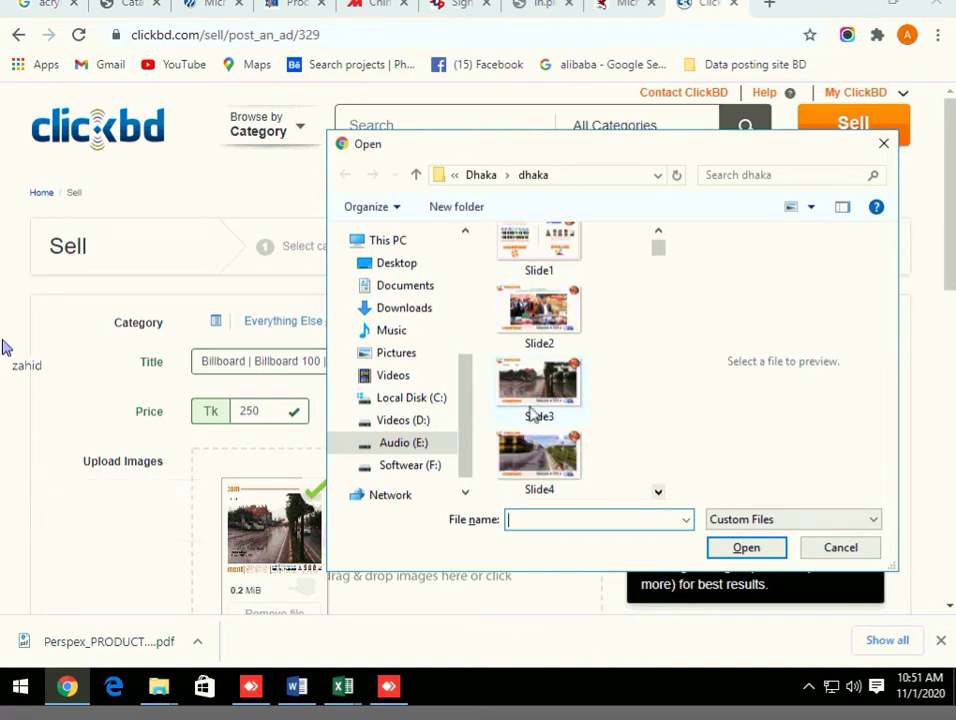
left_click(658, 492)
left_click(540, 455)
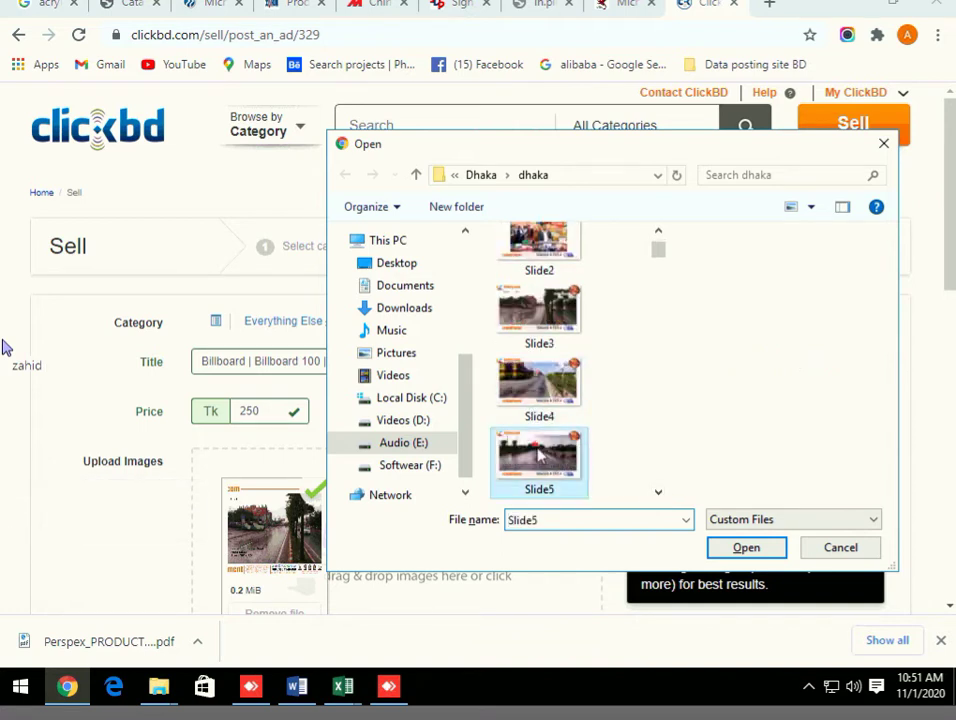
left_click(746, 547)
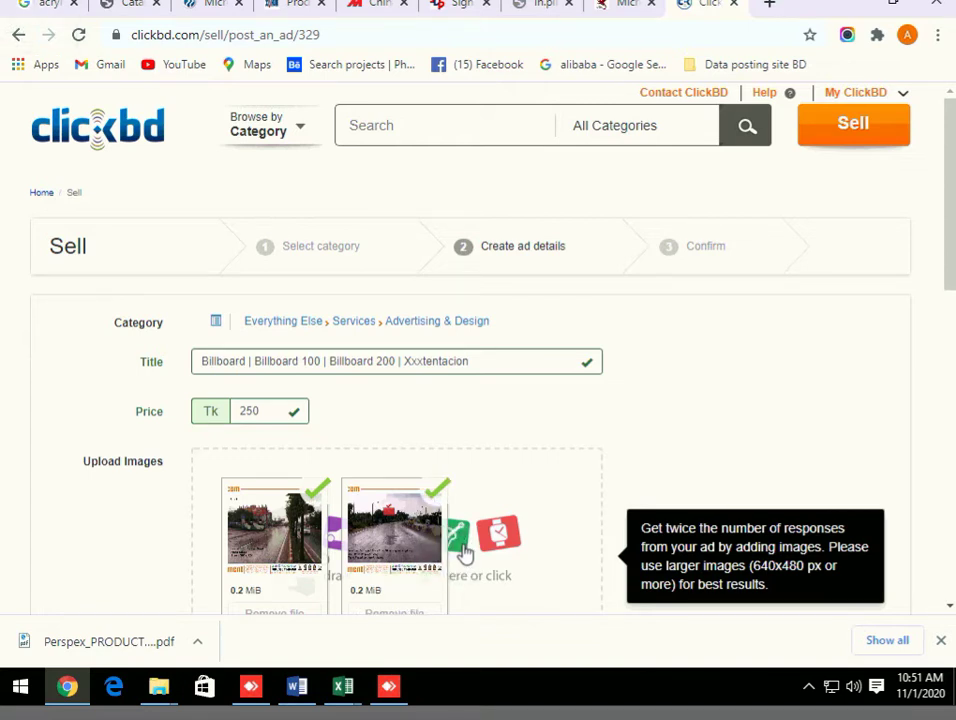
Add the Slide6 image from the dhaka folder as the ad's third picture.
left_click(465, 555)
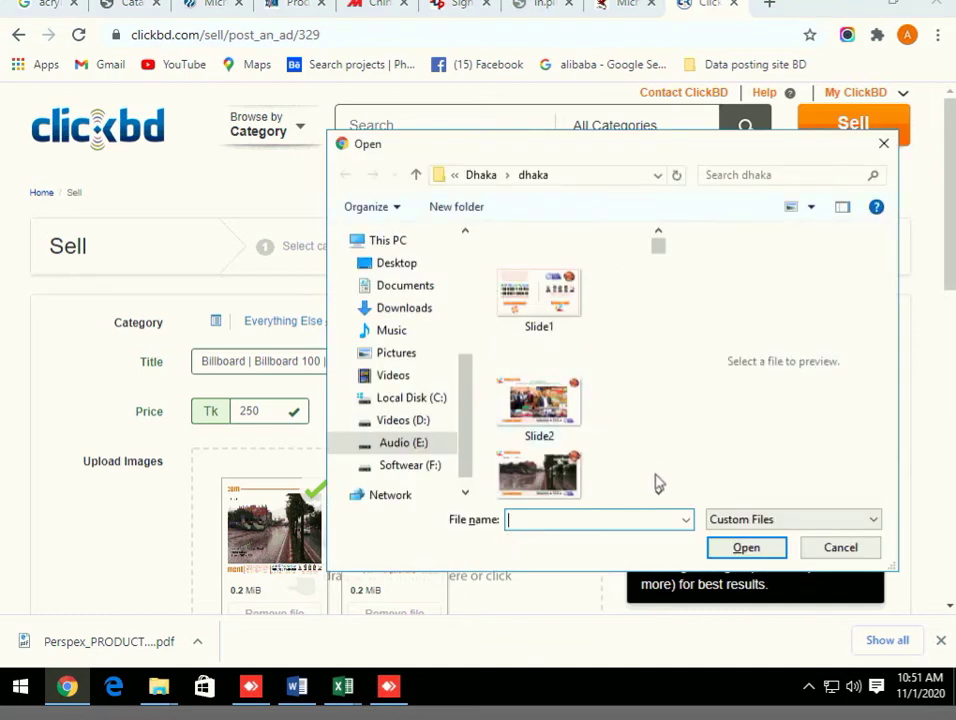
scroll(655, 485, "down", 2)
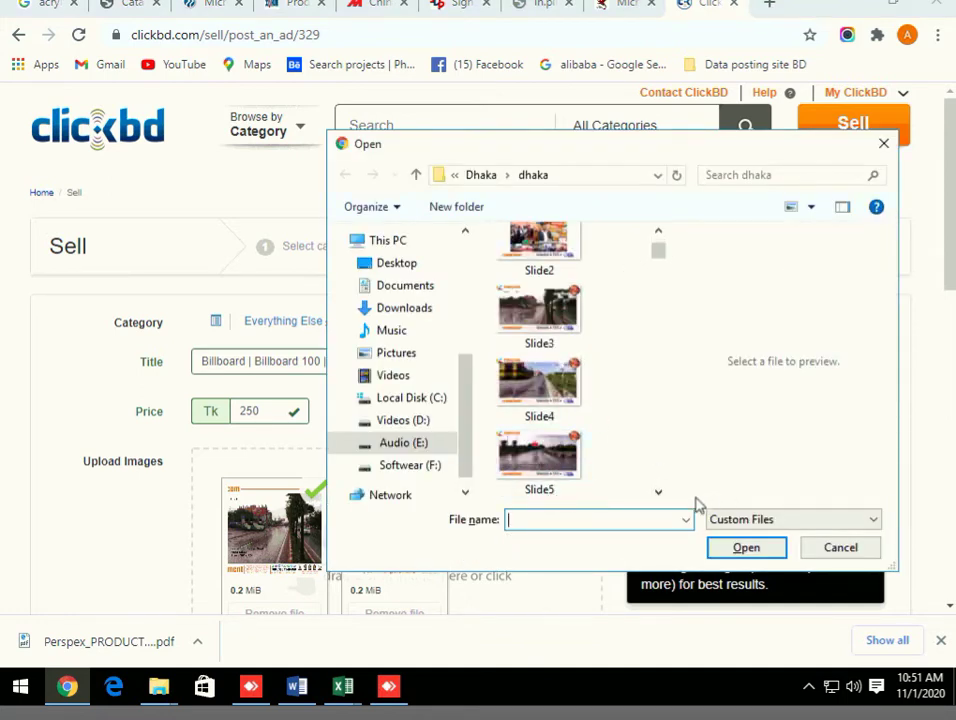
scroll(657, 497, "down", 2)
left_click(537, 382)
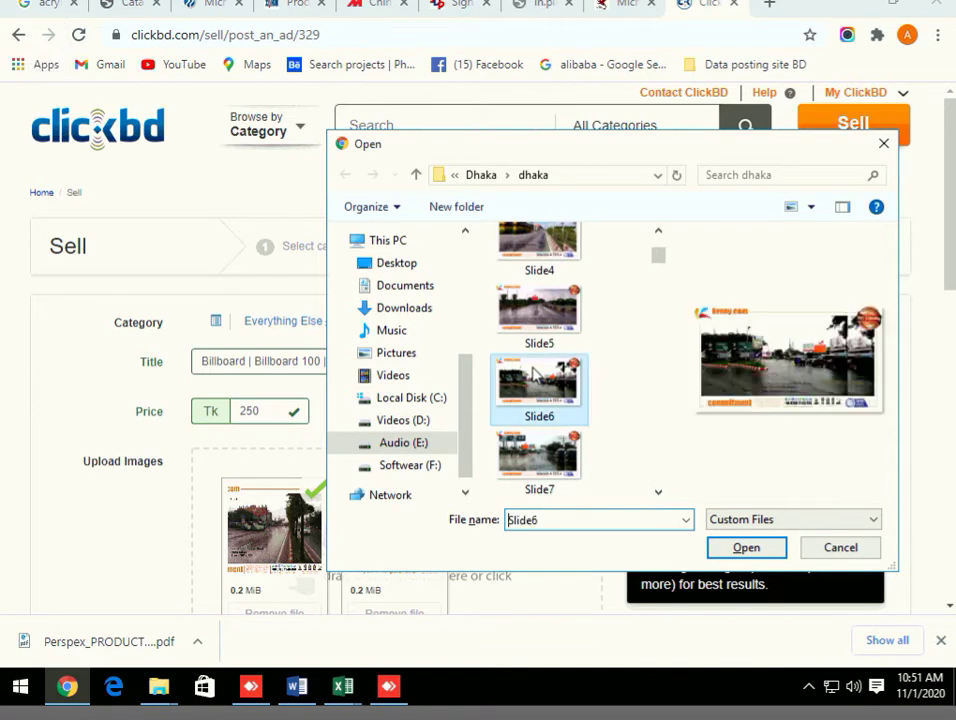
left_click(746, 549)
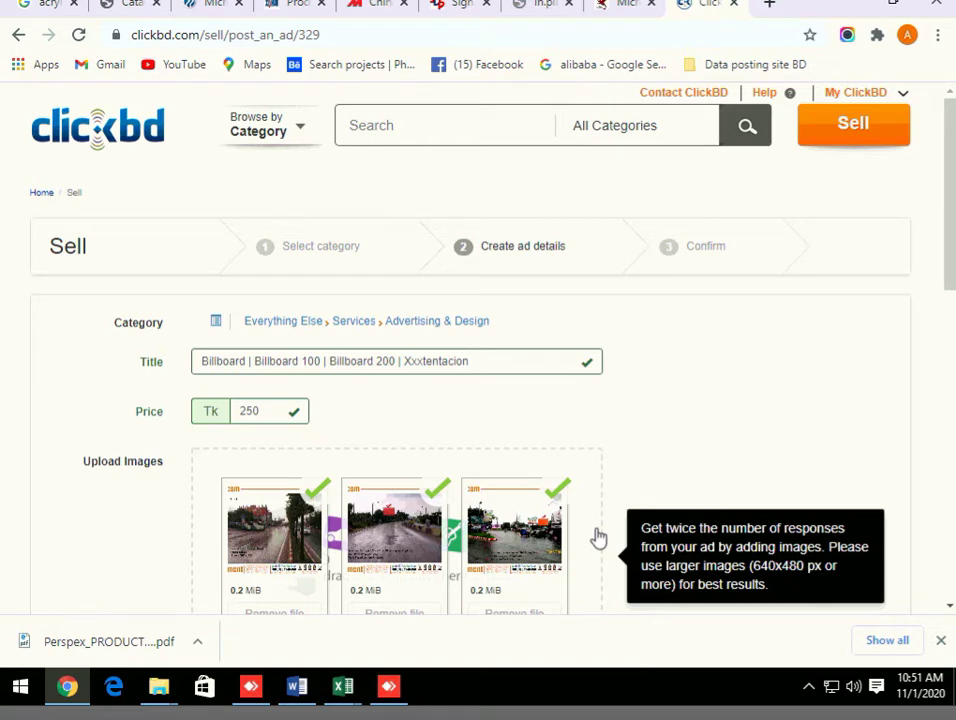
Add the Slide7 image from the dhaka folder as the ad's fourth picture.
left_click(593, 534)
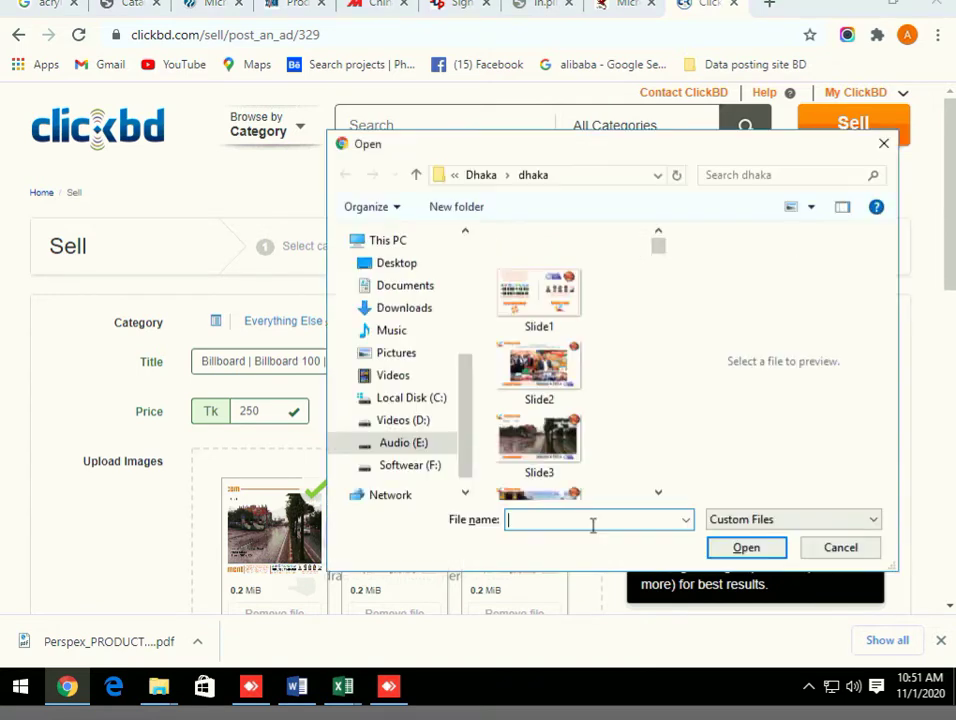
left_click(658, 492)
left_click(658, 492)
left_click(658, 492)
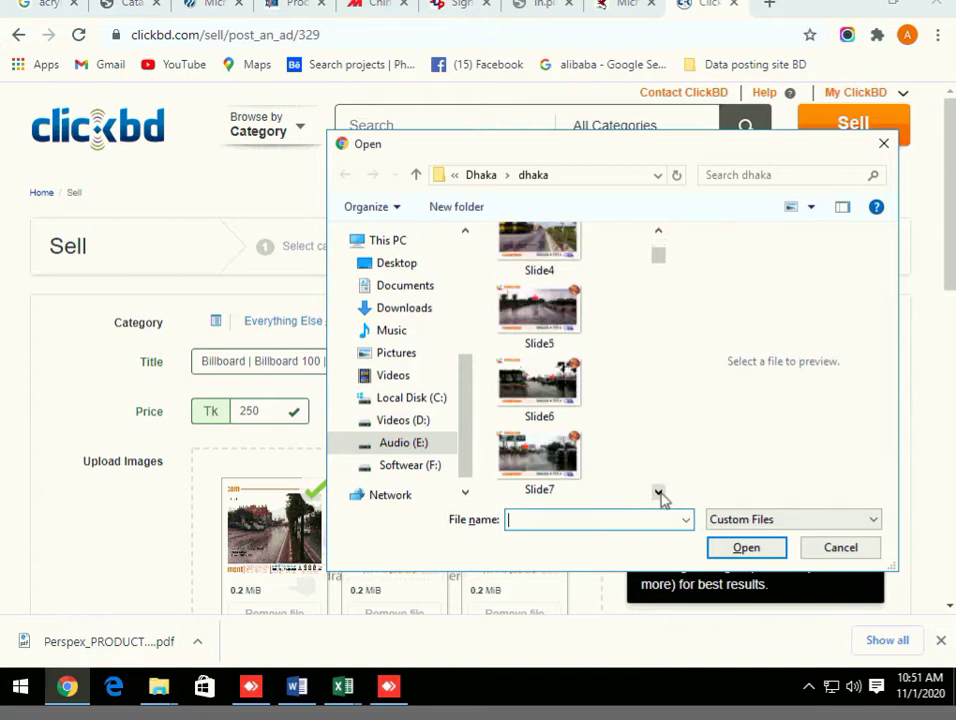
left_click(548, 453)
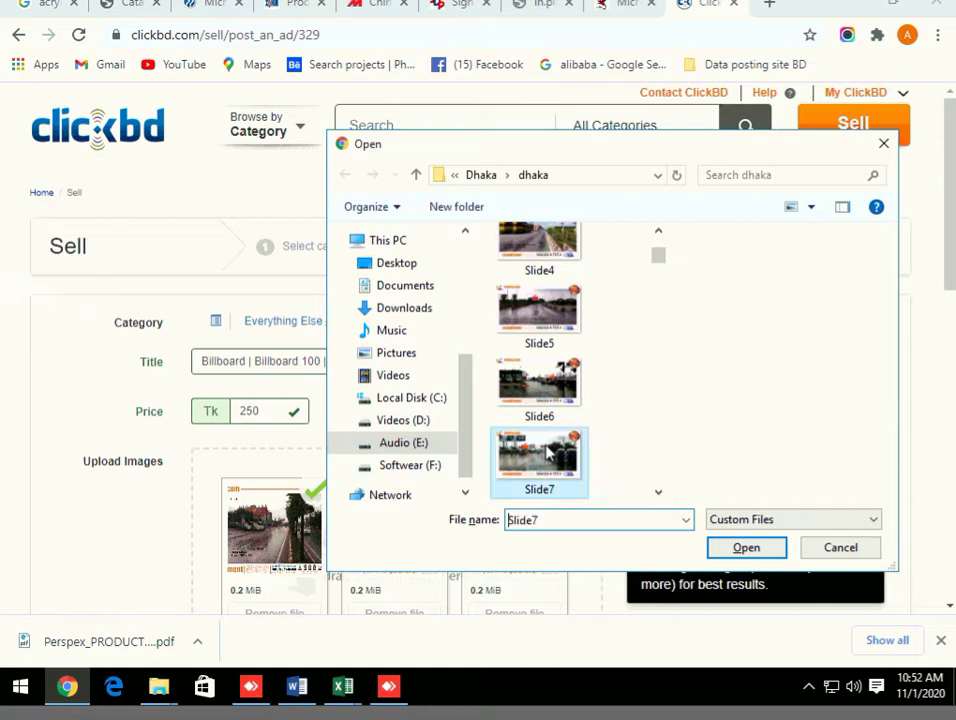
left_click(754, 547)
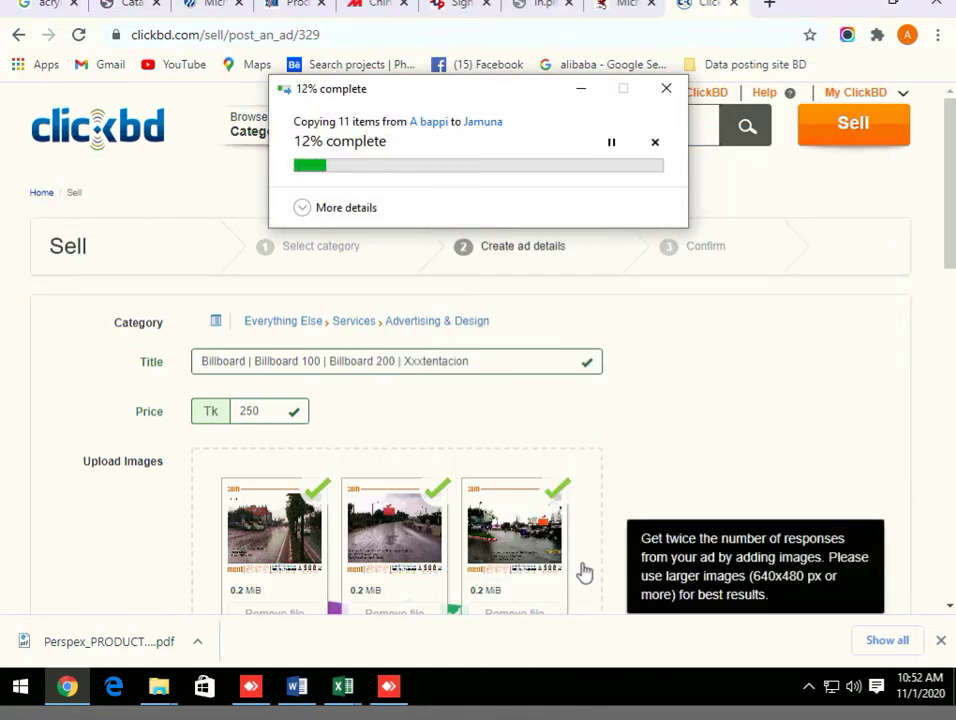
Move the file copy progress window out of the way and upload the Slide8 image as the ad's fifth picture.
scroll(586, 572, "down", 3)
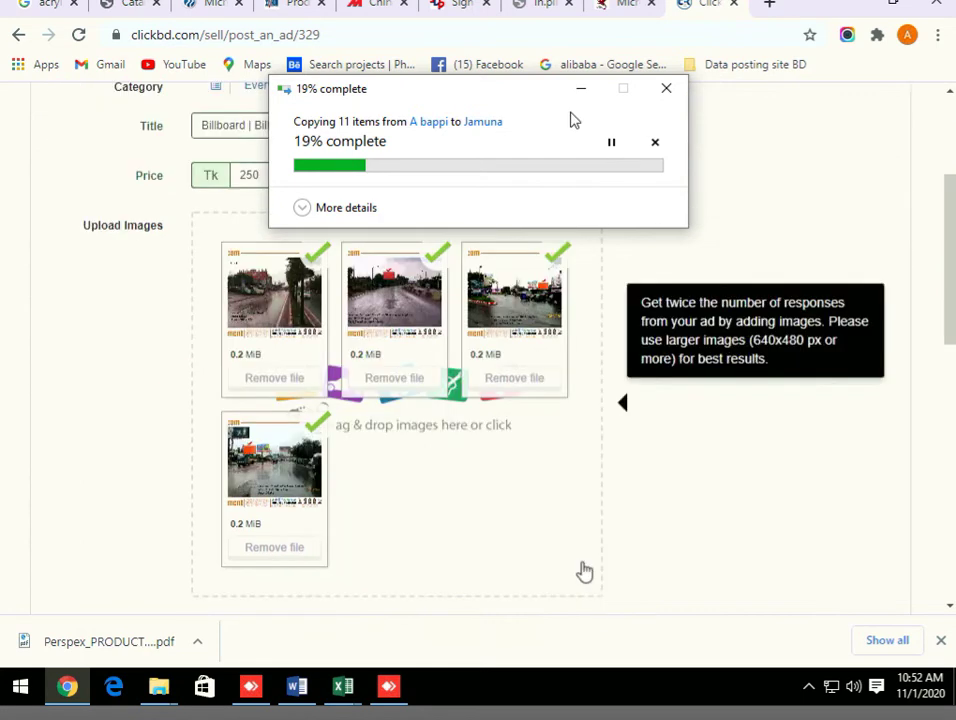
scroll(512, 96, "down", 2)
left_click_drag(555, 96, 5, 177)
left_click(427, 252)
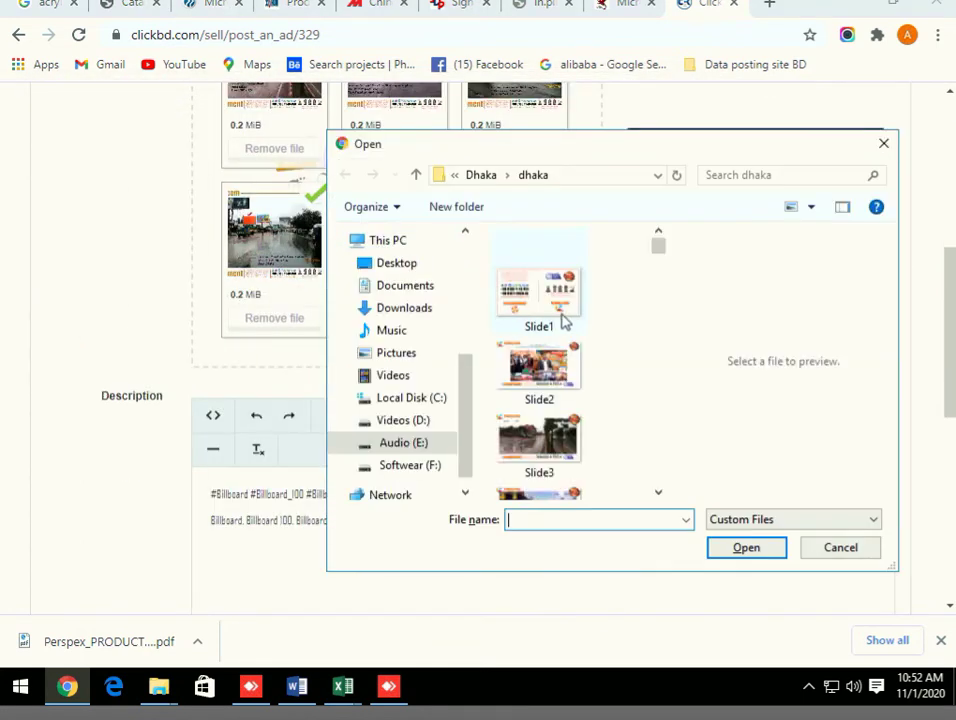
left_click(658, 492)
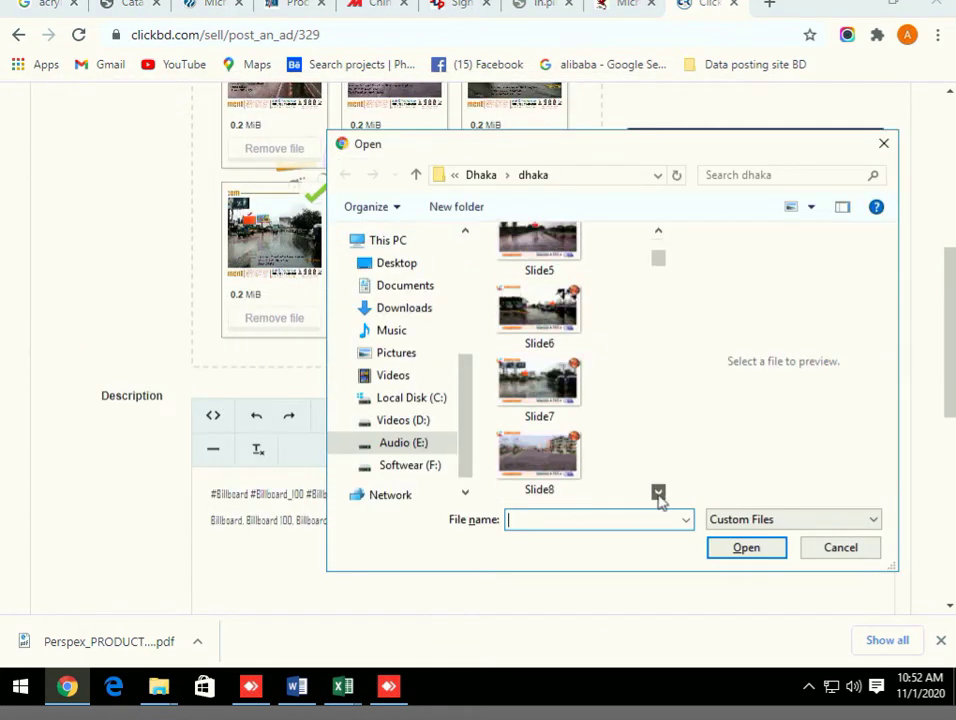
left_click(538, 384)
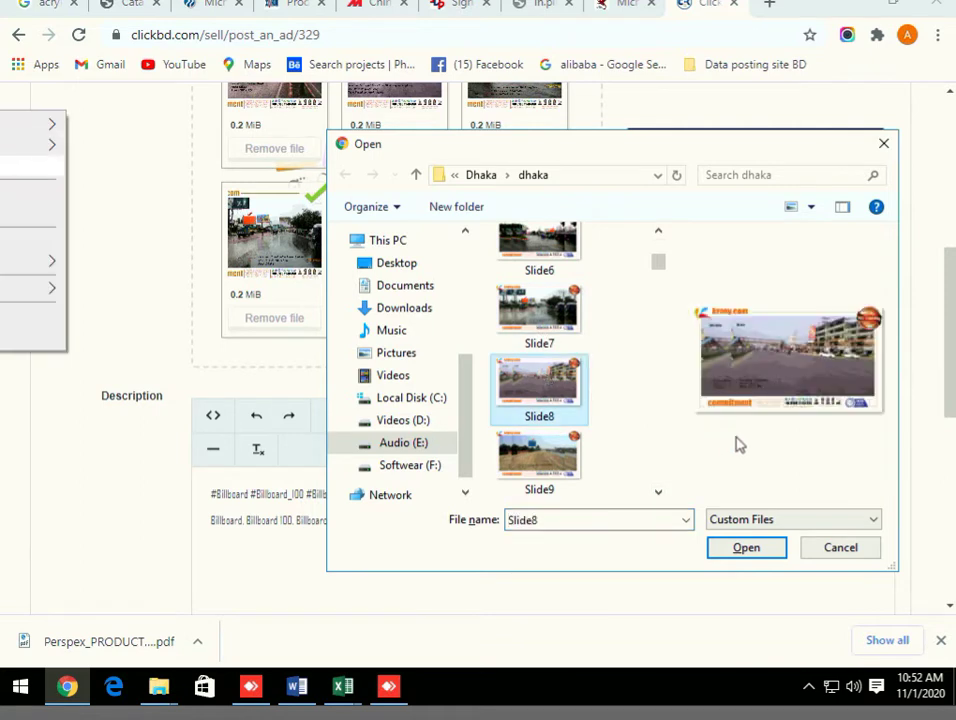
left_click(747, 548)
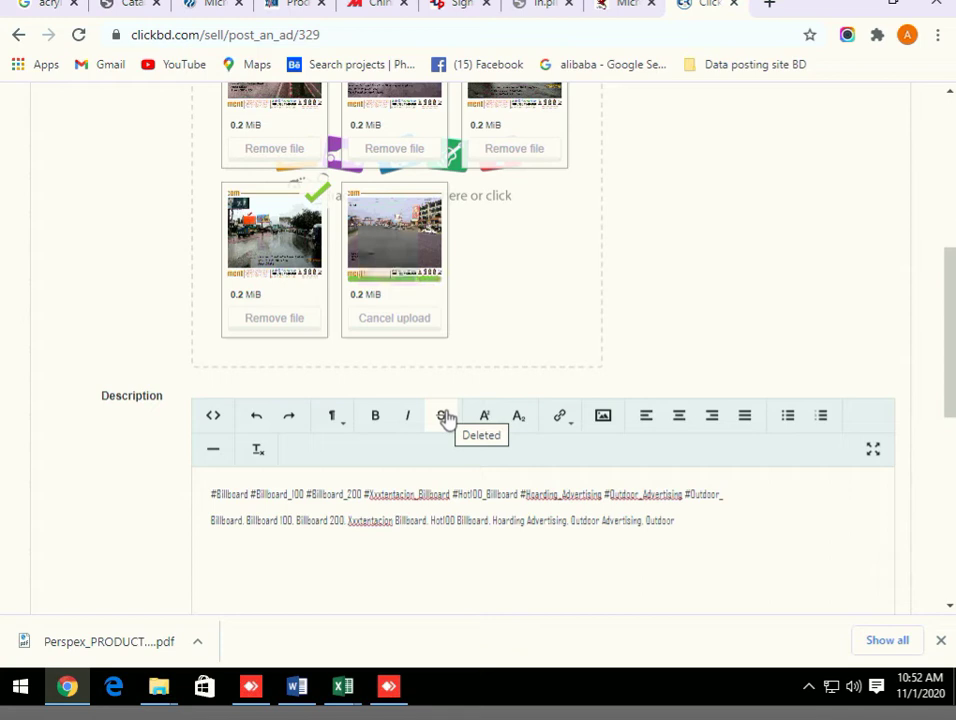
scroll(446, 418, "up", 2)
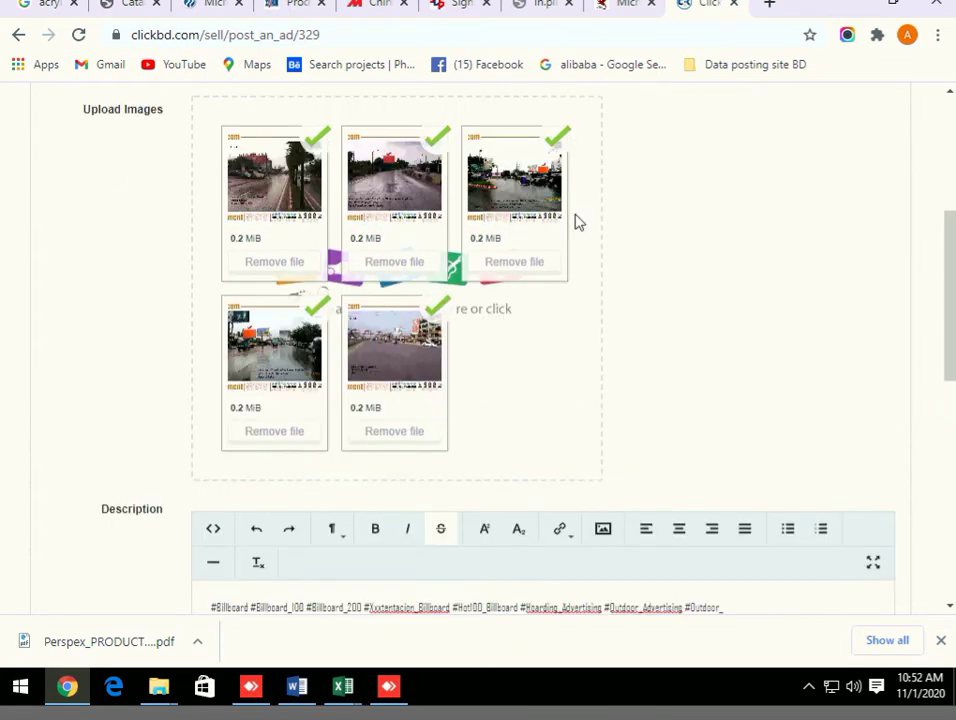
scroll(577, 222, "up", 5)
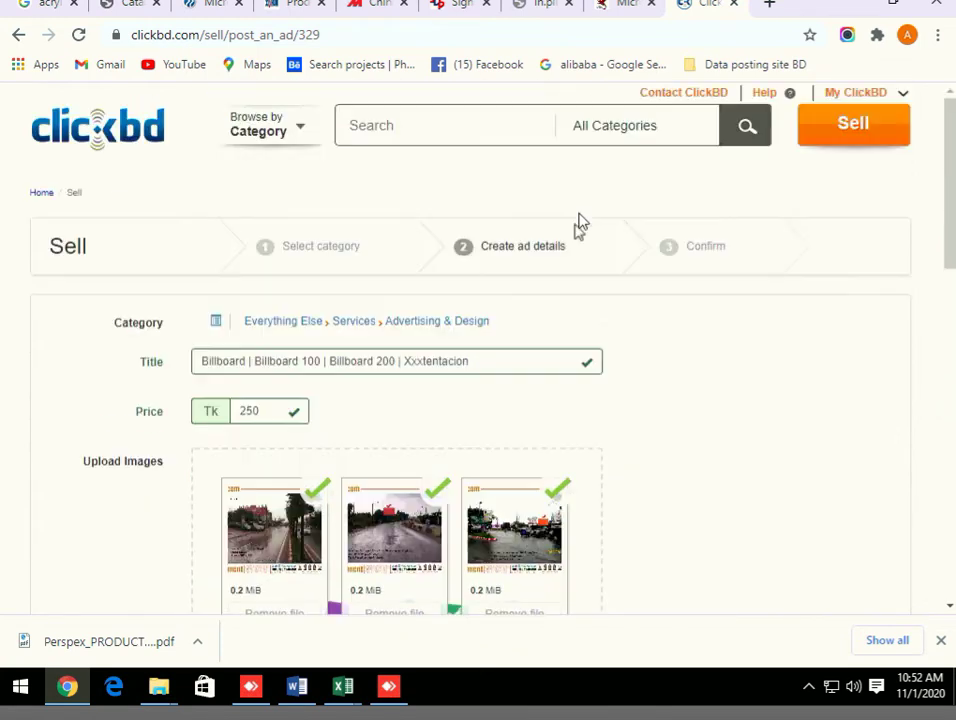
Open the krooy.com website in a new browser tab.
left_click(774, 9)
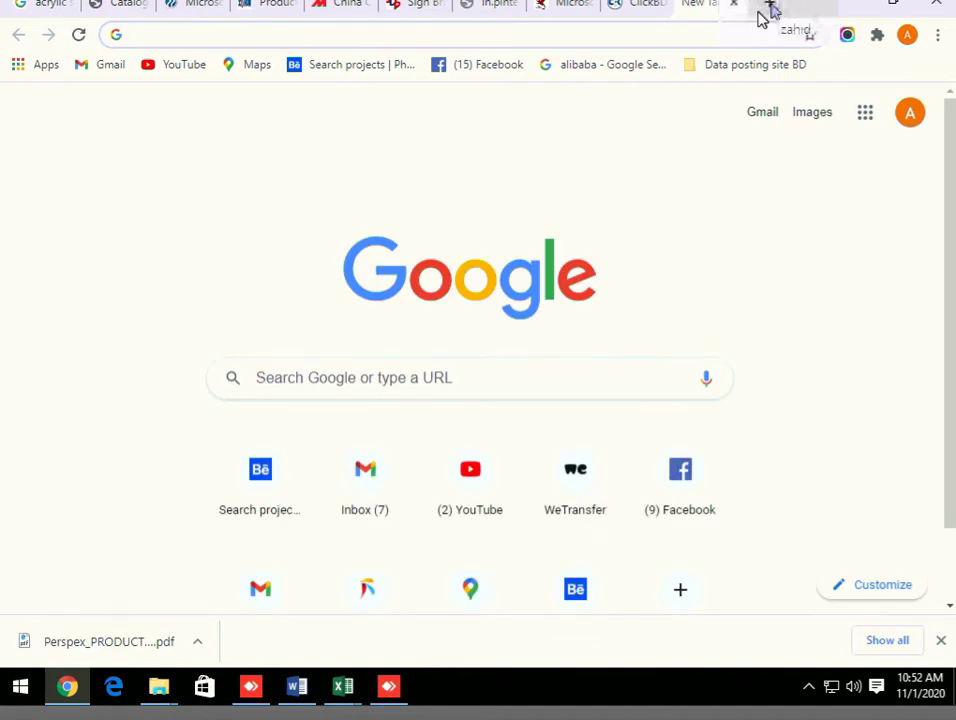
left_click(766, 12)
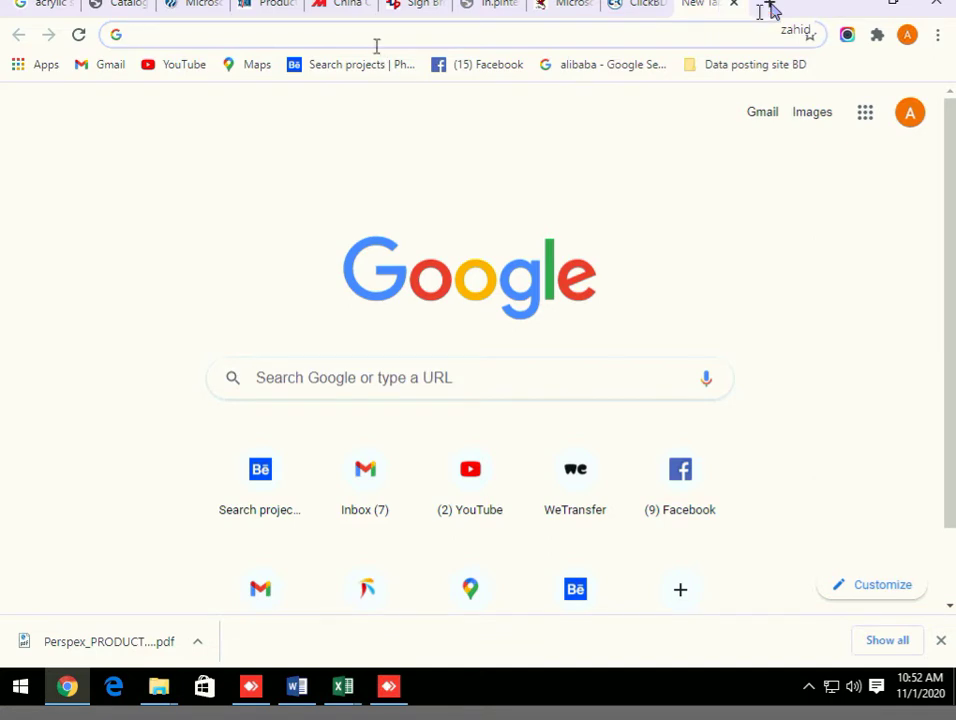
type("k")
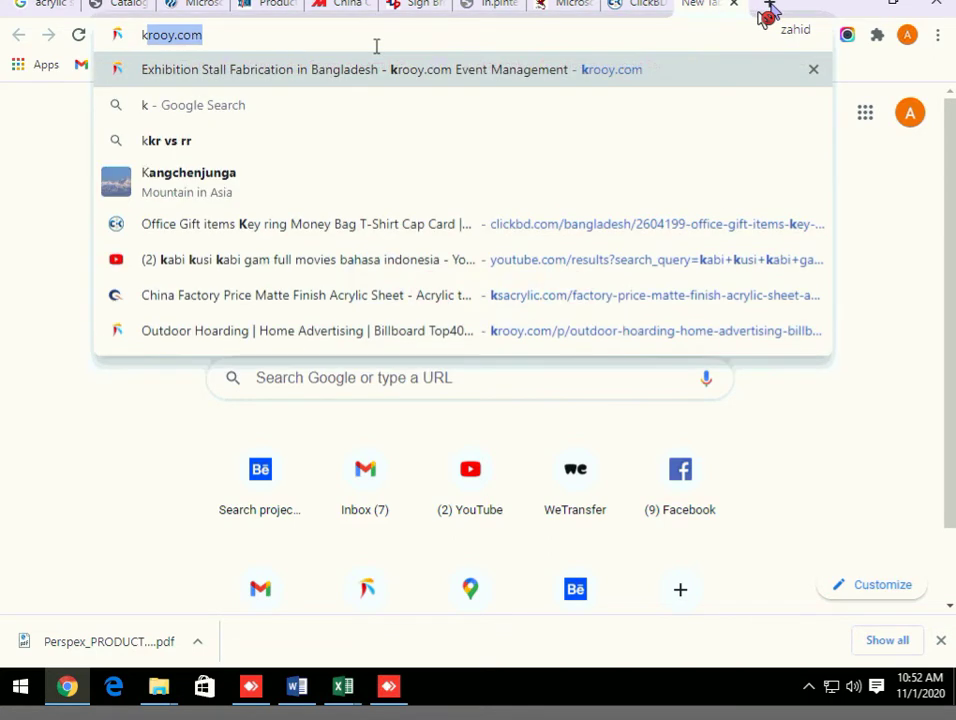
type("o")
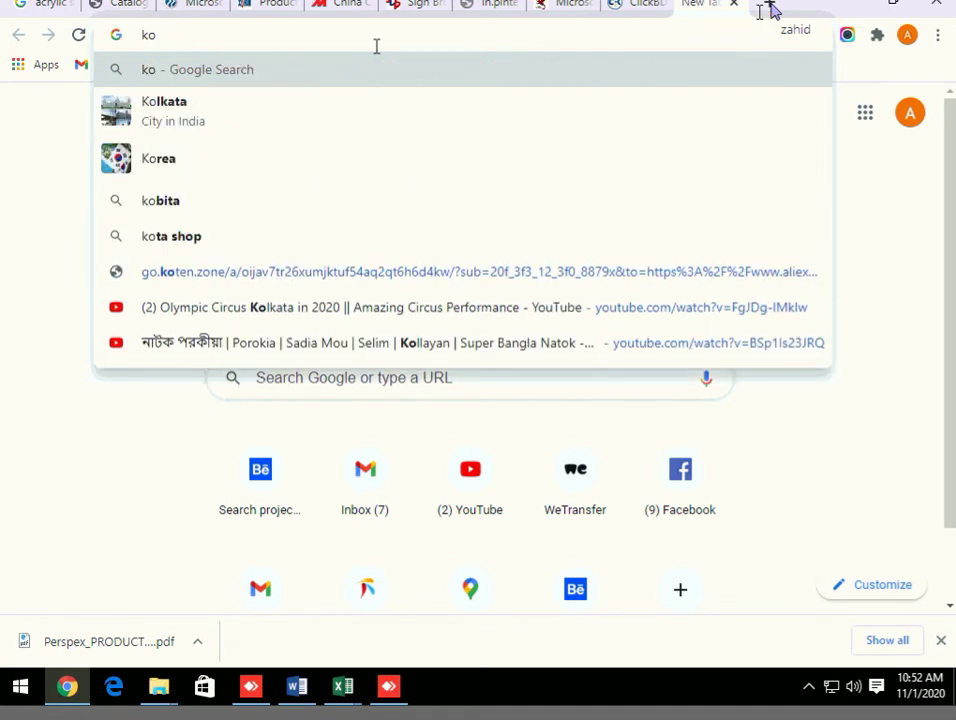
scroll(384, 583, "down", 1)
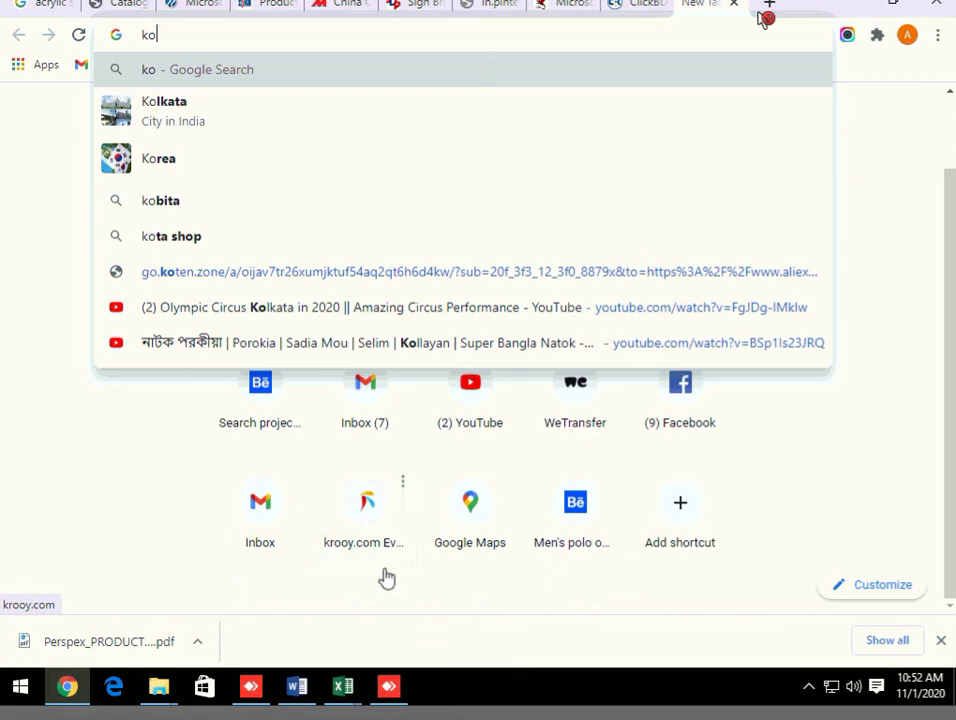
key("BackSpace")
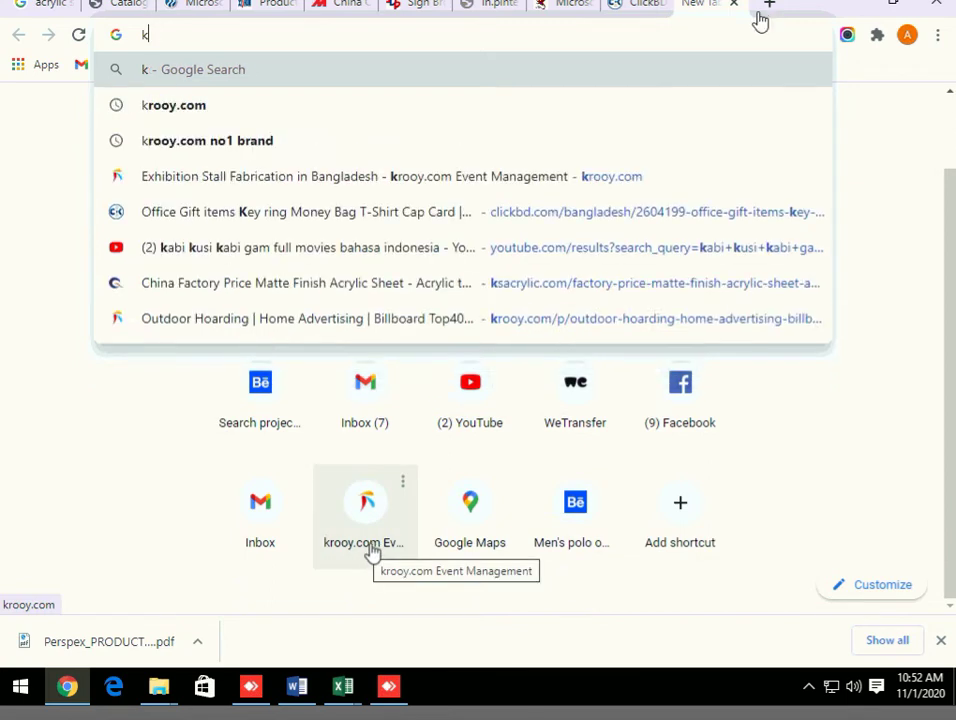
type("r")
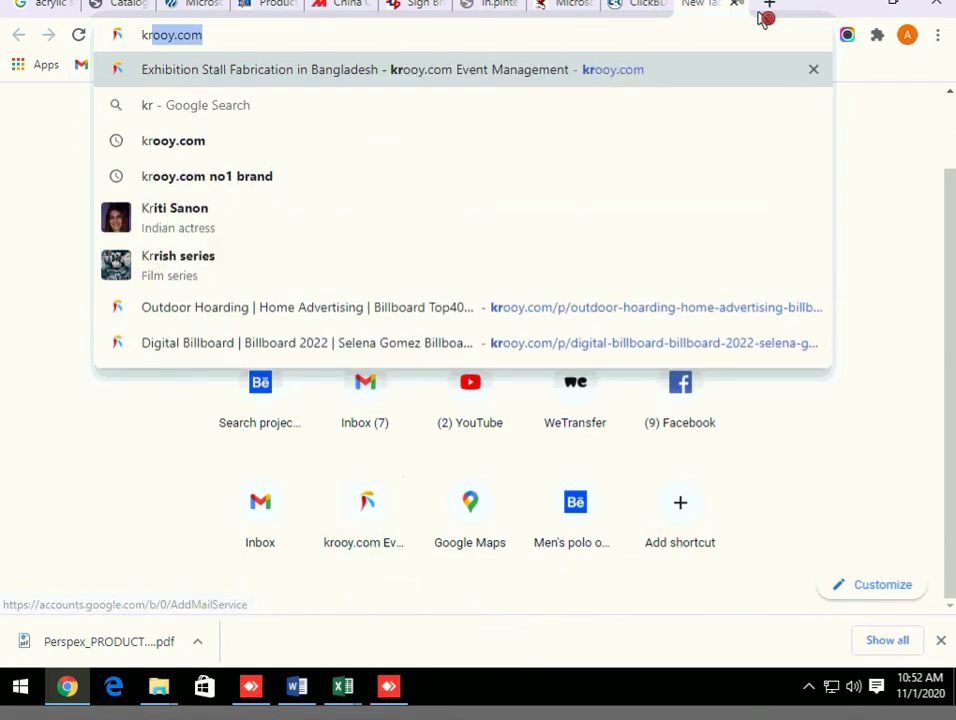
key("Return")
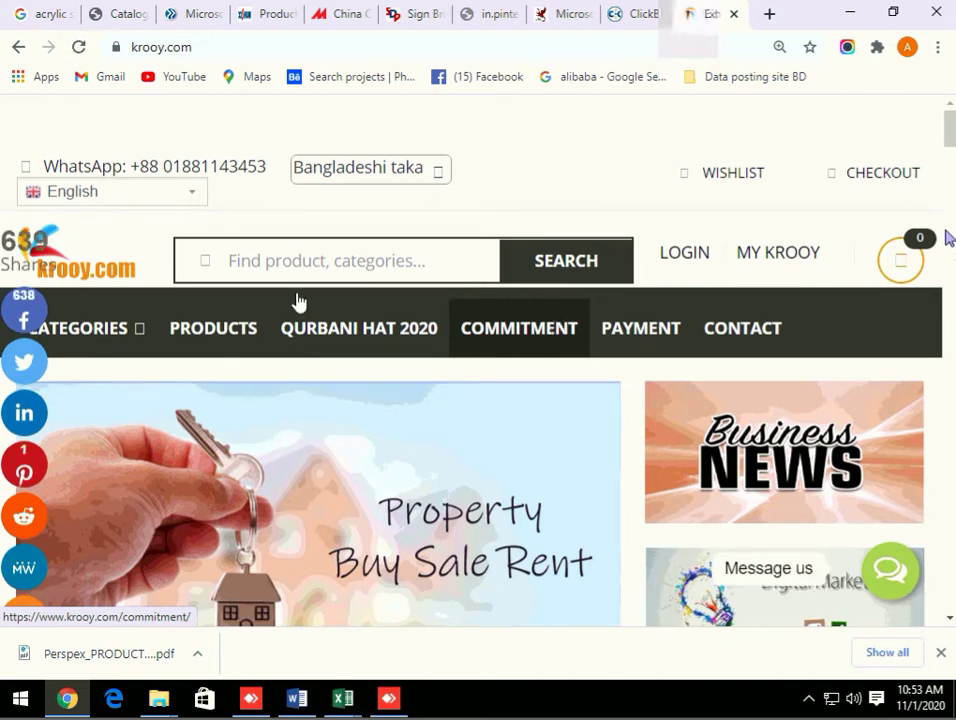
Search the krooy.com products for "billboad".
left_click(291, 260)
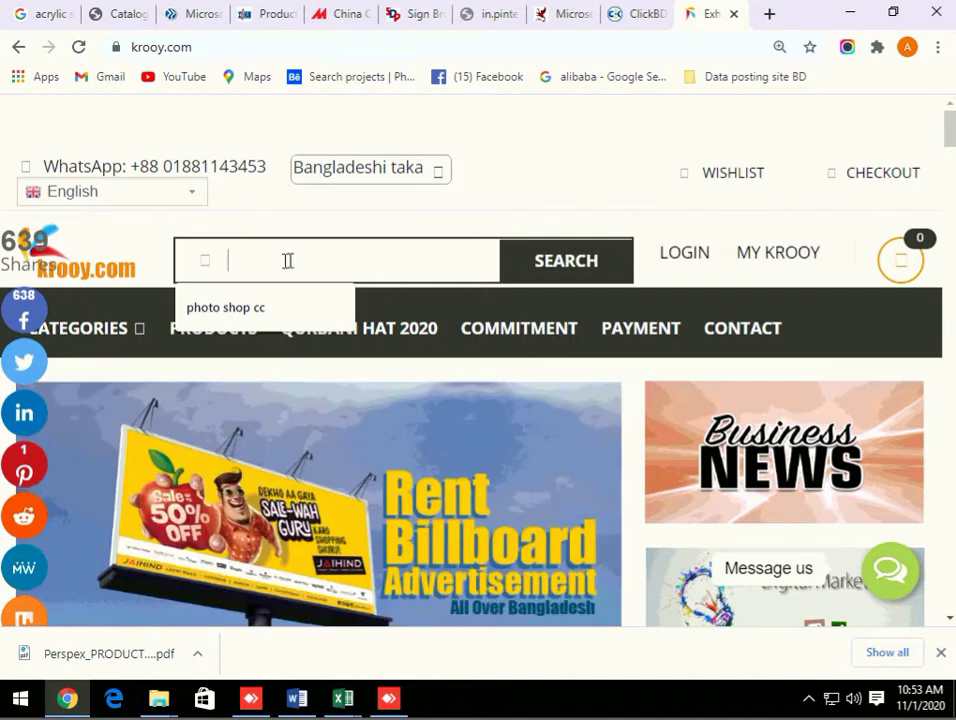
type("b")
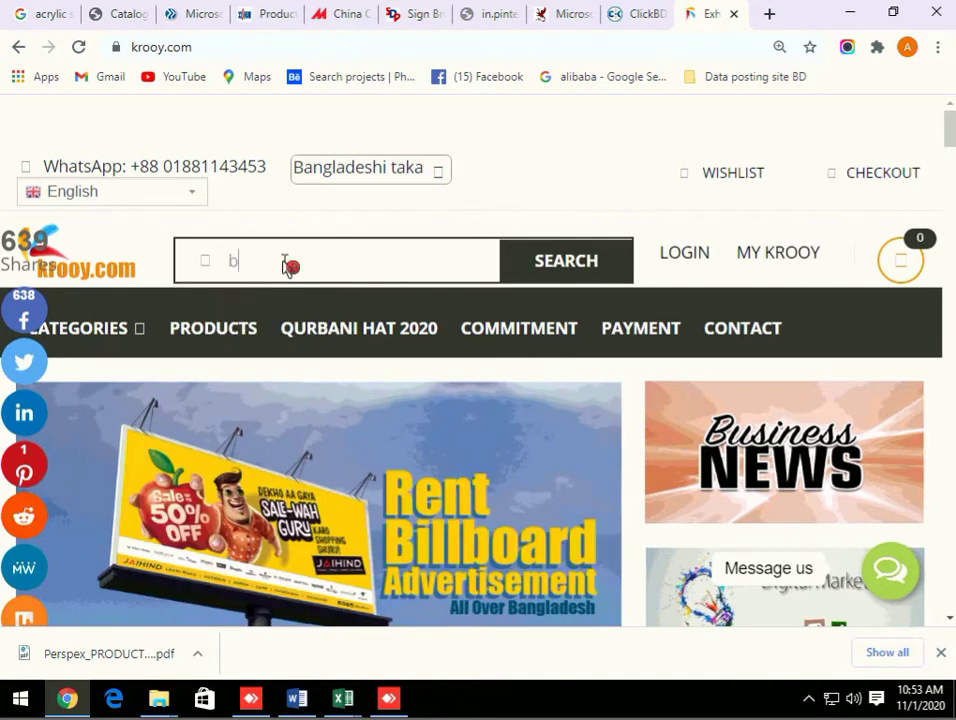
type("i")
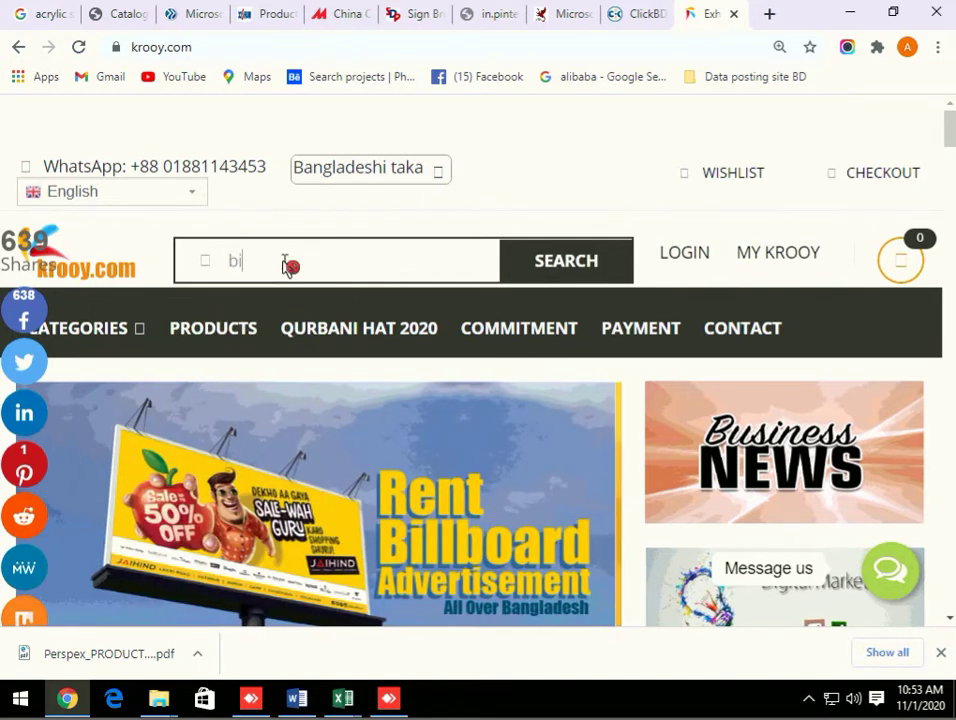
type("llb")
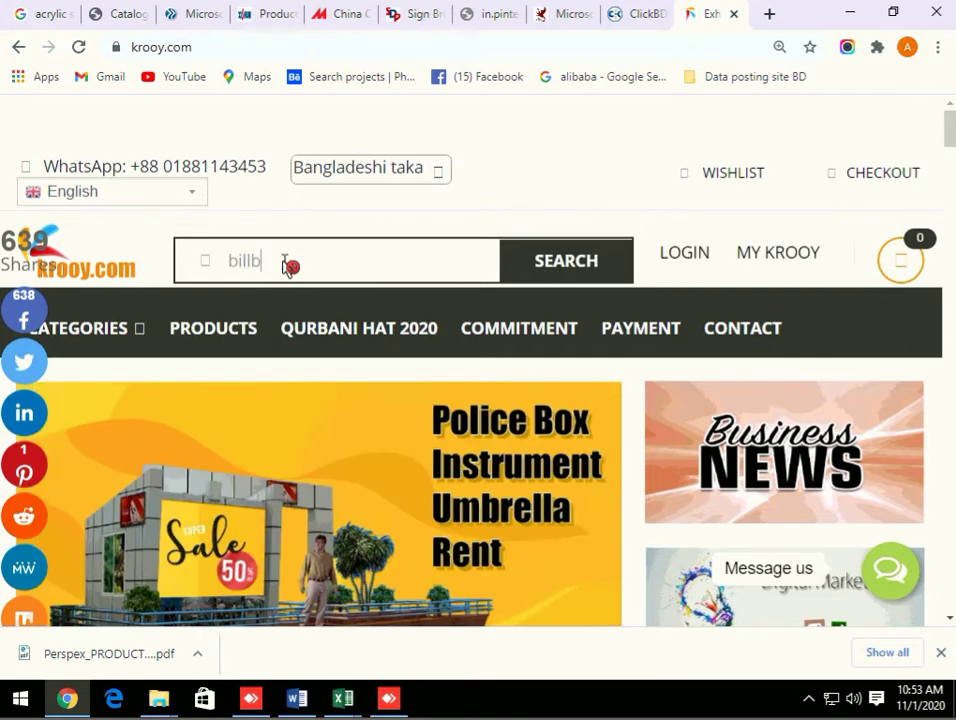
type("oa")
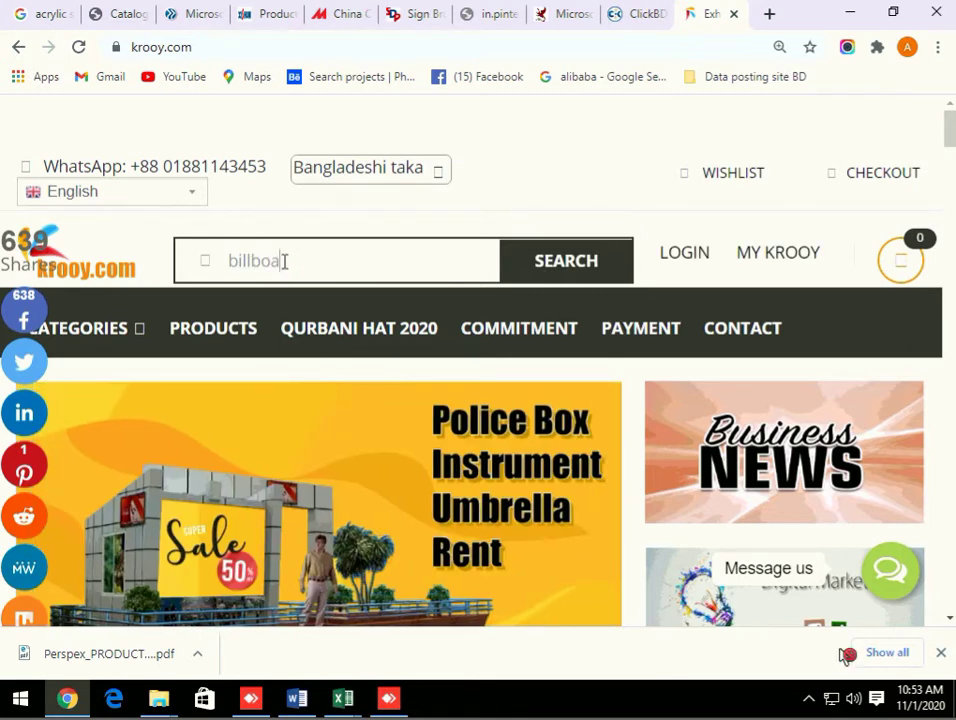
type("d")
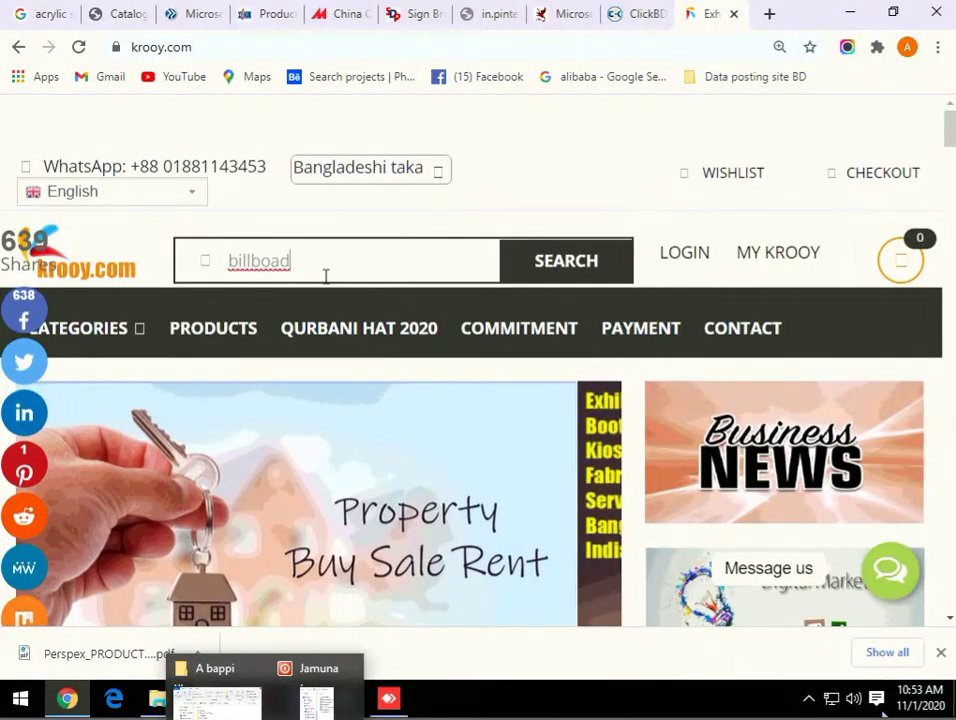
key("Return")
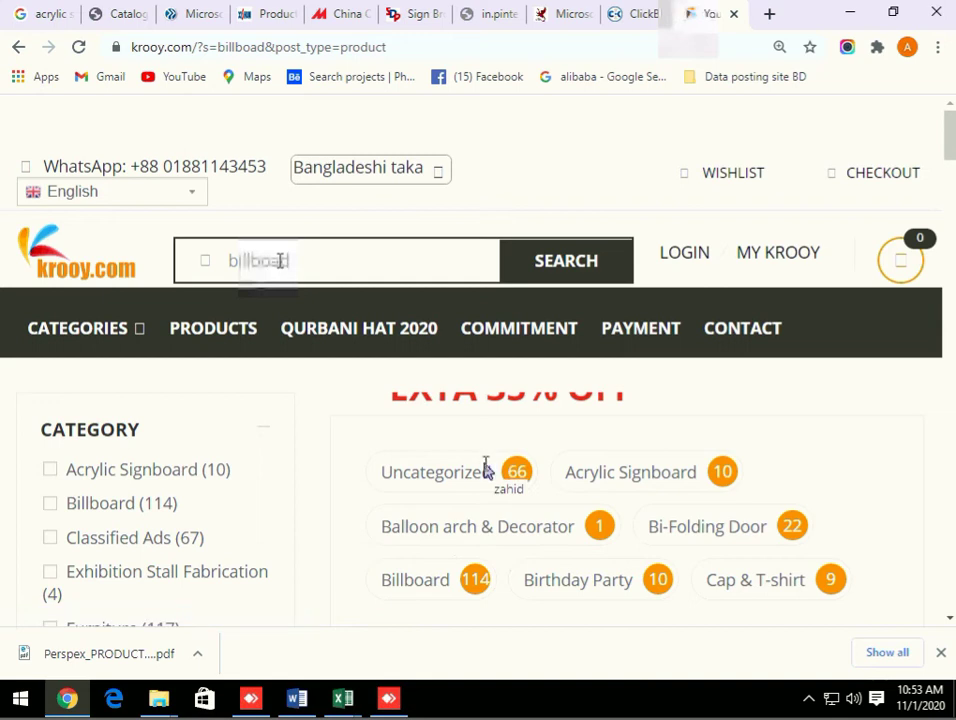
Open the Billboard product category and view its first listings.
scroll(487, 470, "down", 5)
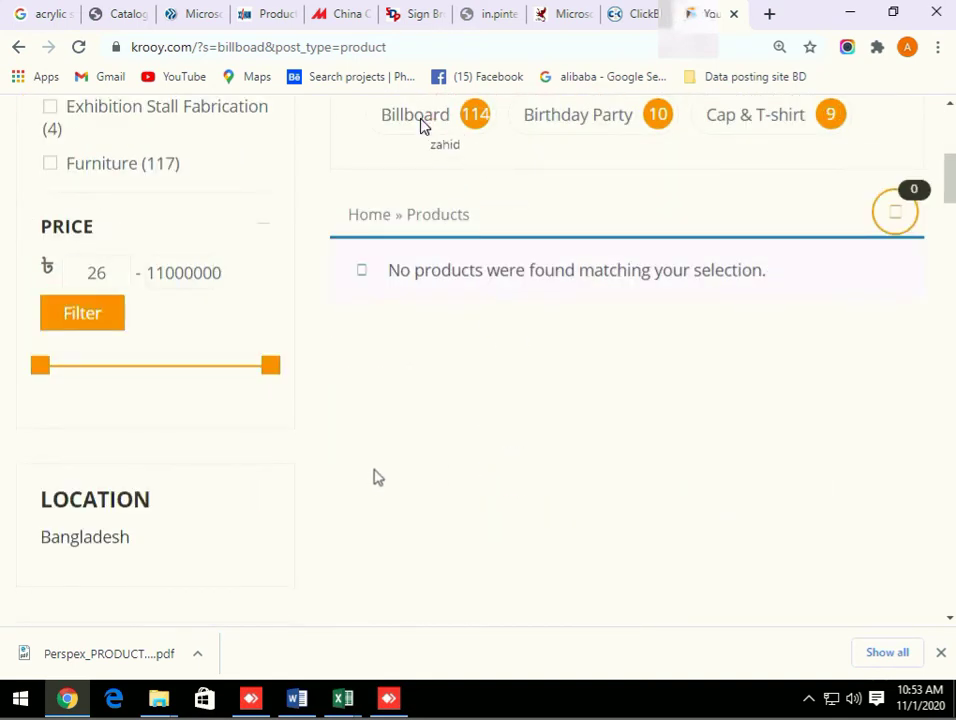
scroll(420, 400, "up", 5)
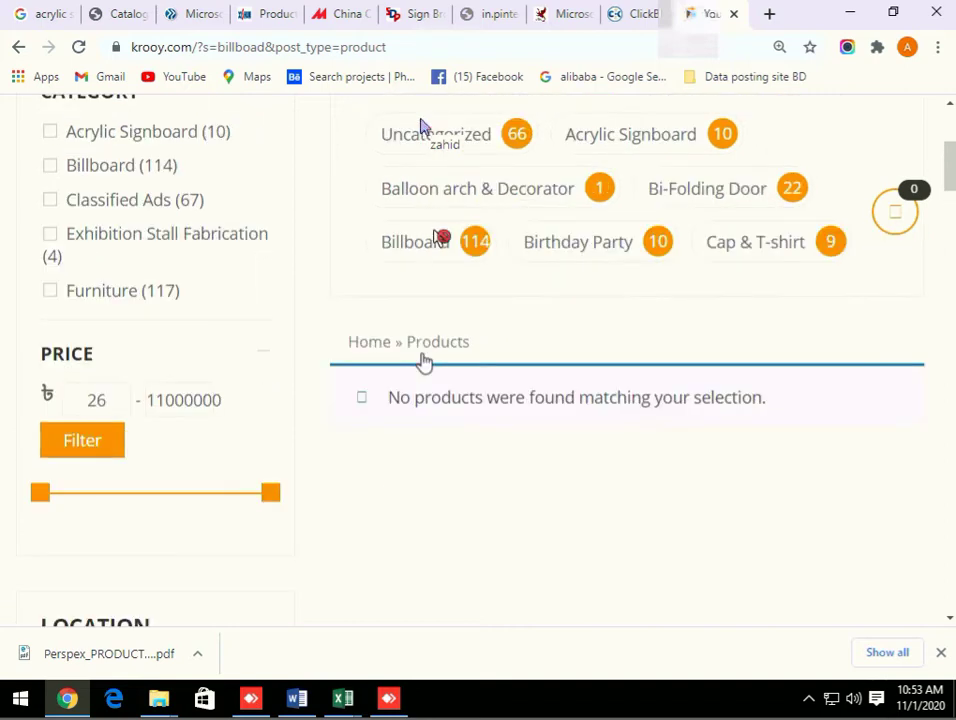
left_click(422, 581)
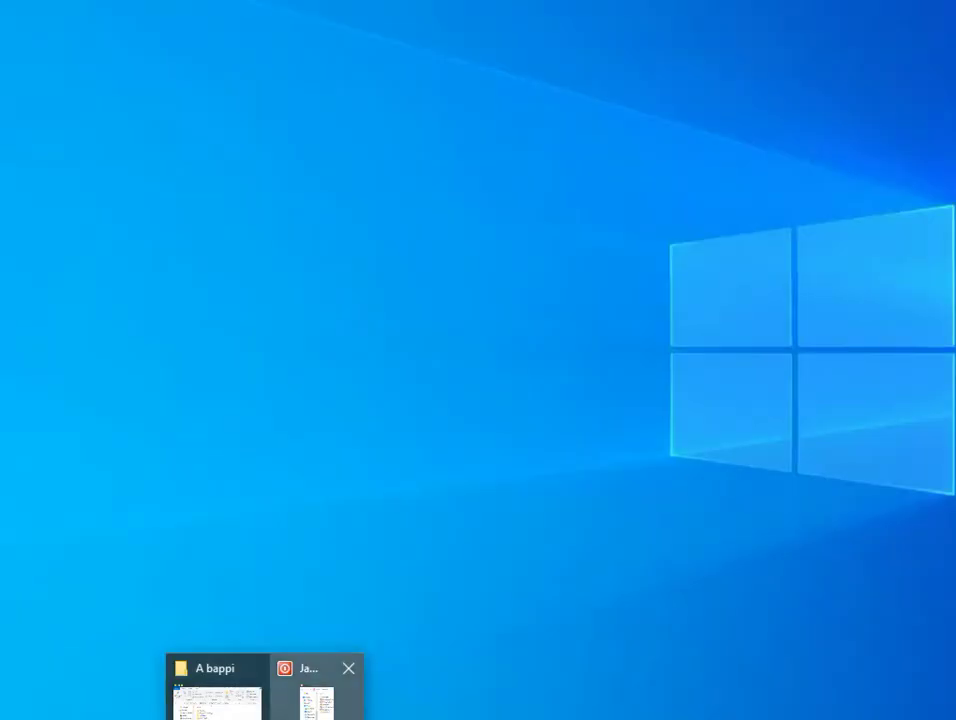
scroll(324, 580, "down", 4)
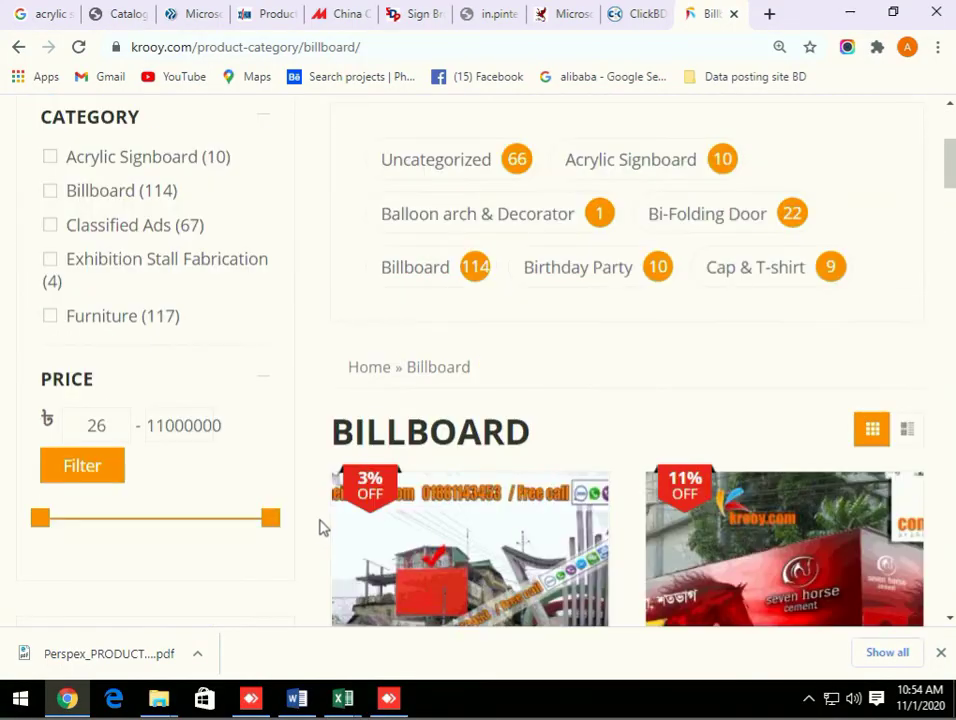
scroll(322, 528, "down", 2)
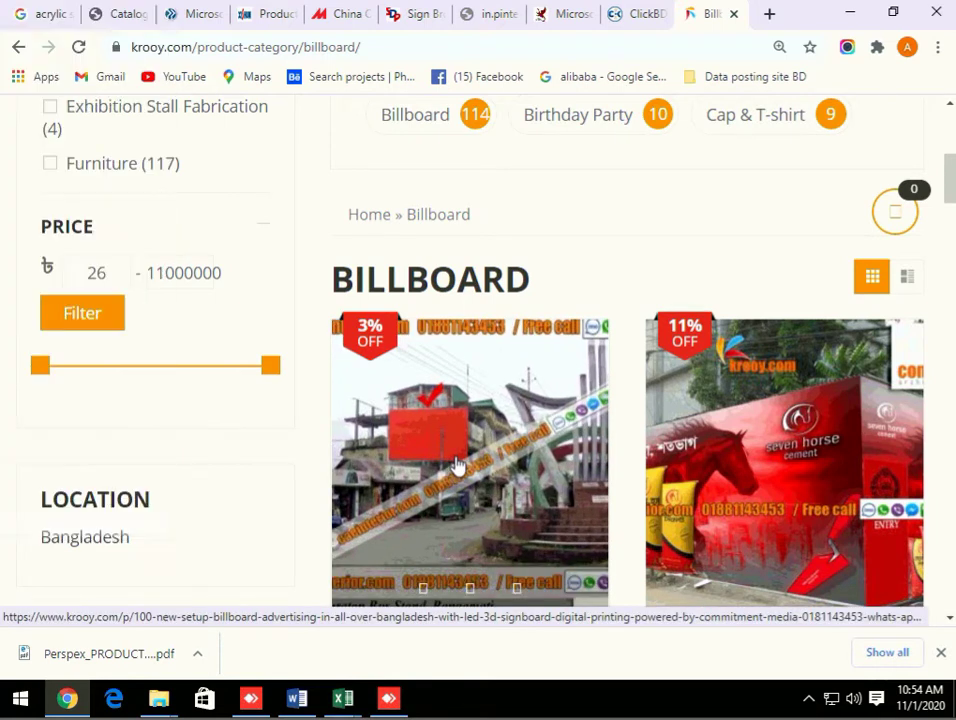
key("Return")
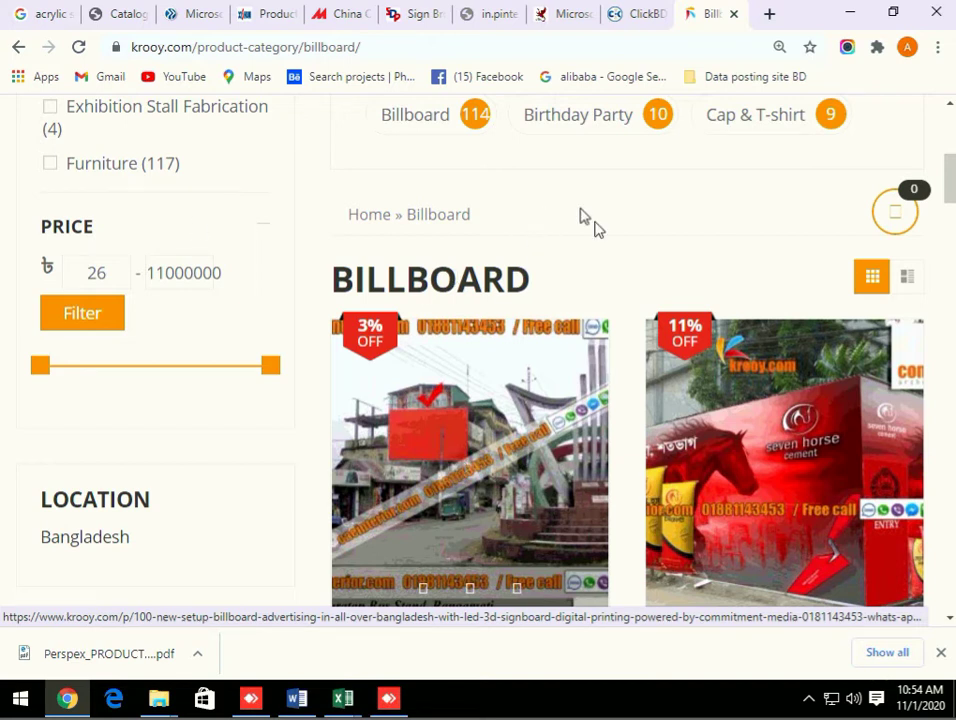
Dismiss the downloads bar and set the Billboard category to show 18 products per page.
scroll(614, 402, "down", 2)
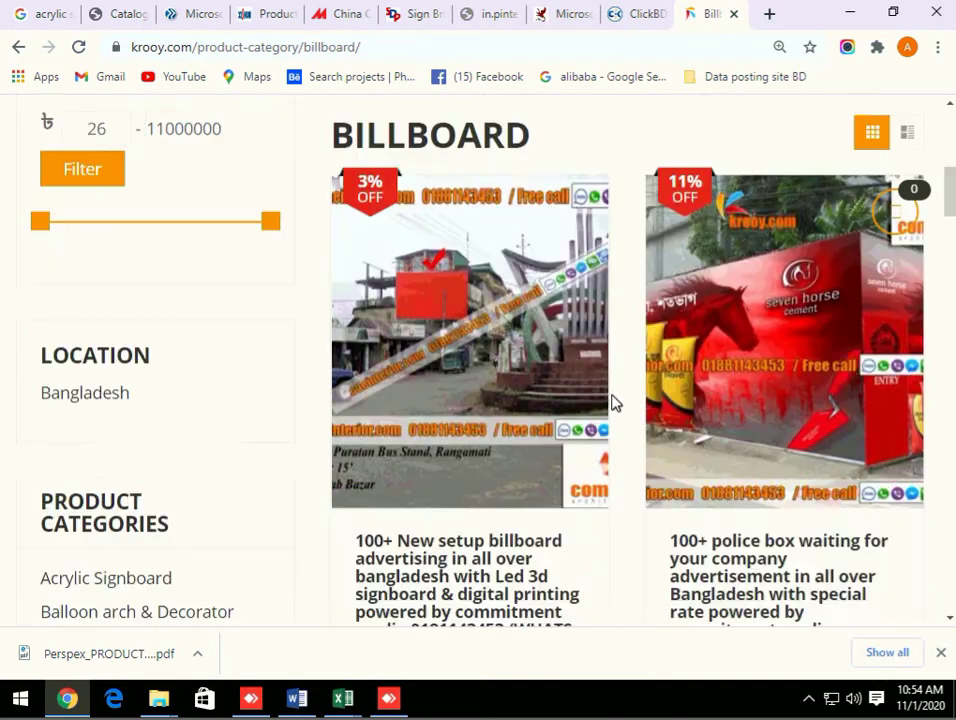
scroll(614, 402, "down", 8)
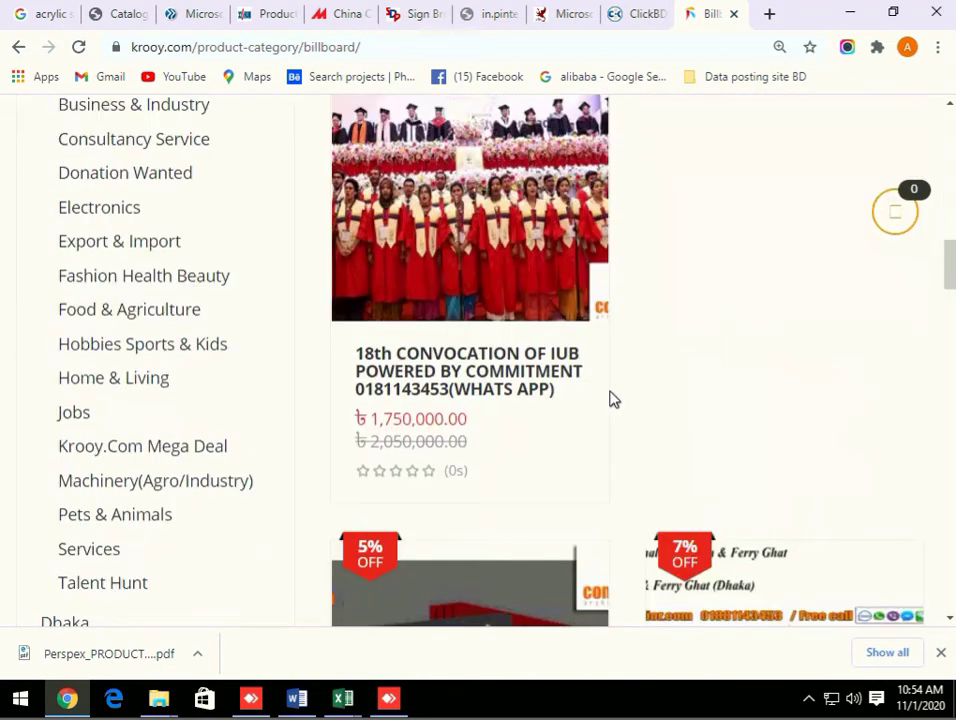
scroll(614, 412, "down", 8)
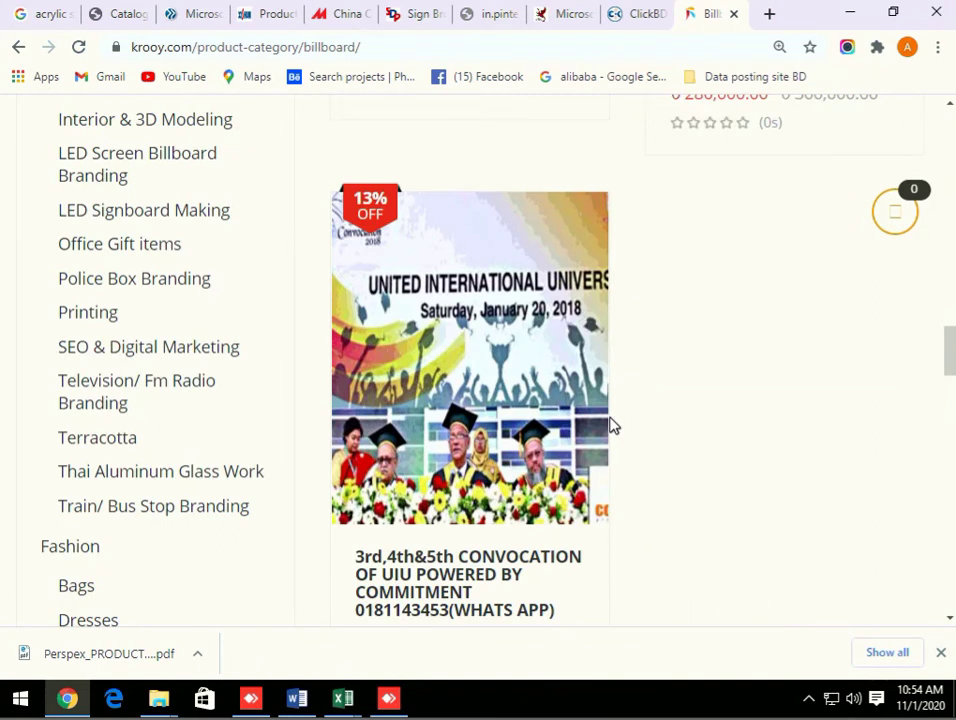
scroll(614, 425, "down", 10)
scroll(617, 424, "down", 5)
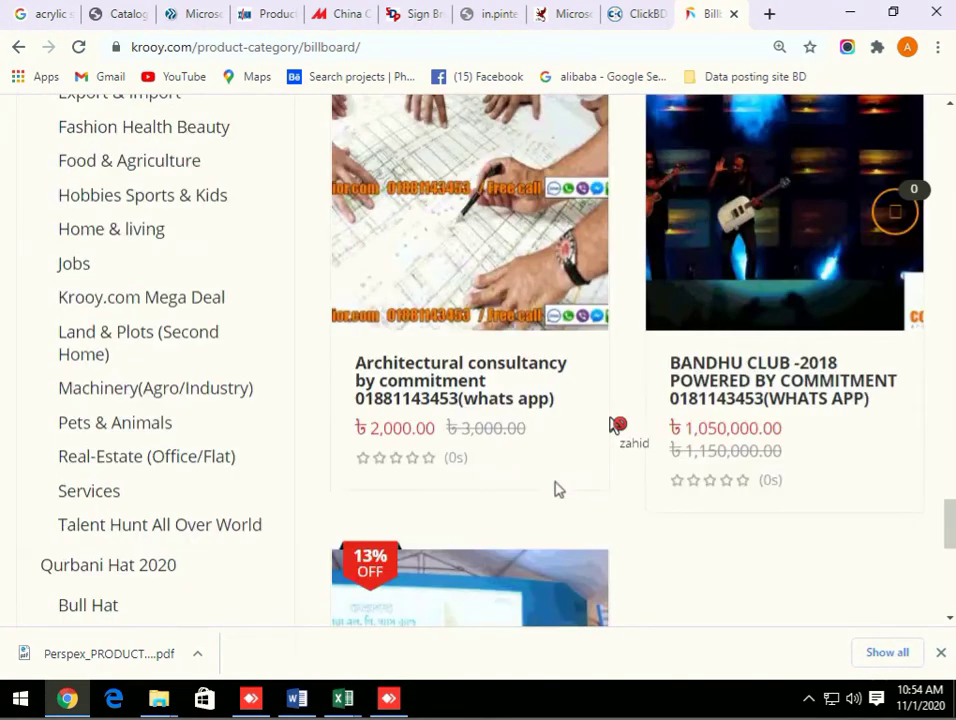
scroll(617, 424, "down", 6)
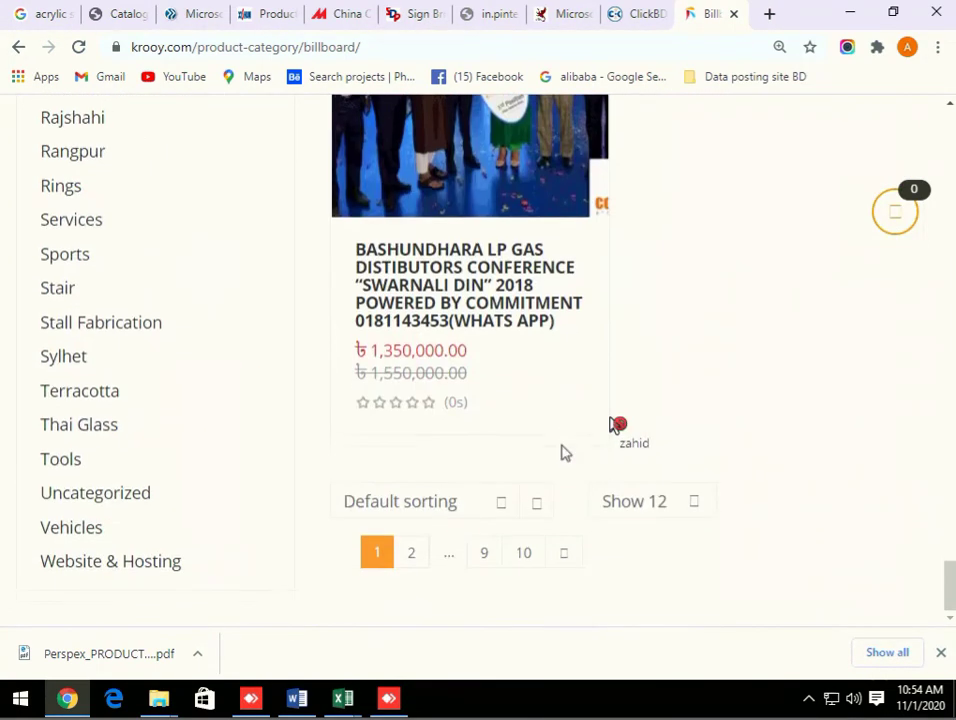
left_click(687, 514)
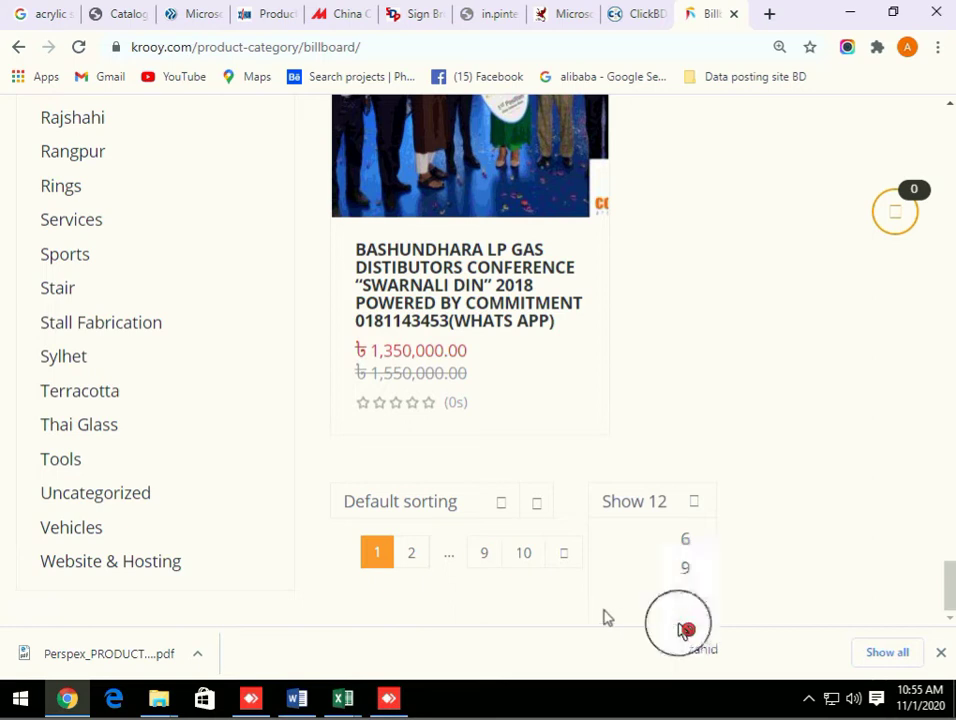
left_click(943, 655)
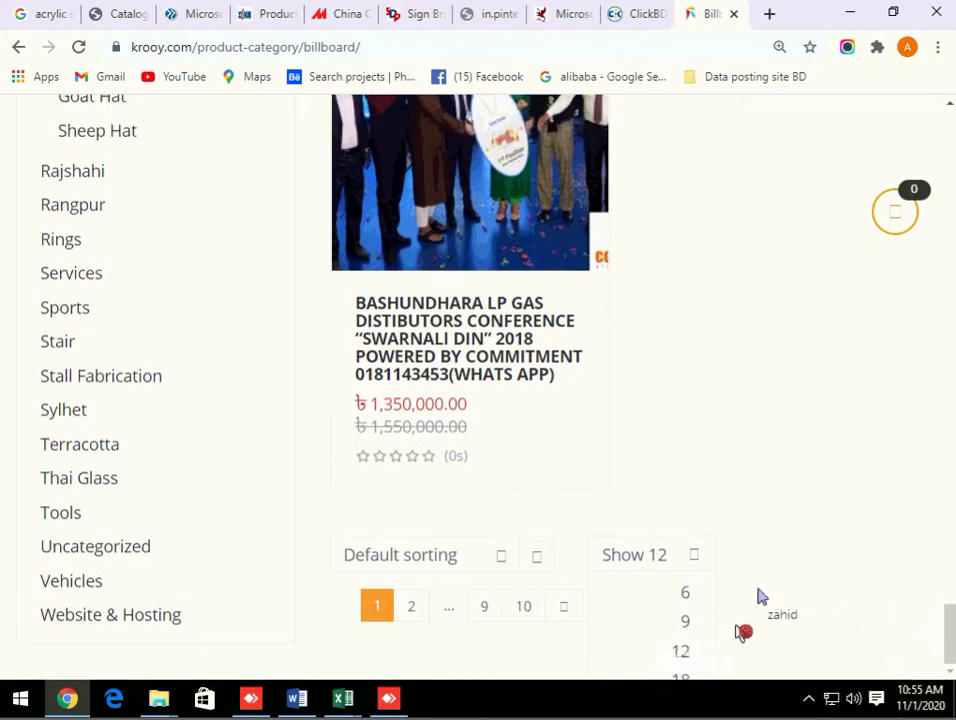
left_click(686, 680)
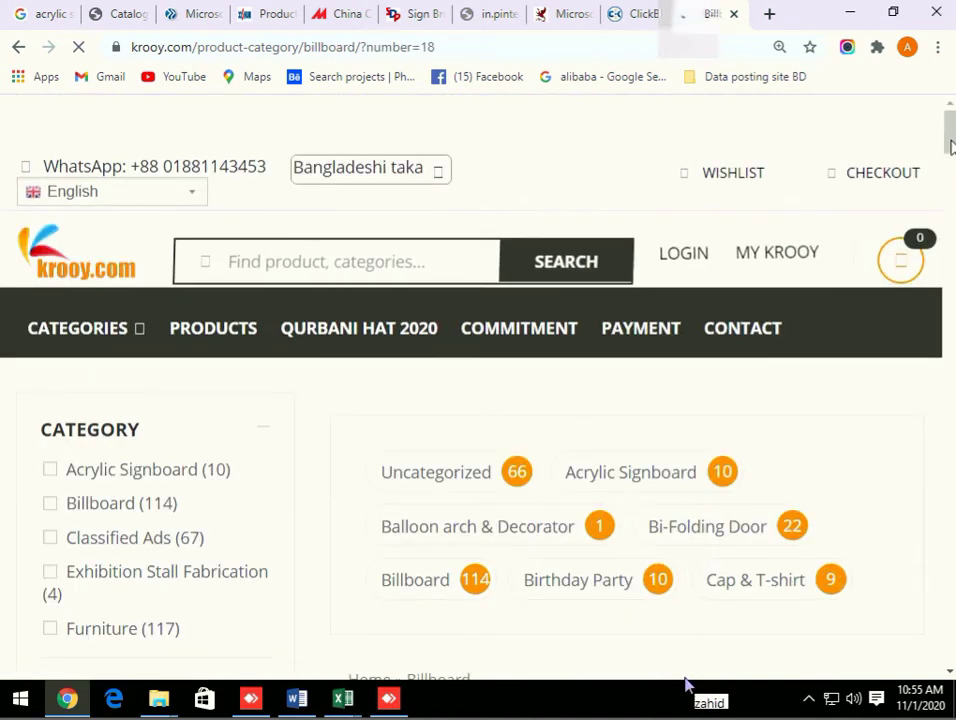
Look through the first page of Billboard listings and open page 2 of the category.
scroll(945, 180, "down", 2)
scroll(952, 195, "down", 3)
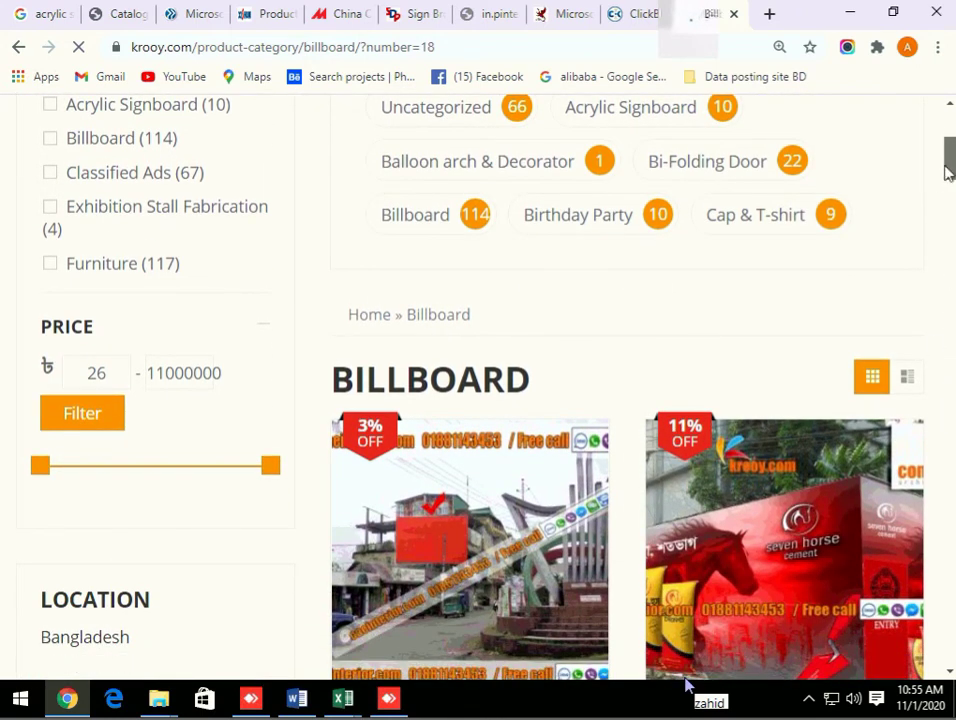
scroll(952, 163, "down", 10)
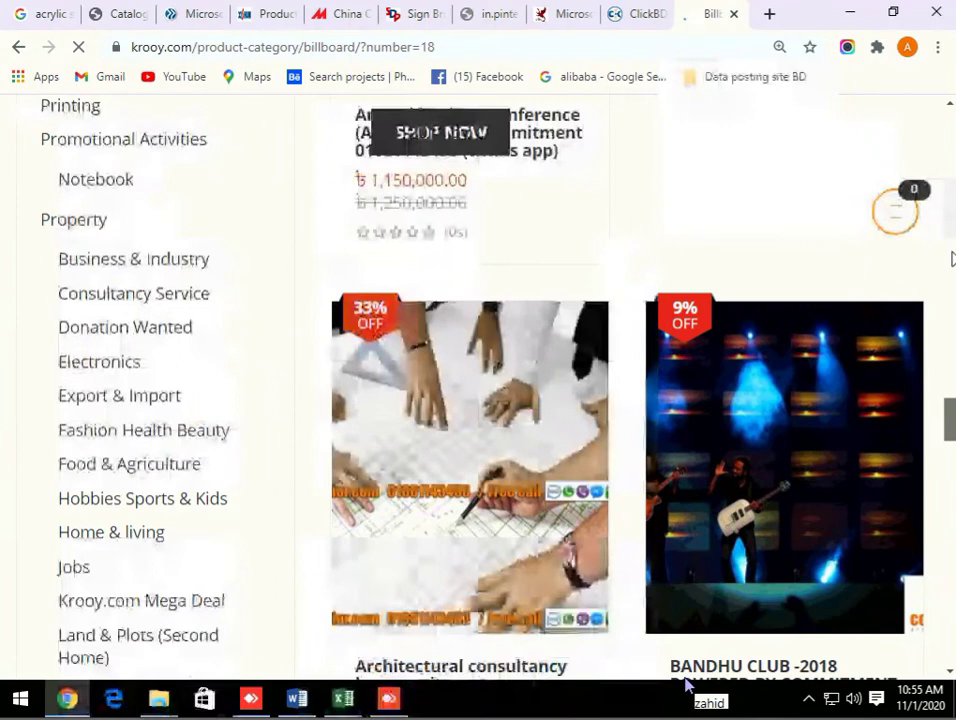
scroll(952, 259, "down", 5)
scroll(952, 259, "up", 6)
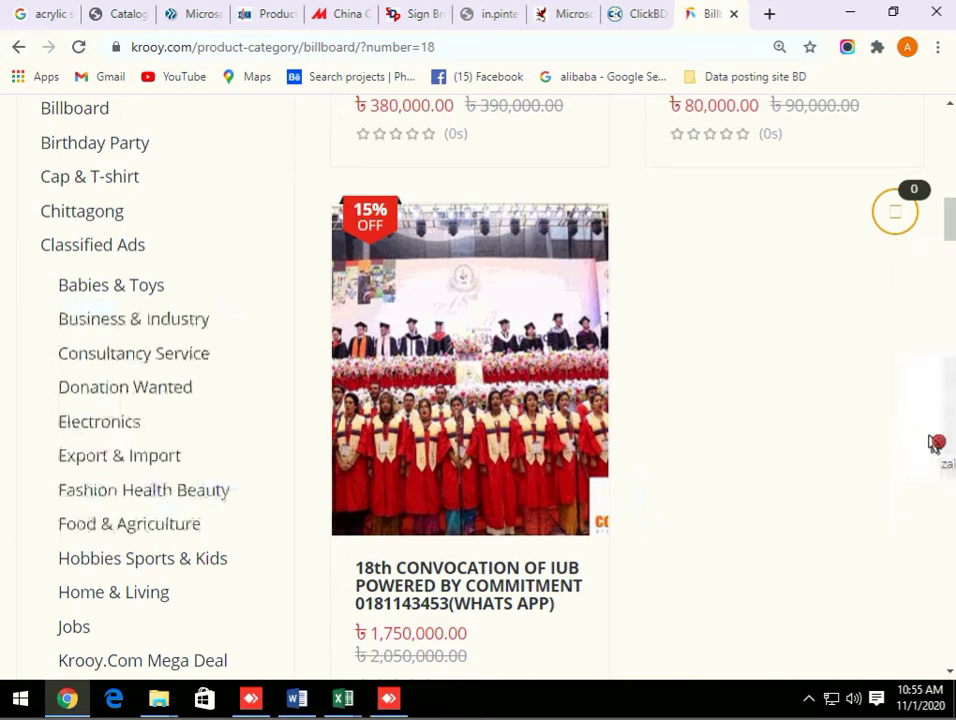
scroll(933, 443, "down", 2)
scroll(933, 443, "down", 1)
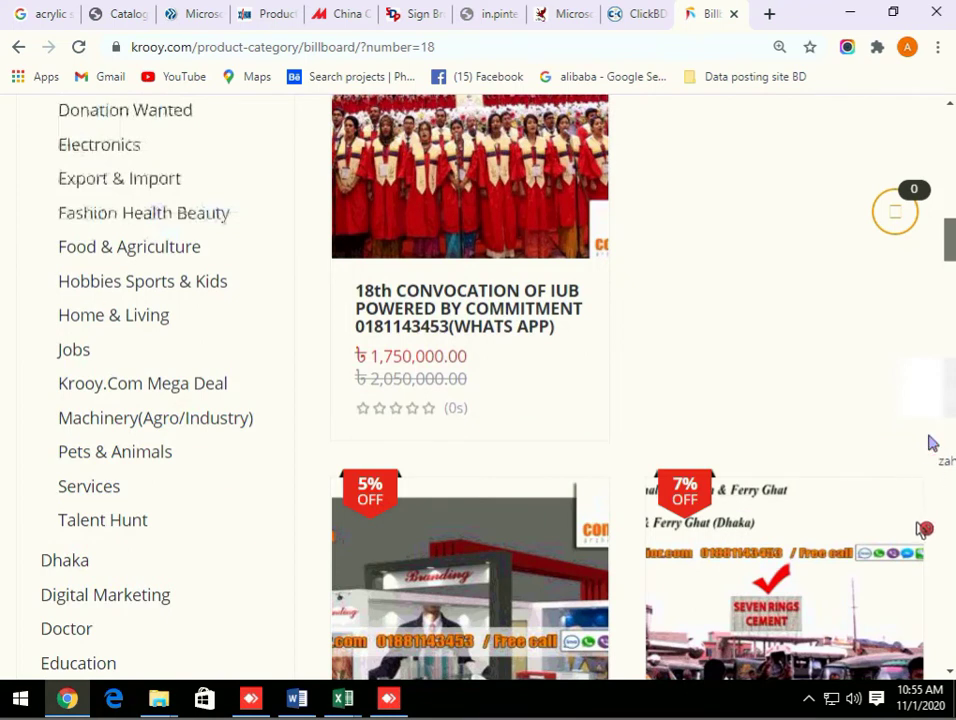
scroll(930, 443, "down", 10)
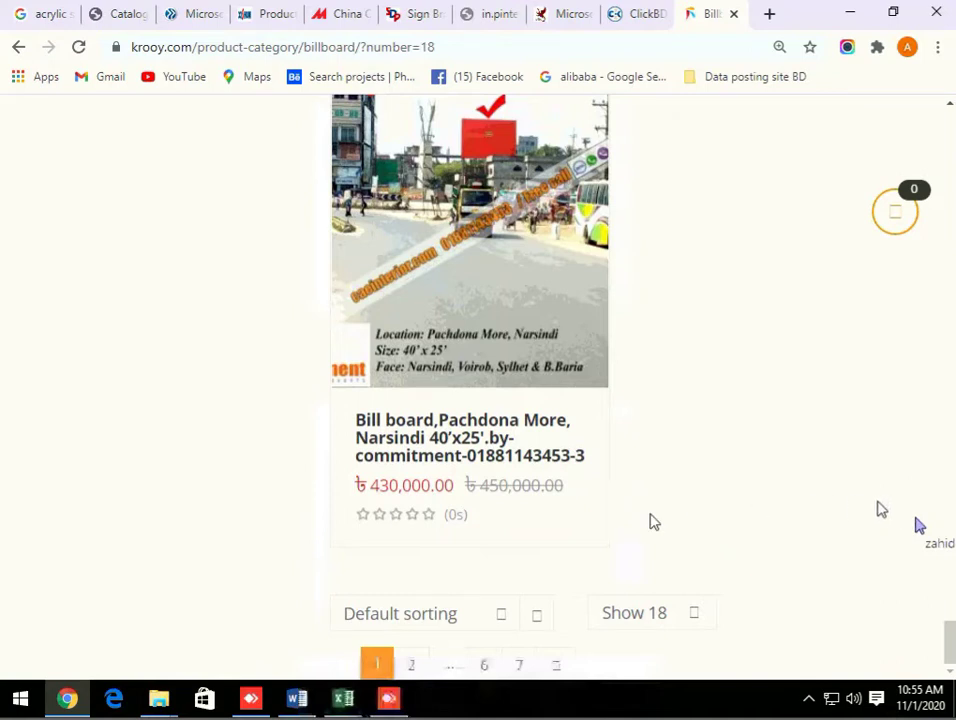
left_click(412, 668)
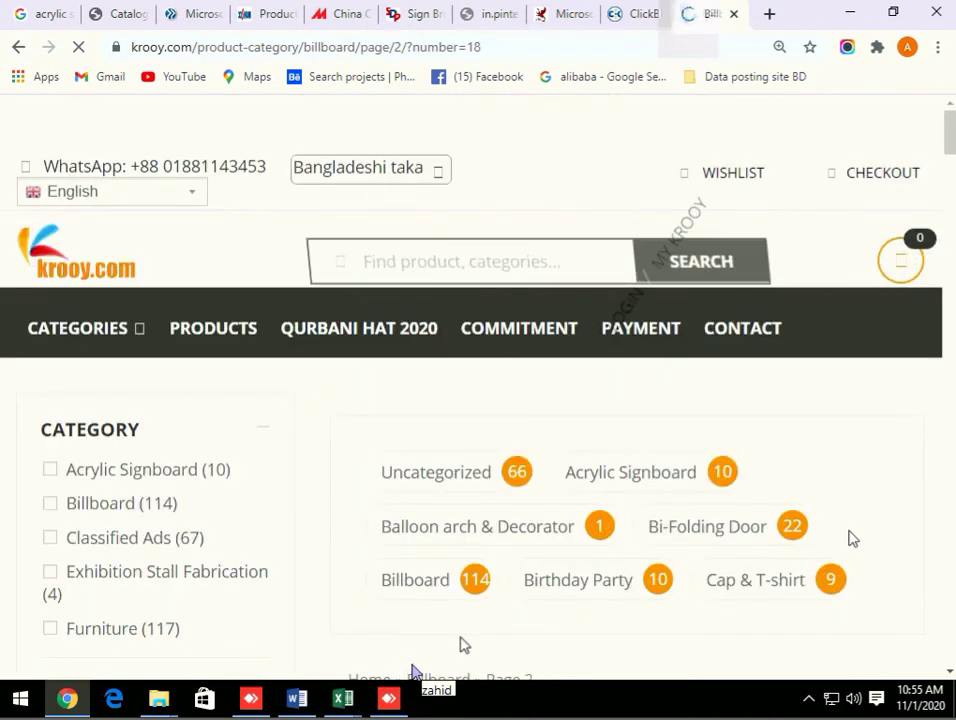
Look through the listings on page 2 of the Billboard category, down to the last products and back up to the first.
scroll(850, 540, "down", 1)
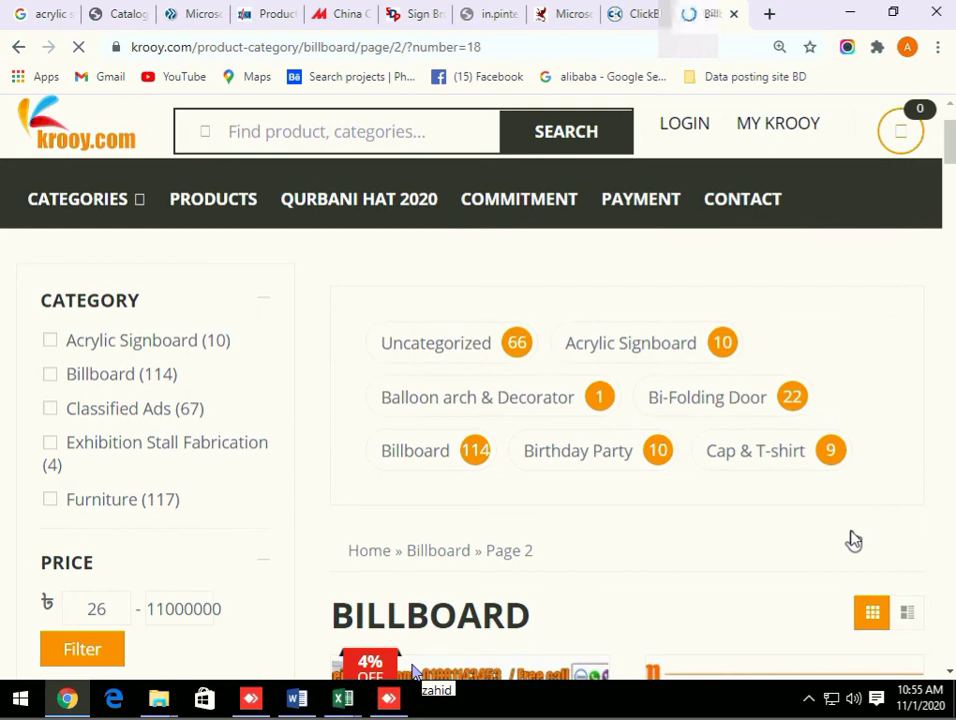
scroll(853, 540, "down", 1)
scroll(853, 540, "down", 3)
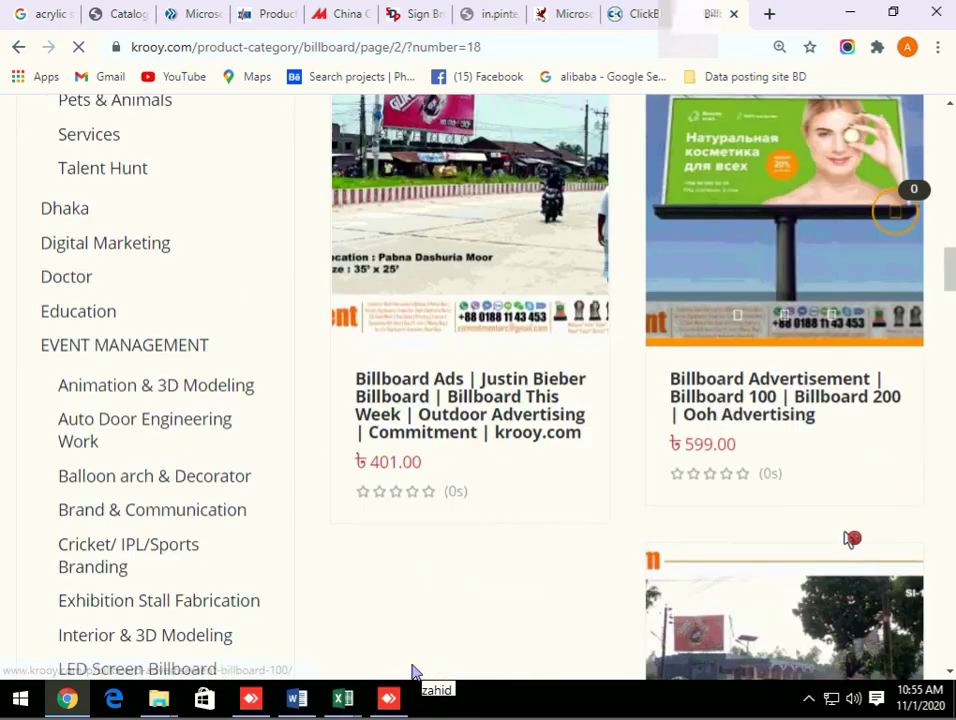
scroll(822, 440, "down", 10)
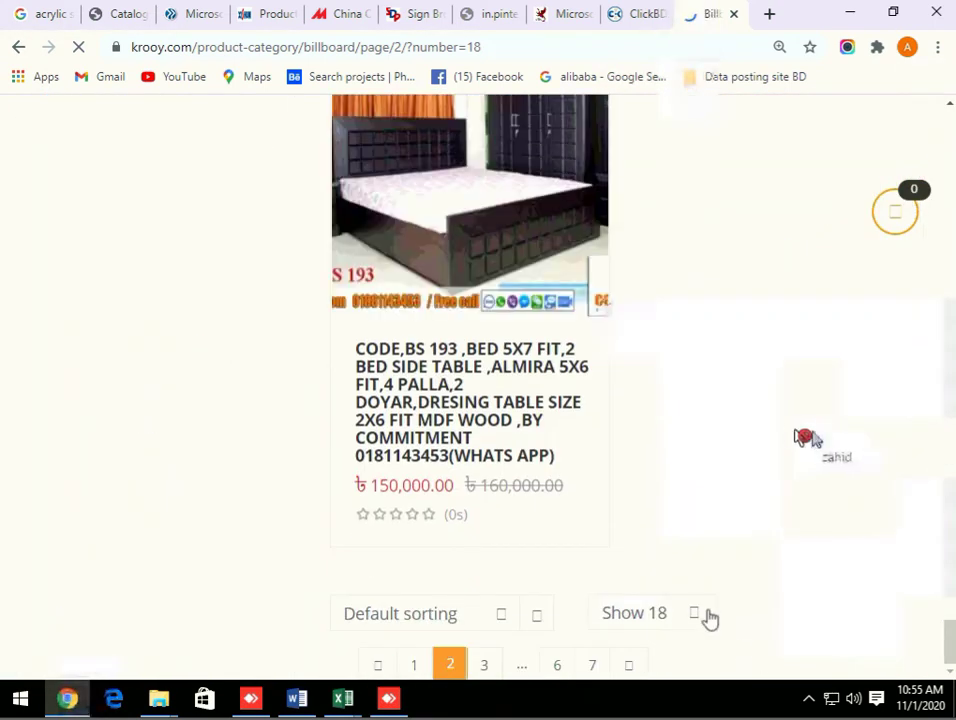
scroll(790, 432, "up", 2)
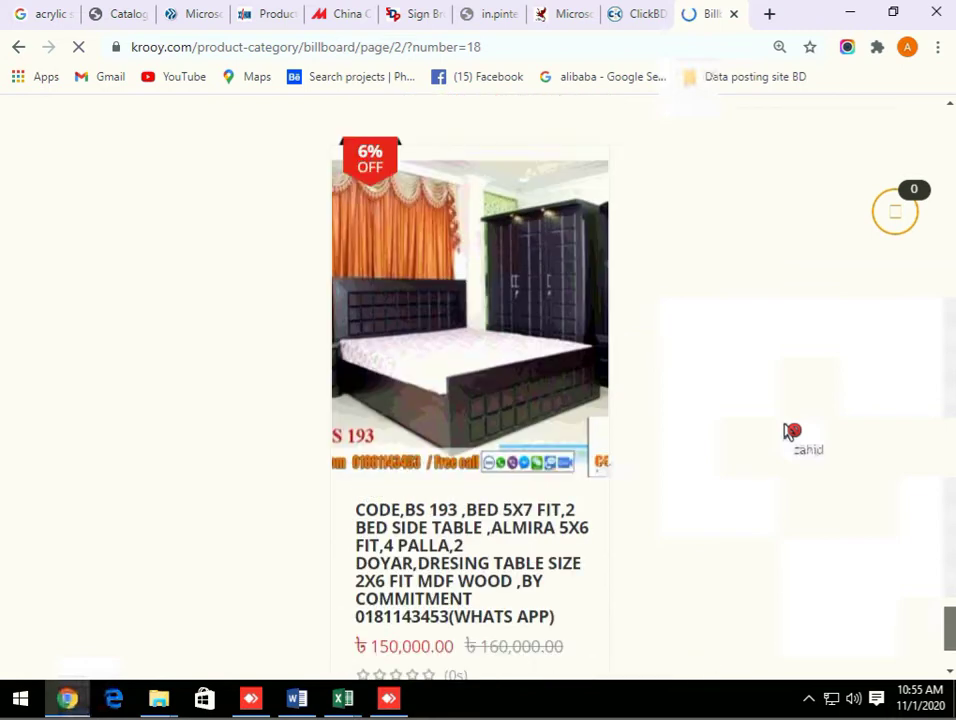
scroll(787, 435, "up", 1)
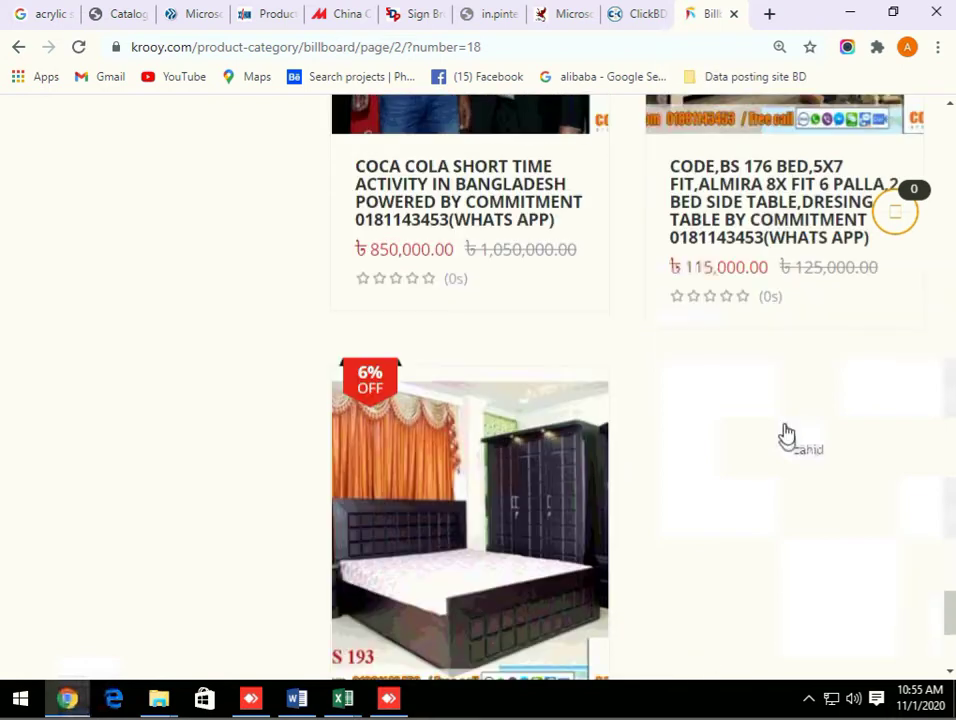
scroll(780, 430, "up", 1)
scroll(757, 424, "up", 1)
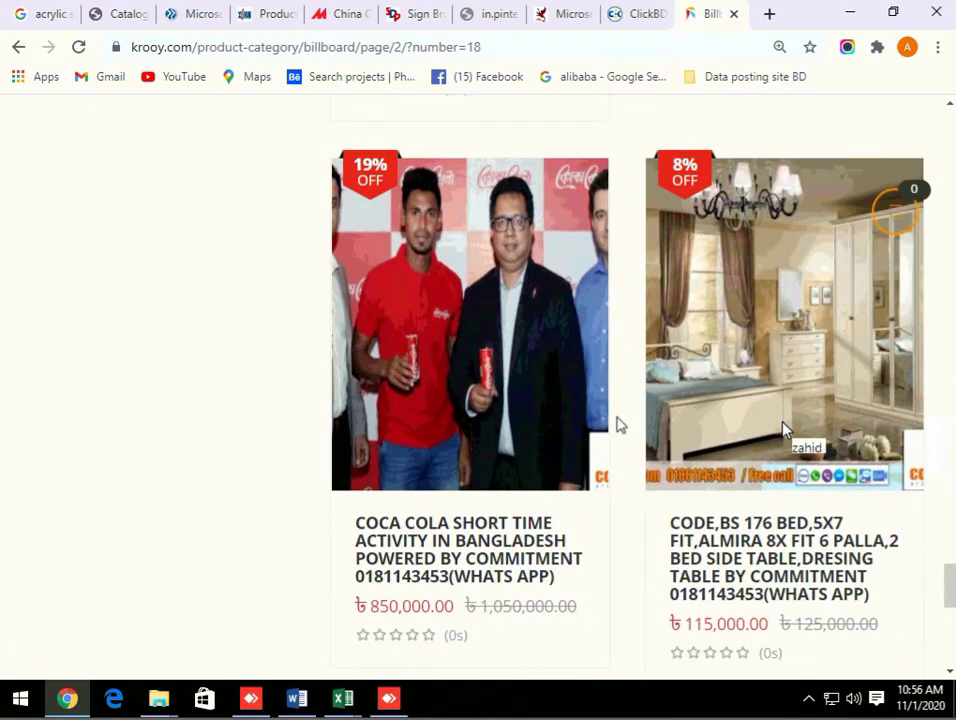
scroll(784, 430, "up", 1)
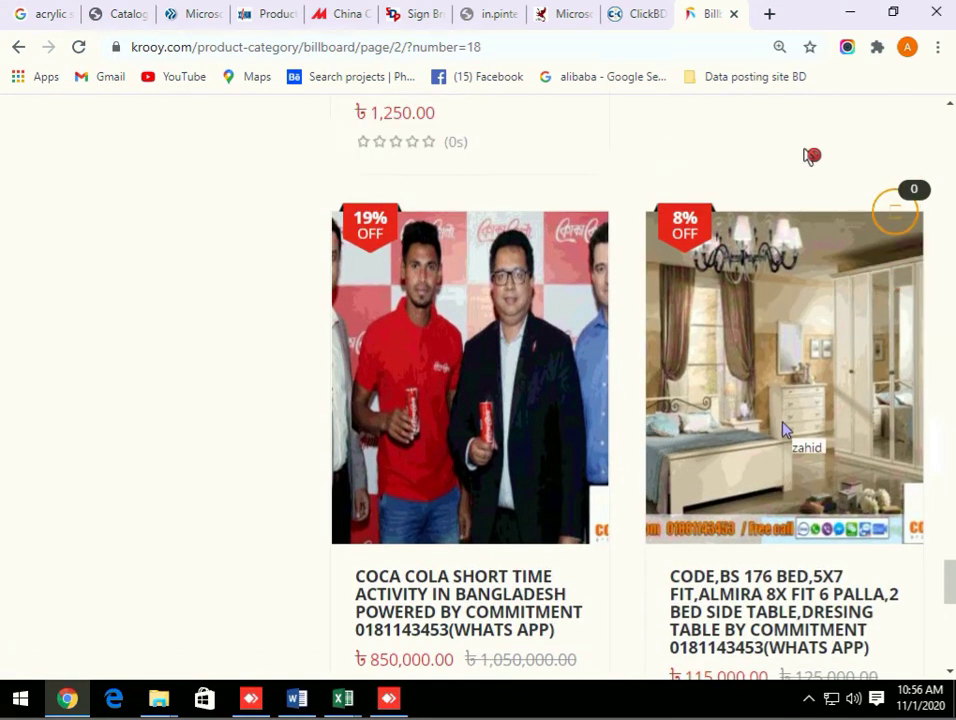
scroll(784, 430, "up", 1)
scroll(784, 428, "up", 5)
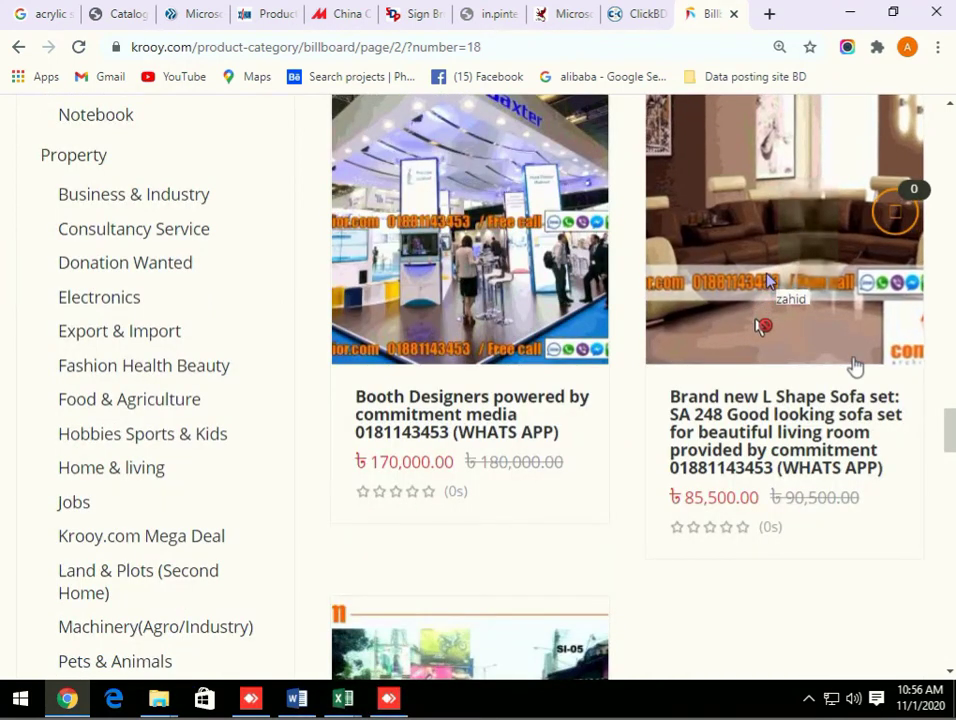
scroll(760, 335, "up", 1)
scroll(757, 335, "up", 8)
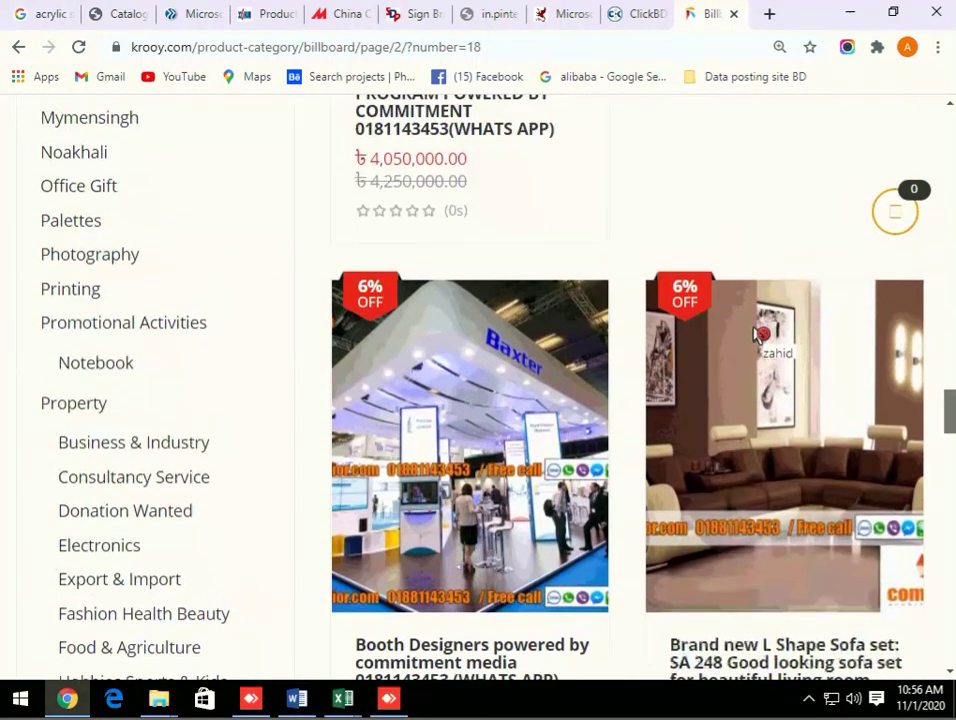
scroll(757, 335, "up", 3)
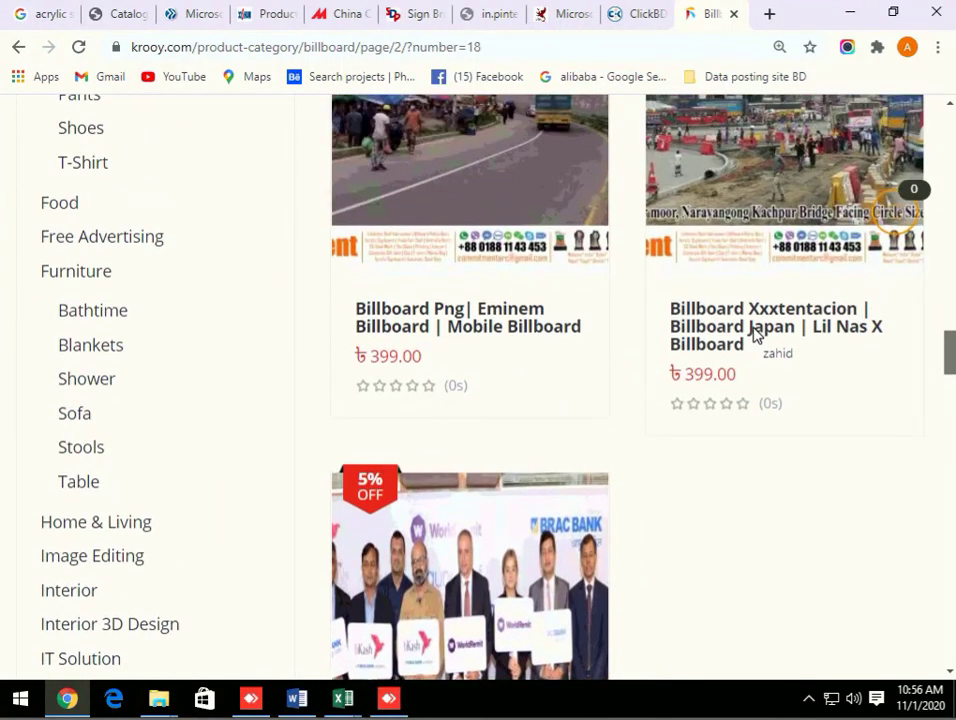
scroll(757, 335, "up", 3)
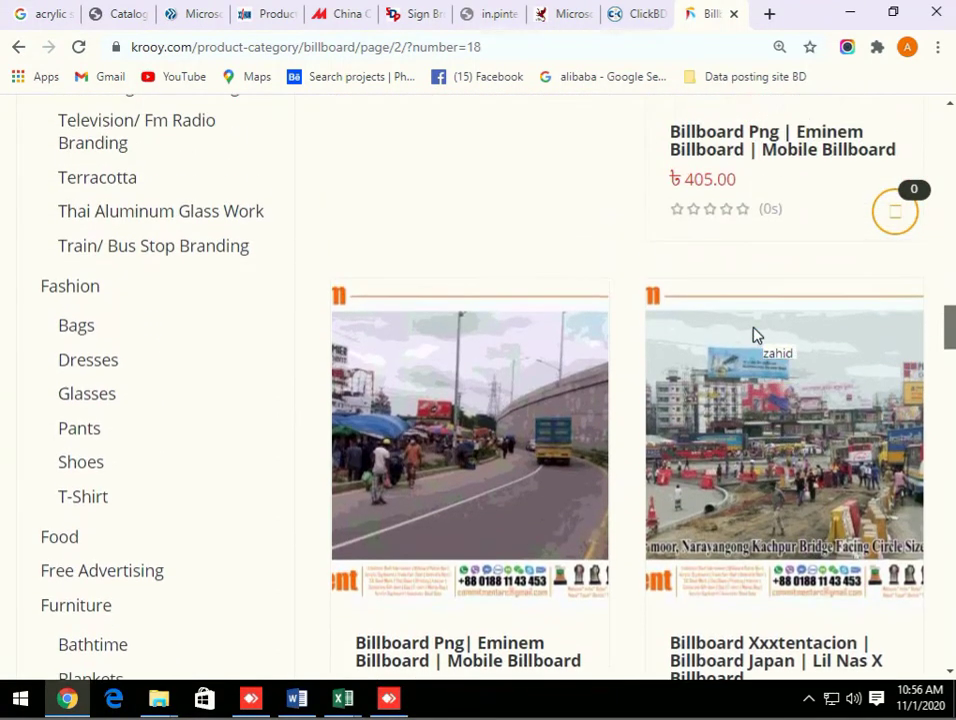
scroll(757, 335, "up", 3)
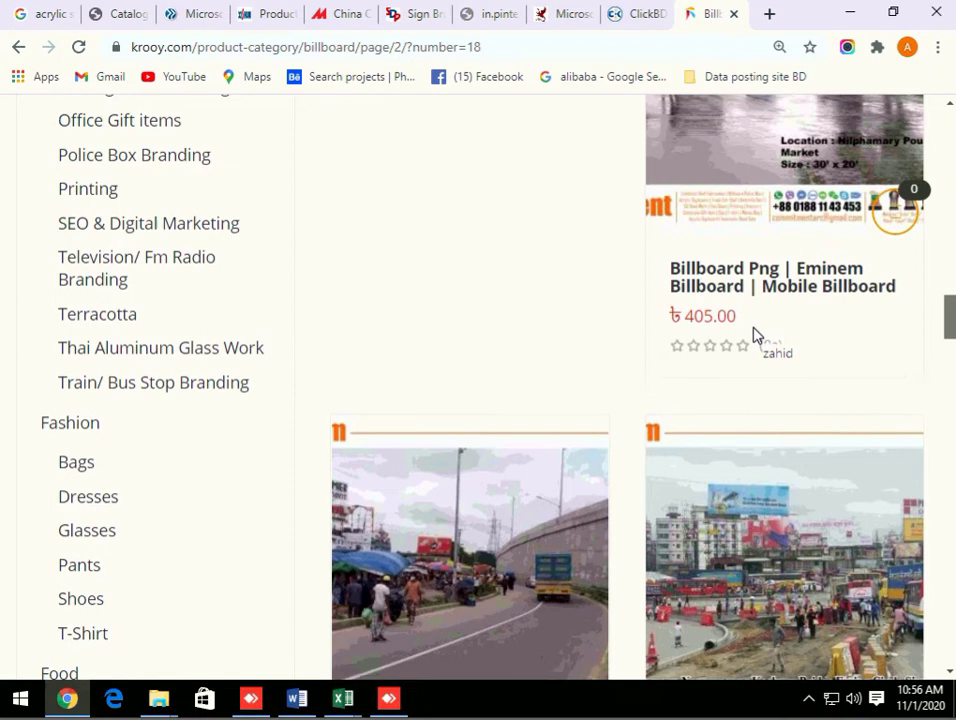
scroll(757, 335, "up", 3)
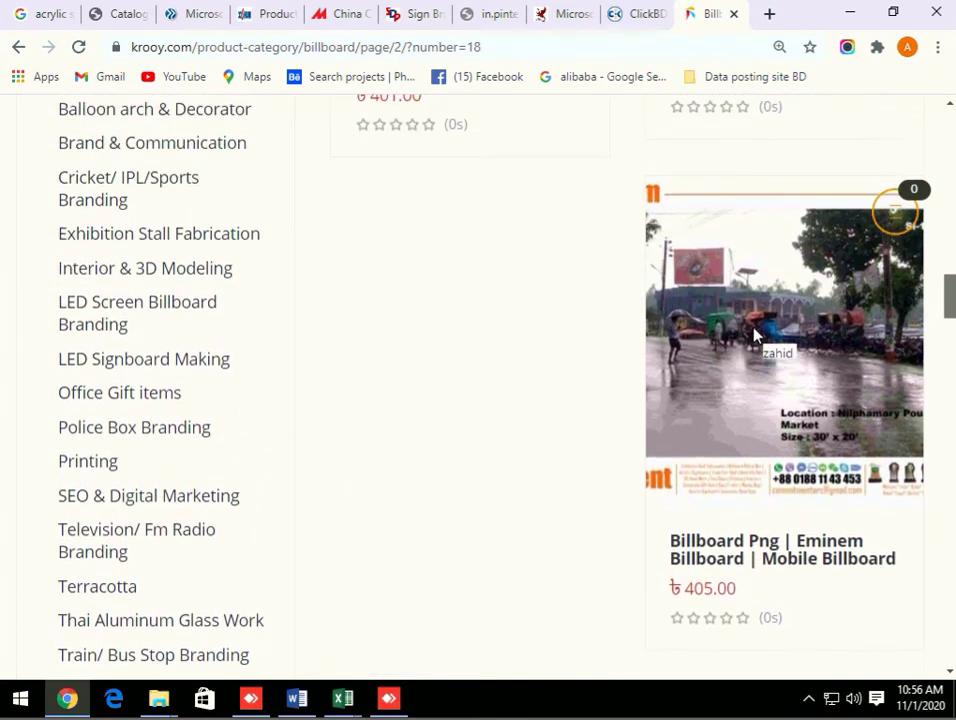
scroll(757, 335, "up", 3)
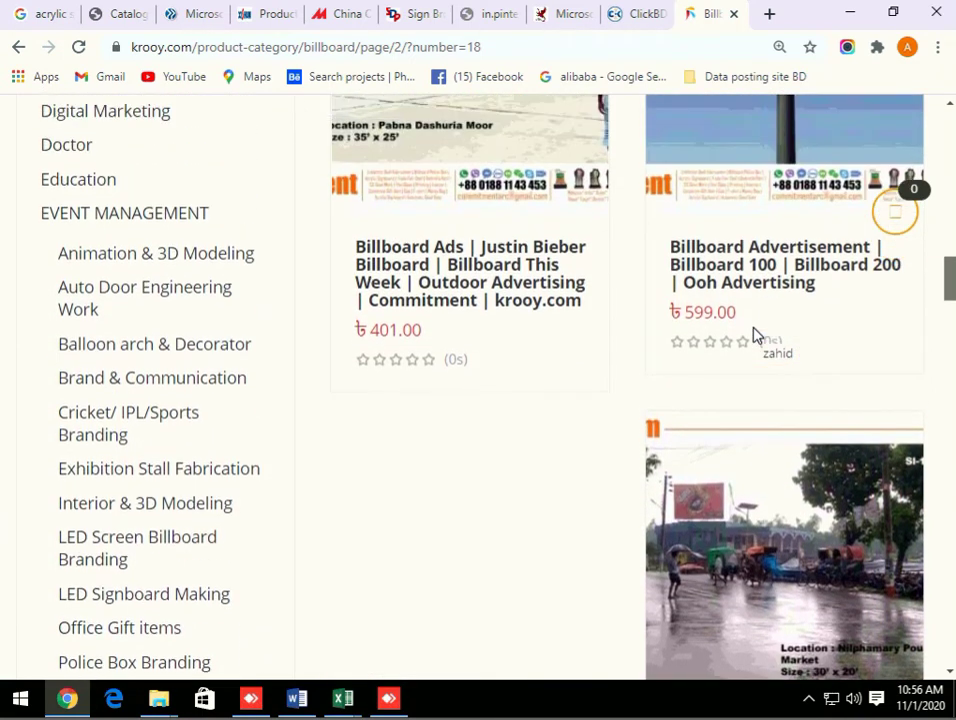
scroll(757, 335, "up", 5)
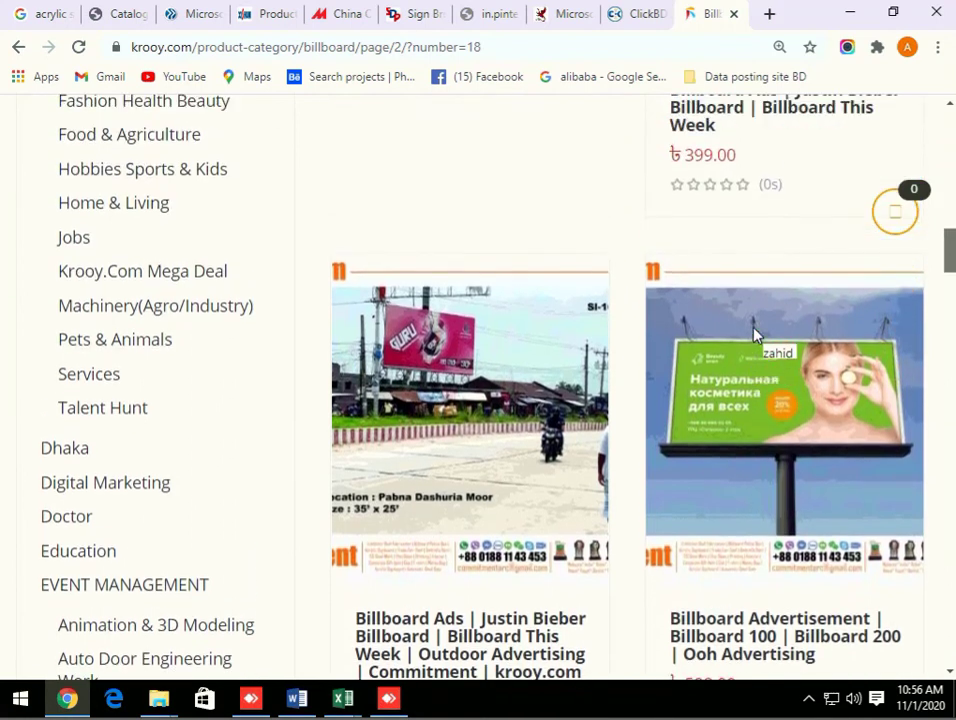
scroll(757, 335, "up", 5)
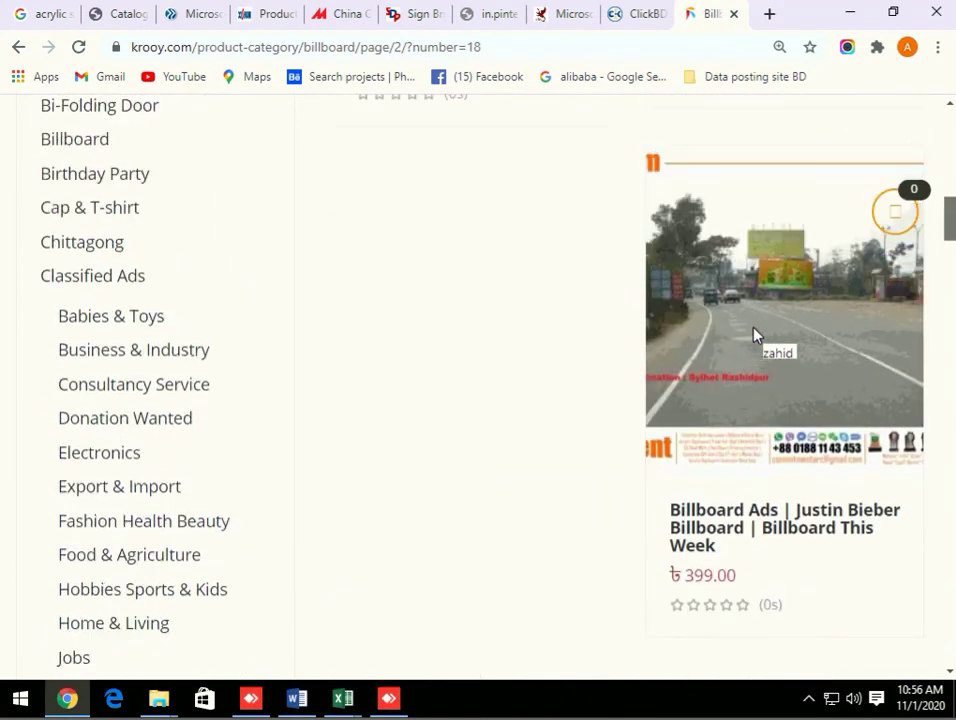
scroll(757, 335, "up", 3)
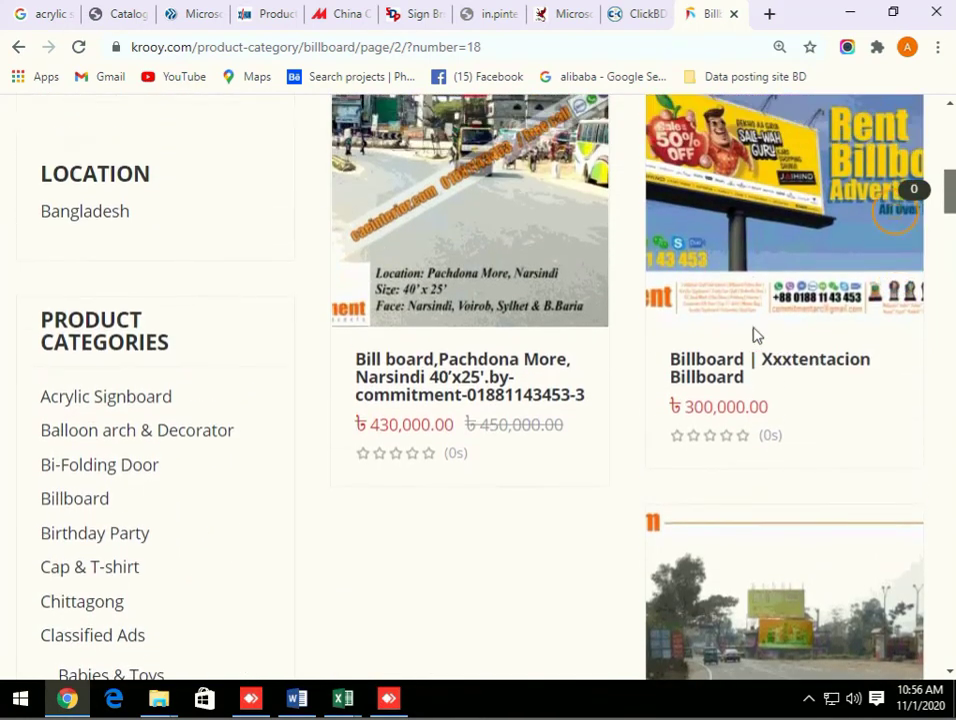
scroll(770, 284, "up", 2)
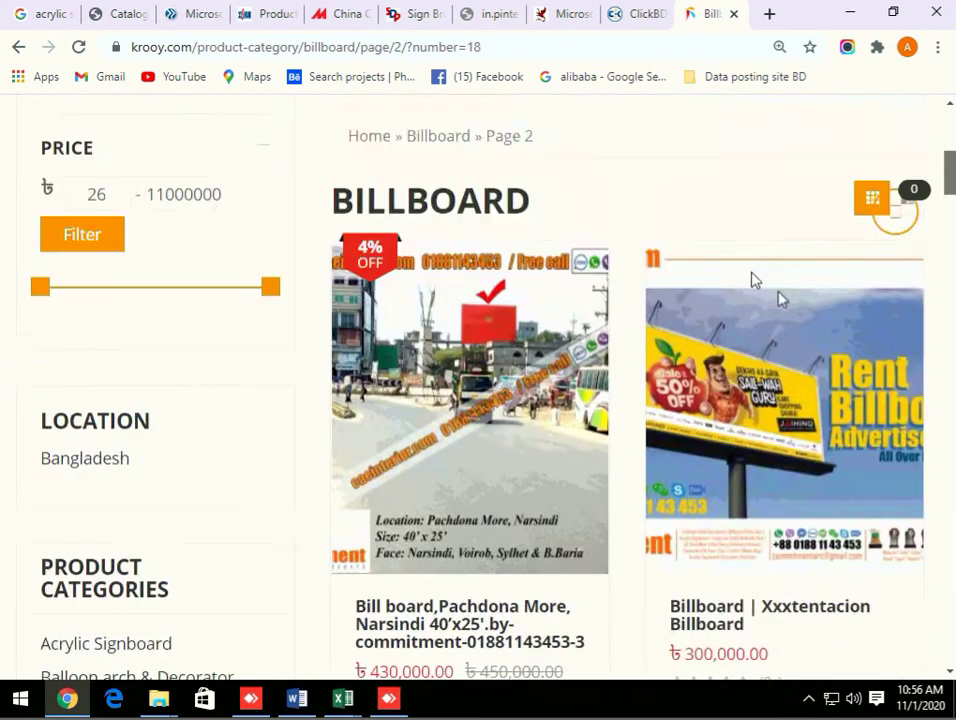
Open the product page of the "Billboard Xxxtentacion | Billboard Japan | Lil Nas X Billboard" listing from page 2.
scroll(751, 277, "down", 10)
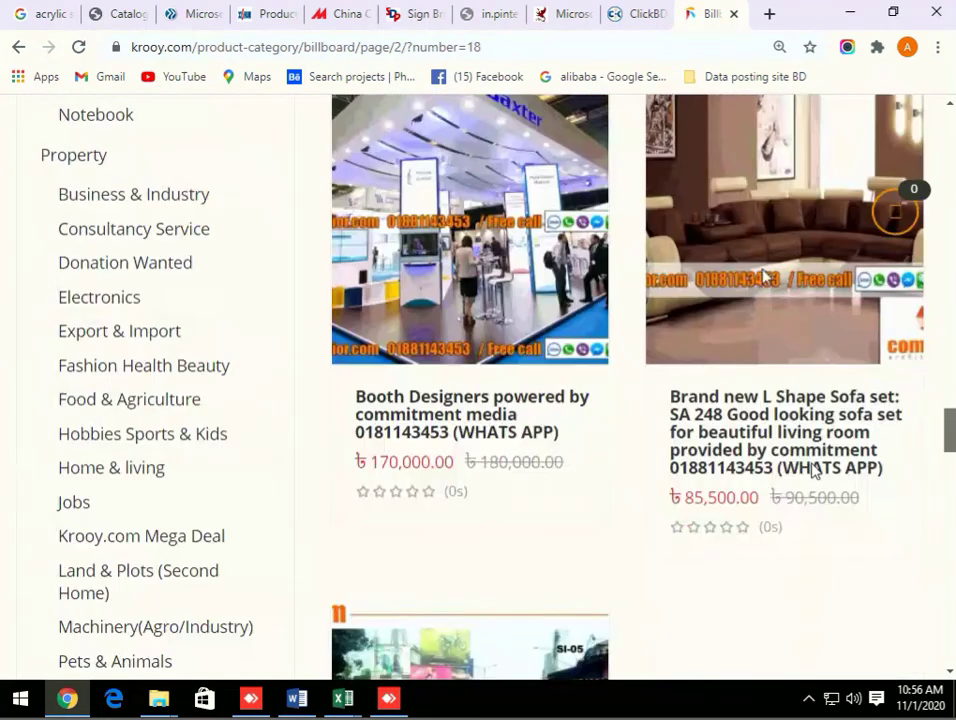
left_click(772, 372)
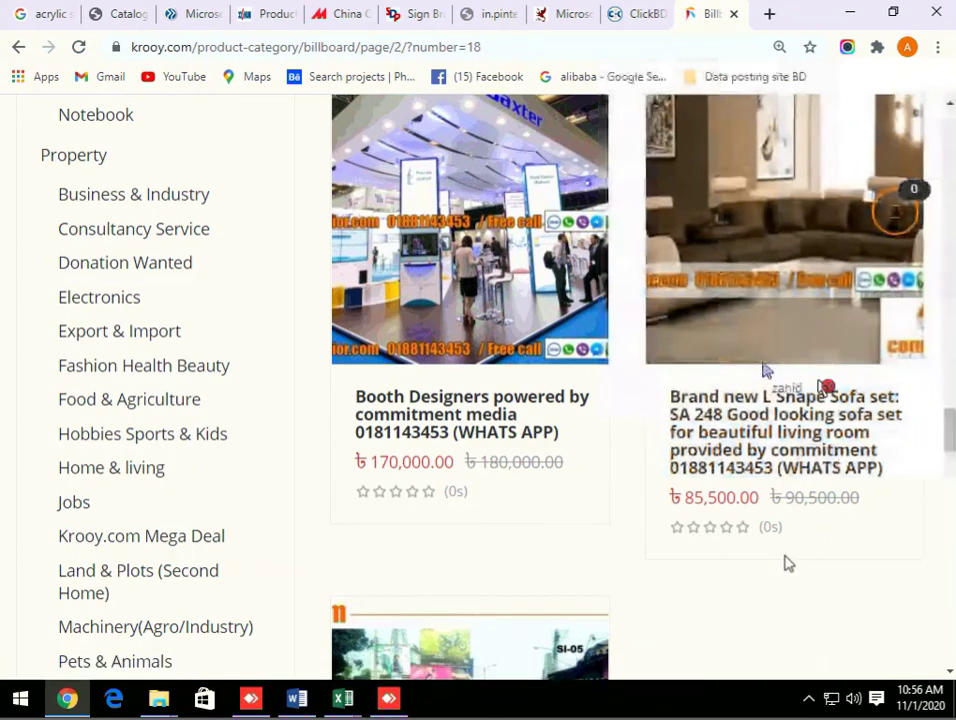
scroll(884, 415, "up", 1)
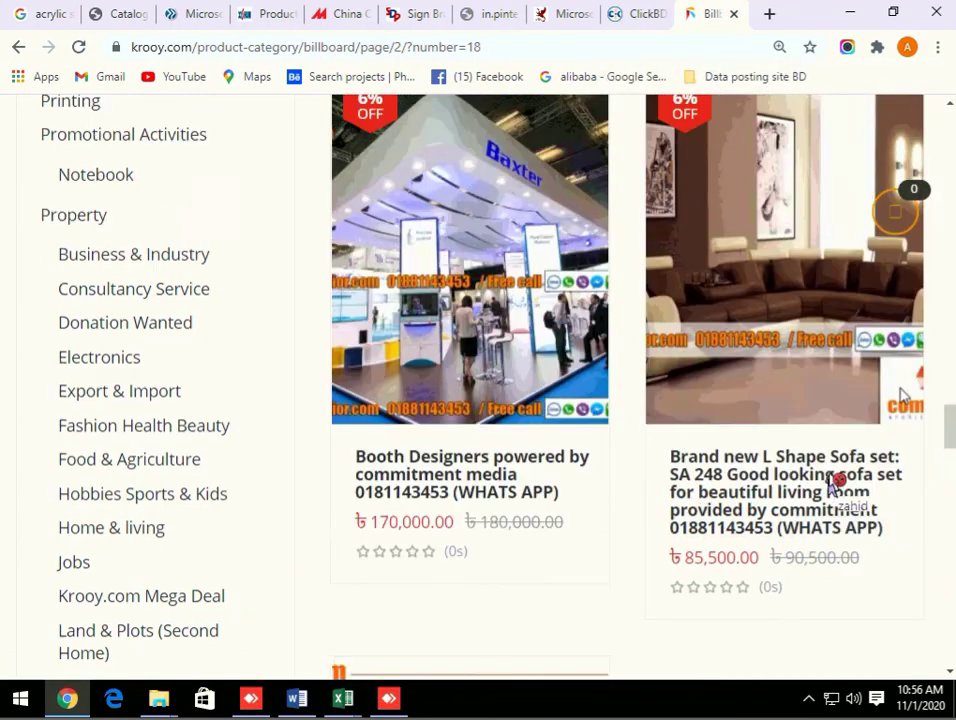
scroll(829, 483, "up", 15)
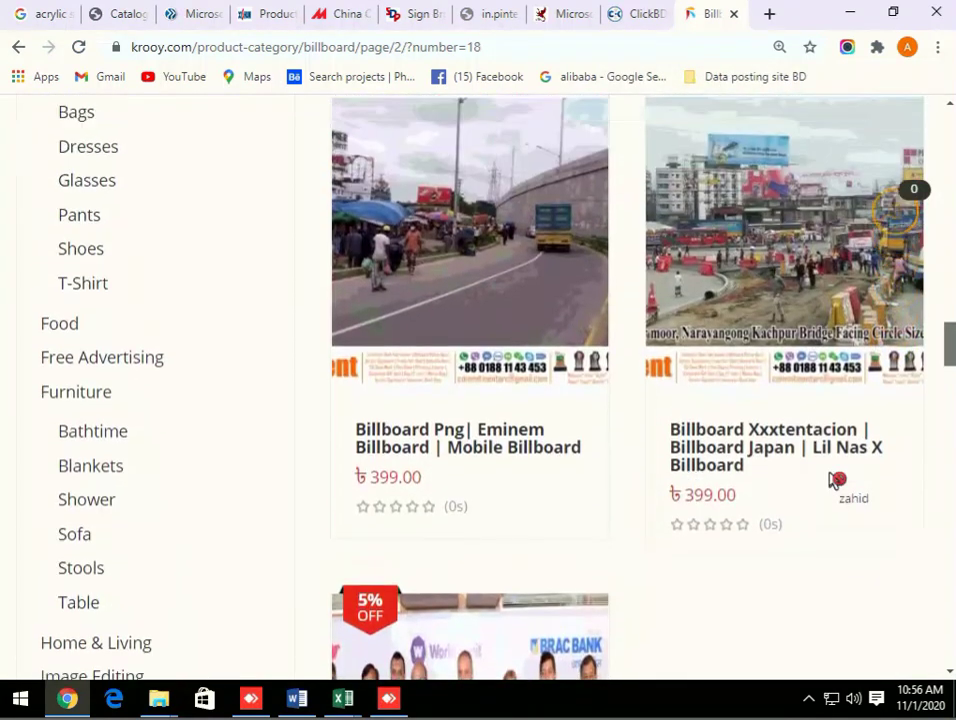
scroll(830, 479, "up", 10)
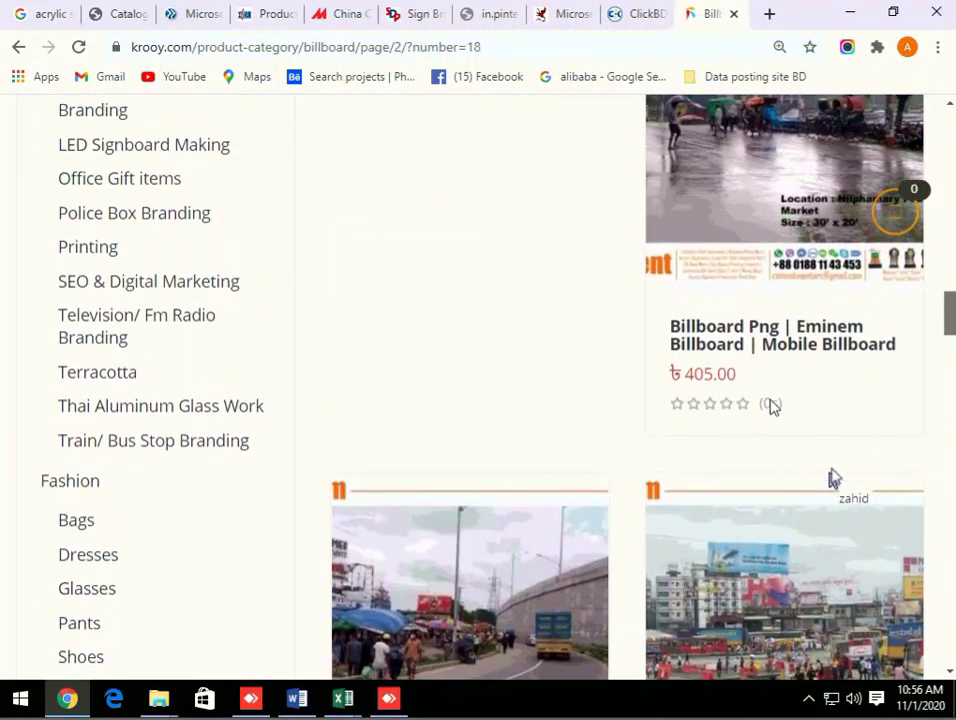
scroll(790, 430, "up", 8)
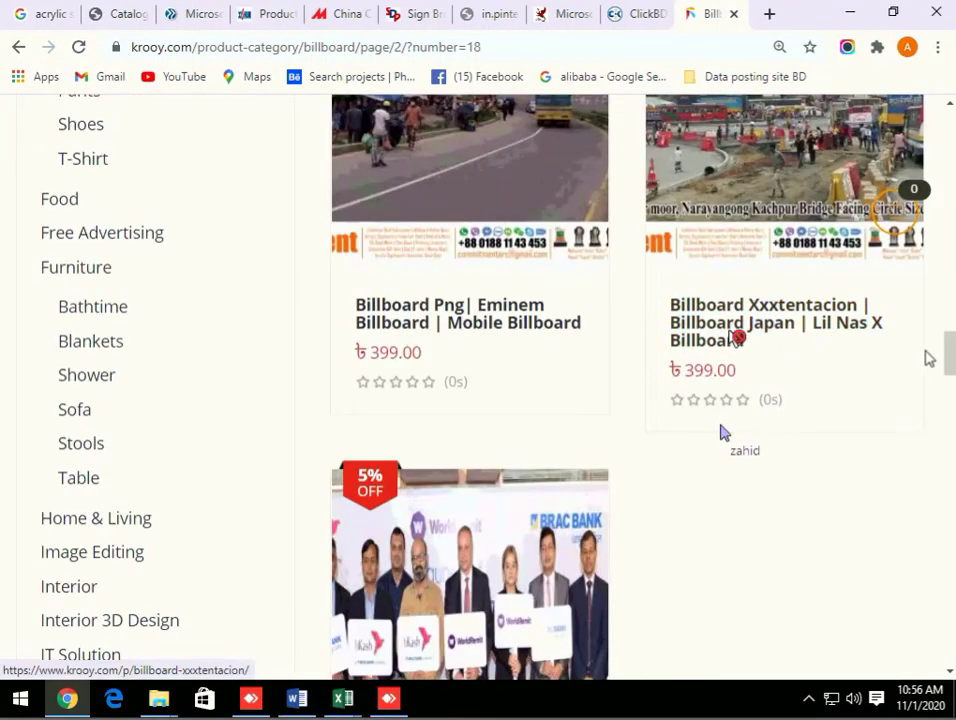
left_click(724, 330)
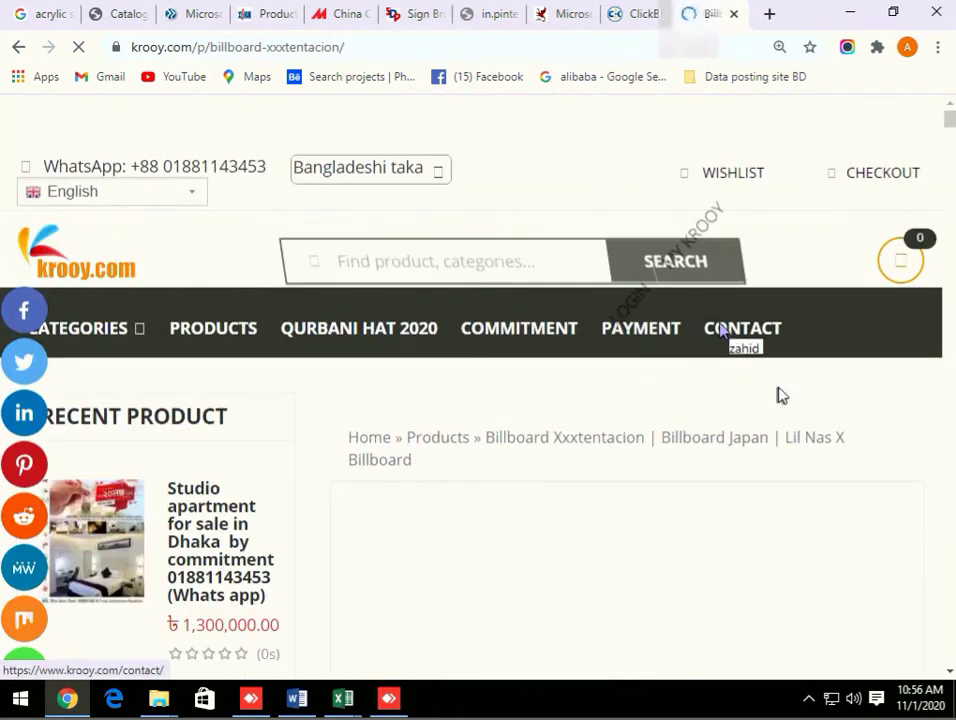
Read through the listing from its product image and price down the description to the "COMMITMENT BY THE NUMBERS" section.
scroll(697, 514, "down", 2)
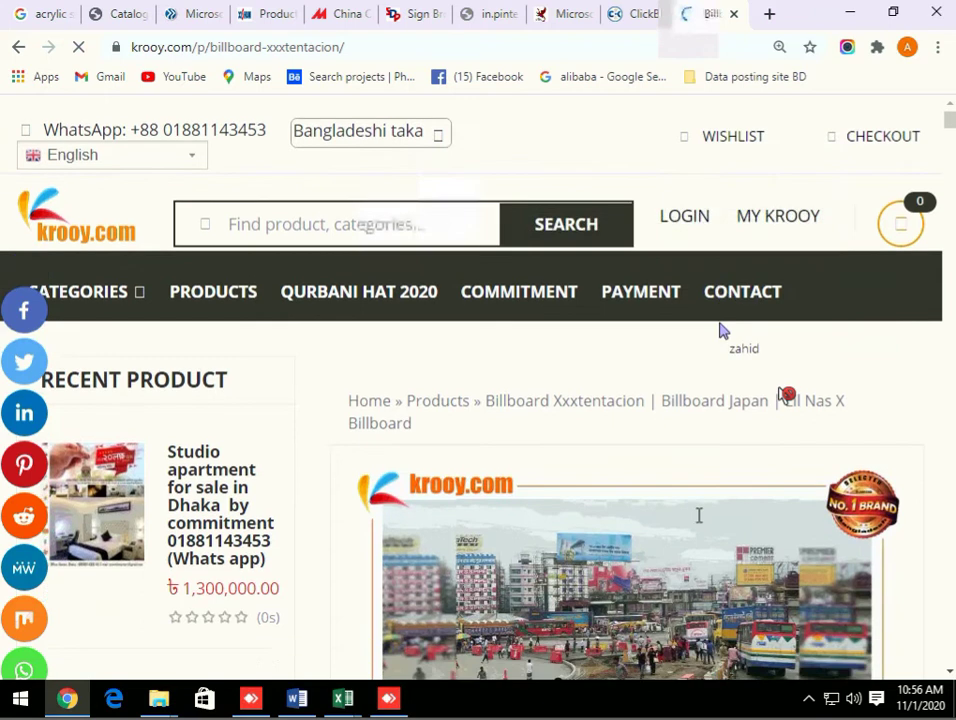
scroll(787, 394, "down", 6)
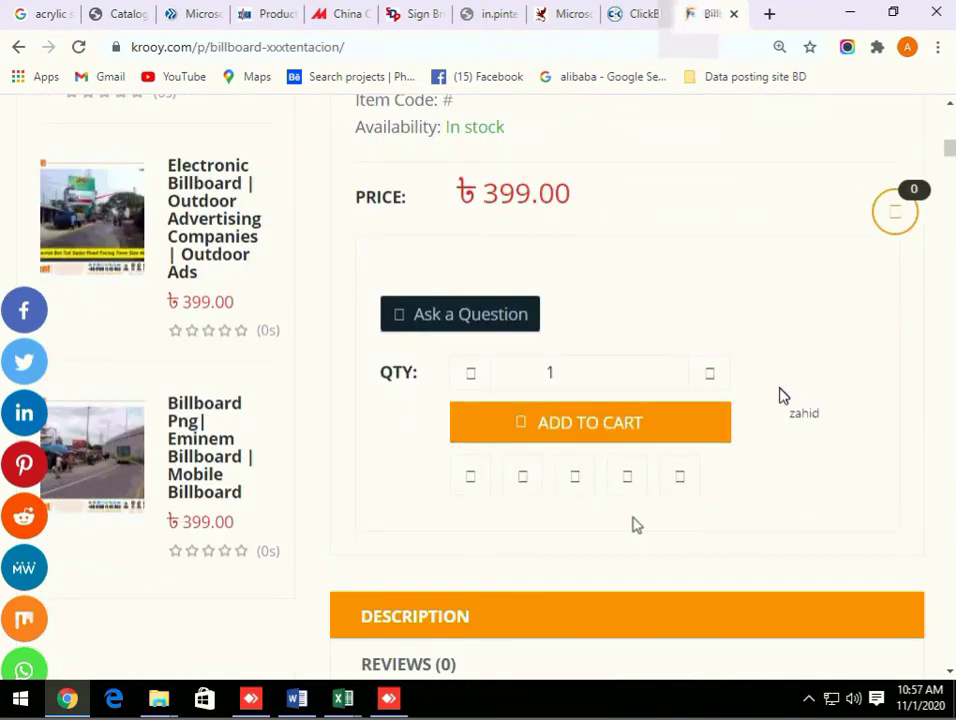
scroll(783, 396, "down", 5)
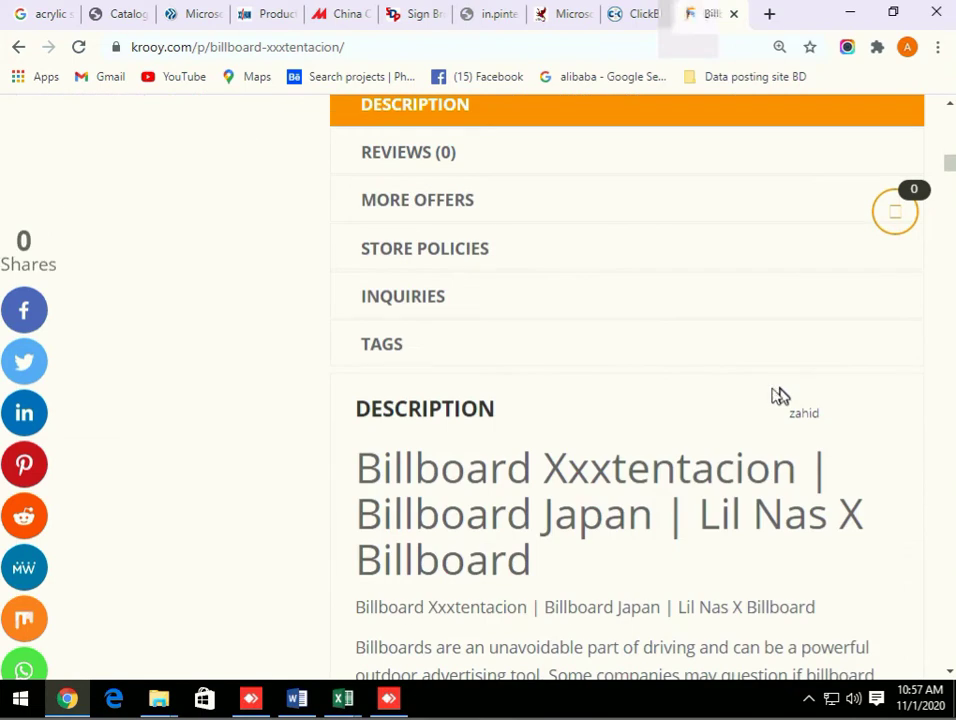
scroll(531, 414, "down", 8)
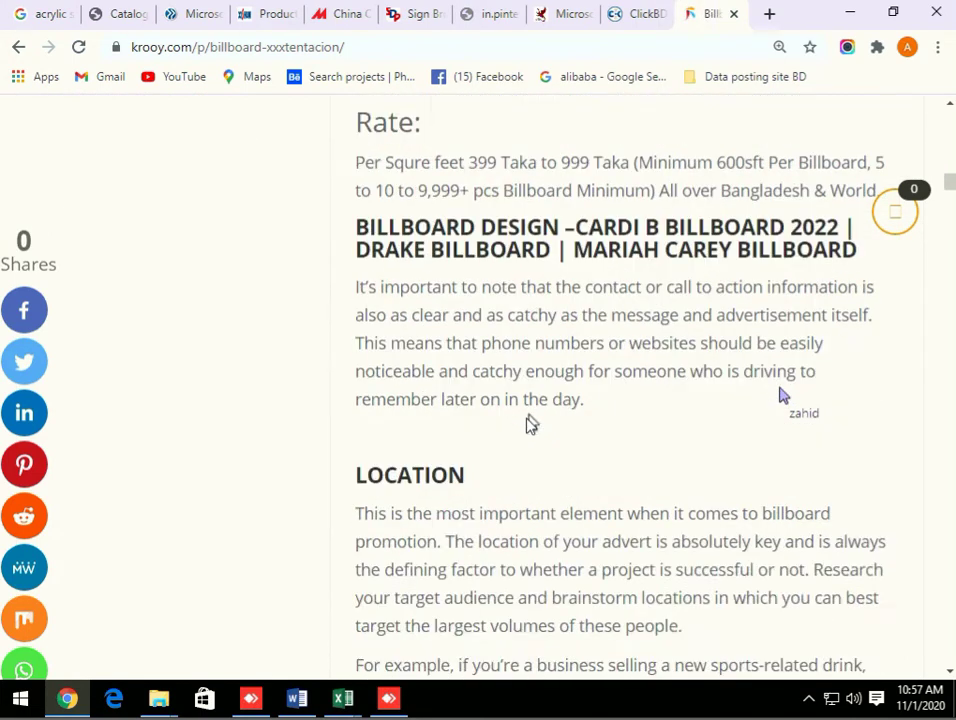
scroll(529, 426, "down", 2)
scroll(531, 426, "down", 8)
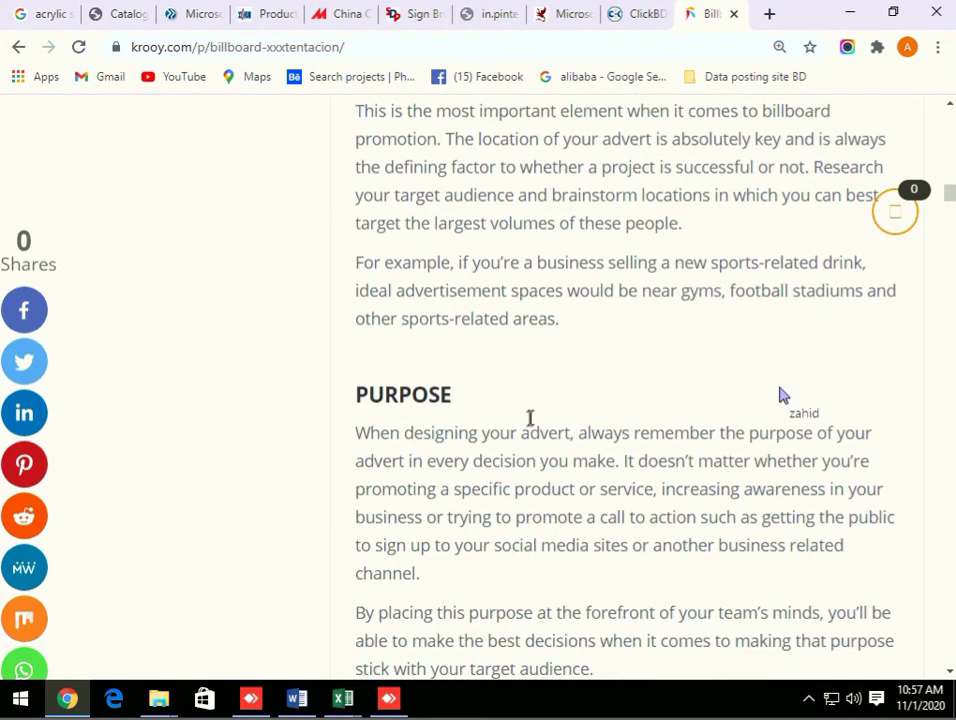
scroll(531, 426, "down", 7)
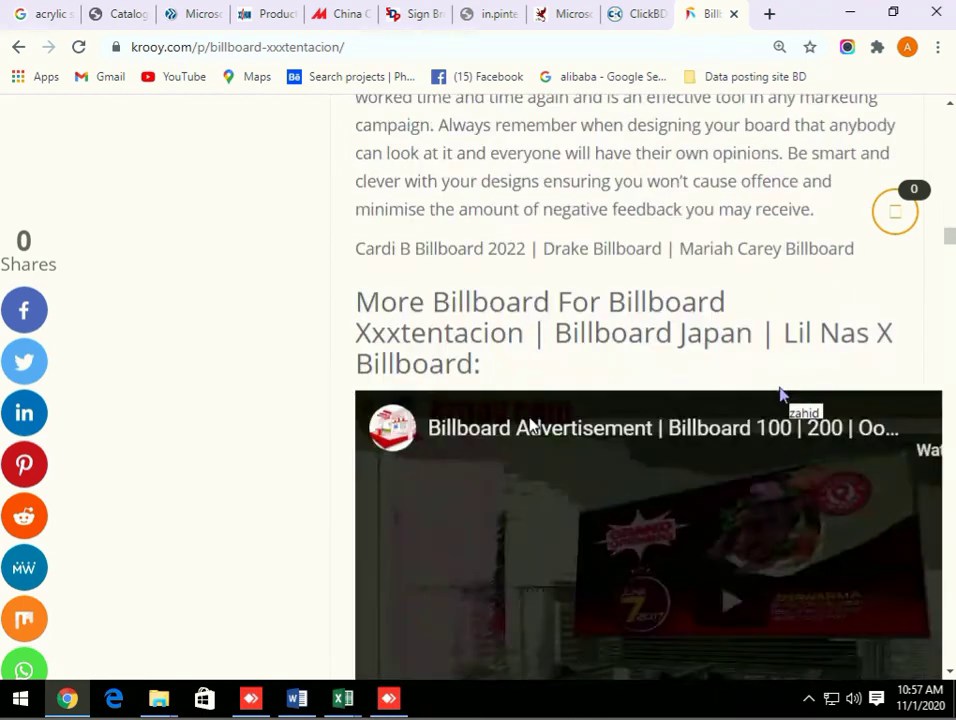
scroll(531, 420, "down", 2)
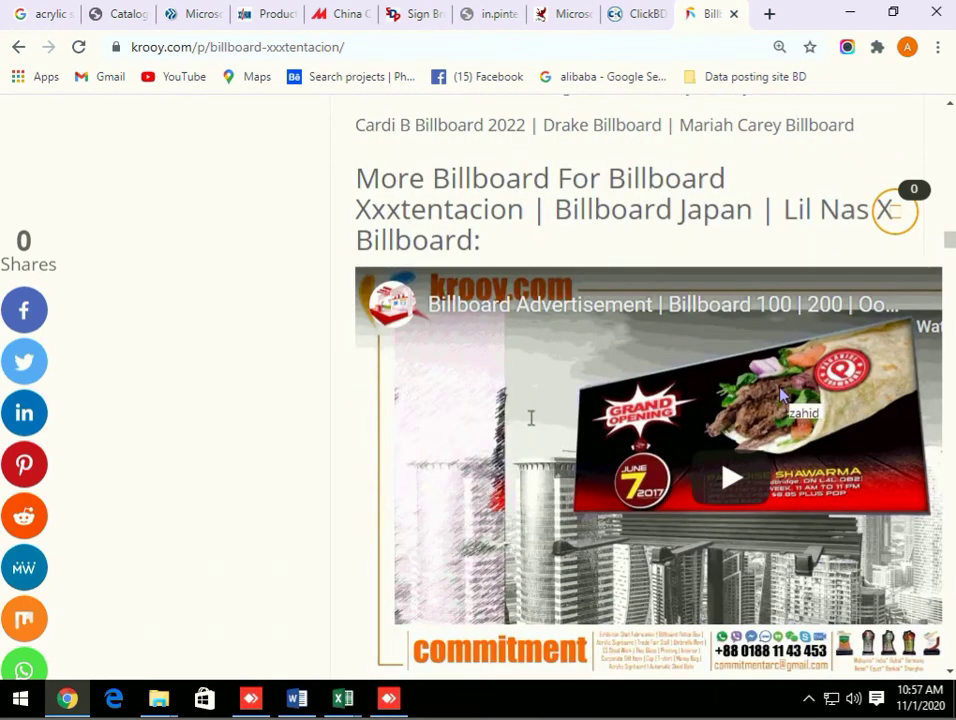
scroll(531, 418, "down", 10)
scroll(531, 418, "down", 4)
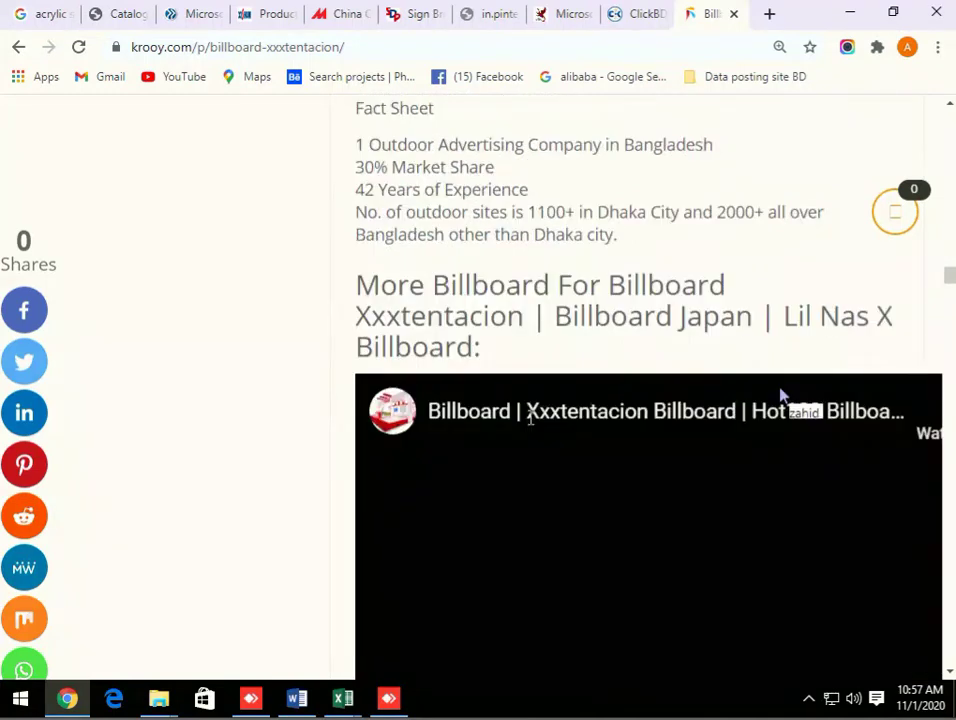
scroll(531, 425, "down", 18)
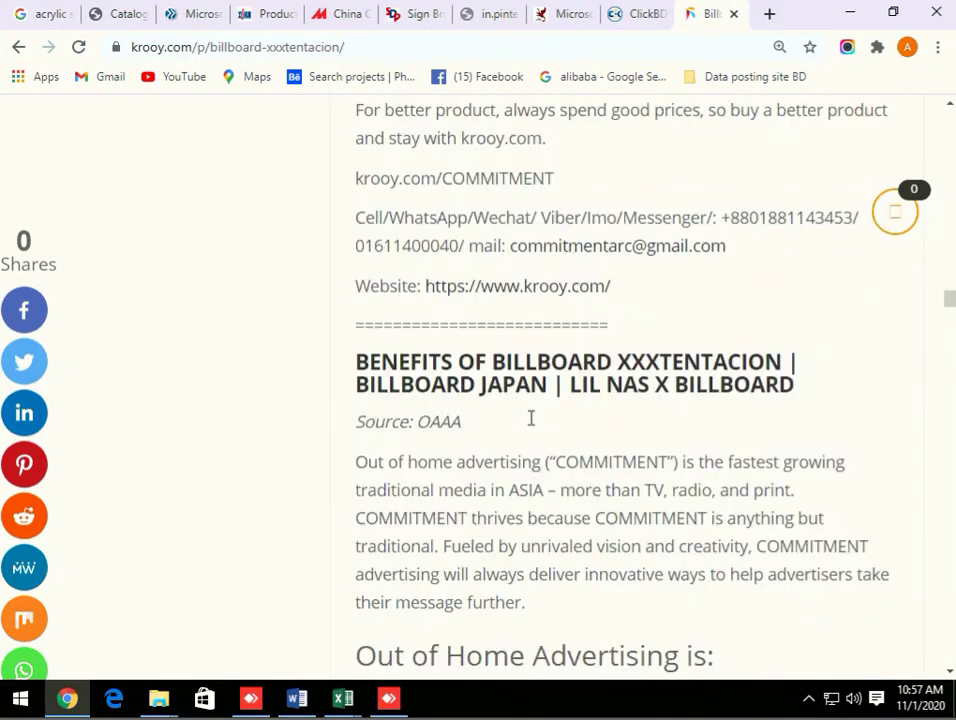
scroll(531, 425, "down", 4)
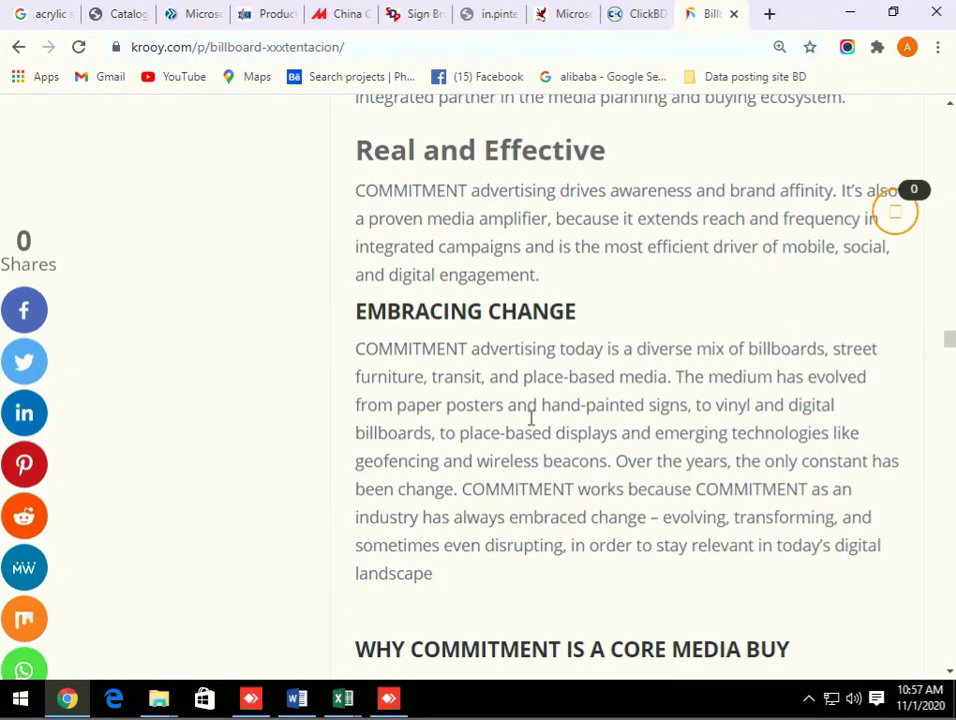
scroll(531, 418, "down", 9)
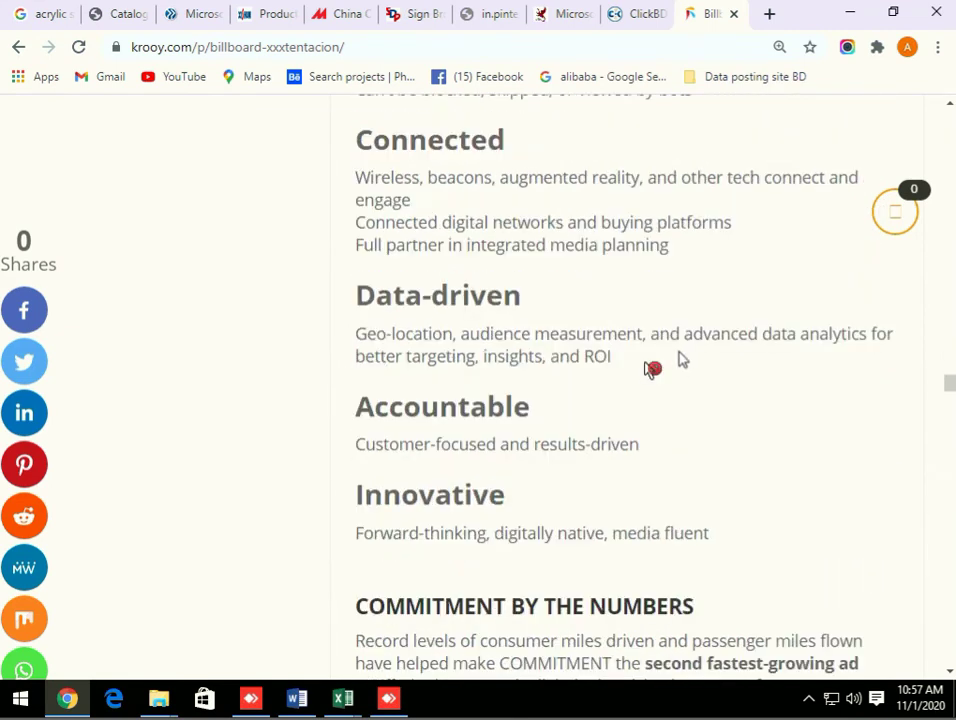
Review the description's sections in reverse, from the Connected and Data-driven points back to the title heading at its start.
scroll(645, 370, "up", 3)
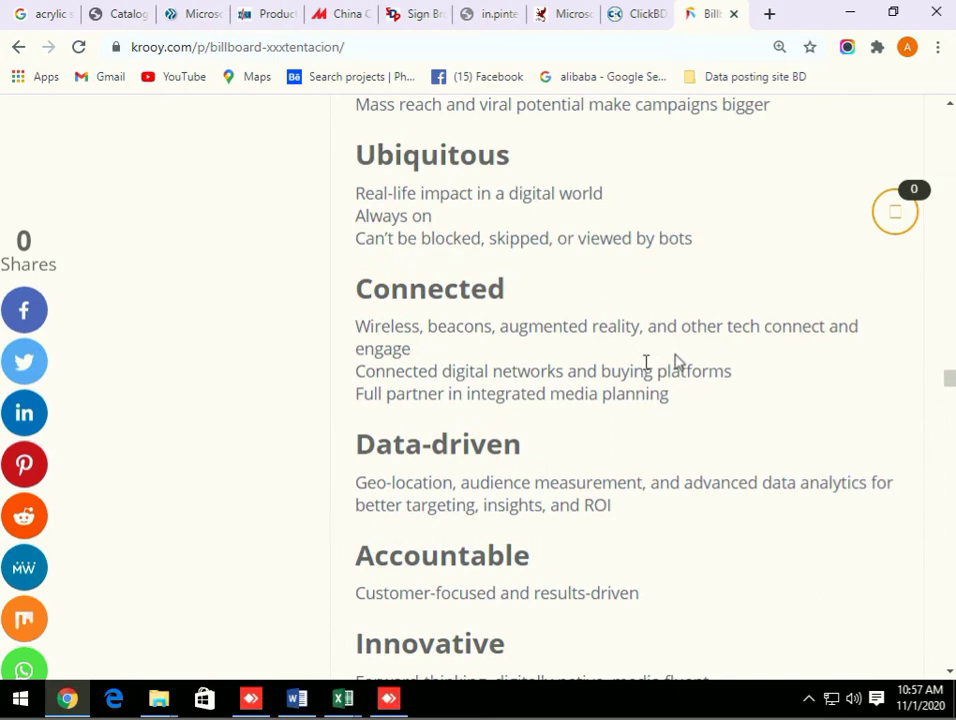
scroll(645, 370, "up", 2)
scroll(645, 370, "down", 5)
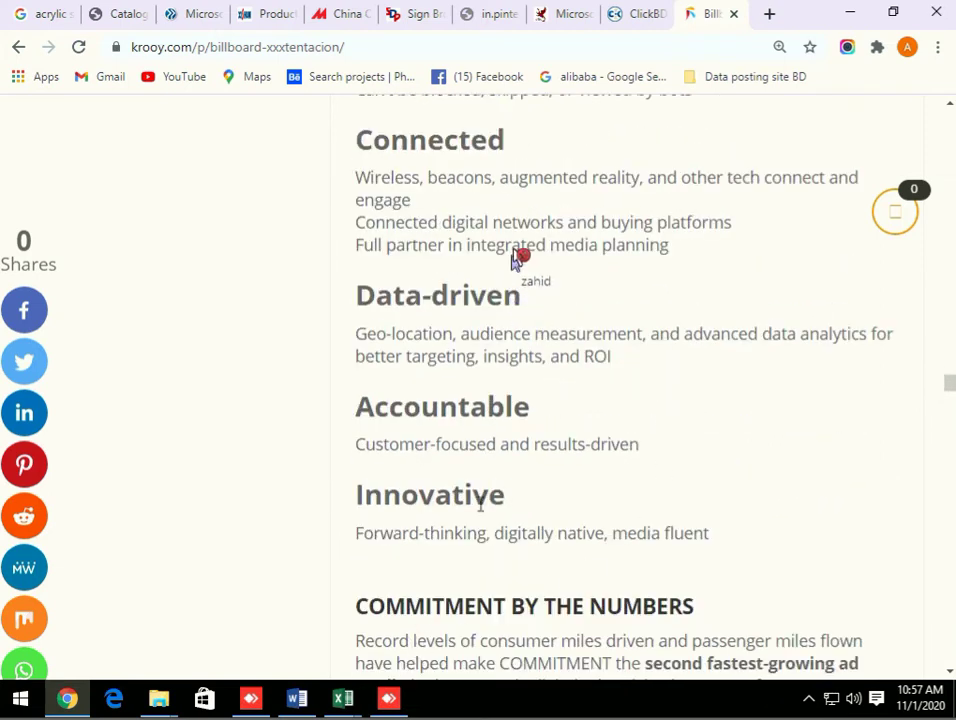
scroll(518, 254, "up", 9)
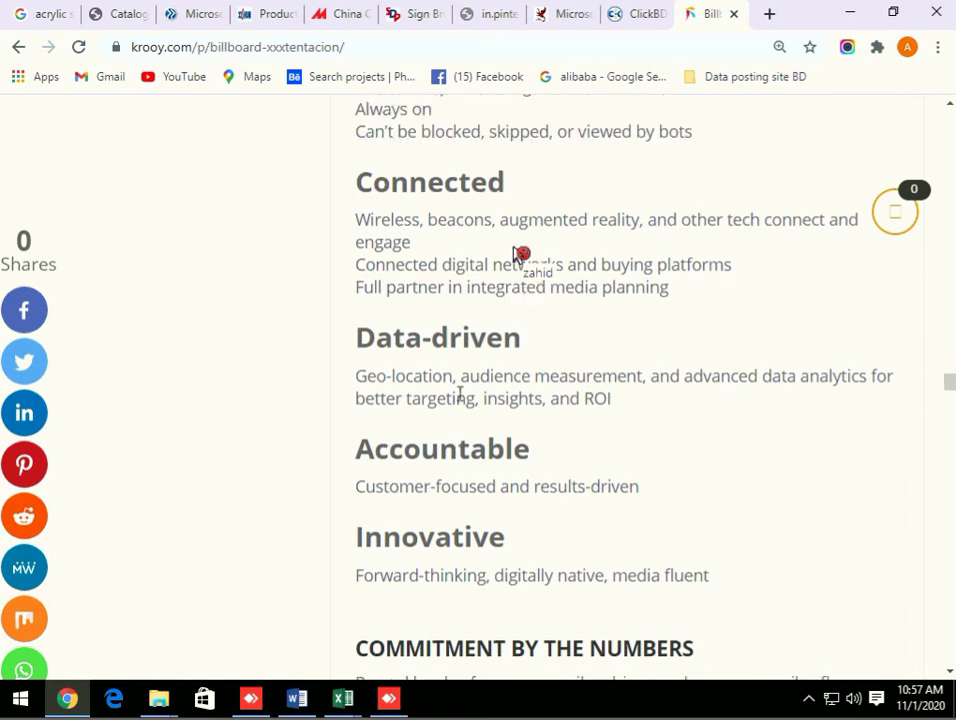
scroll(513, 254, "up", 10)
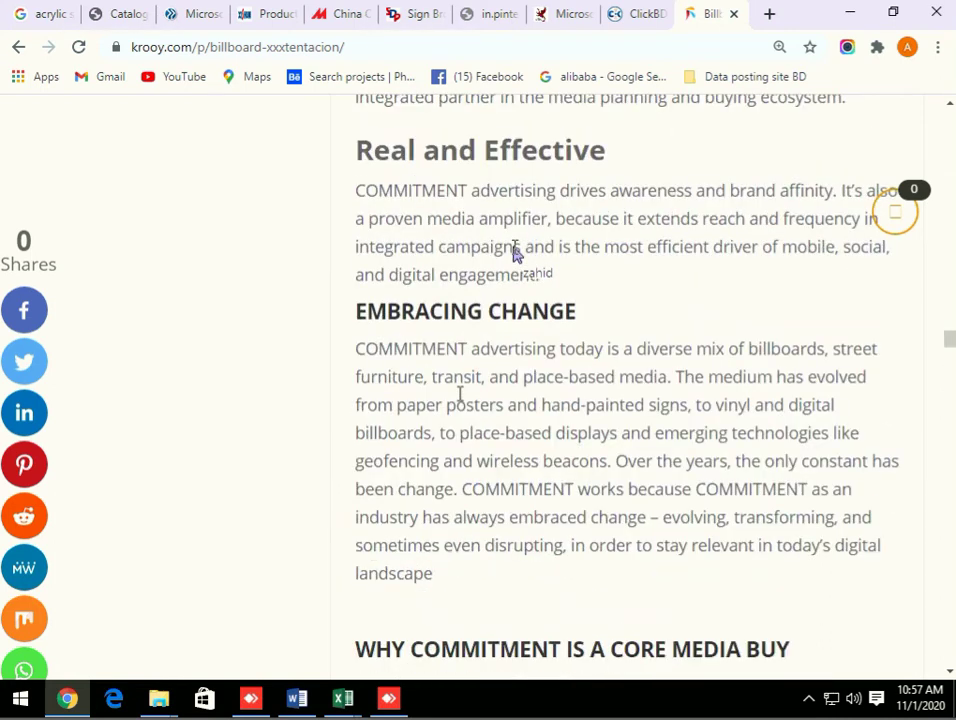
scroll(514, 252, "up", 9)
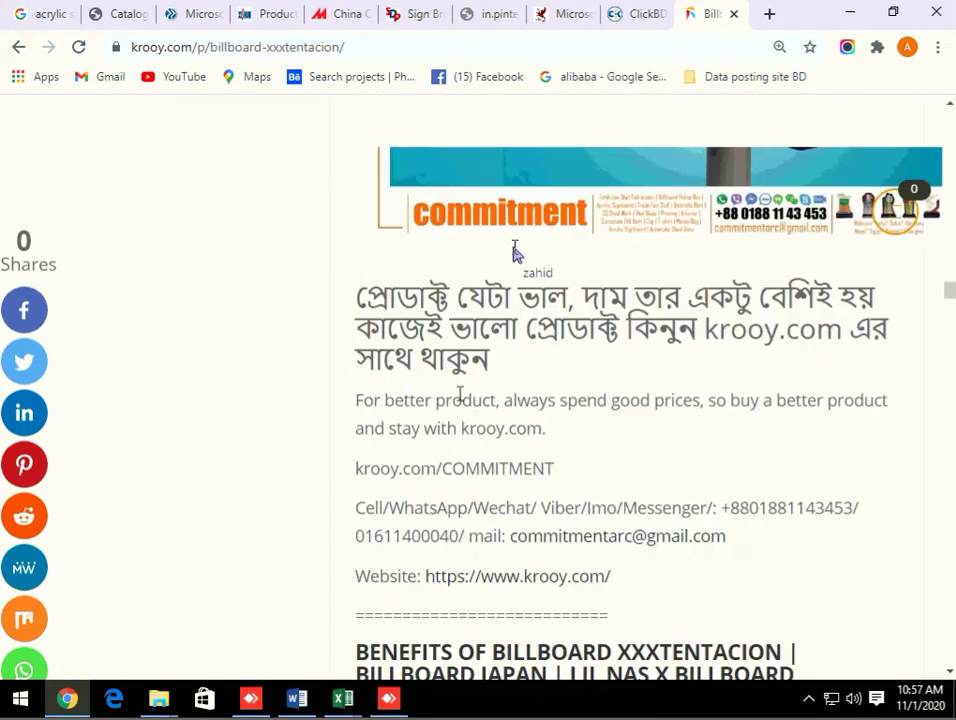
scroll(515, 254, "down", 5)
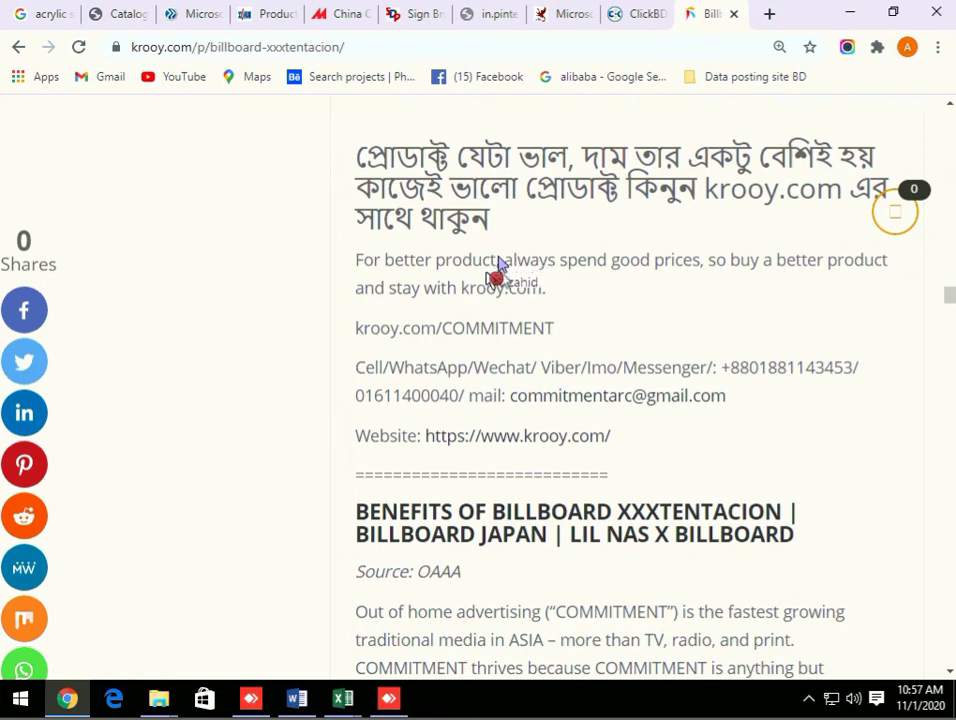
scroll(505, 262, "up", 3)
scroll(500, 270, "down", 9)
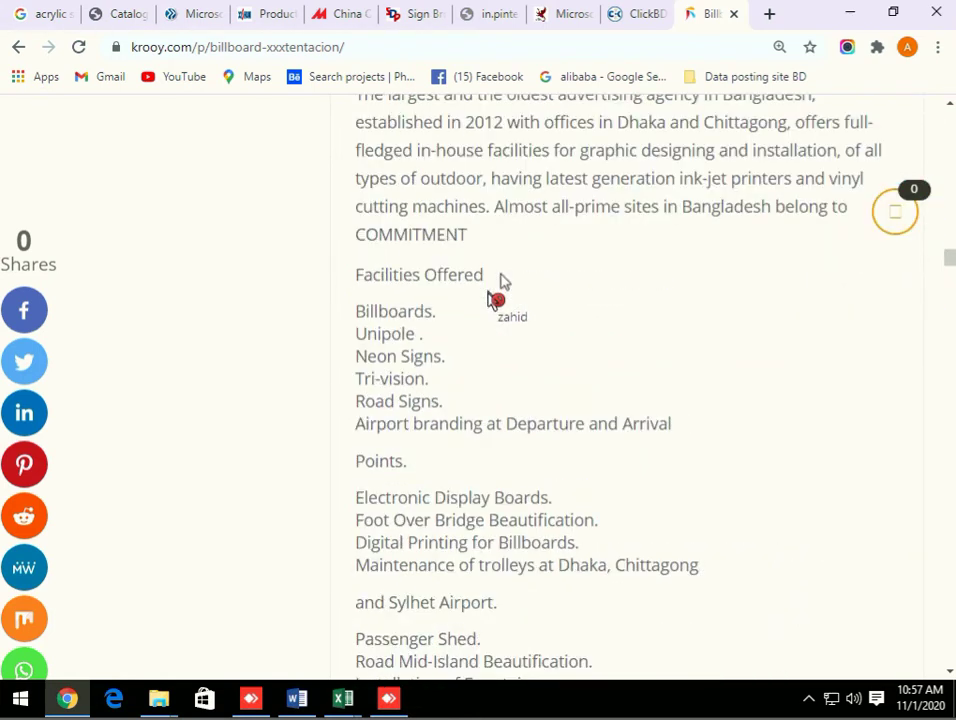
scroll(490, 300, "up", 2)
scroll(490, 300, "up", 7)
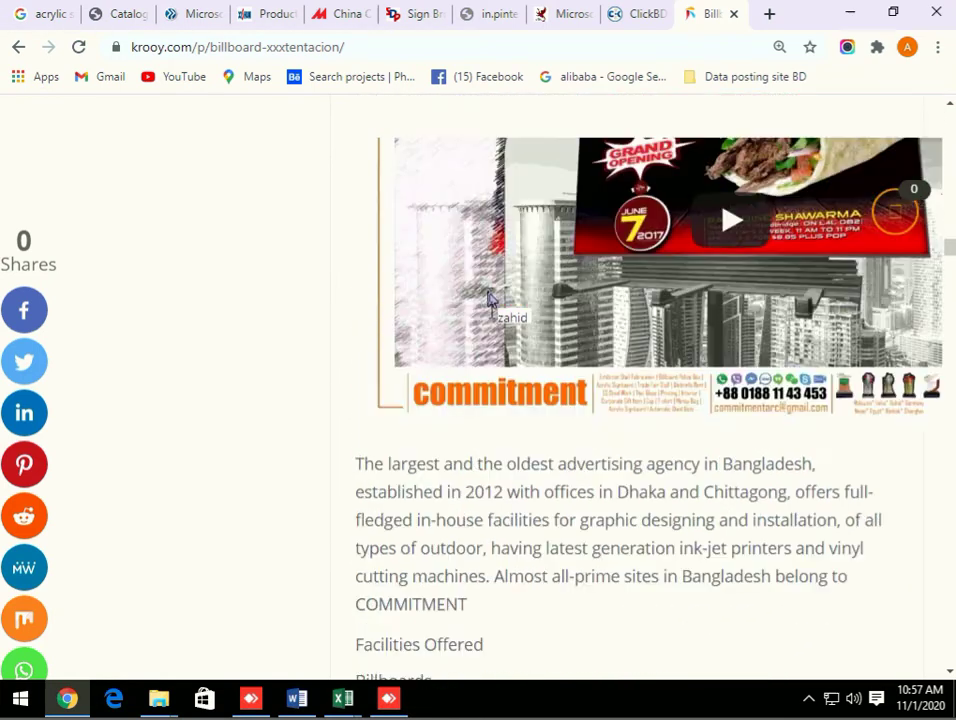
scroll(490, 300, "up", 10)
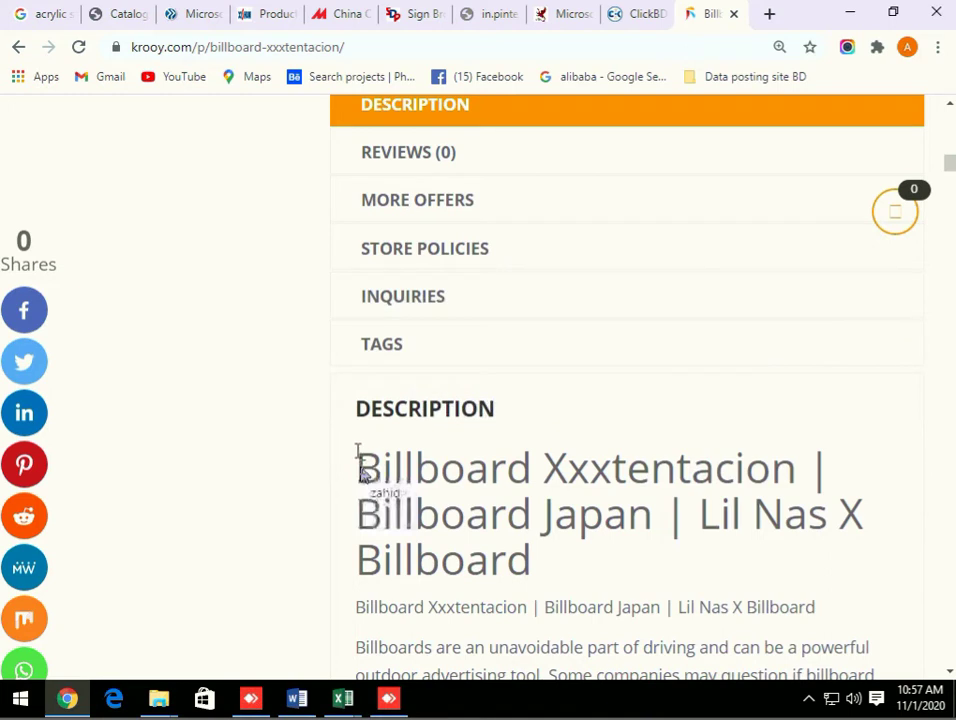
Select the listing's entire description text, from the heading "Billboard Xxxtentacion | Billboard Japan | Lil Nas X Billboard" through the Pocket link at its end.
left_click_drag(362, 470, 537, 556)
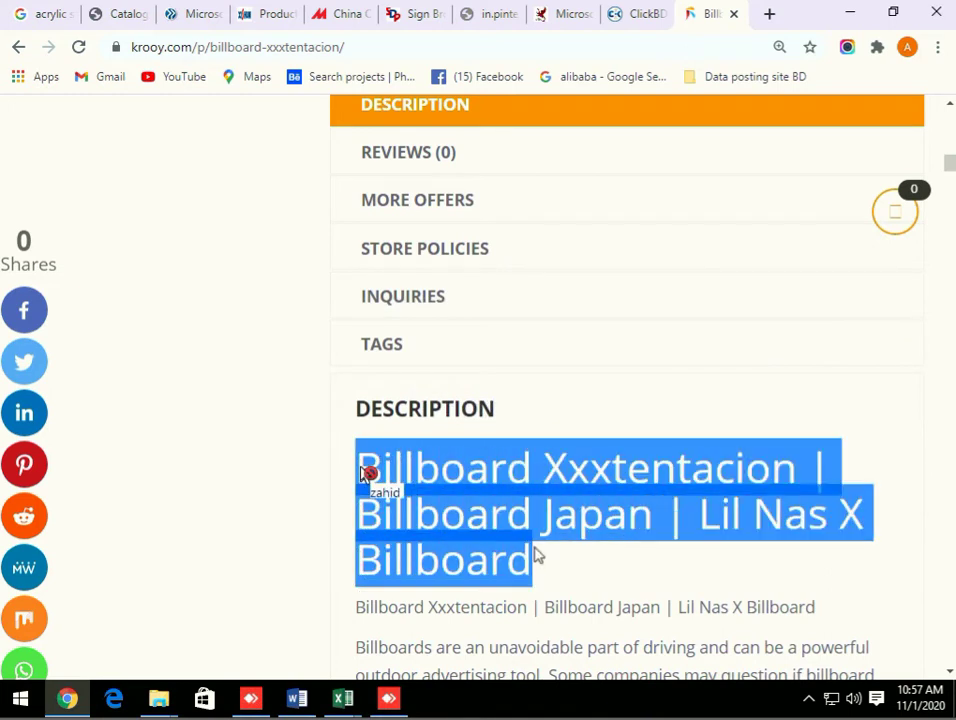
left_click(590, 579)
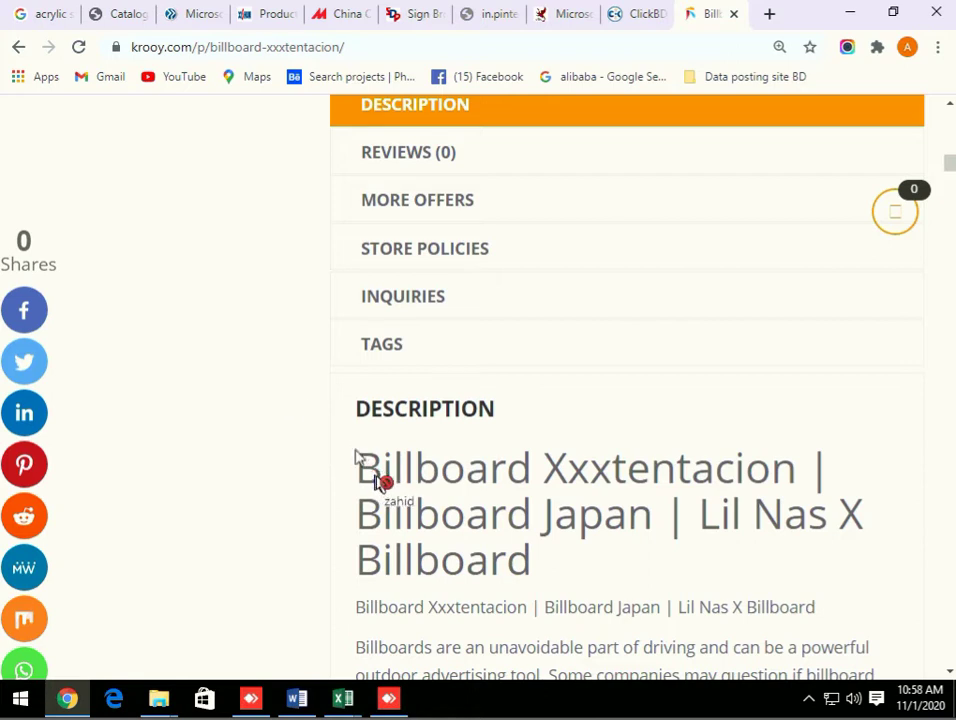
left_click_drag(378, 485, 380, 485)
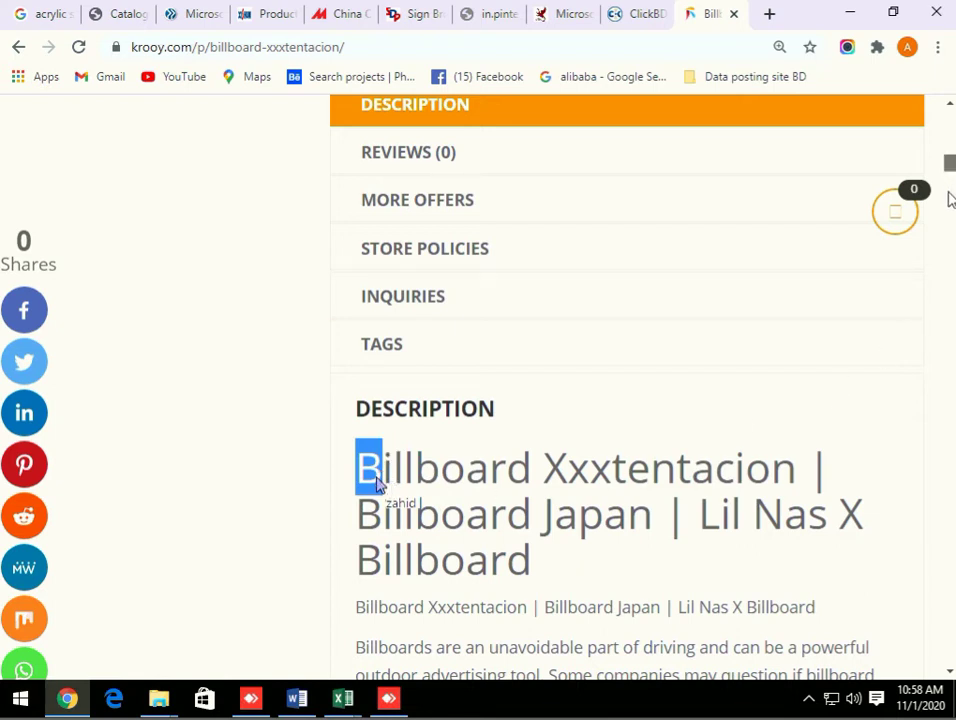
scroll(950, 197, "down", 15)
scroll(935, 419, "down", 15)
scroll(935, 493, "down", 15)
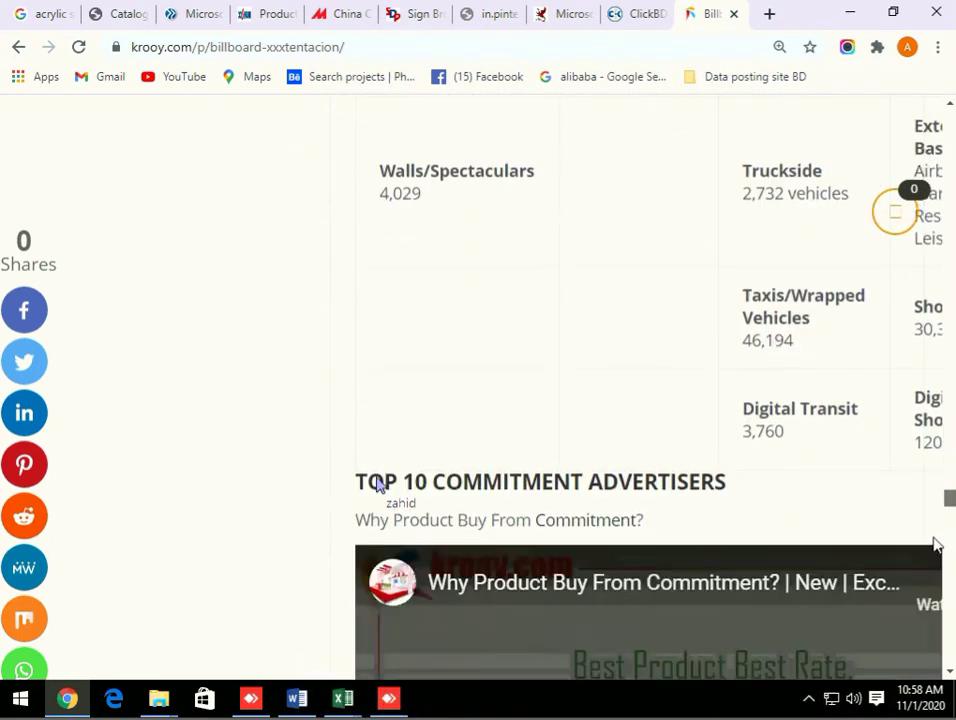
scroll(935, 545, "down", 15)
scroll(935, 590, "down", 15)
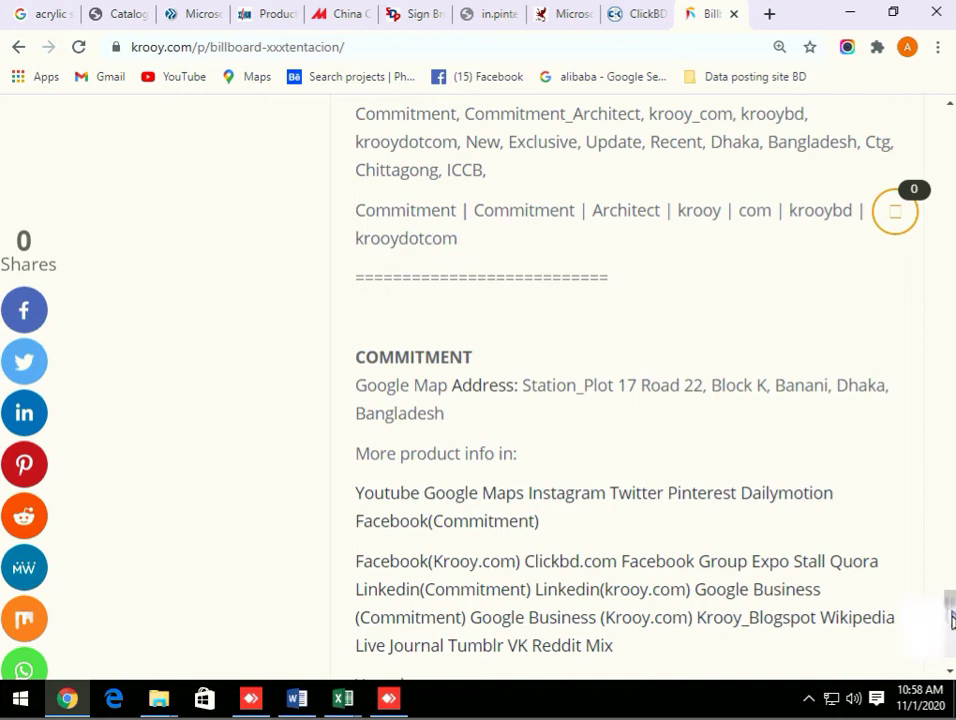
scroll(952, 628, "down", 15)
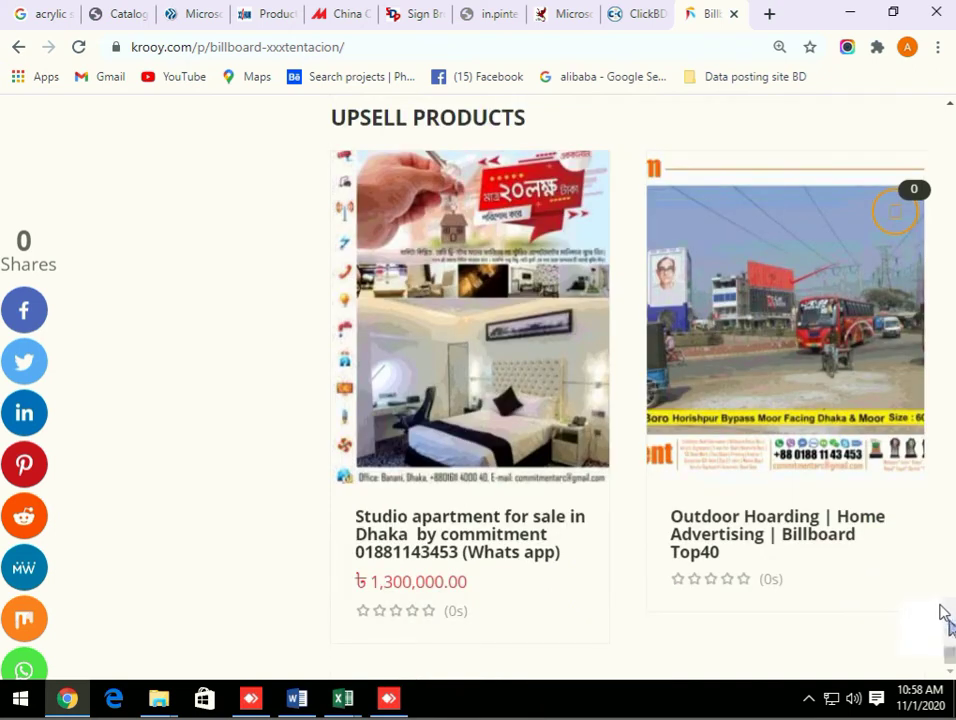
scroll(884, 597, "up", 15)
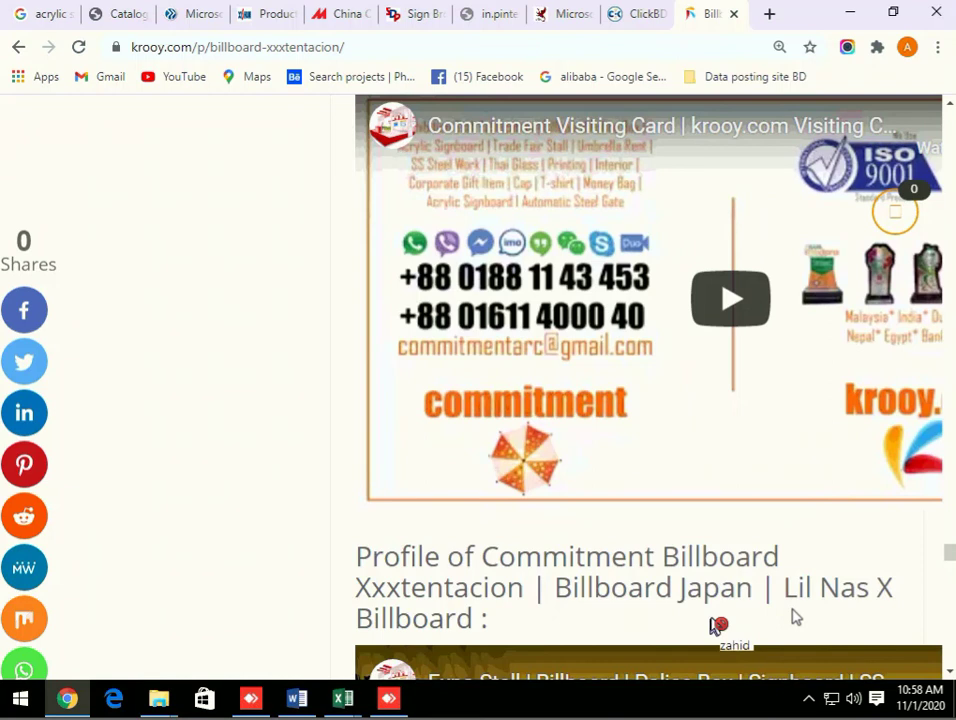
scroll(717, 619, "down", 1)
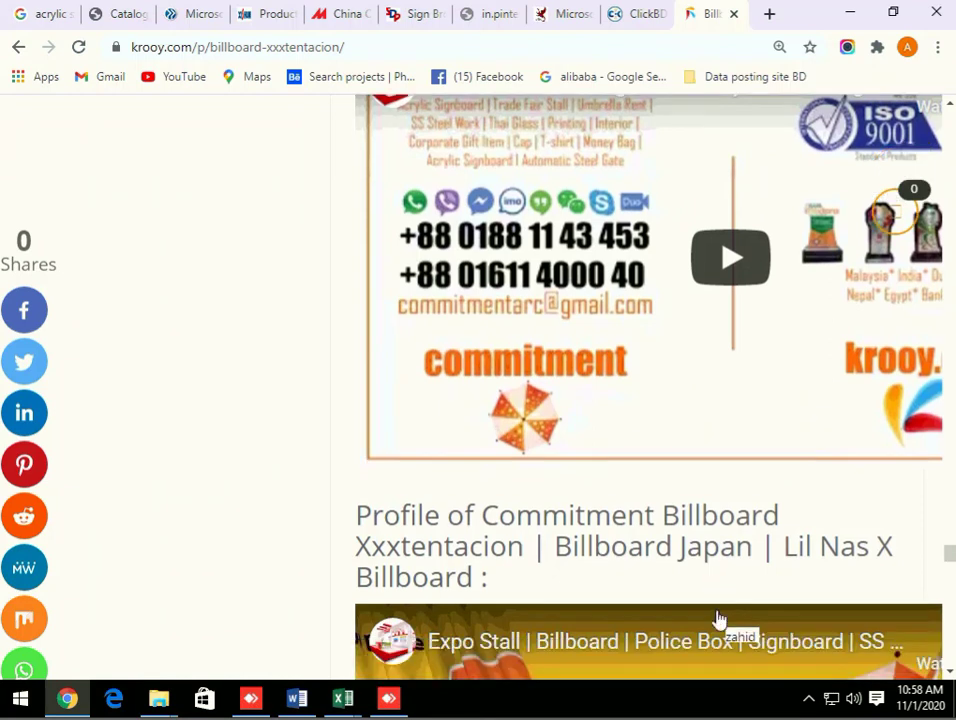
scroll(717, 619, "down", 10)
scroll(717, 619, "down", 5)
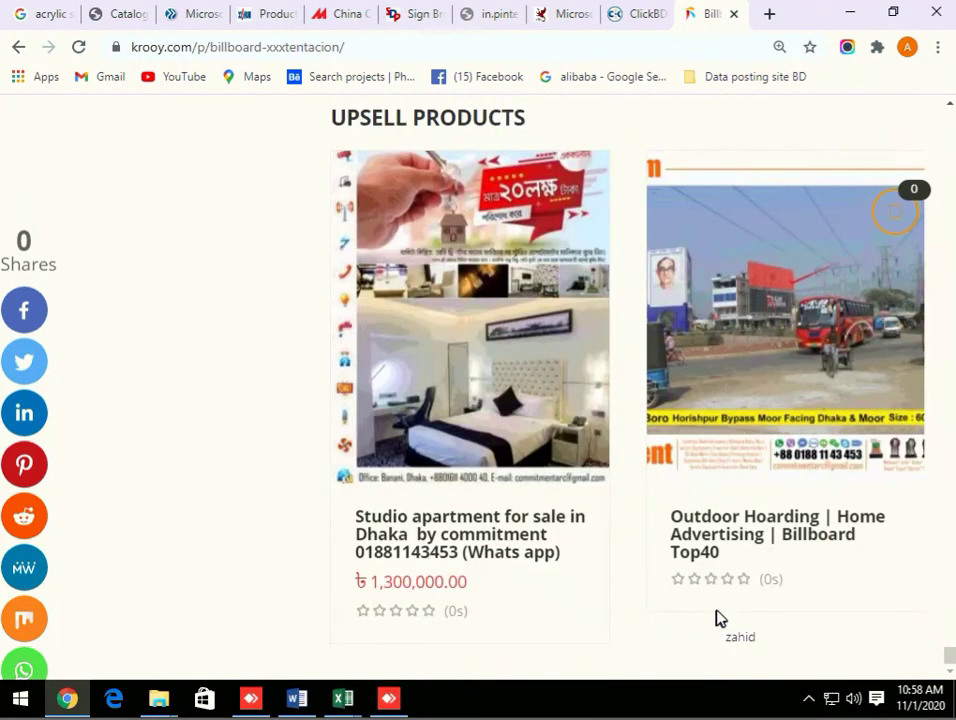
scroll(717, 619, "up", 5)
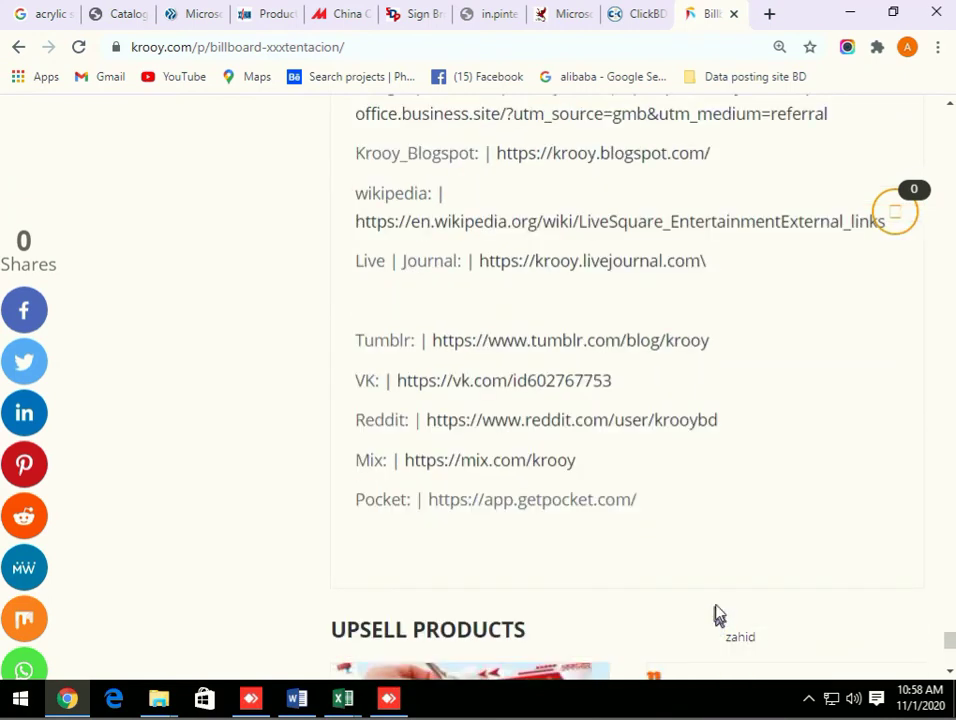
triple_click(652, 510)
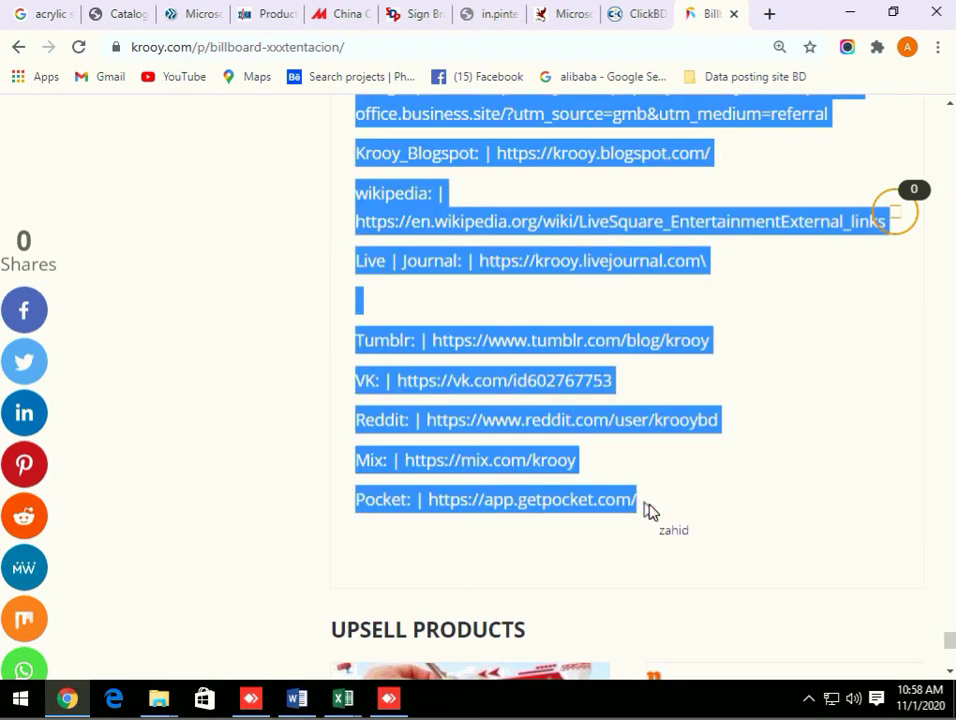
Copy the selected description text of the krooy.com Billboard Xxxtentacion listing.
scroll(652, 510, "up", 8)
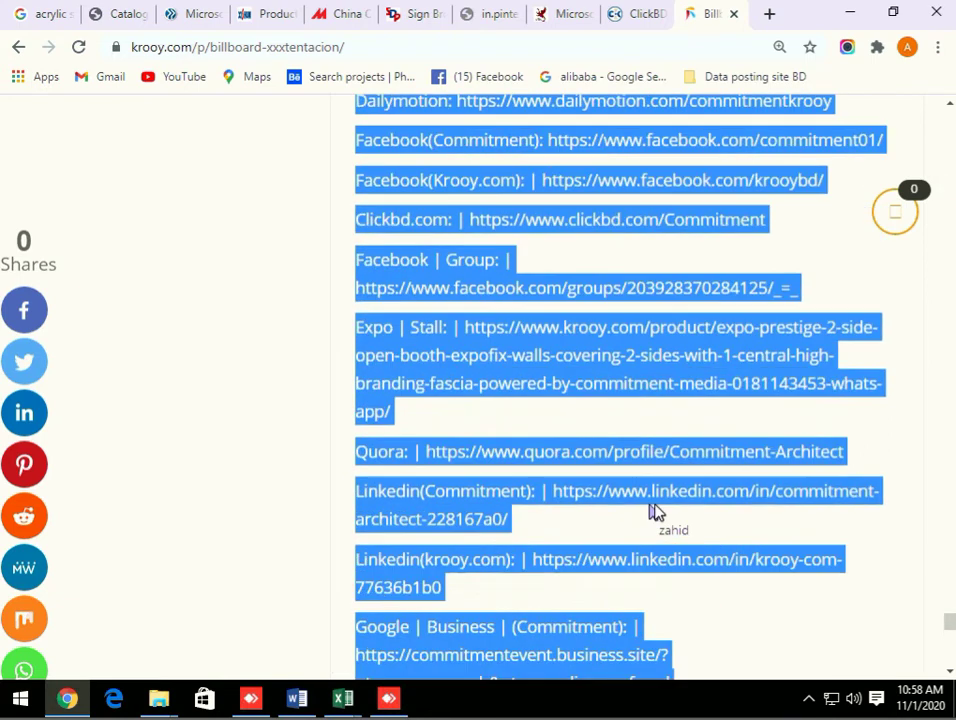
scroll(655, 510, "up", 1)
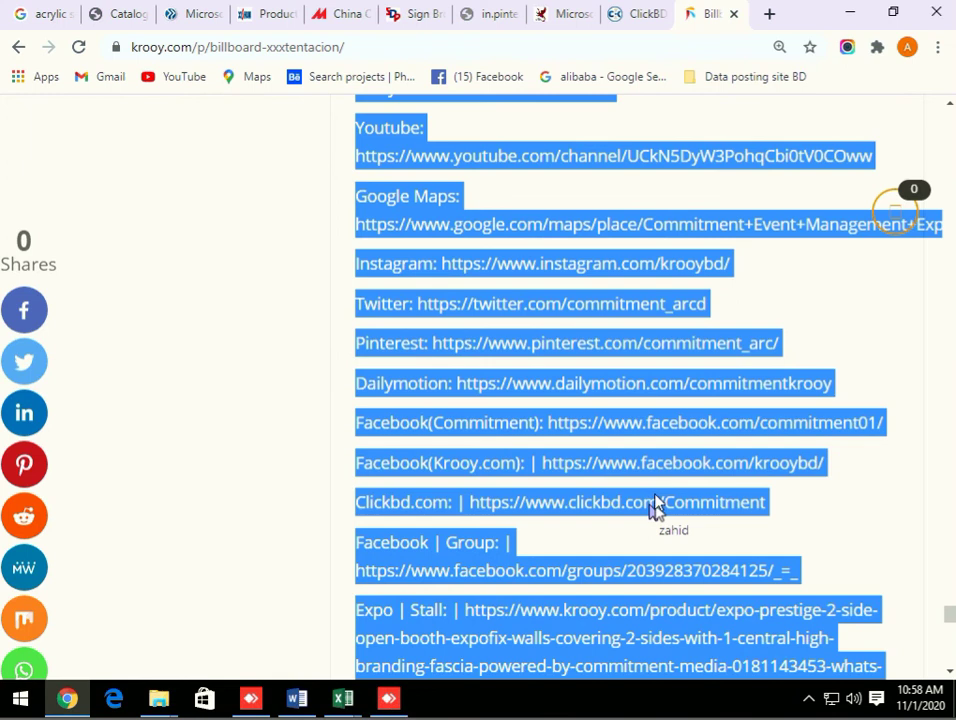
scroll(655, 505, "up", 12)
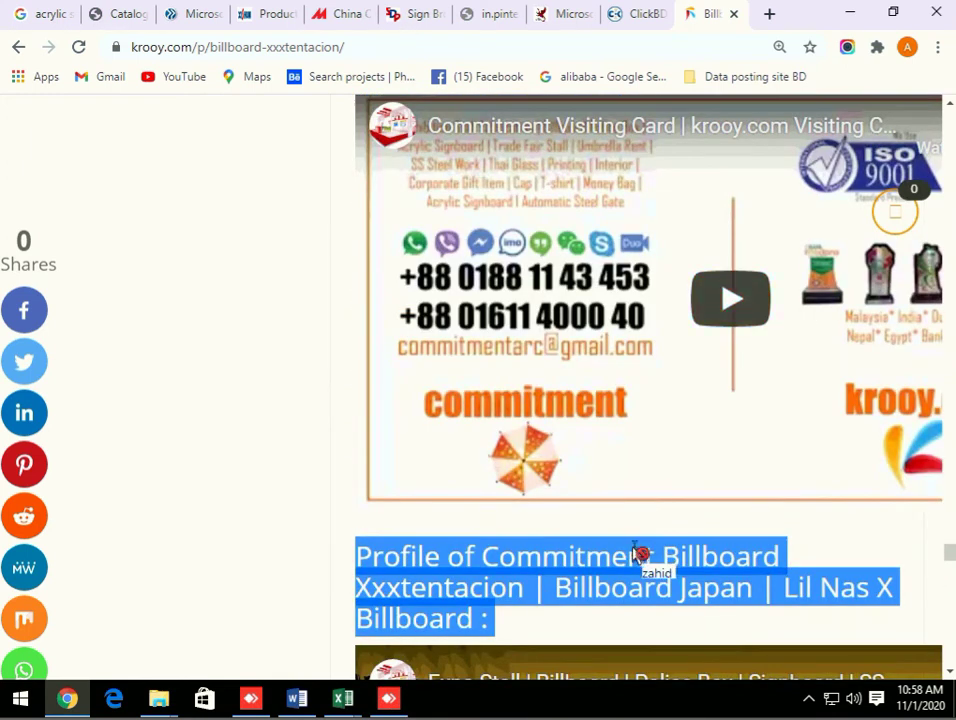
scroll(637, 553, "up", 5)
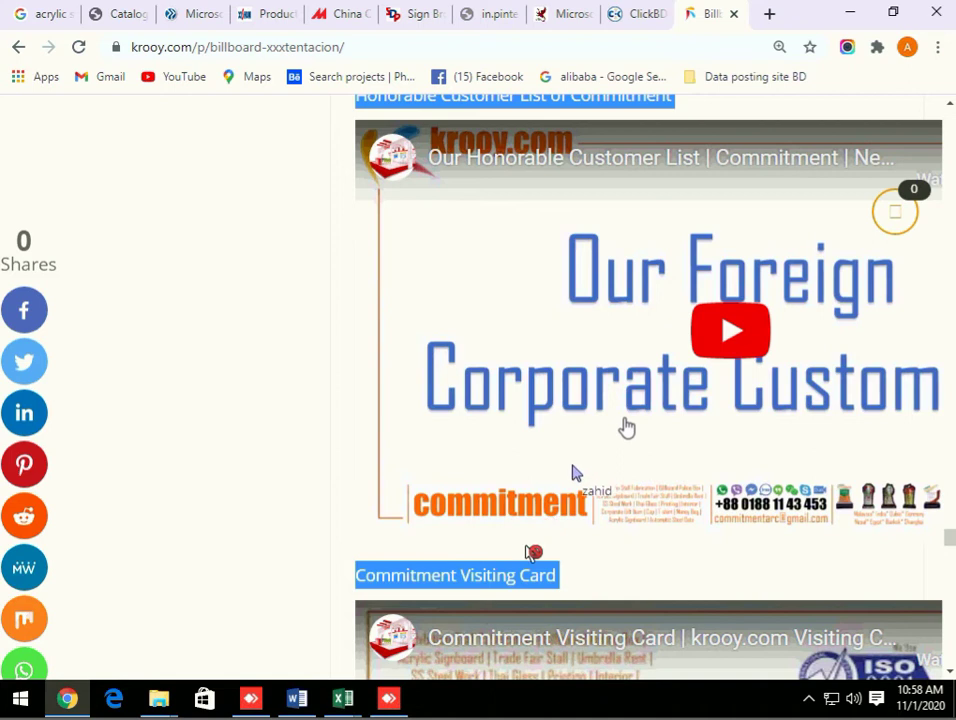
scroll(627, 428, "down", 5)
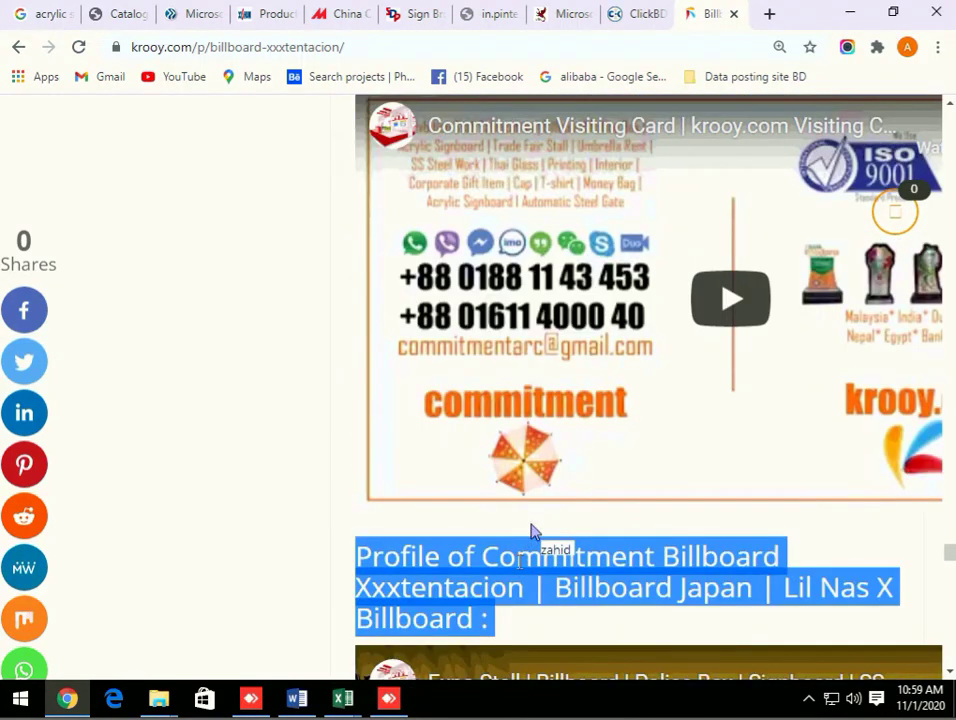
right_click(519, 562)
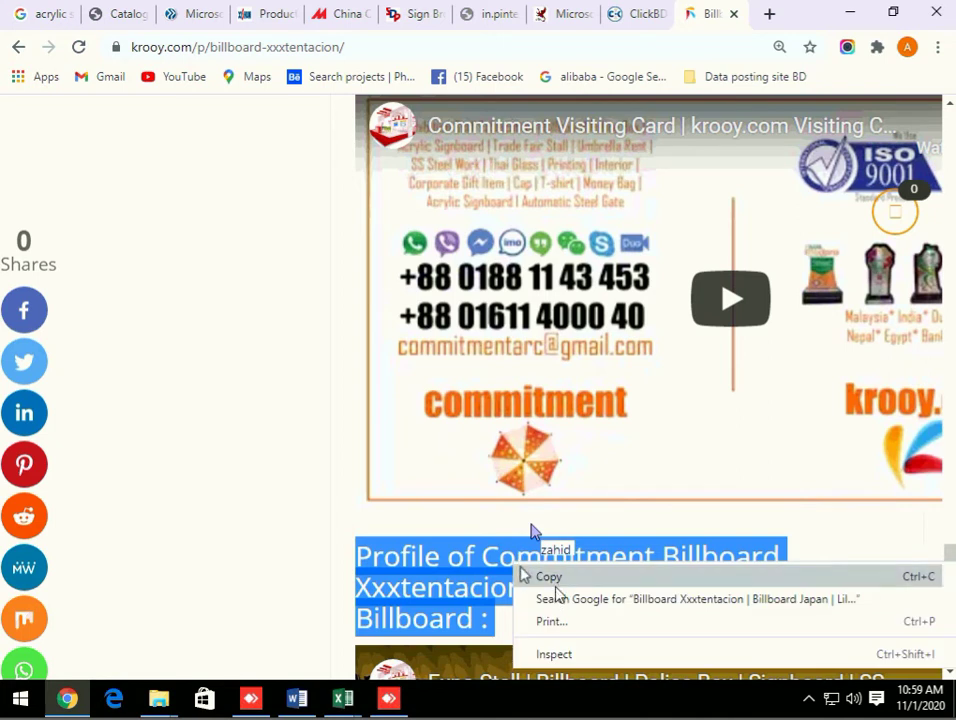
left_click(549, 577)
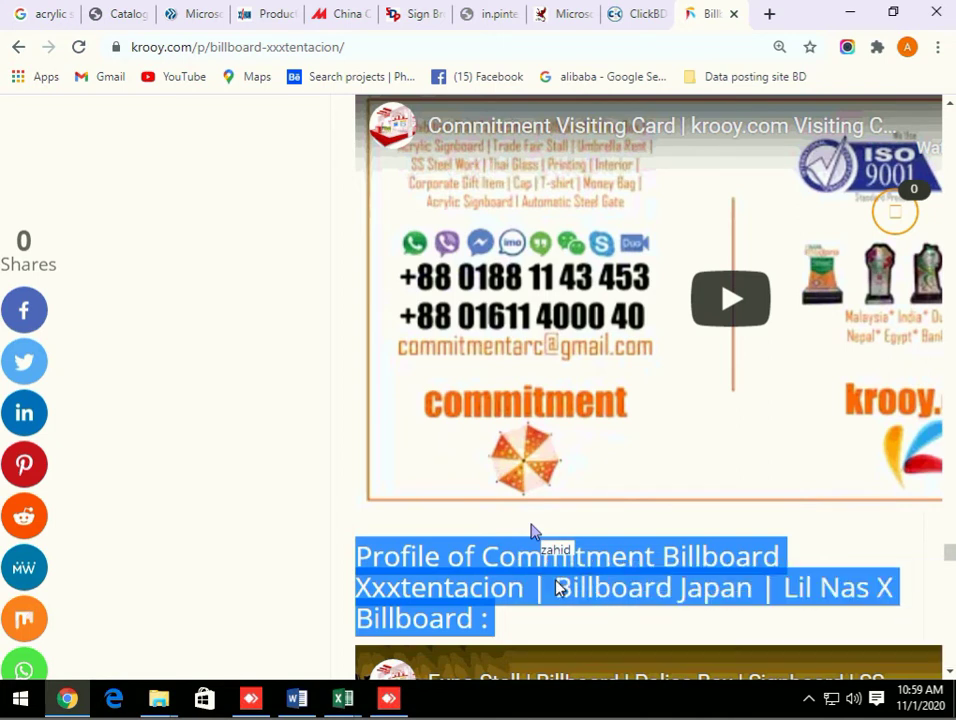
Switch to the ClickBD ad form and reposition its tab directly after the krooy.com listing's tab.
left_click(634, 16)
left_click_drag(634, 16, 603, 505)
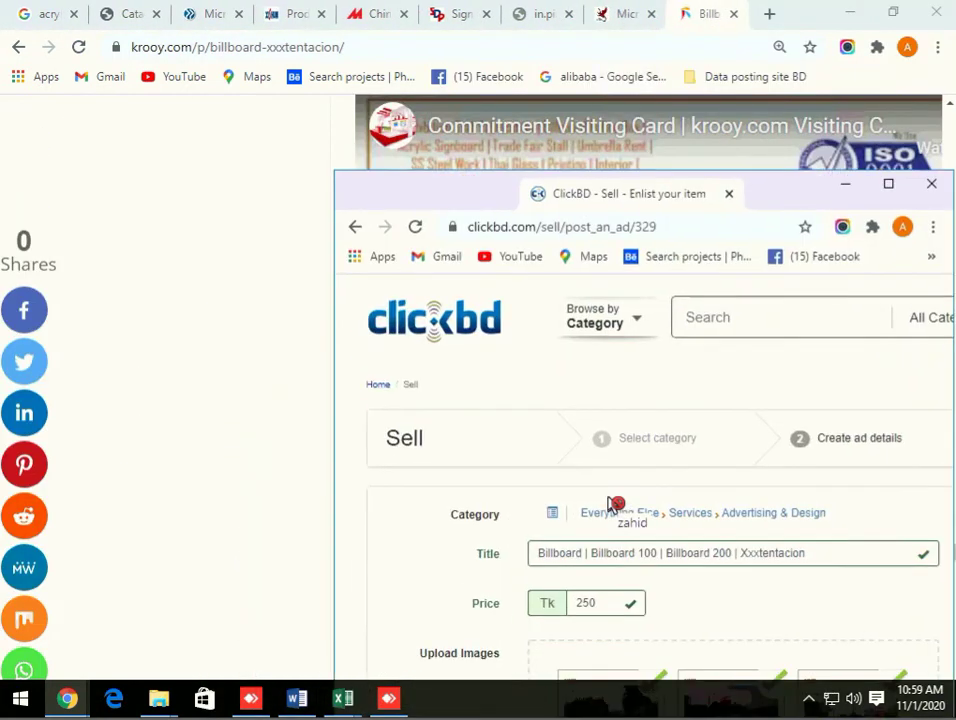
left_click_drag(735, 13, 627, 31)
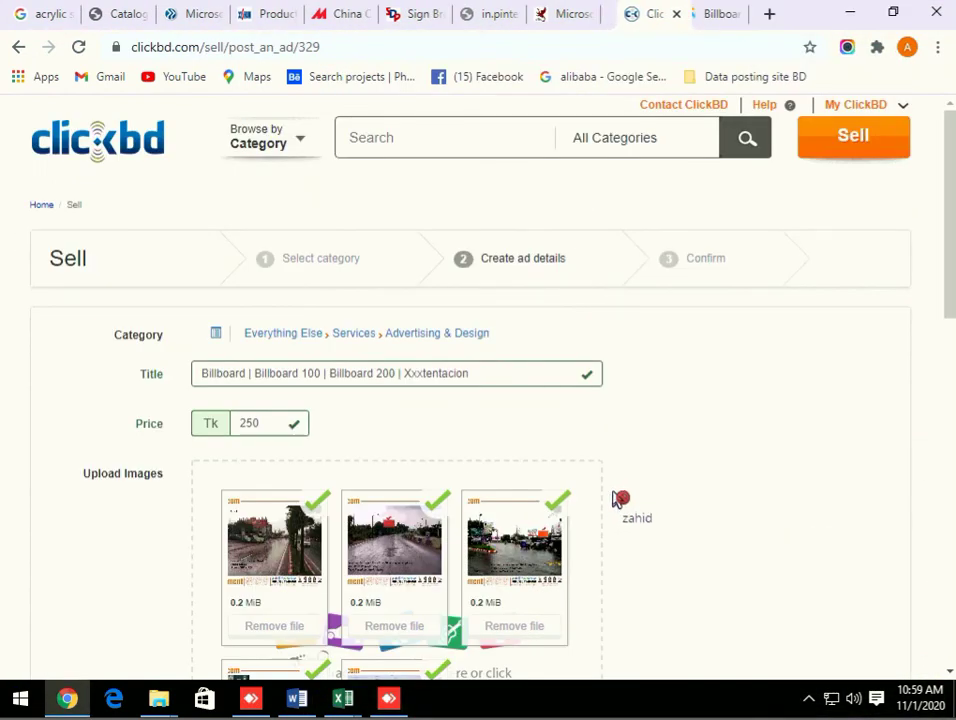
left_click_drag(614, 491, 617, 490)
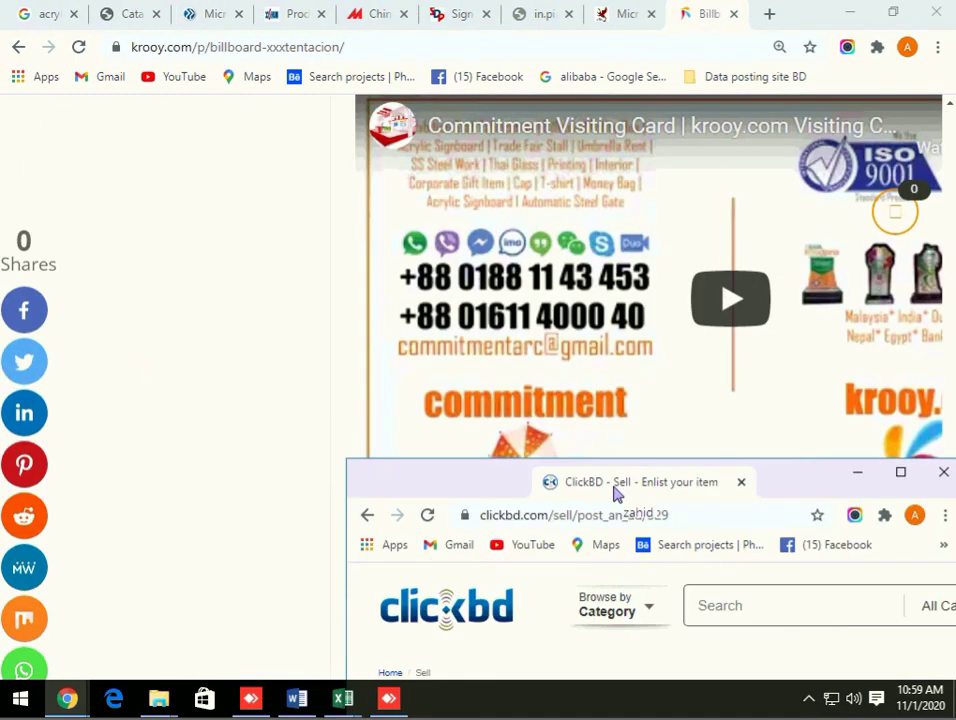
mouse_move(617, 491)
left_mouse_down()
mouse_move(548, 488)
mouse_move(591, 445)
mouse_move(607, 383)
mouse_move(679, 241)
mouse_move(715, 30)
mouse_move(764, 17)
left_mouse_up()
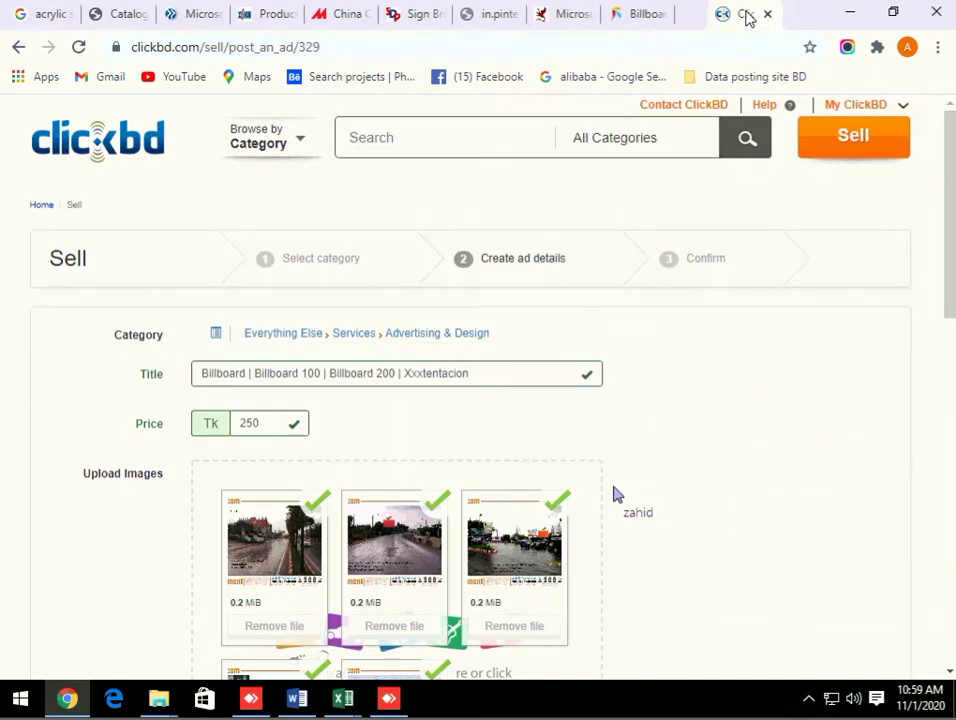
left_click_drag(748, 18, 747, 17)
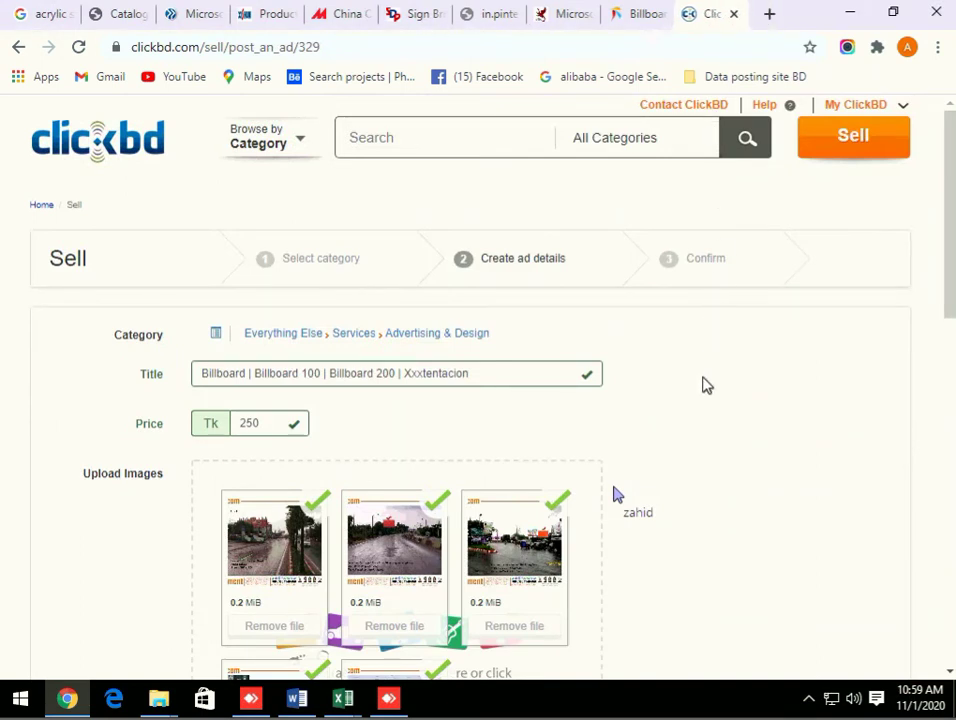
Paste the copied krooy.com listing text into the ad's description on a new line below the hashtag and keyword lines.
scroll(706, 385, "down", 6)
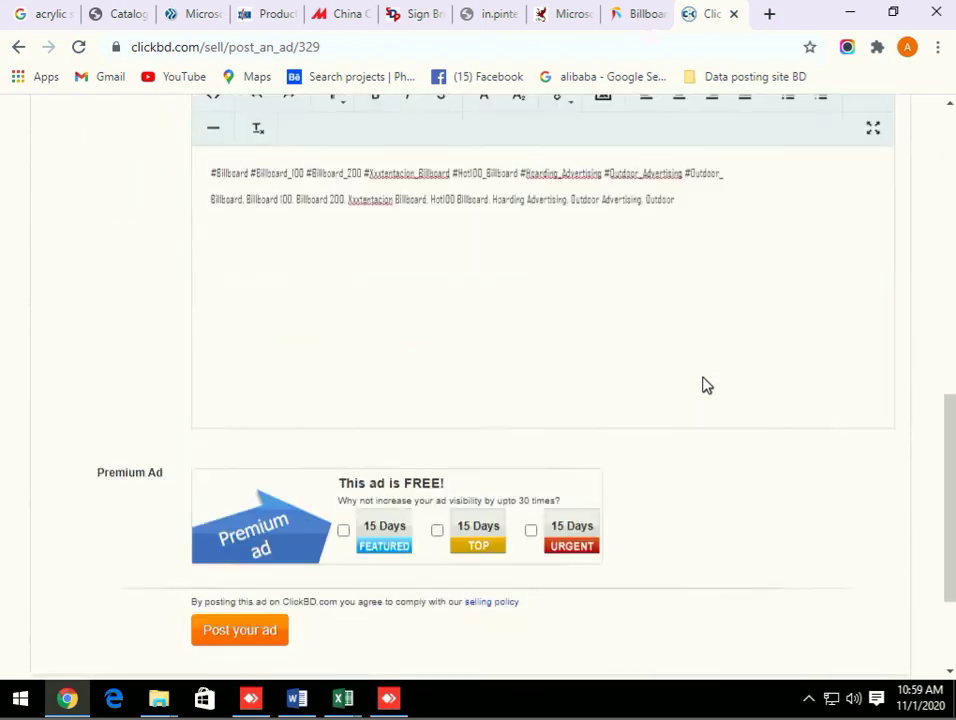
scroll(704, 385, "down", 3)
scroll(660, 361, "up", 6)
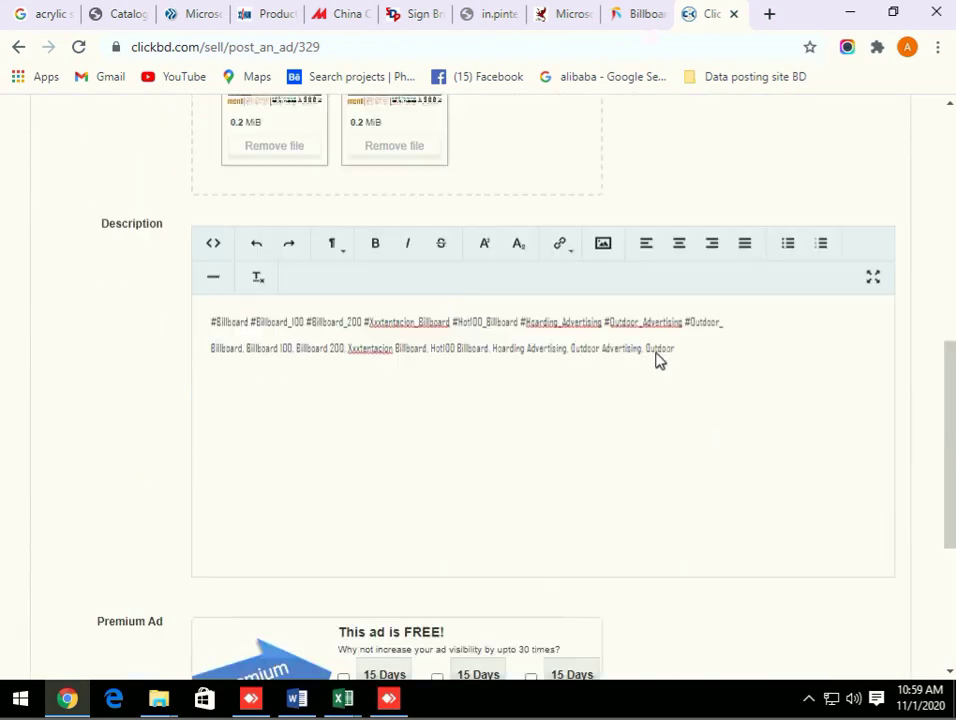
scroll(660, 361, "up", 4)
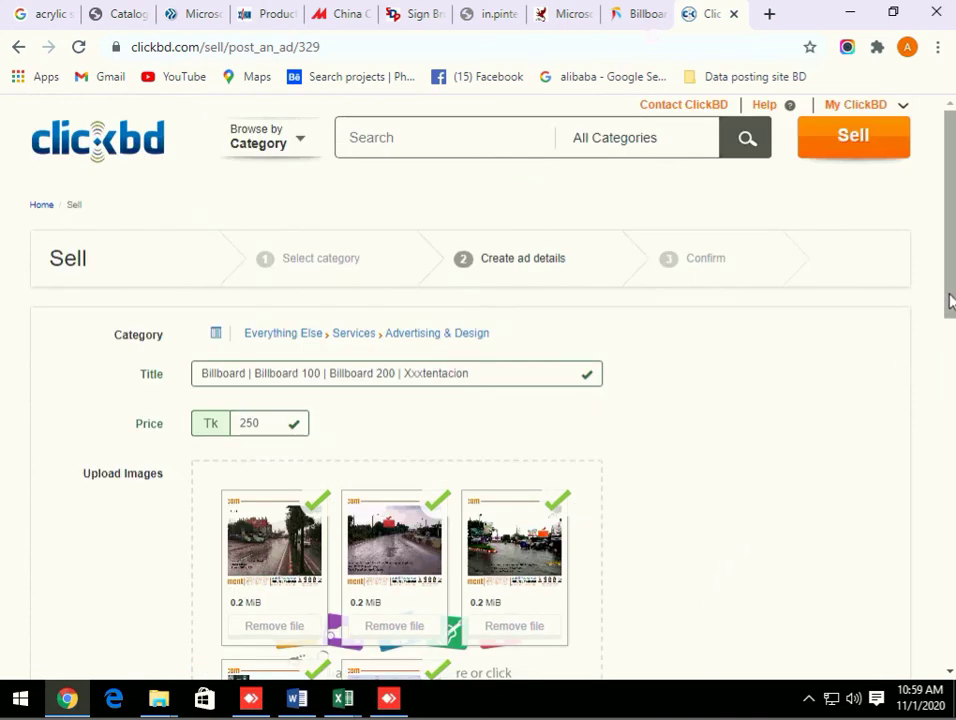
left_click_drag(950, 297, 941, 504)
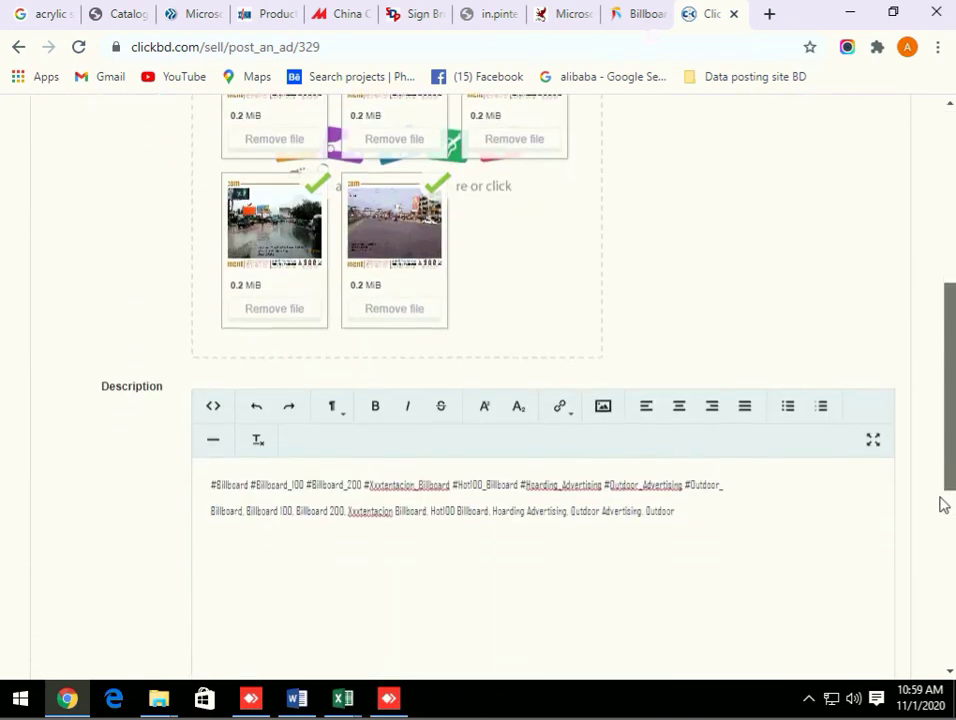
scroll(941, 504, "down", 1)
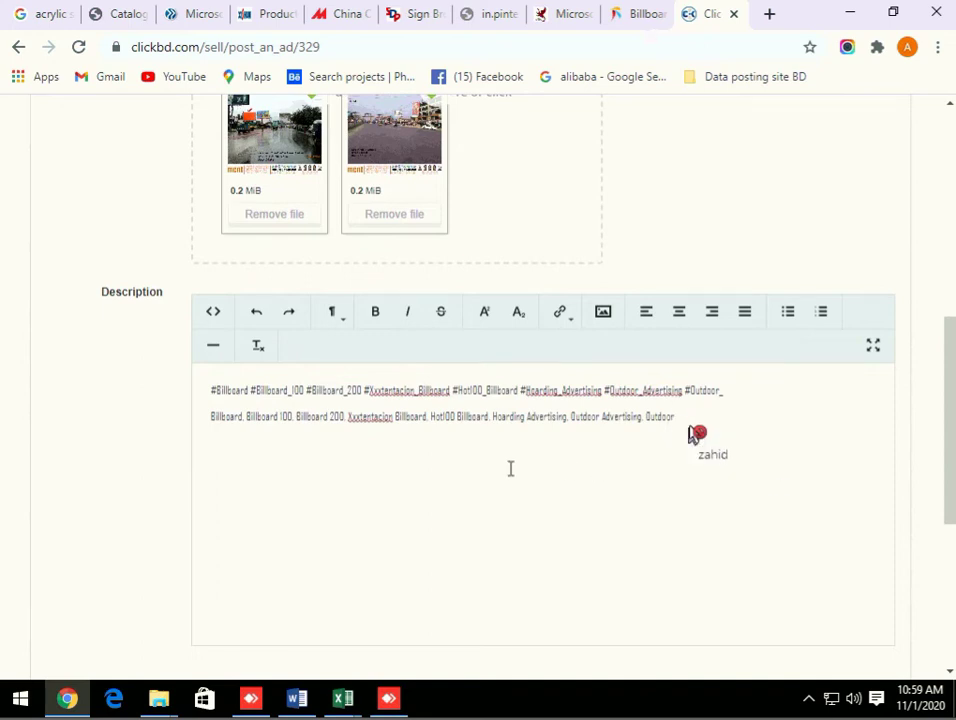
left_click(216, 452)
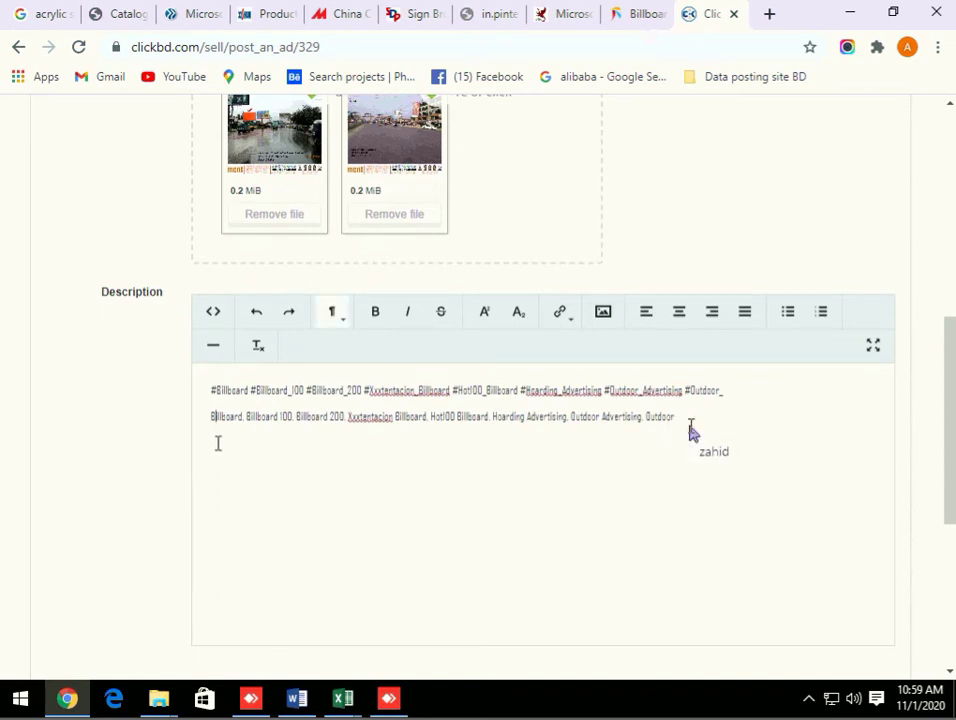
left_click(686, 432)
left_click(688, 430)
key("Return")
left_click(688, 430)
key("ctrl+v")
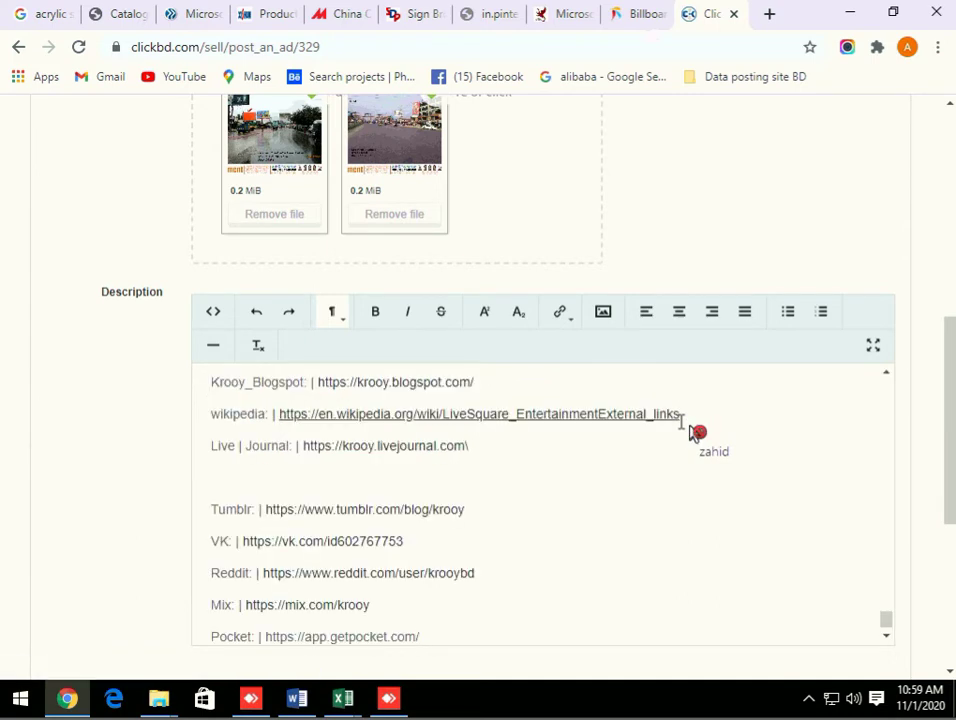
left_click(692, 432)
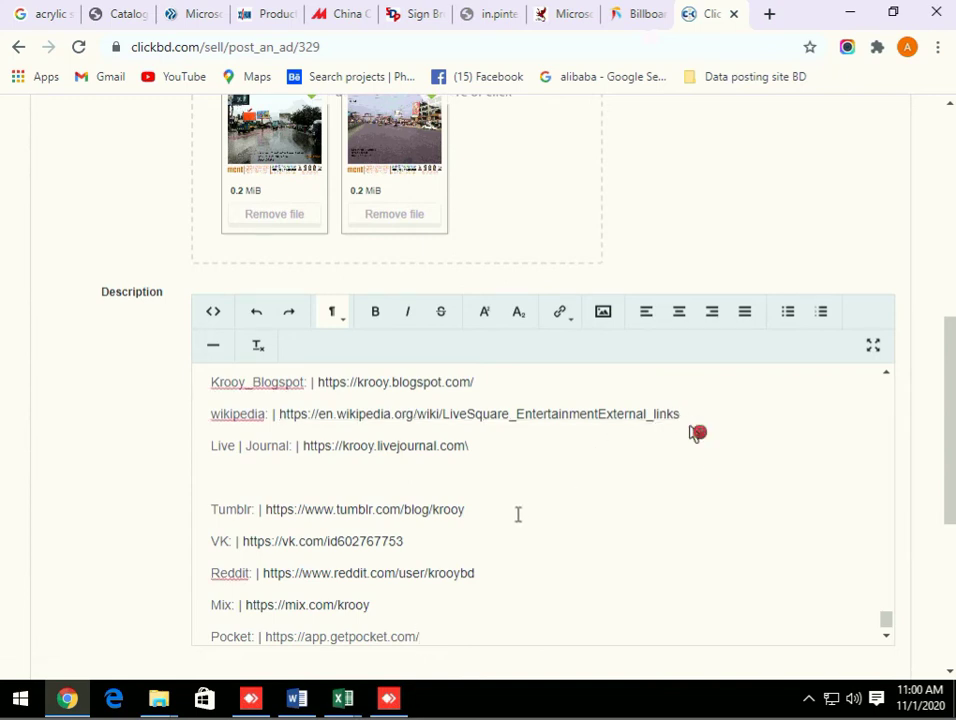
Review the pasted description from its closing links back to the hashtag lines, then down to the "BE SMART" section.
scroll(697, 432, "up", 10)
scroll(868, 614, "up", 10)
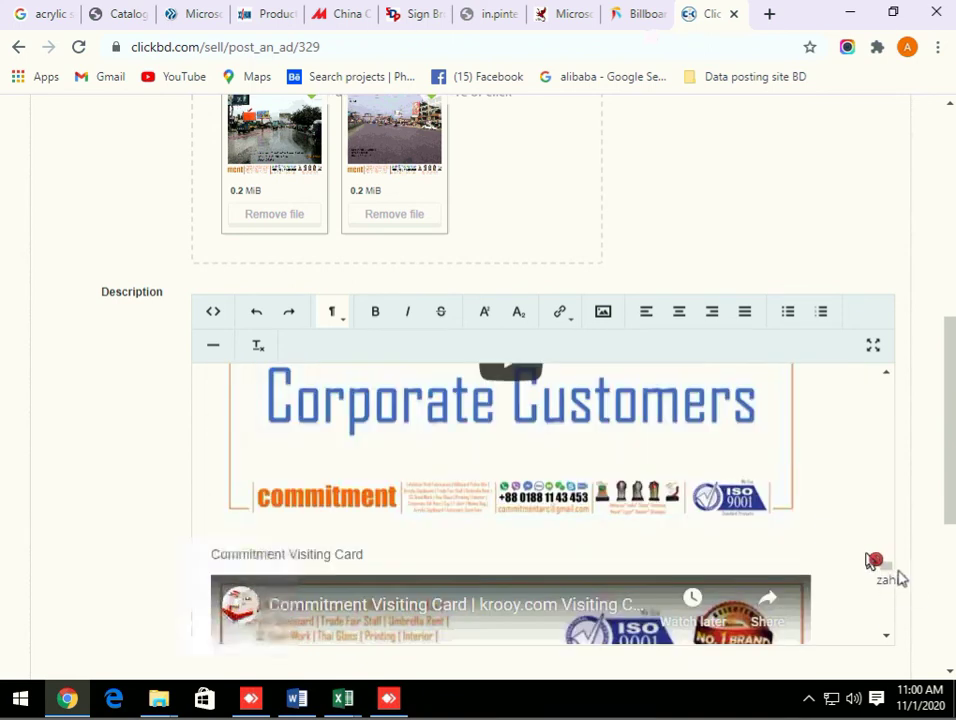
scroll(868, 560, "up", 5)
scroll(868, 560, "up", 10)
scroll(868, 560, "up", 10)
left_click_drag(885, 437, 886, 386)
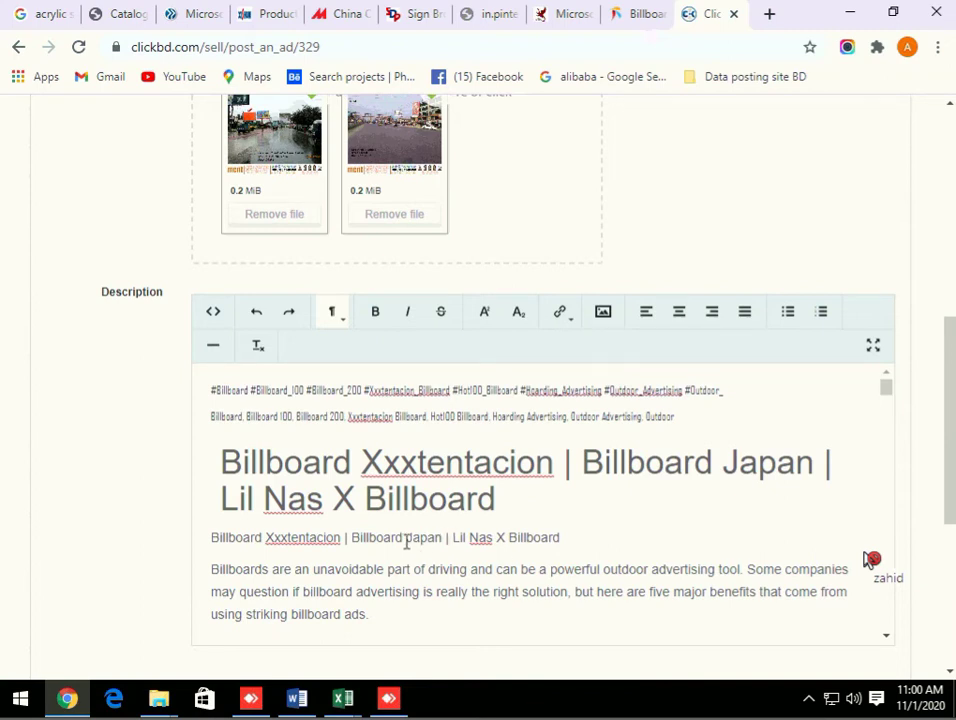
scroll(868, 560, "down", 15)
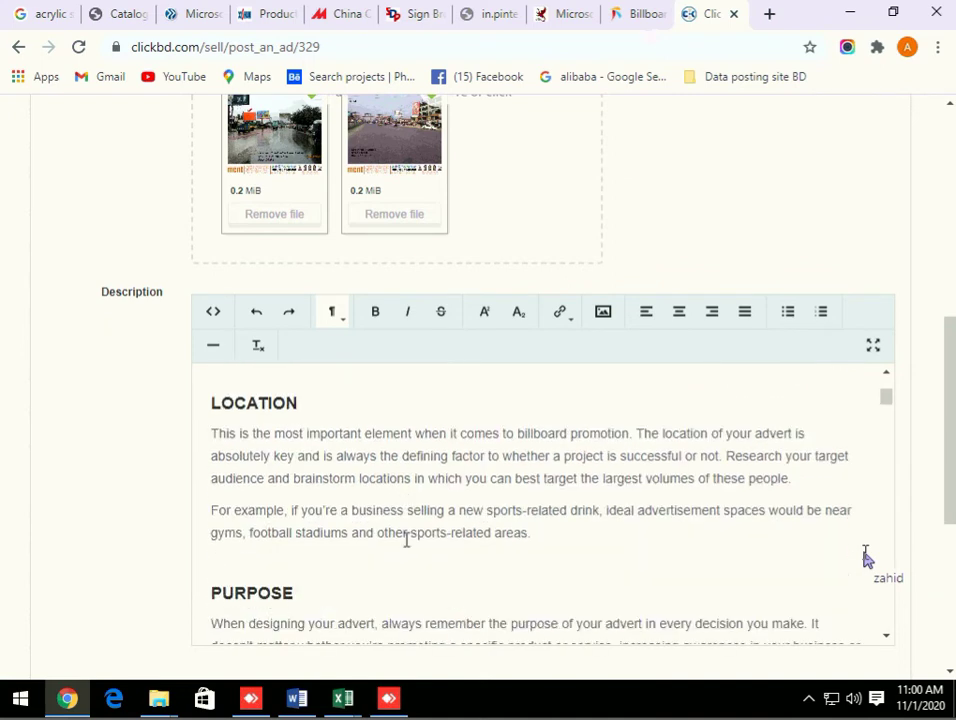
scroll(866, 558, "down", 15)
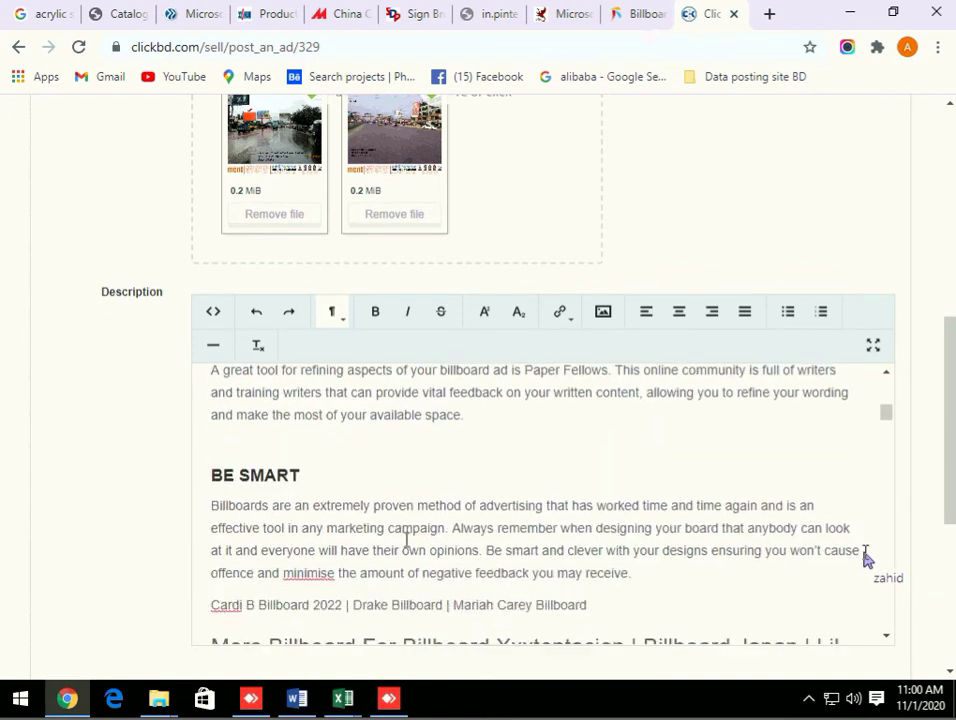
Check the ad form's title, price and uploaded images, then the description down to the "Real and Connected" section.
scroll(866, 552, "up", 20)
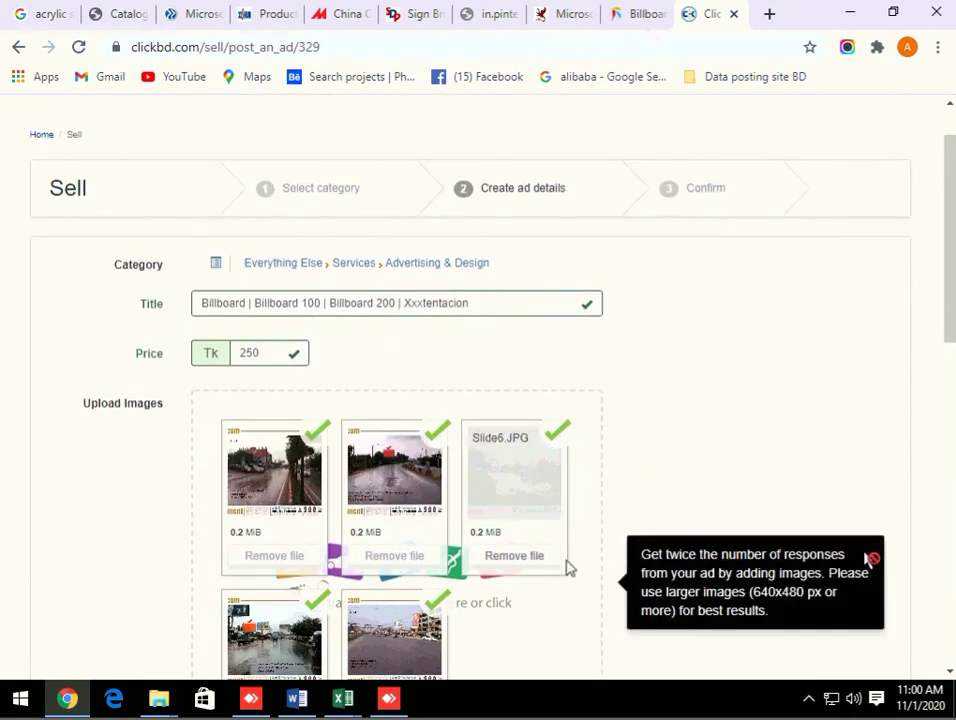
scroll(506, 568, "up", 1)
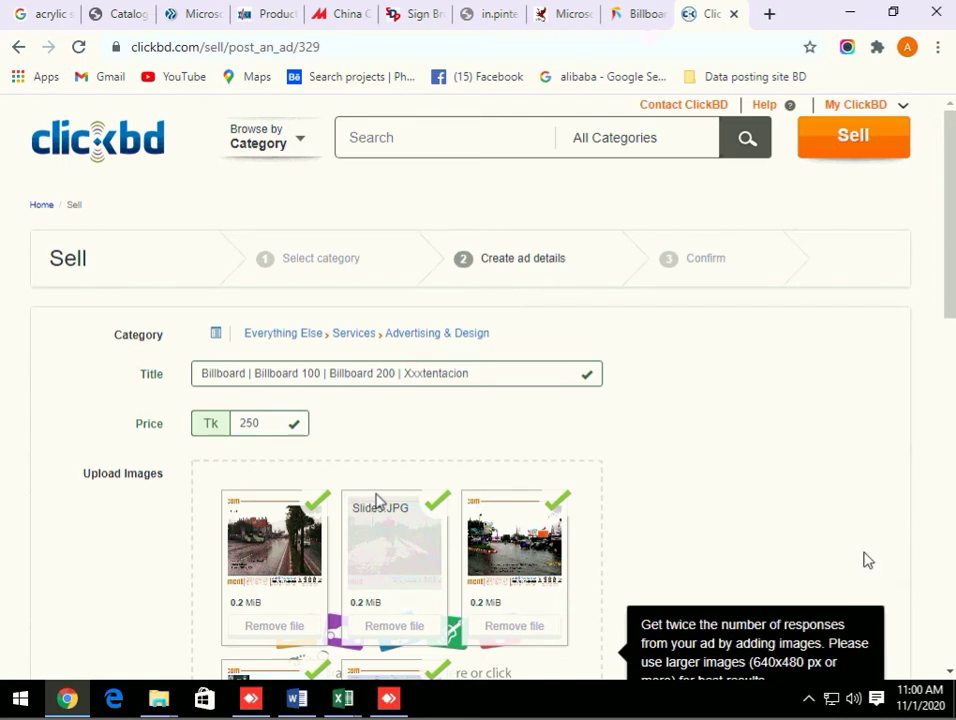
scroll(868, 560, "down", 5)
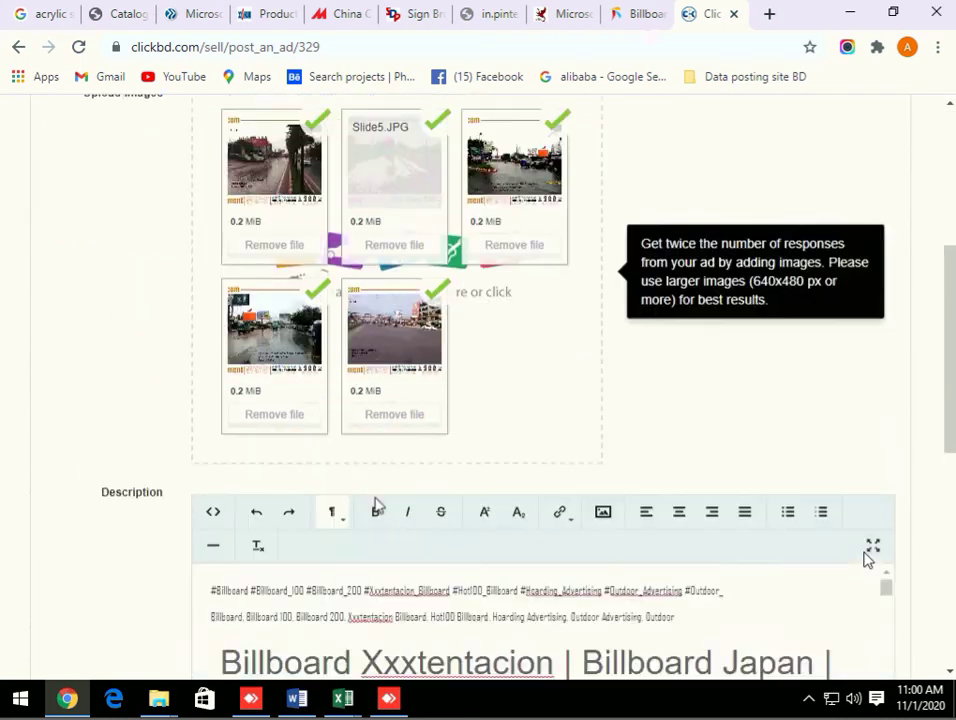
scroll(866, 552, "down", 10)
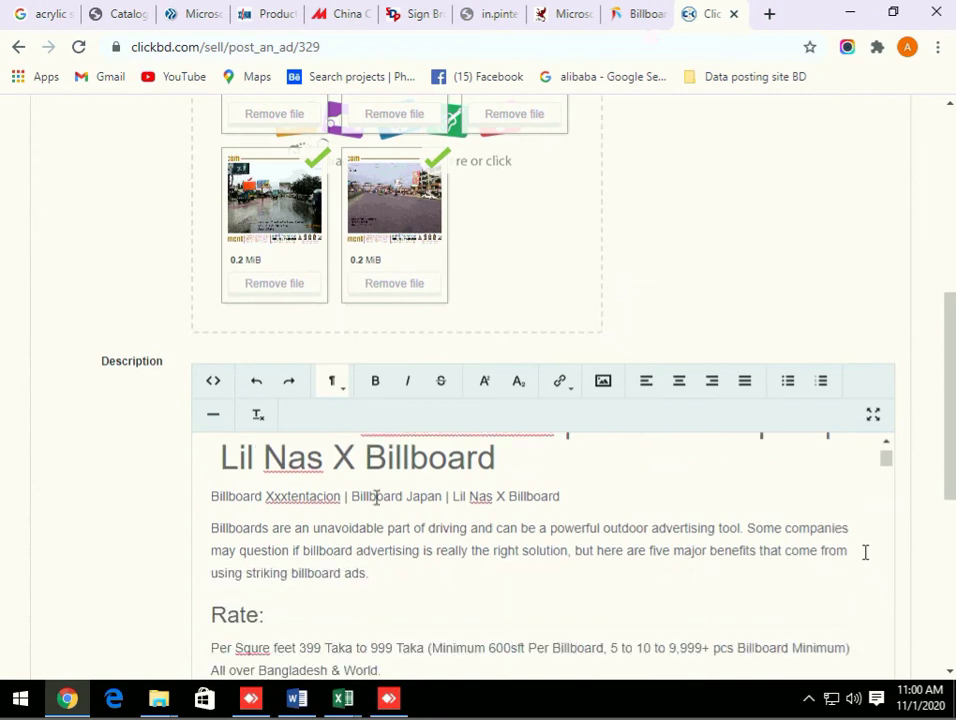
scroll(868, 556, "down", 10)
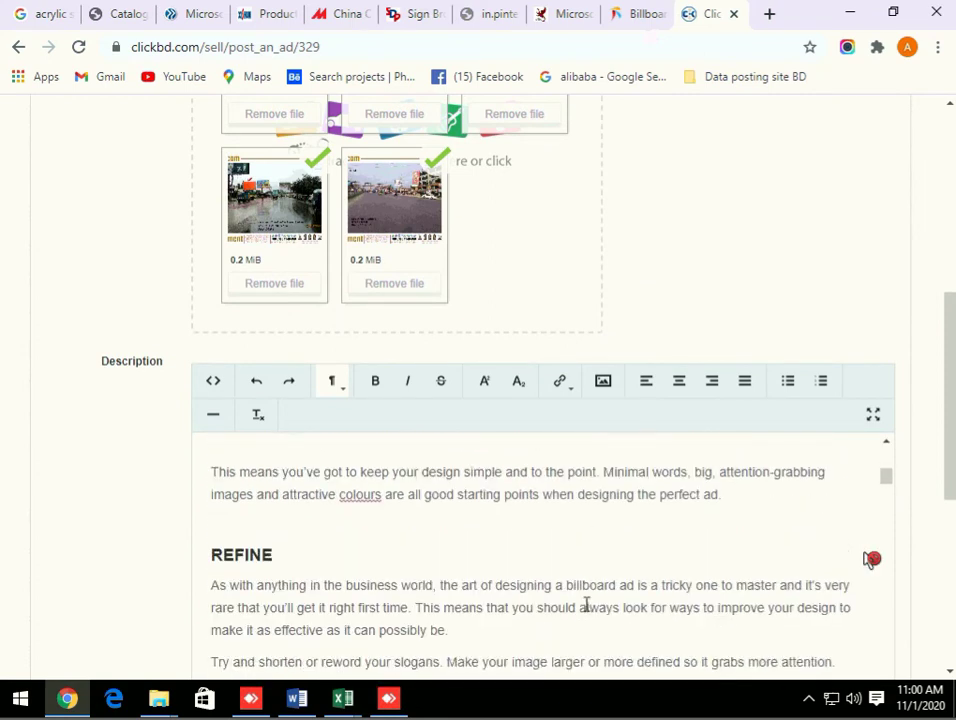
scroll(866, 552, "down", 10)
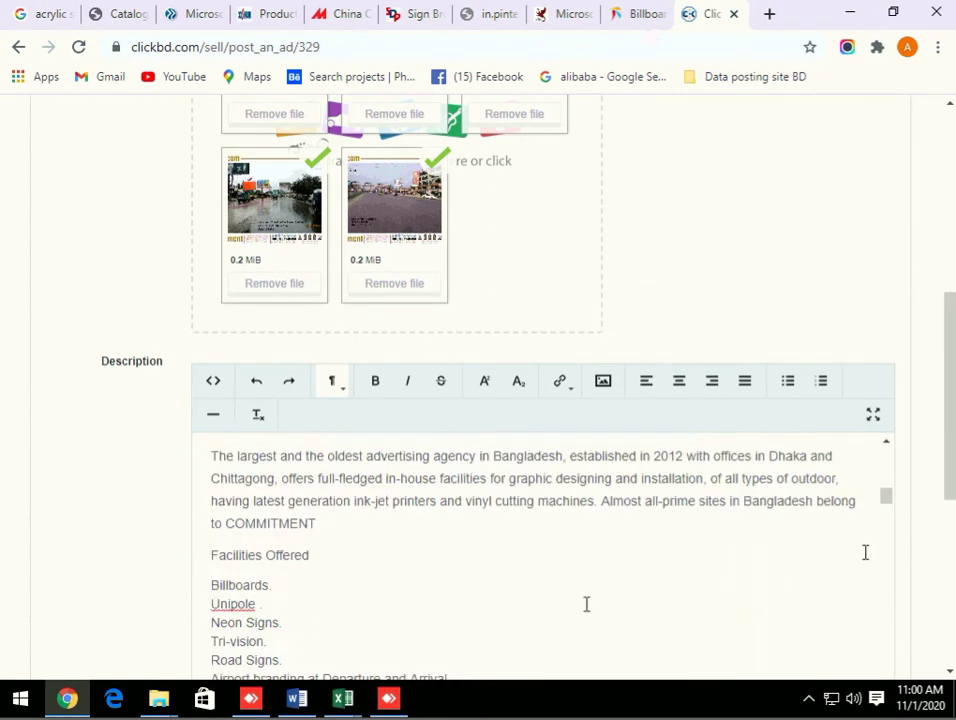
scroll(866, 552, "down", 5)
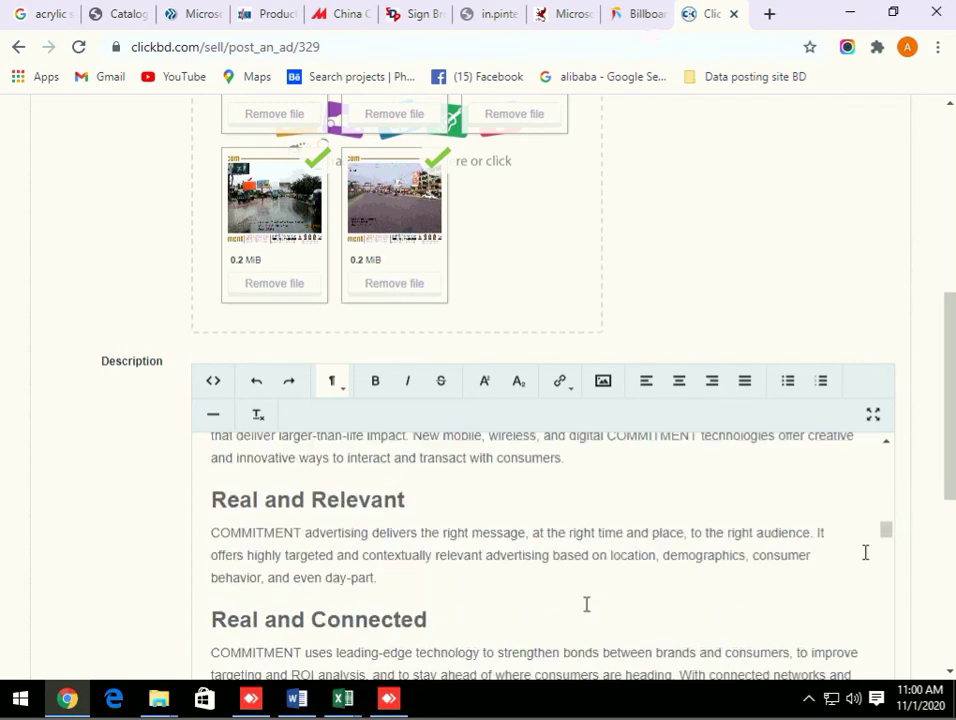
scroll(870, 559, "down", 5)
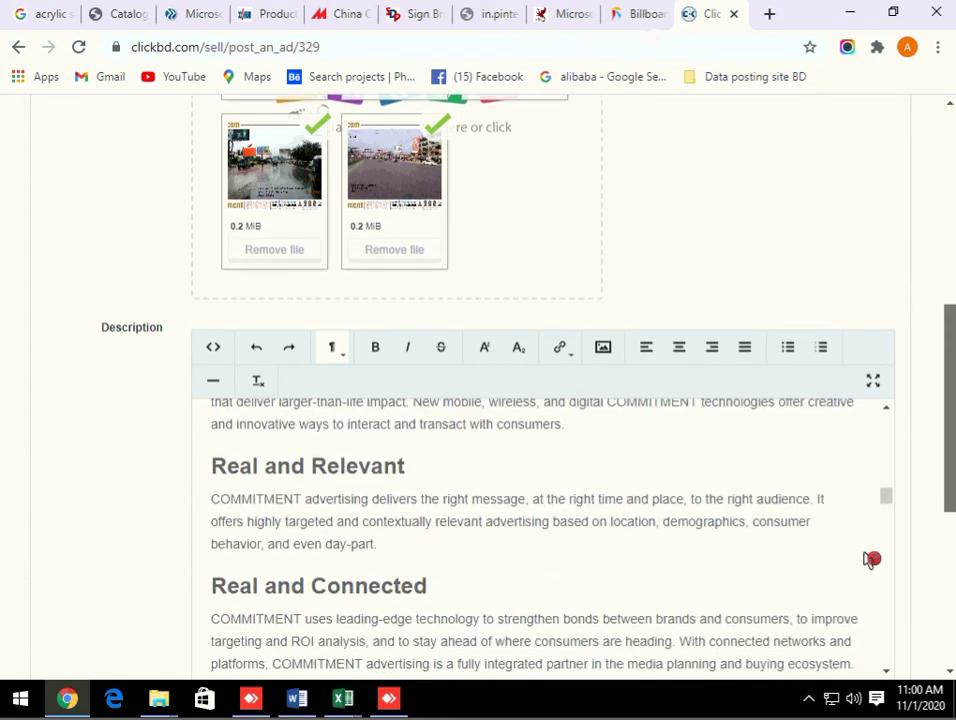
Post the ad without any premium option and view its live listing page.
scroll(870, 559, "down", 2)
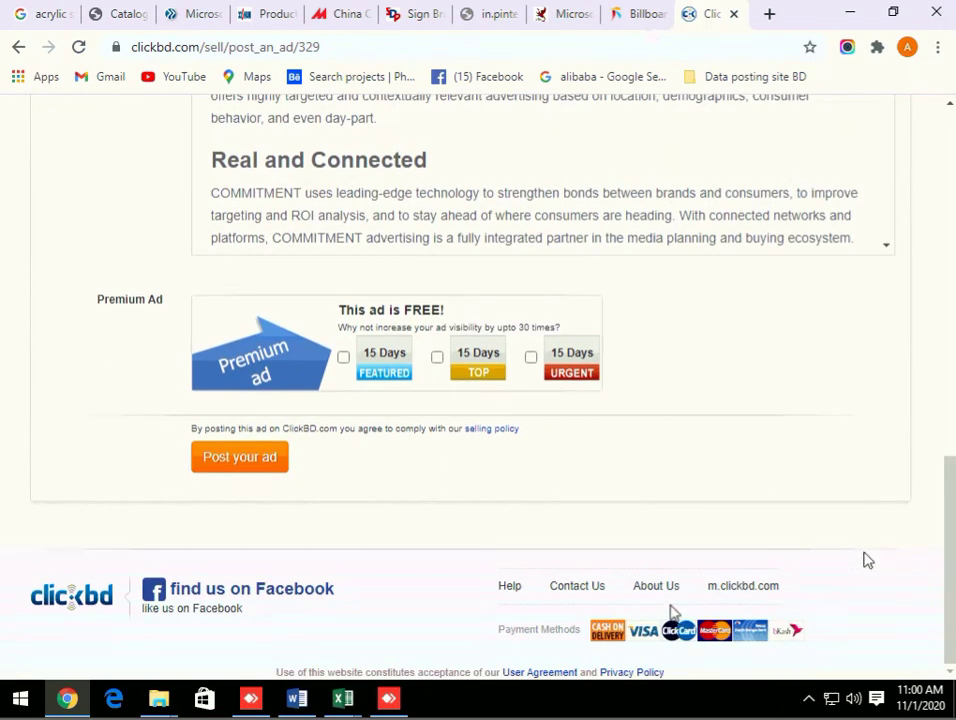
left_click(238, 458)
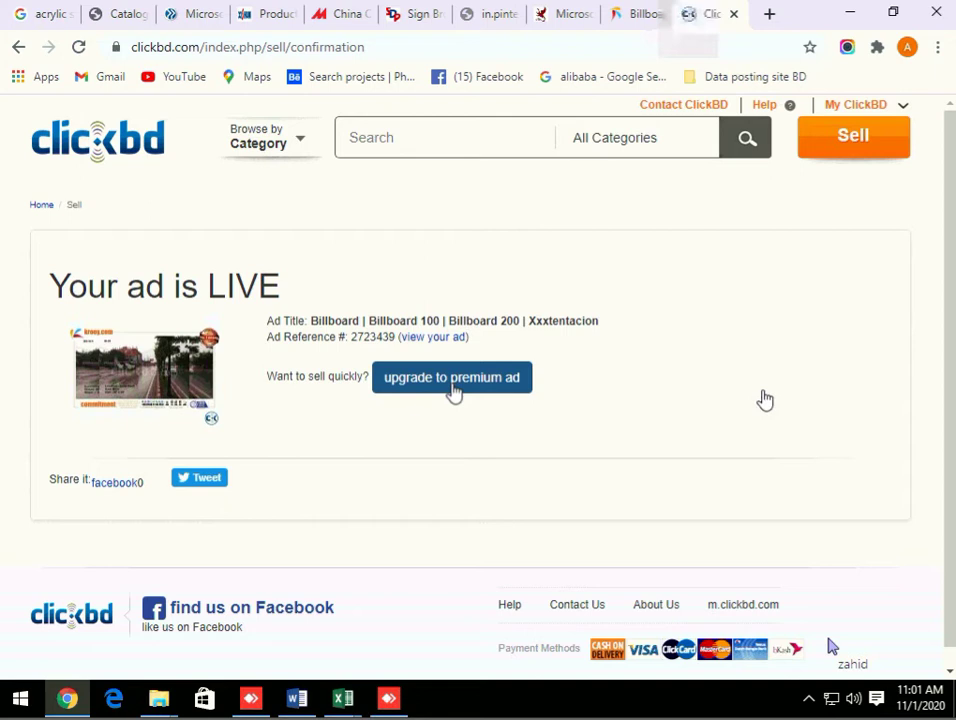
left_click(436, 338)
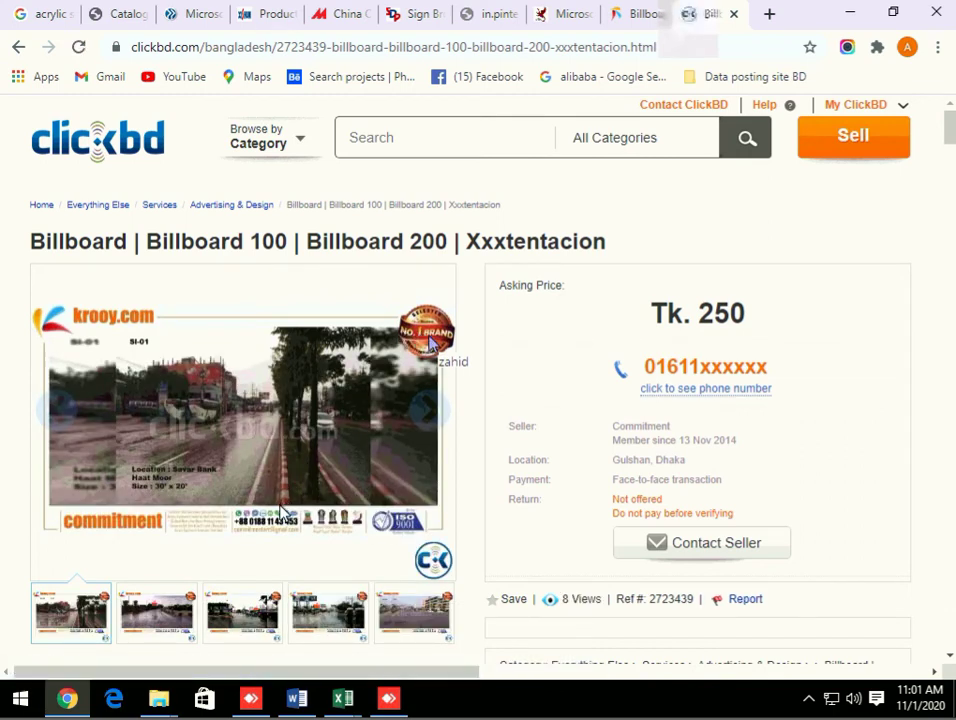
Review the live ad's description through to the related listings at the page end, then return to the ad's title and price.
scroll(430, 343, "down", 5)
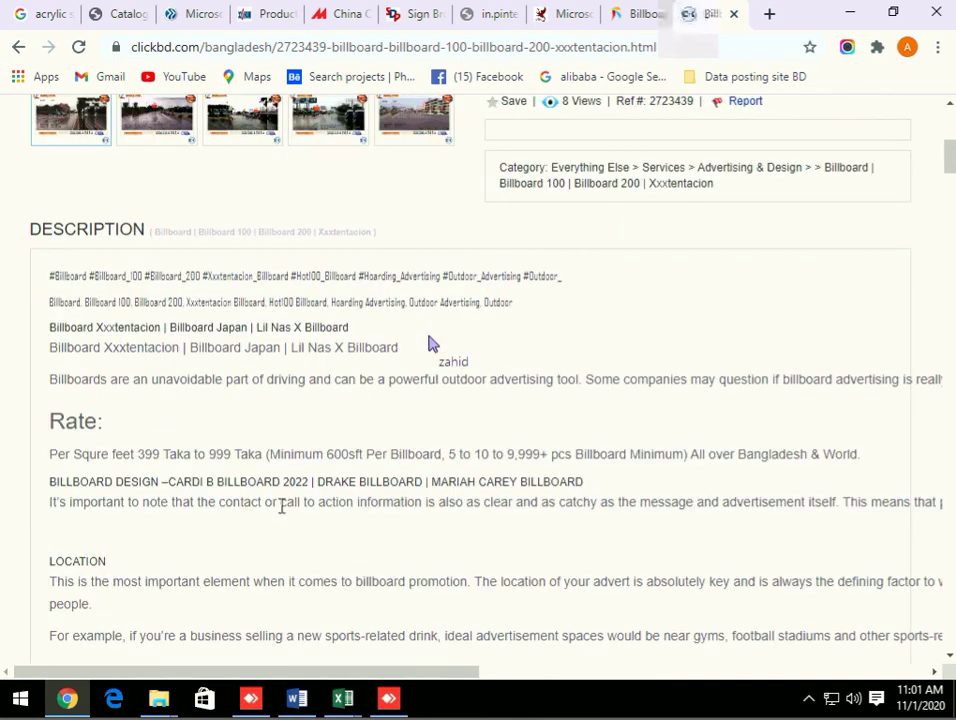
scroll(430, 343, "down", 8)
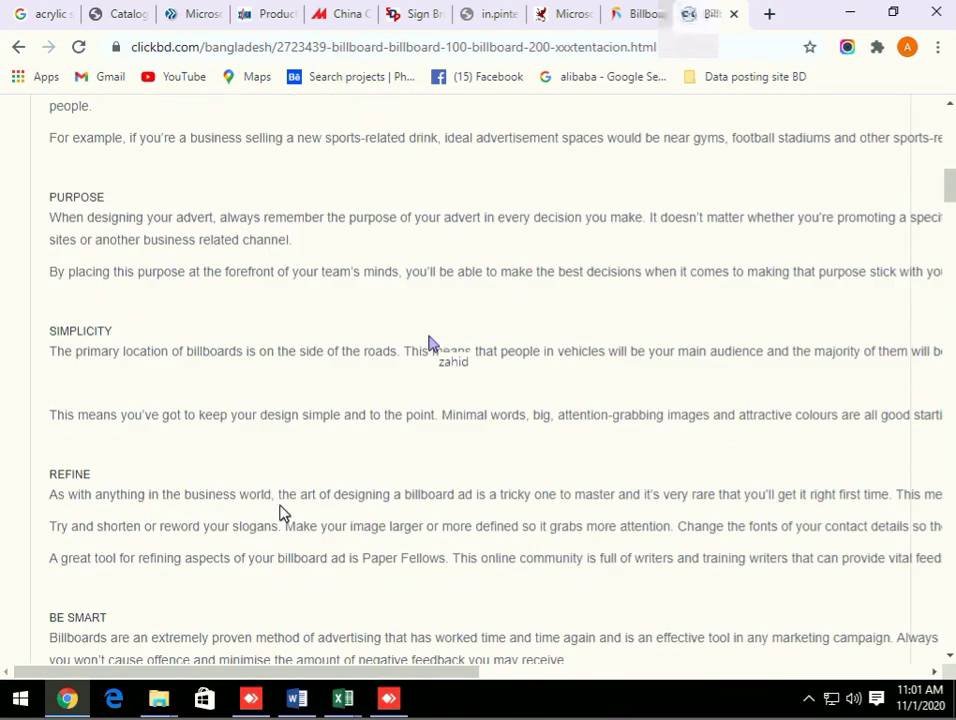
scroll(430, 343, "down", 15)
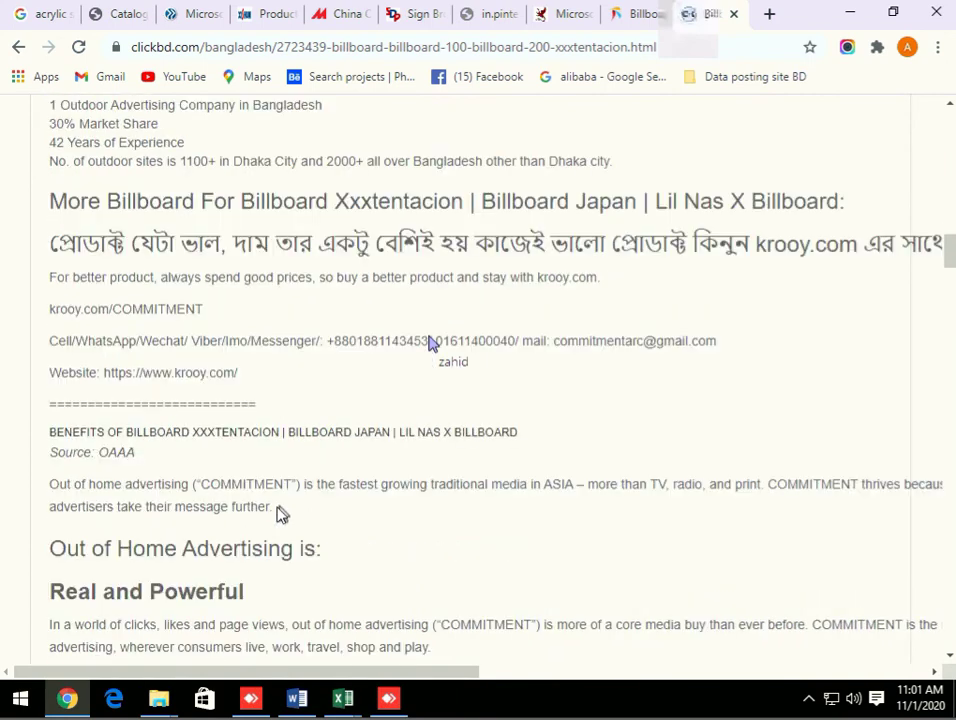
scroll(430, 343, "down", 14)
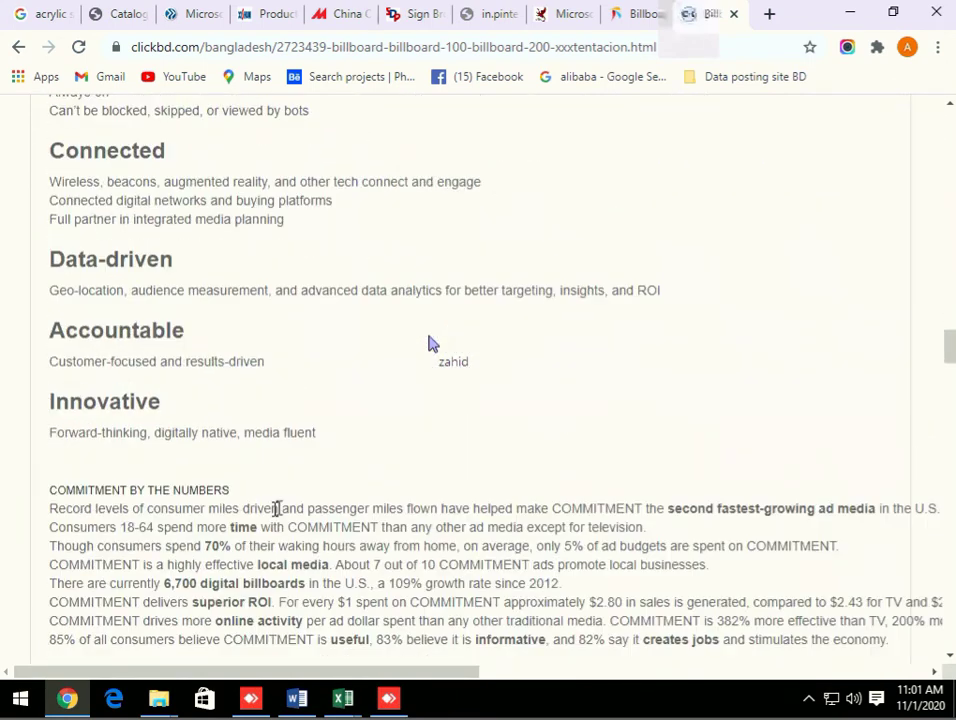
scroll(276, 517, "down", 10)
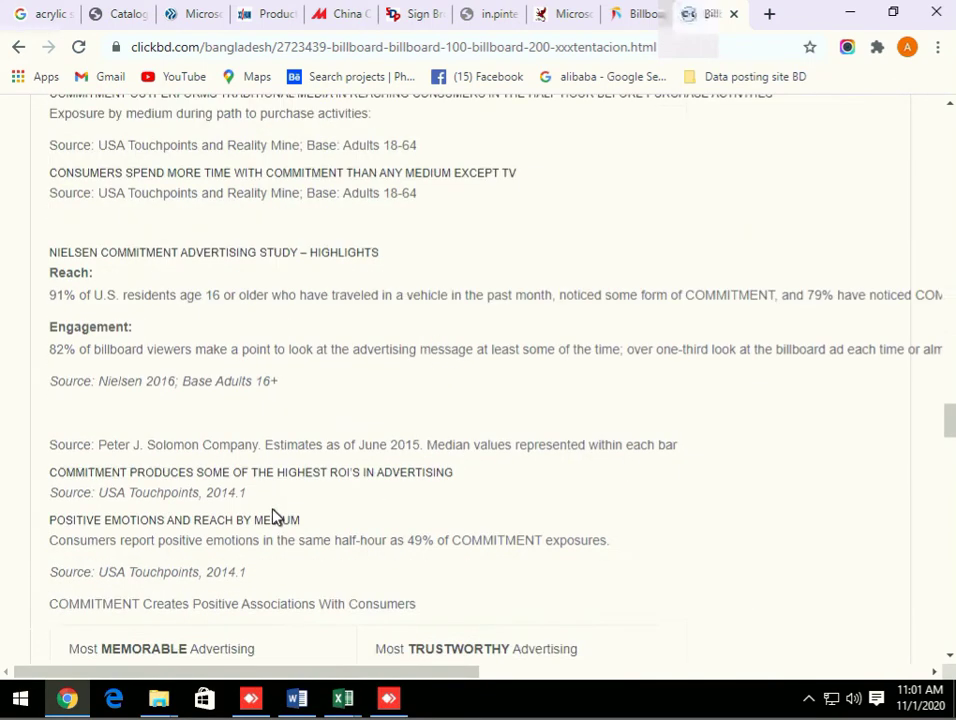
scroll(276, 512, "down", 16)
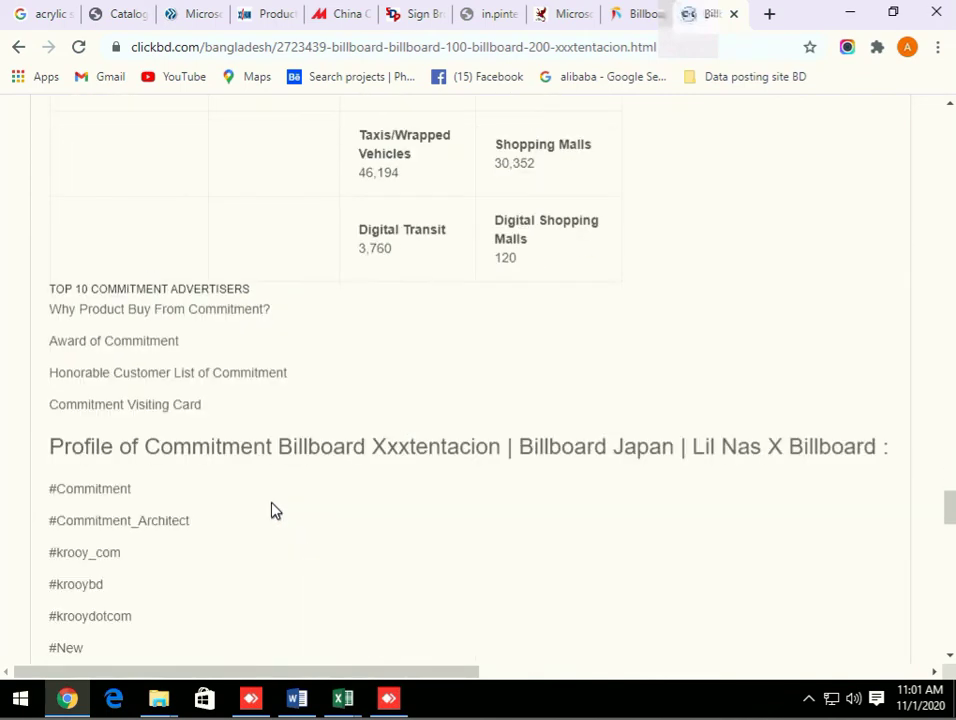
scroll(272, 510, "down", 15)
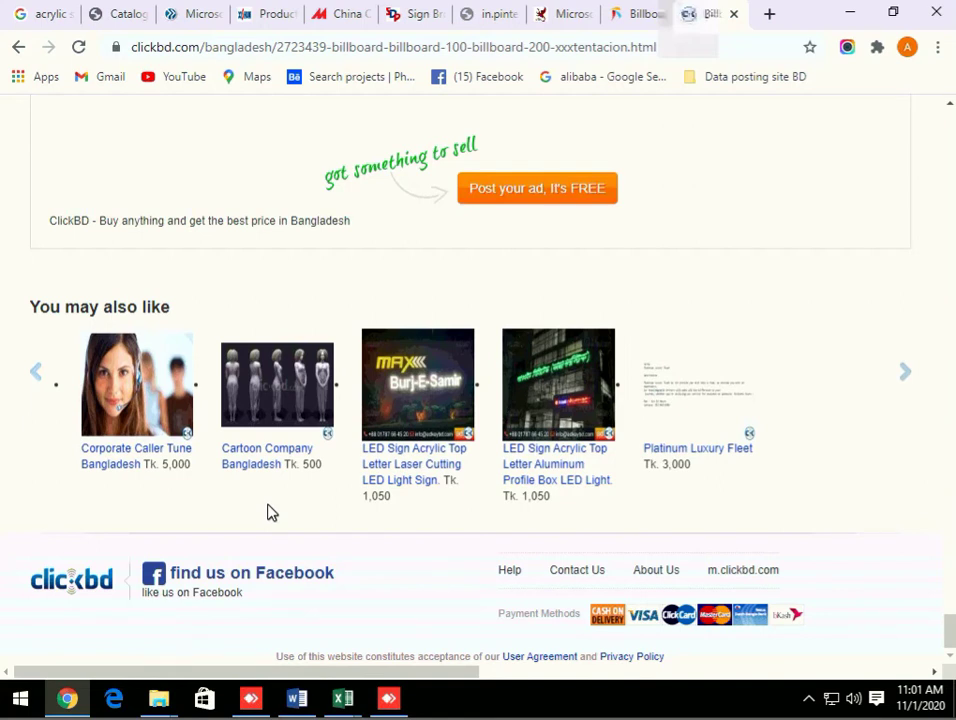
scroll(235, 508, "up", 7)
scroll(235, 512, "up", 10)
scroll(230, 512, "up", 15)
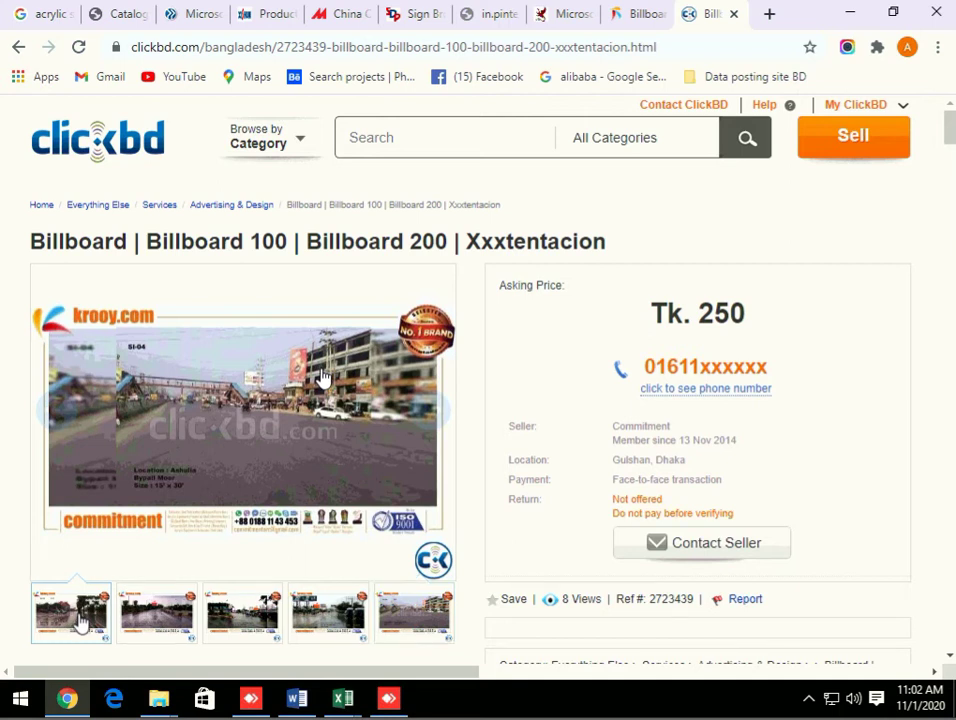
View the slide images in the live ad's gallery and check the description from the hashtag lines to the "BE SMART" section.
left_click(145, 622)
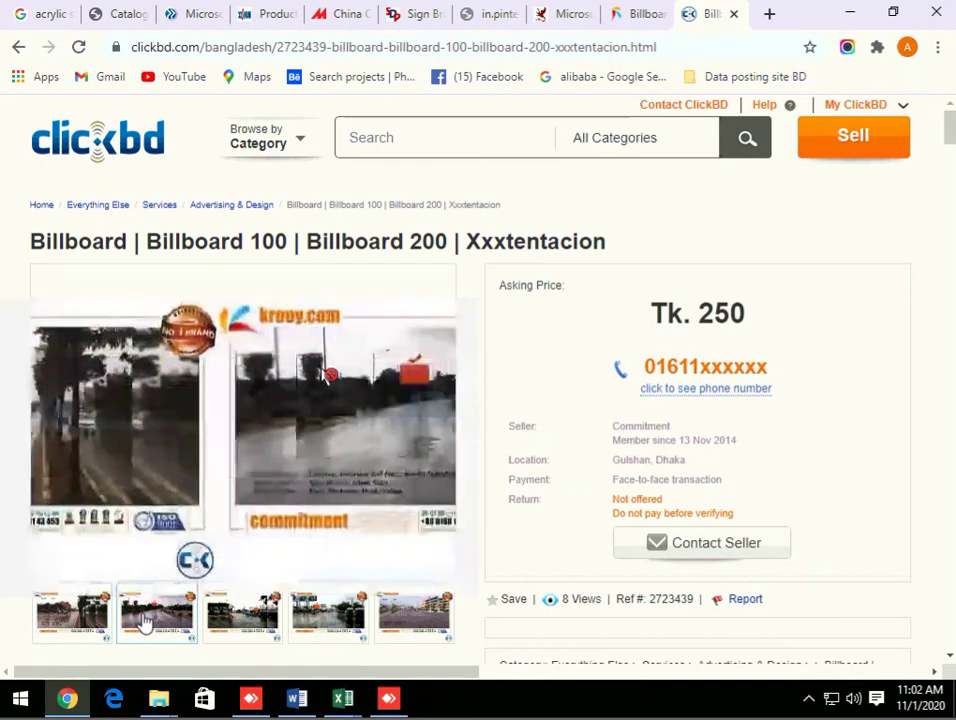
left_click(228, 618)
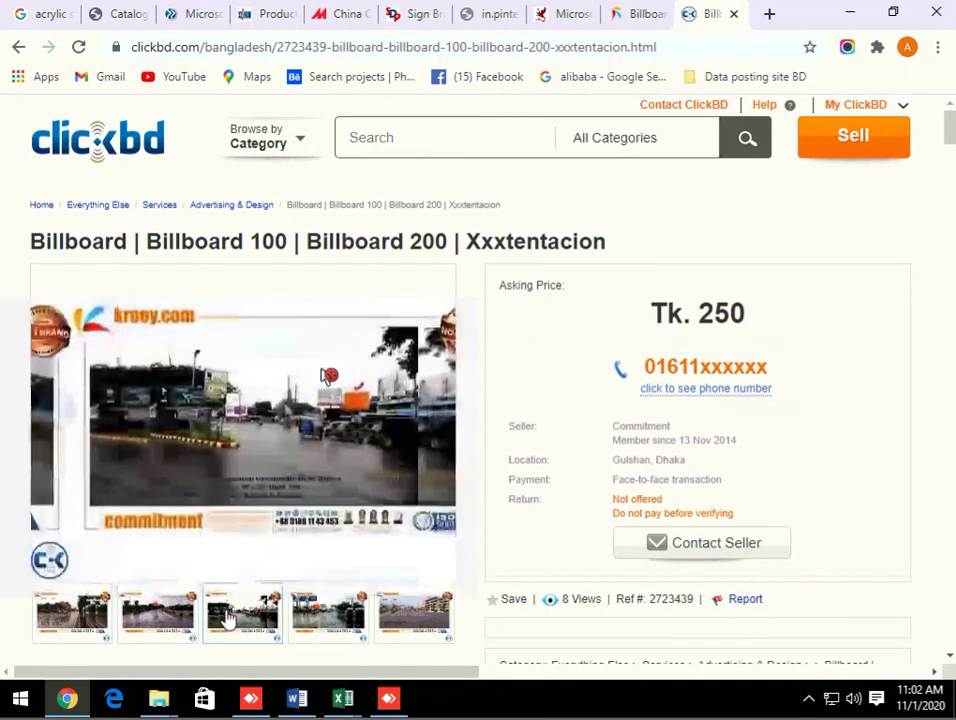
left_click(324, 619)
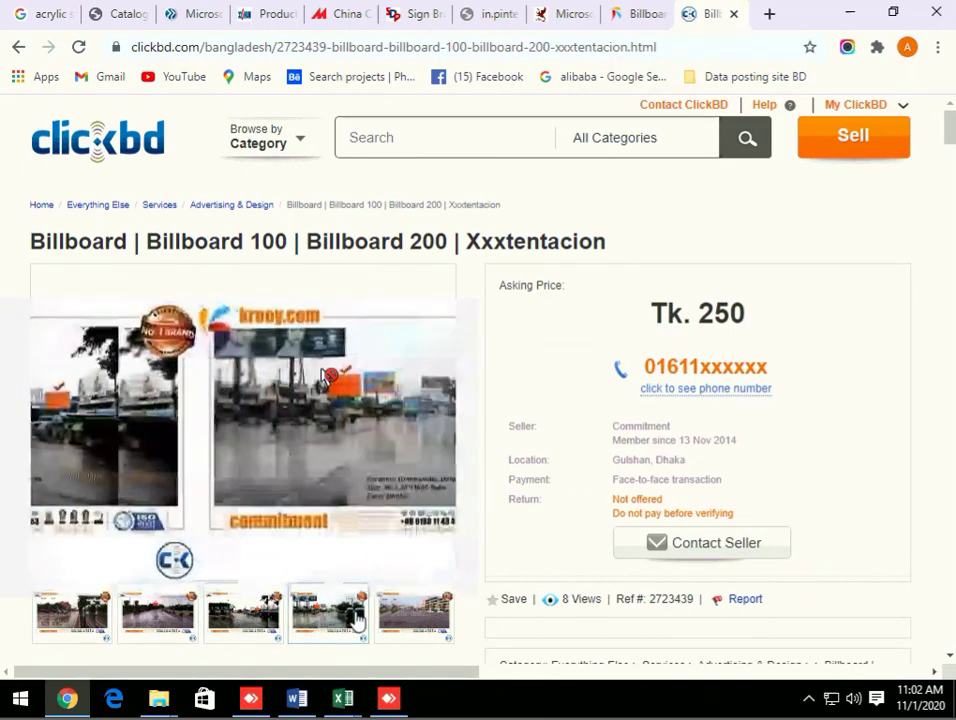
left_click(405, 619)
left_click(333, 624)
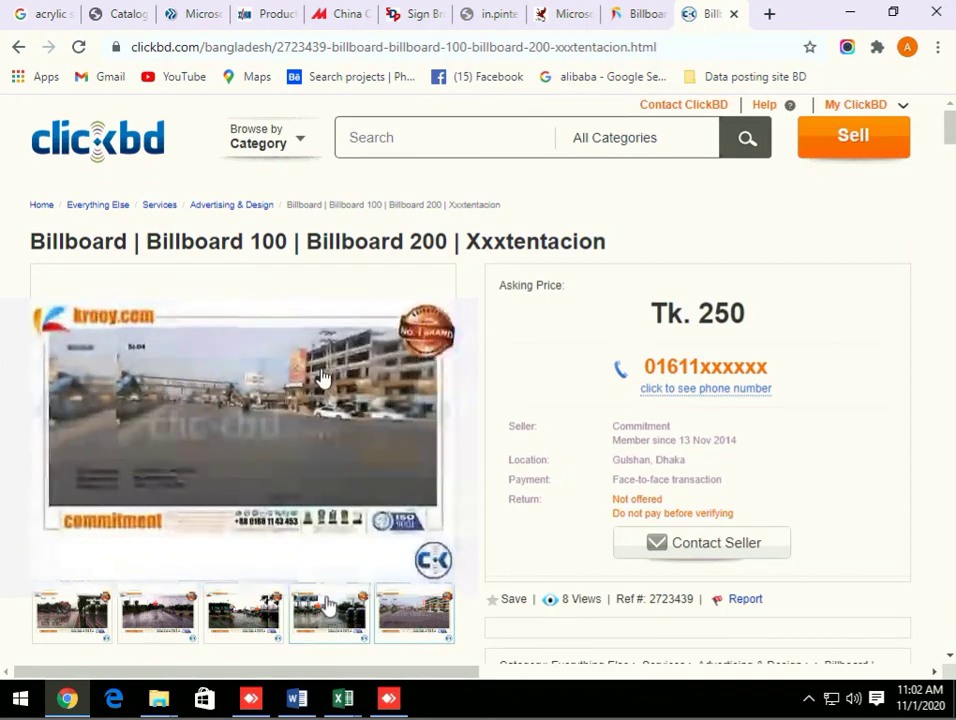
scroll(331, 620, "down", 2)
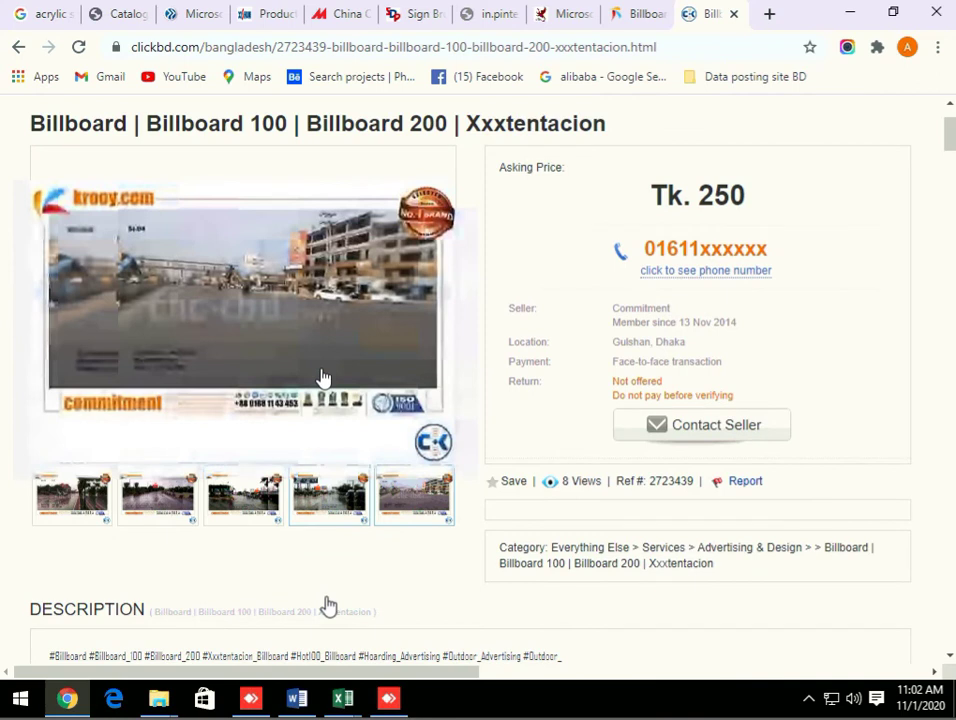
scroll(340, 580, "down", 5)
scroll(346, 550, "up", 8)
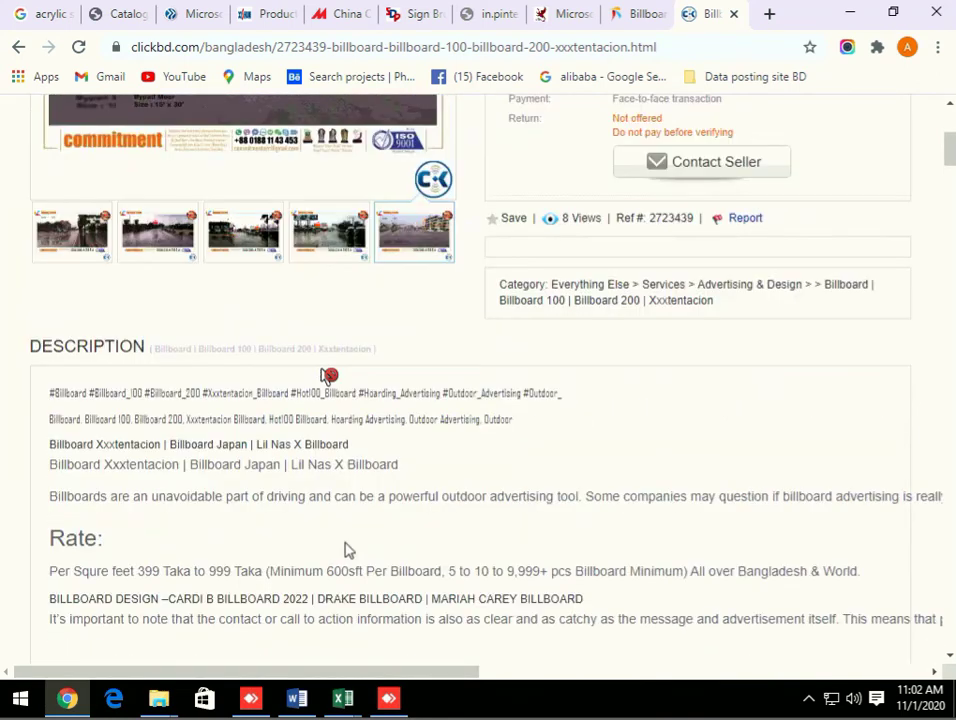
left_click(345, 626)
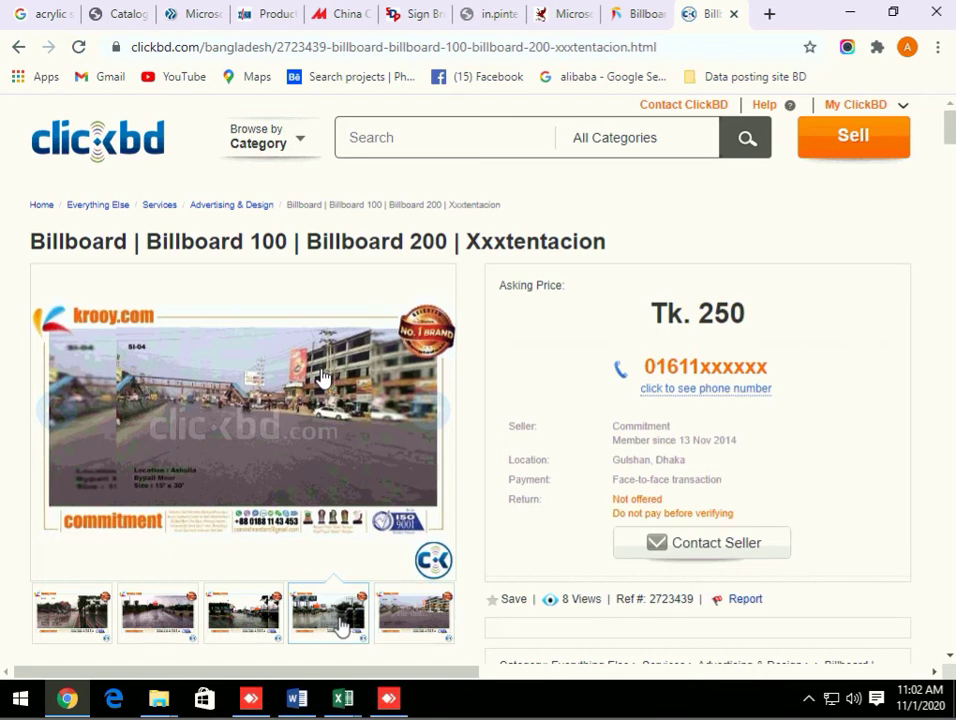
left_click(180, 625)
left_click(80, 625)
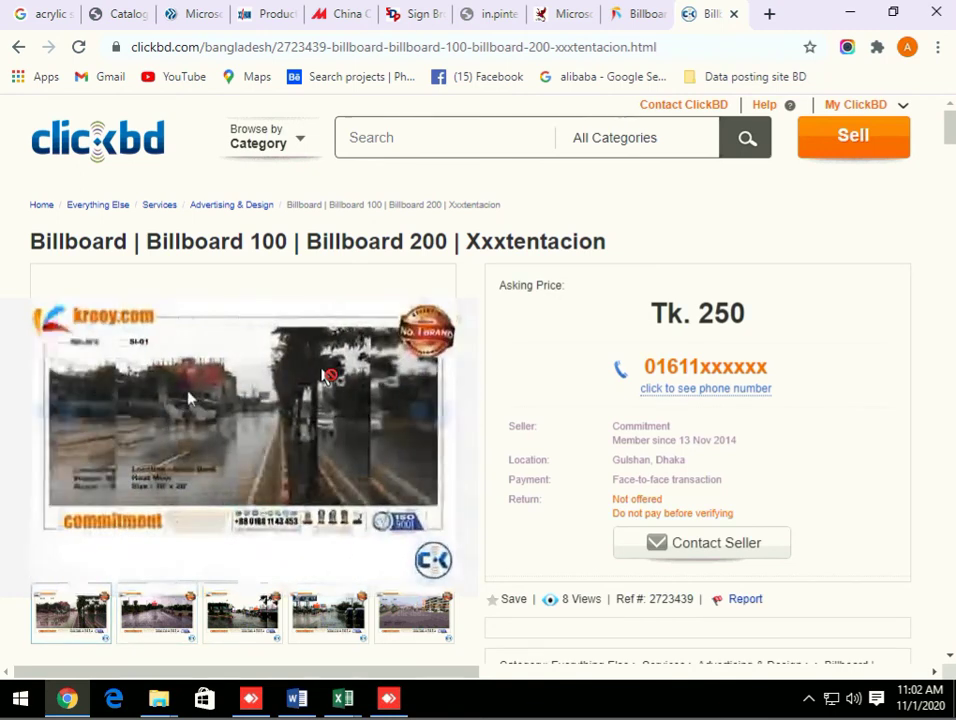
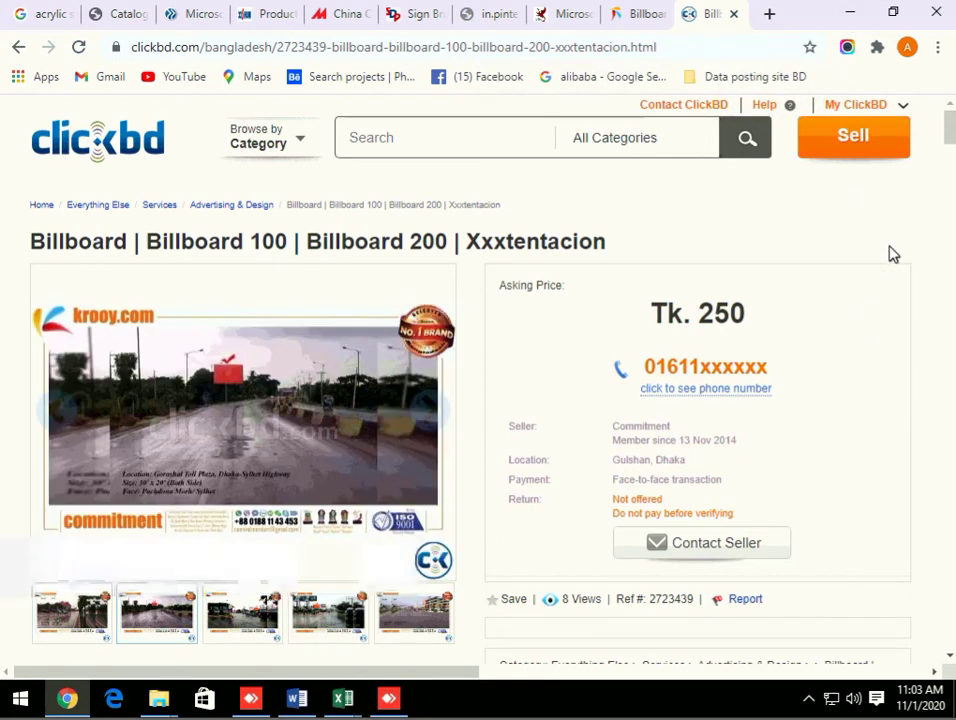
scroll(893, 254, "down", 2)
scroll(893, 254, "down", 8)
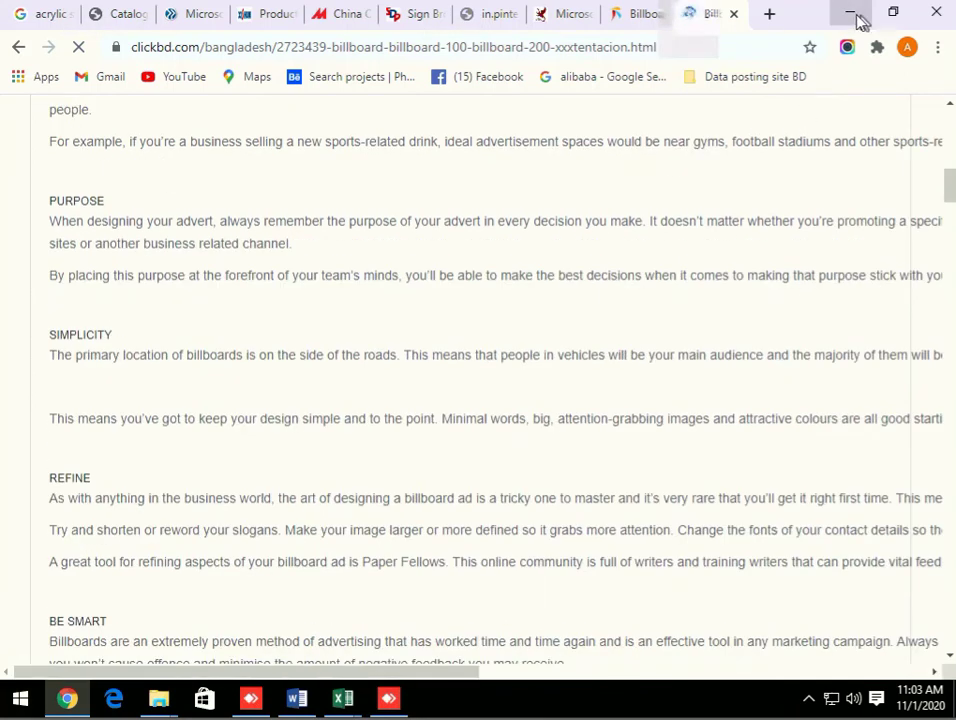
Switch to the Acrylic sheet document in Word and paste the copied krooy.com listing text on the empty line below the Billboard keywords.
left_click(858, 18)
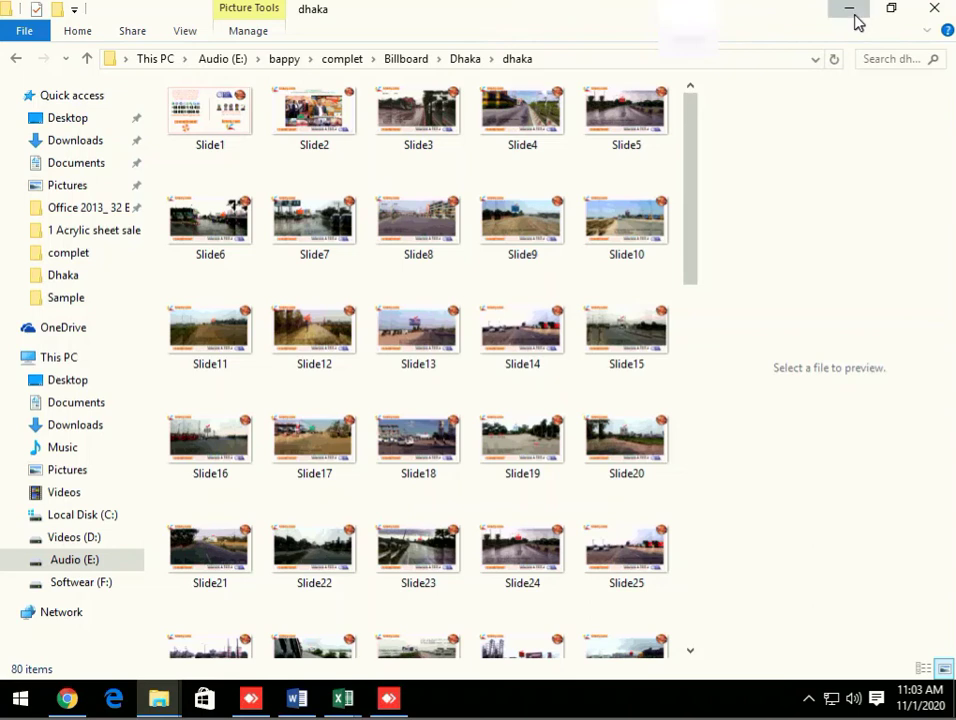
left_click(857, 18)
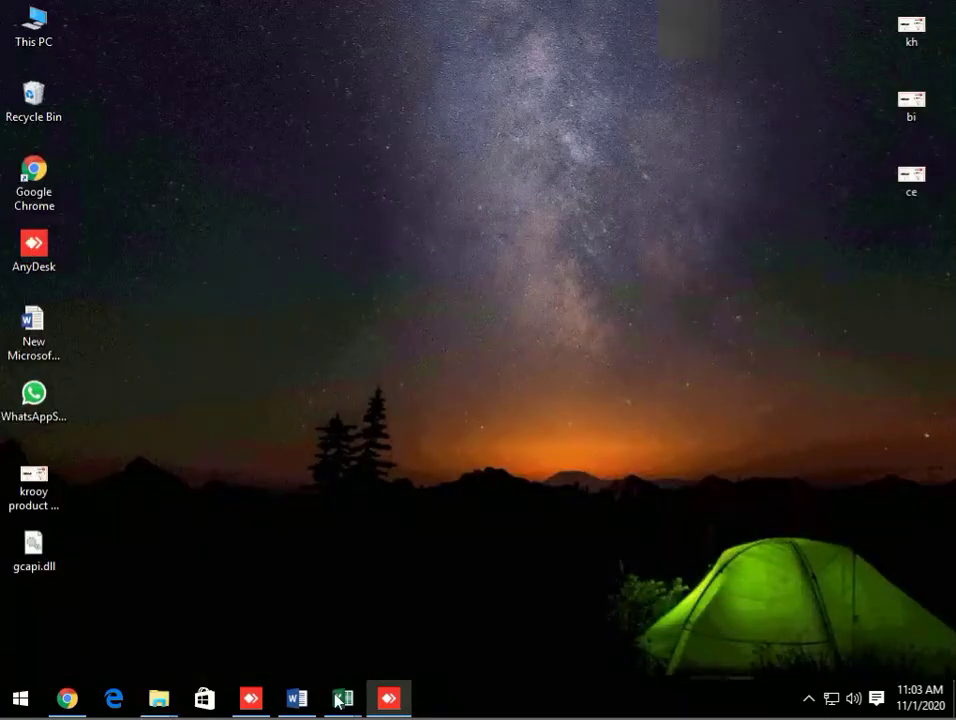
mouse_move(309, 705)
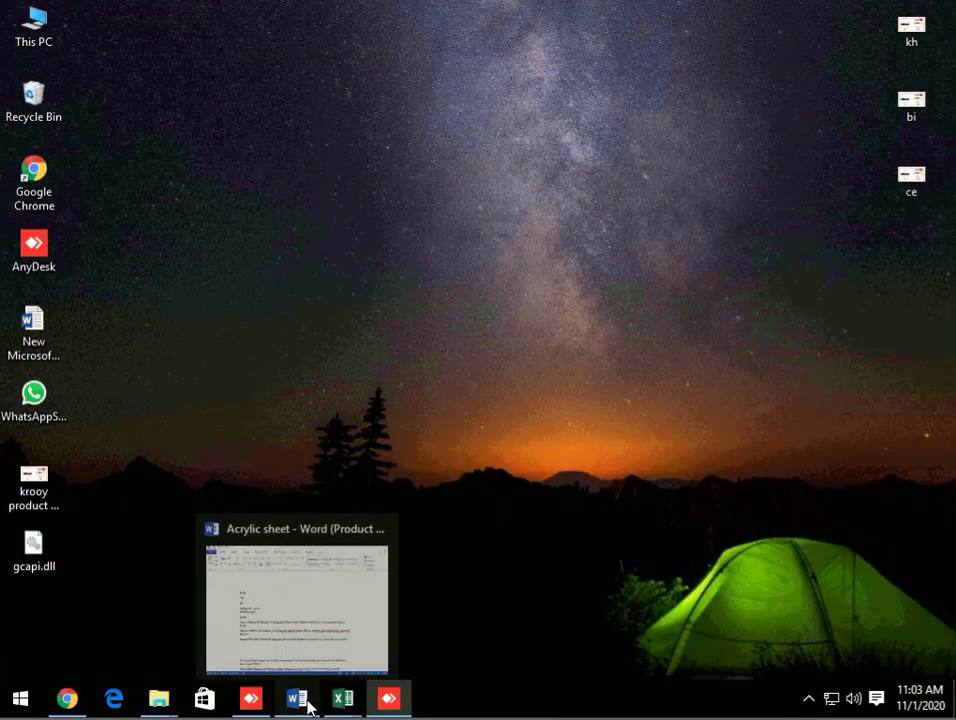
left_click(333, 648)
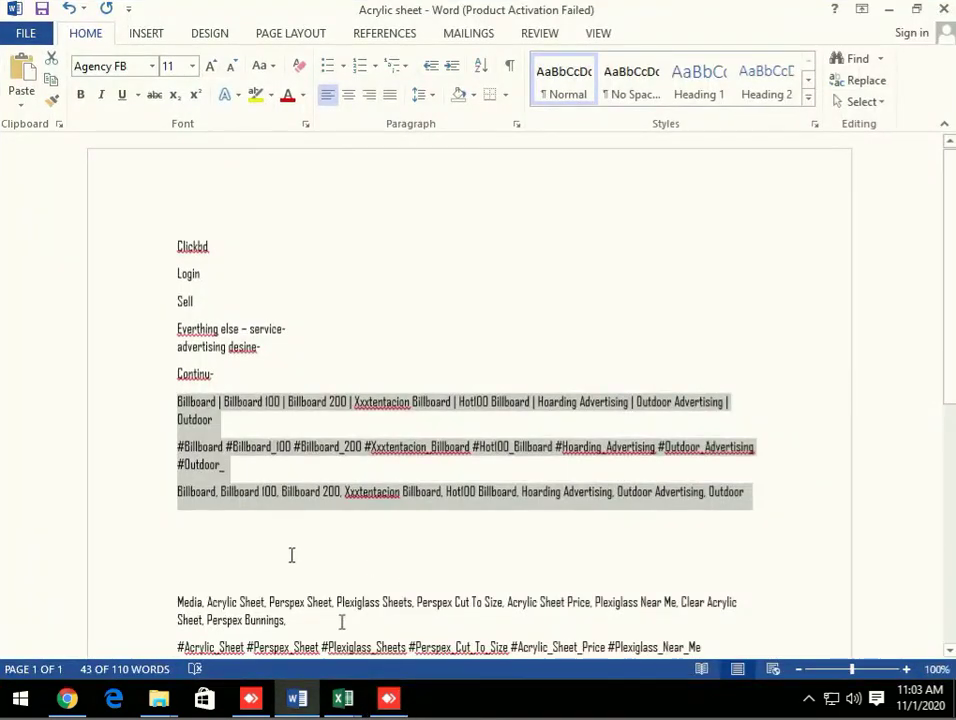
left_click(249, 549)
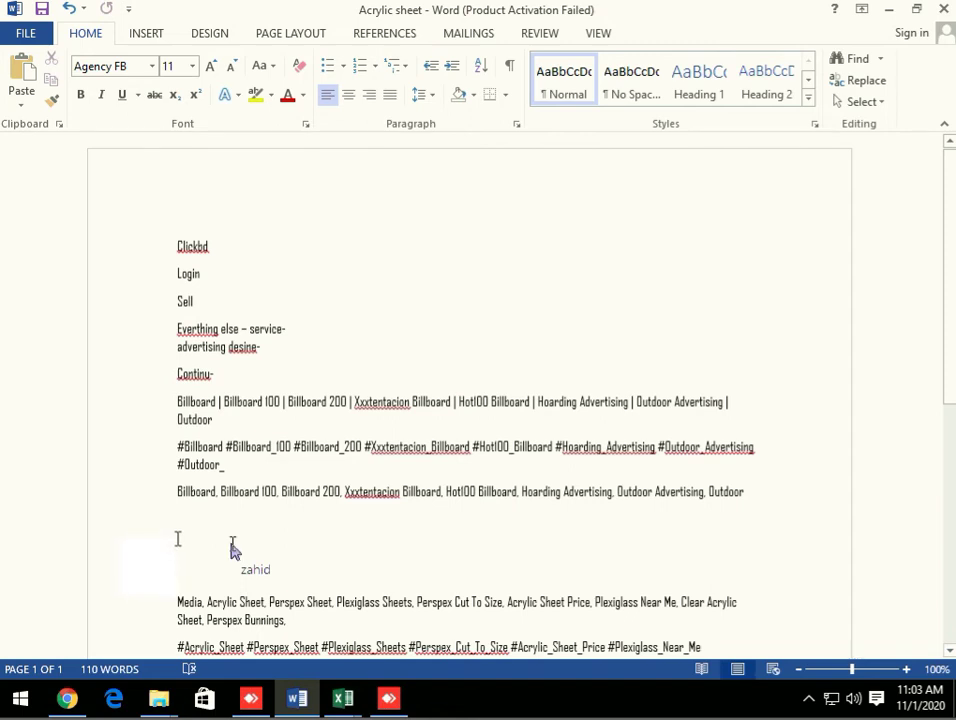
left_click(232, 548)
key("ctrl+v")
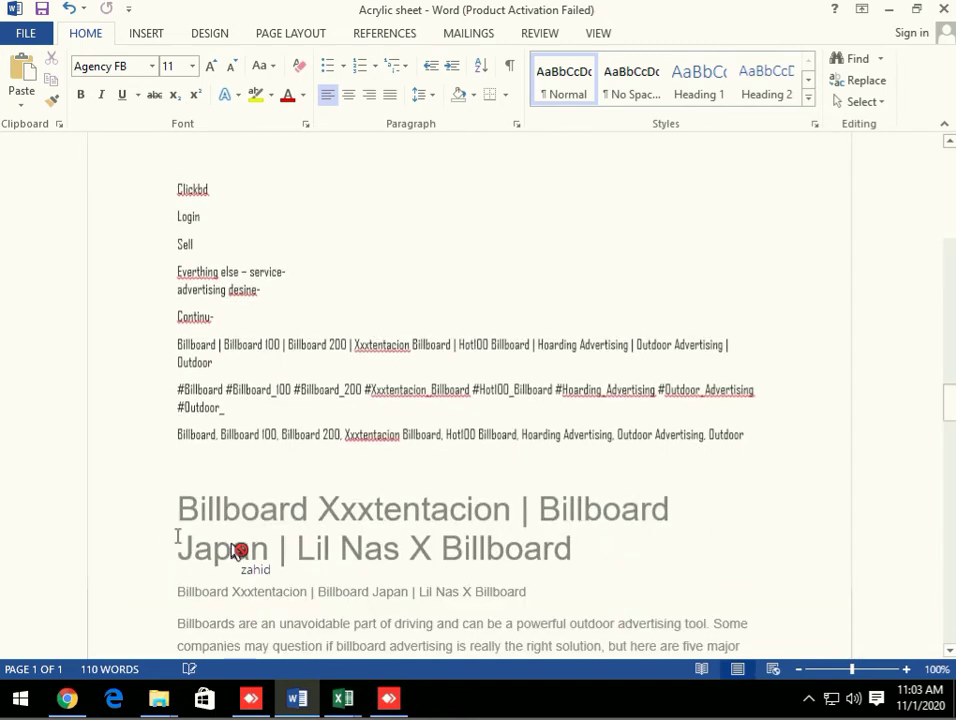
key("ctrl+v")
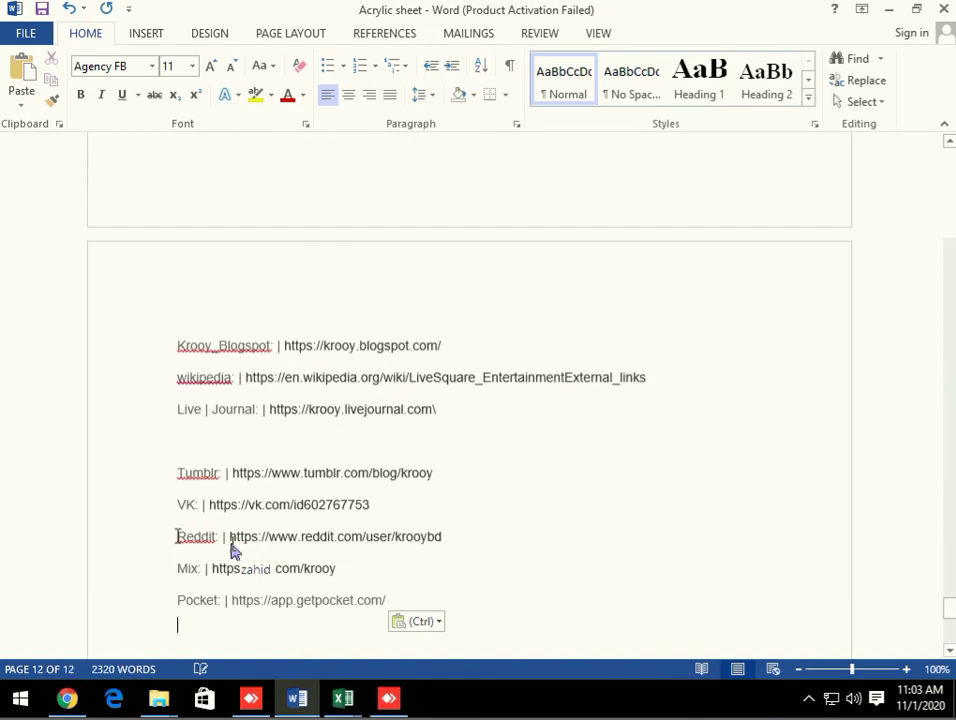
Save the Acrylic sheet document and open the Save As dialog for its current folder, "1 Acrylic sheet sale".
left_click(41, 9)
left_click(36, 33)
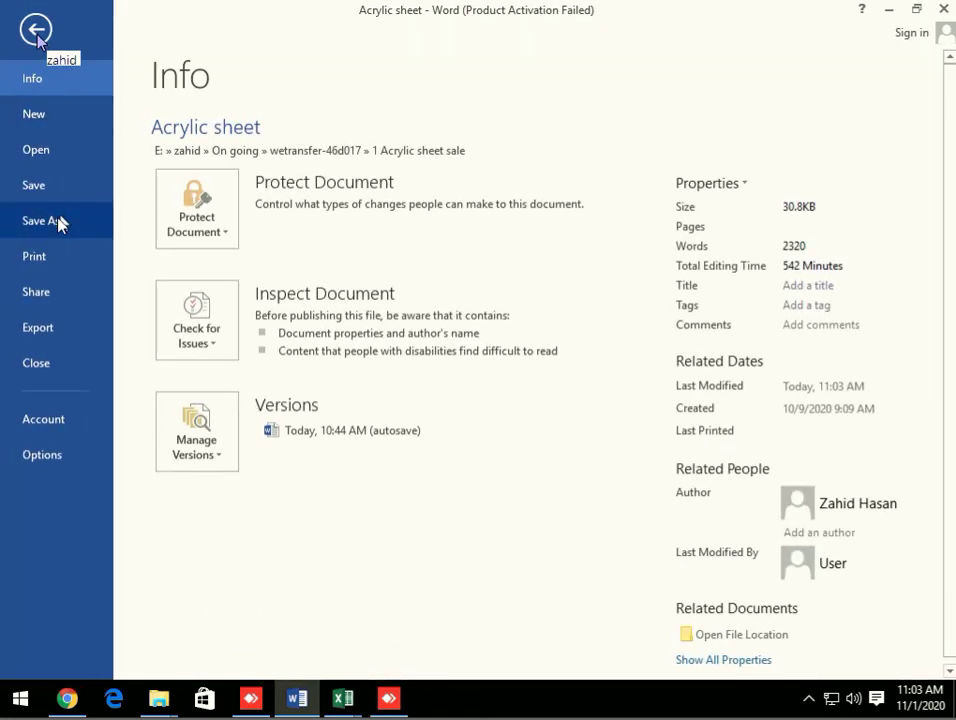
left_click(58, 222)
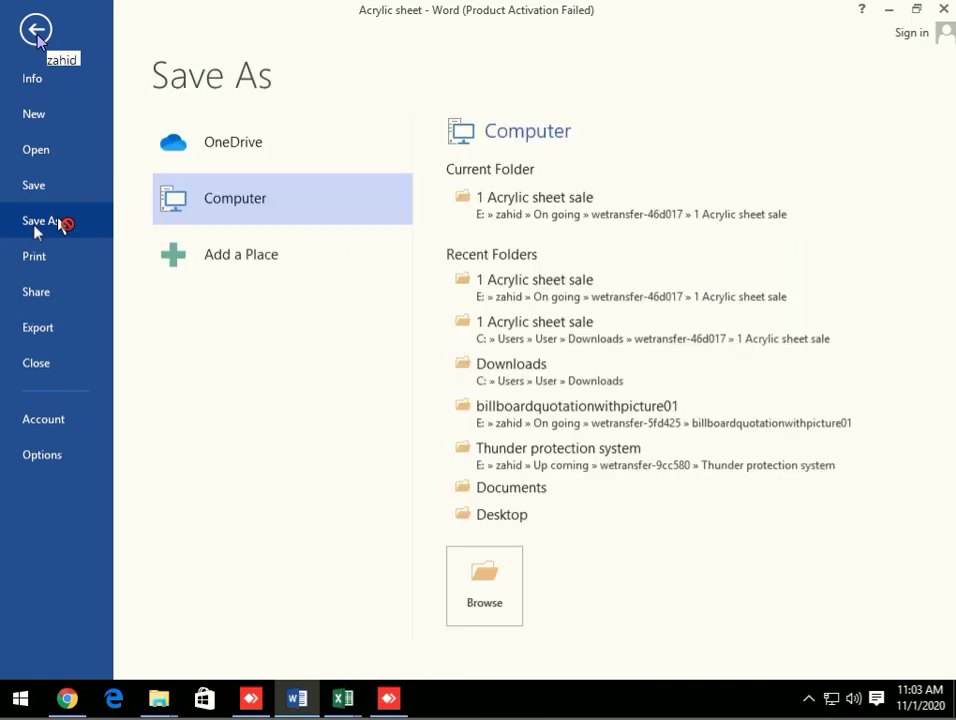
left_click(549, 205)
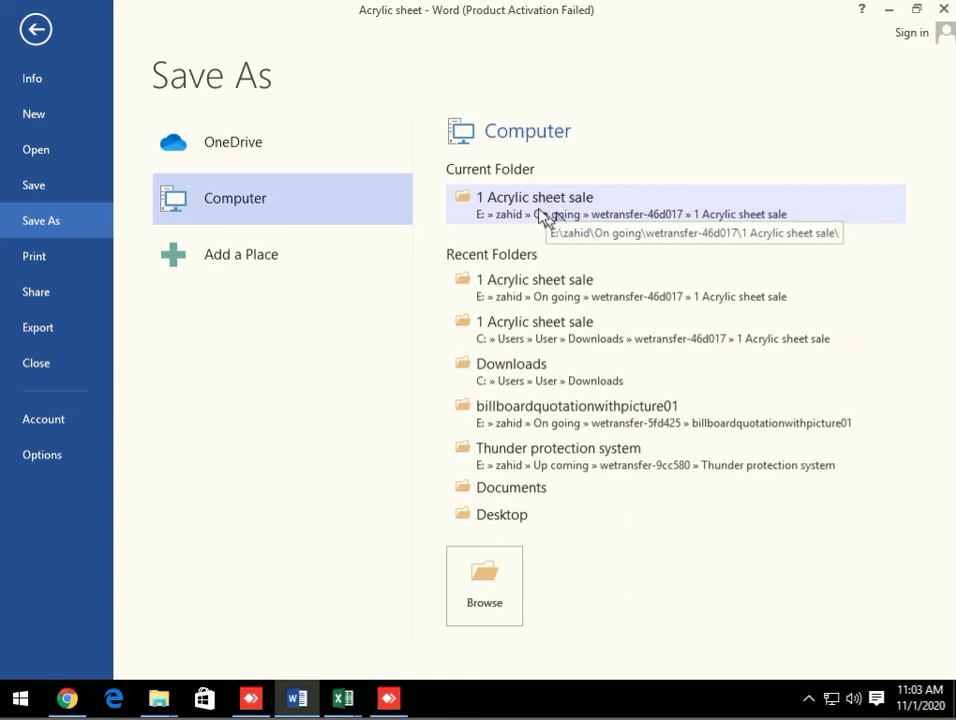
left_click(543, 218)
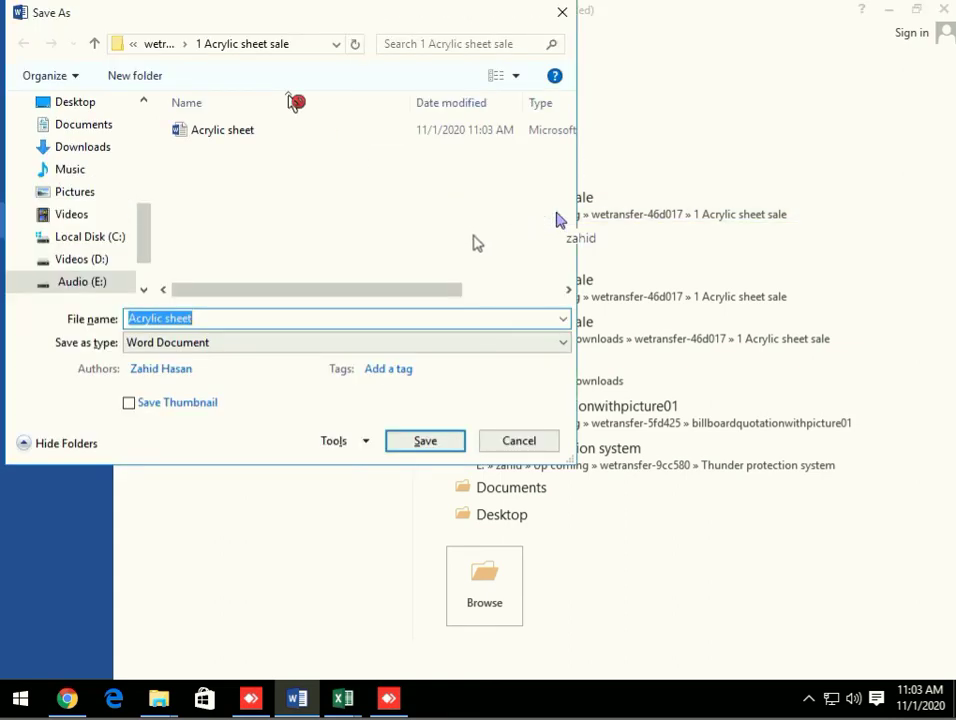
Choose the complet\Billboard\Dhaka\dhaka folder, inside the personal folder on drive E, as the save location.
left_click(88, 284)
double_click(218, 152)
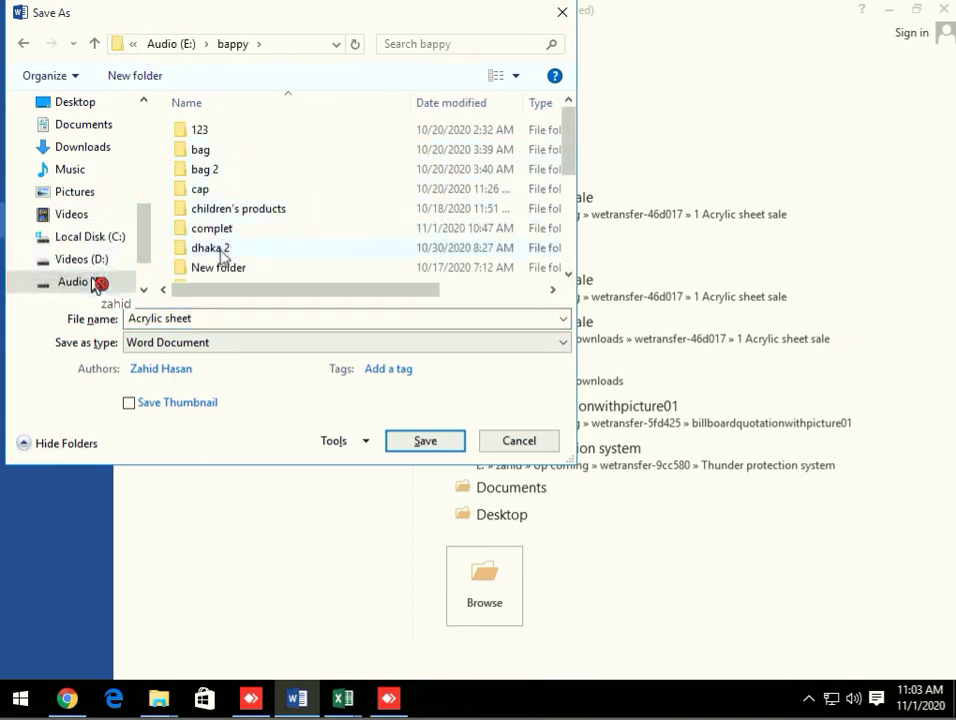
scroll(222, 253, "down", 2)
scroll(222, 252, "up", 2)
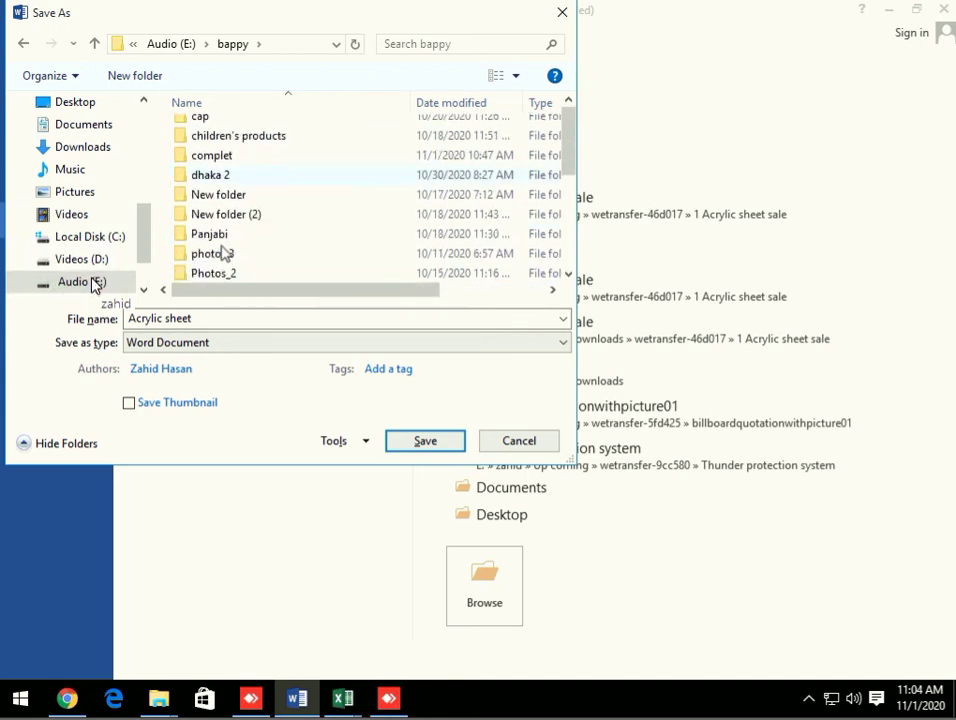
double_click(222, 229)
left_click(220, 155)
double_click(220, 152)
double_click(209, 134)
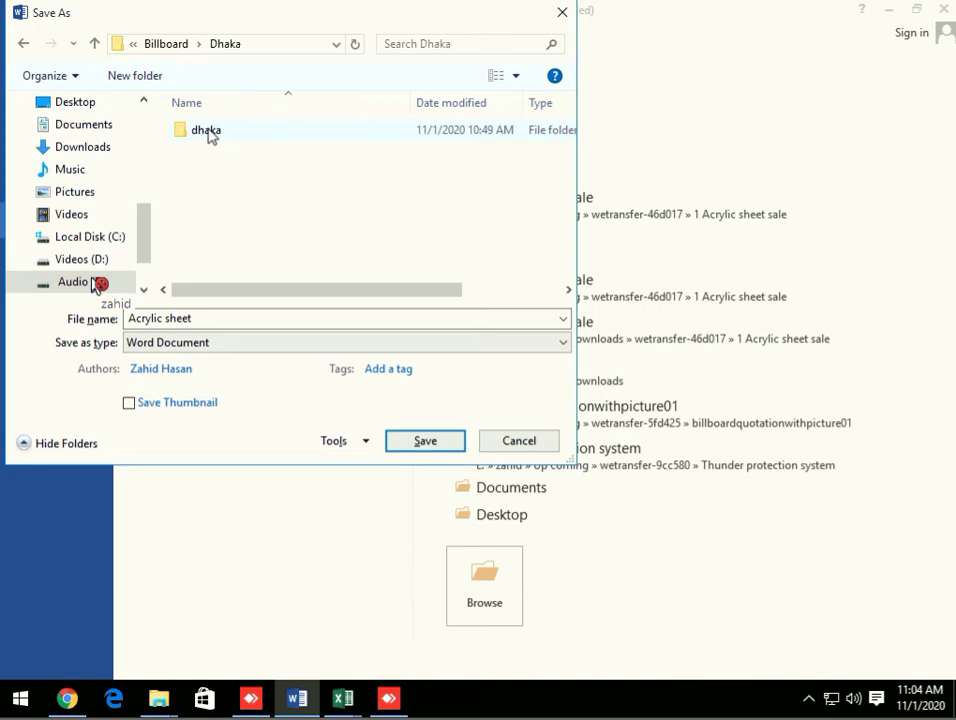
double_click(209, 134)
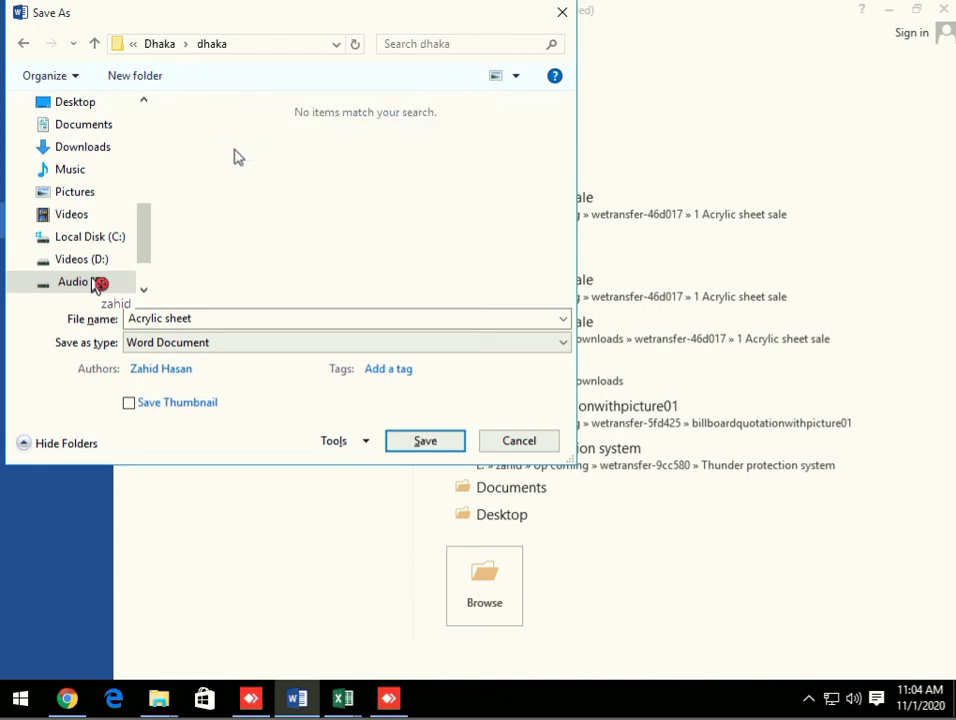
Create a new folder named "billboard" inside the dhaka folder in the save dialog.
left_click(133, 76)
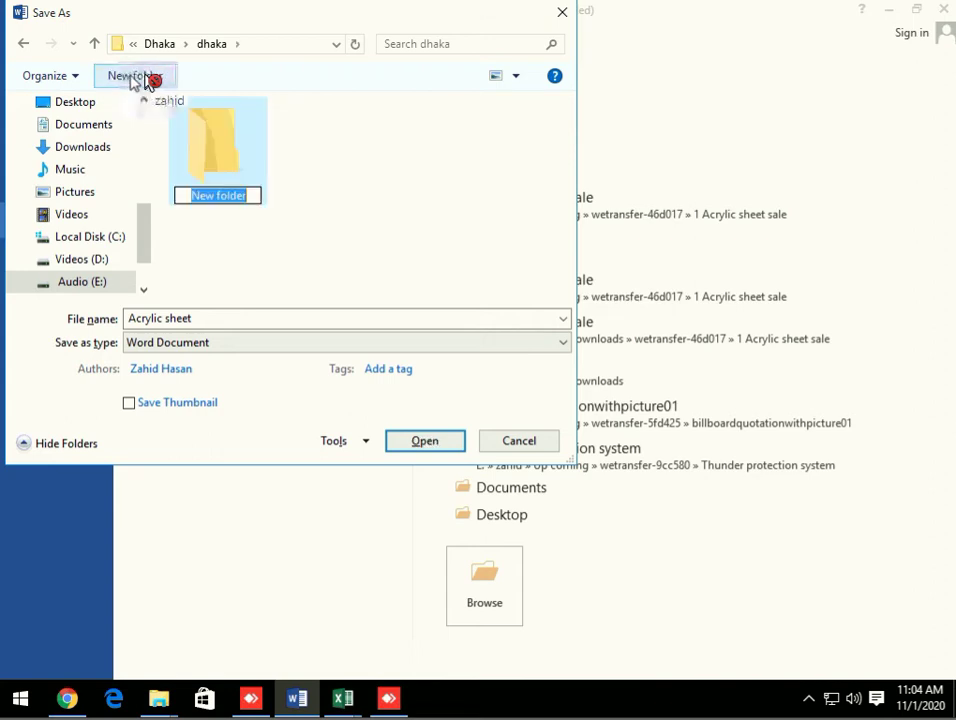
left_click(212, 320)
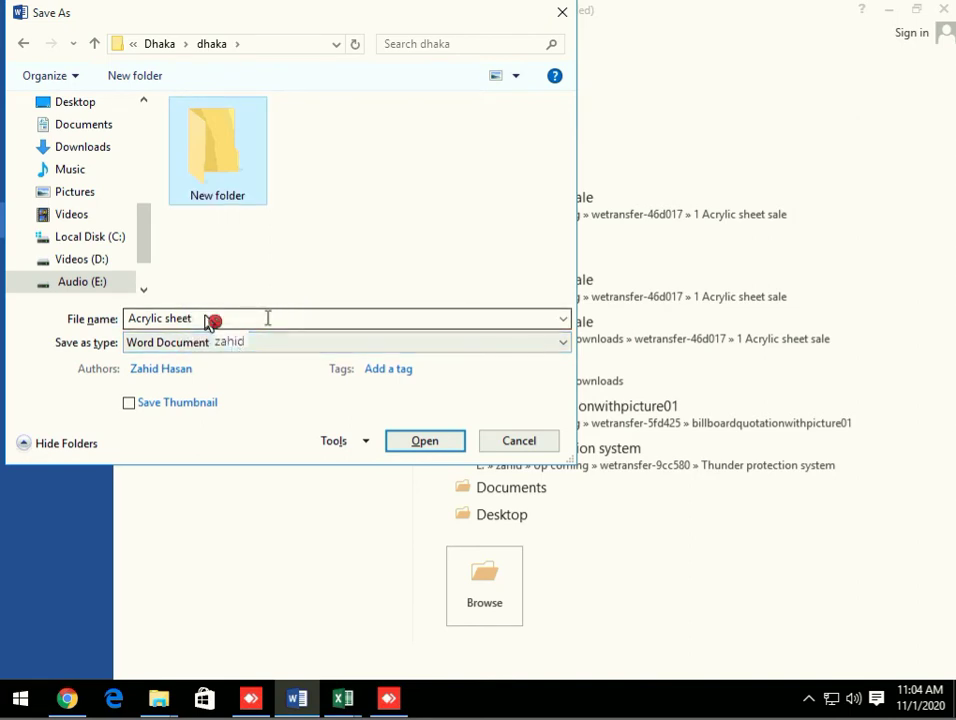
left_click(212, 320)
left_click_drag(196, 246, 197, 133)
right_click(230, 195)
left_click(216, 199)
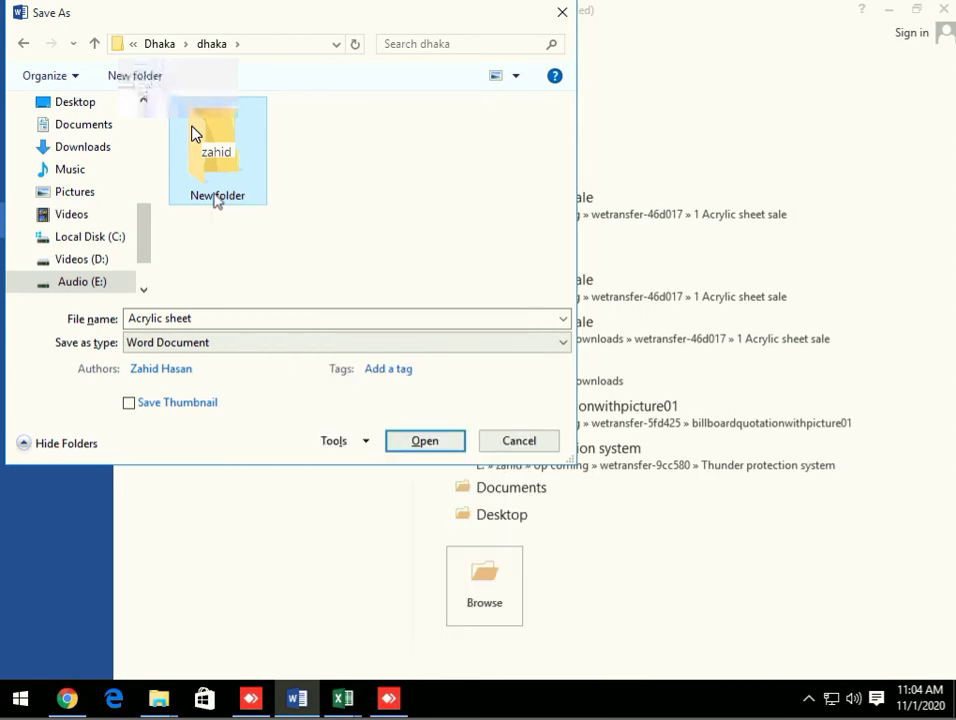
left_click(216, 197)
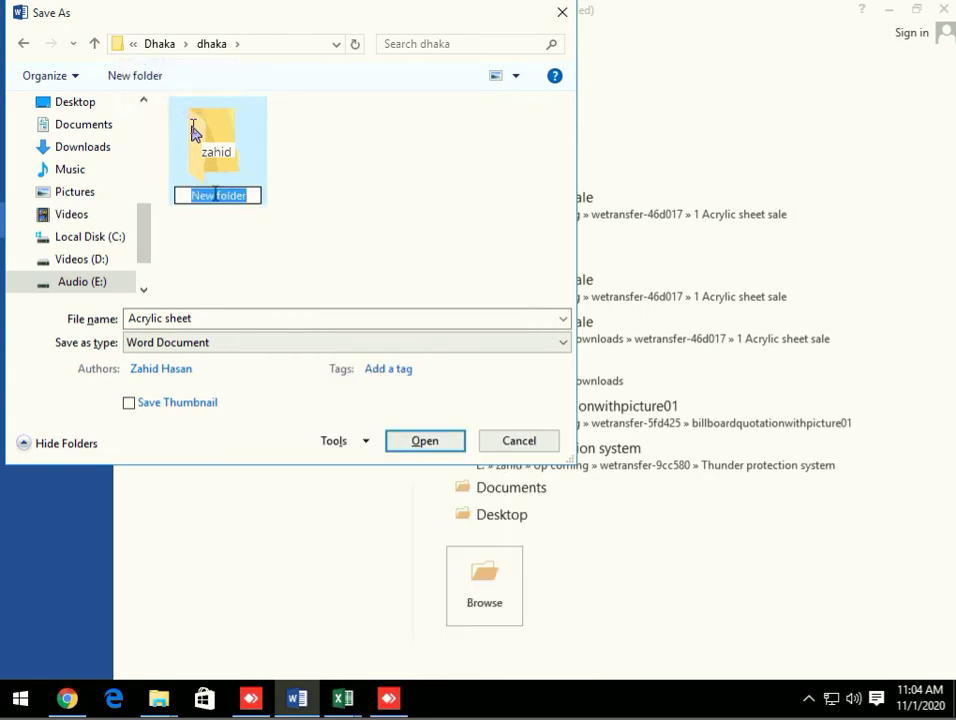
type("bi")
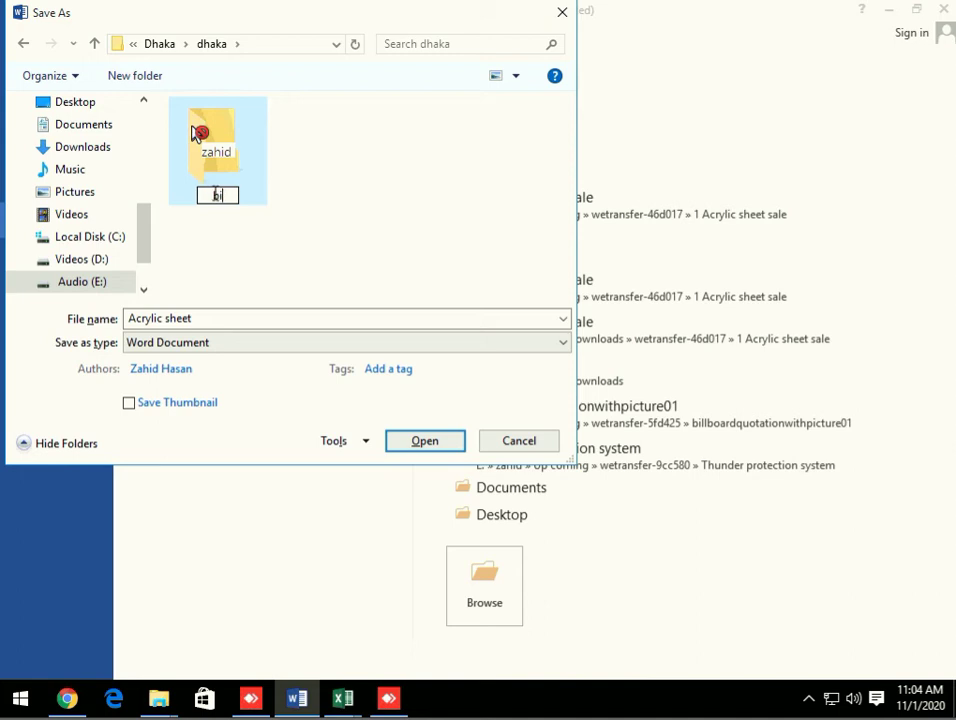
type("llbo")
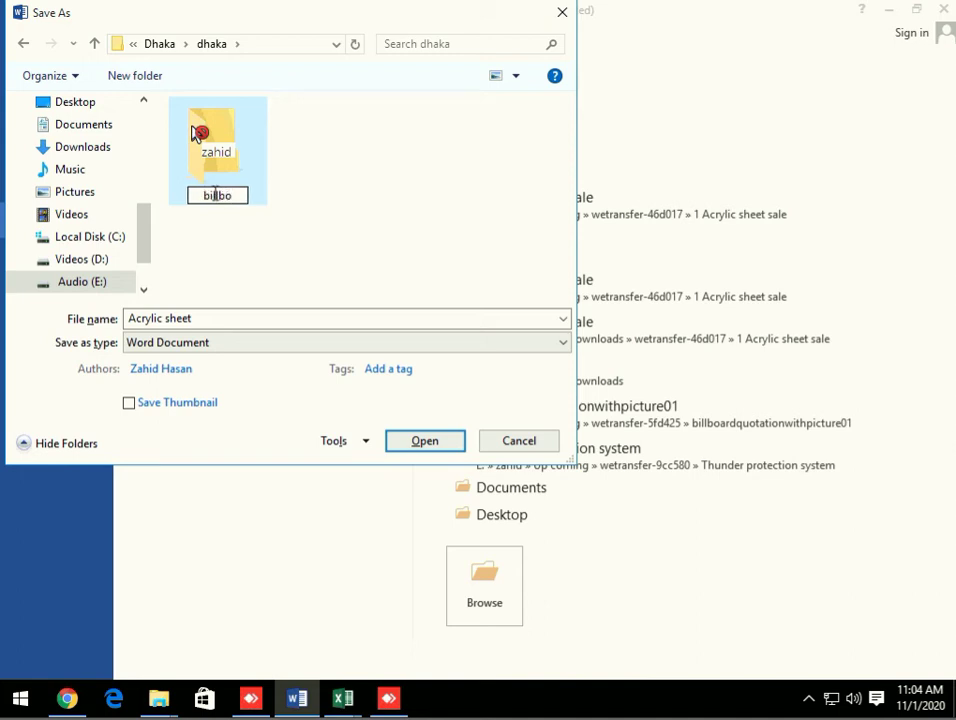
type("ard")
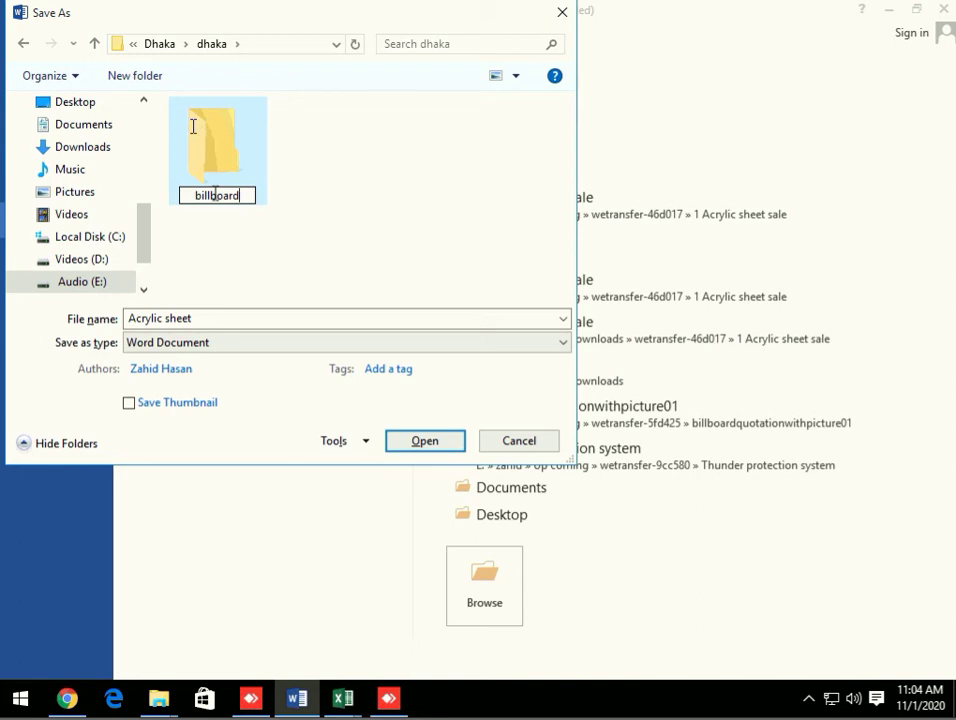
left_click(245, 277)
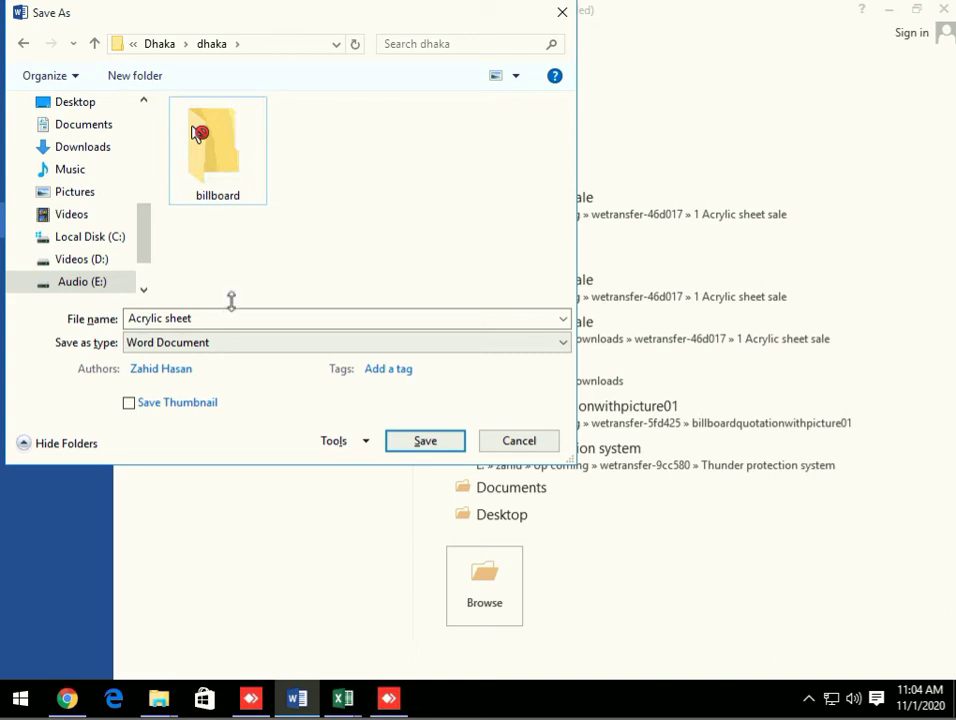
Save the document as "billboard" in Word Document format inside the new billboard folder.
double_click(220, 186)
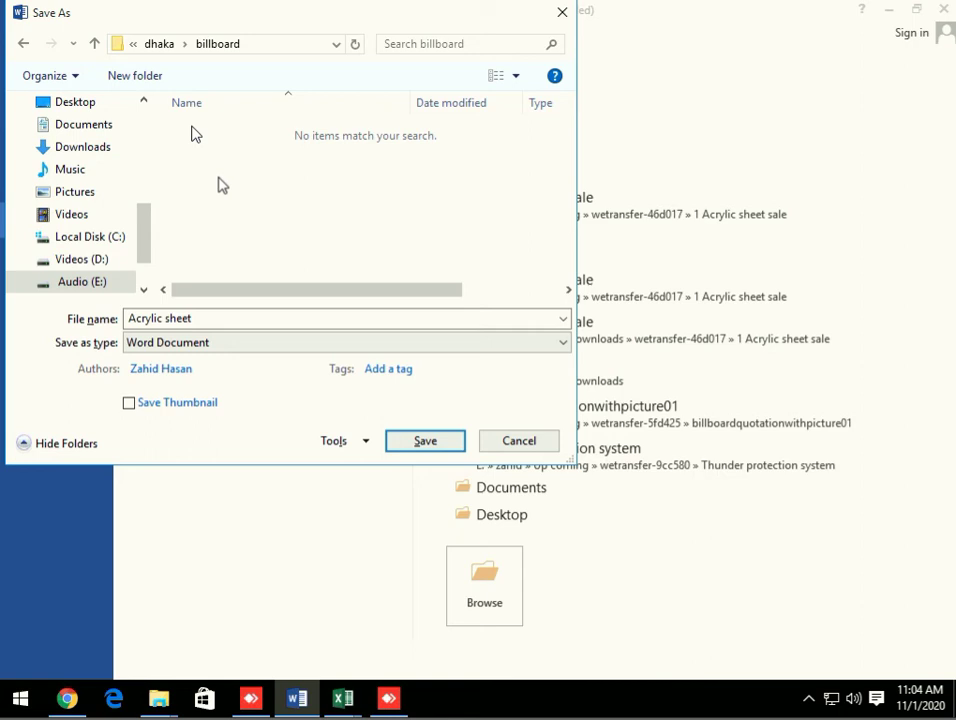
left_click(198, 132)
left_click(219, 319)
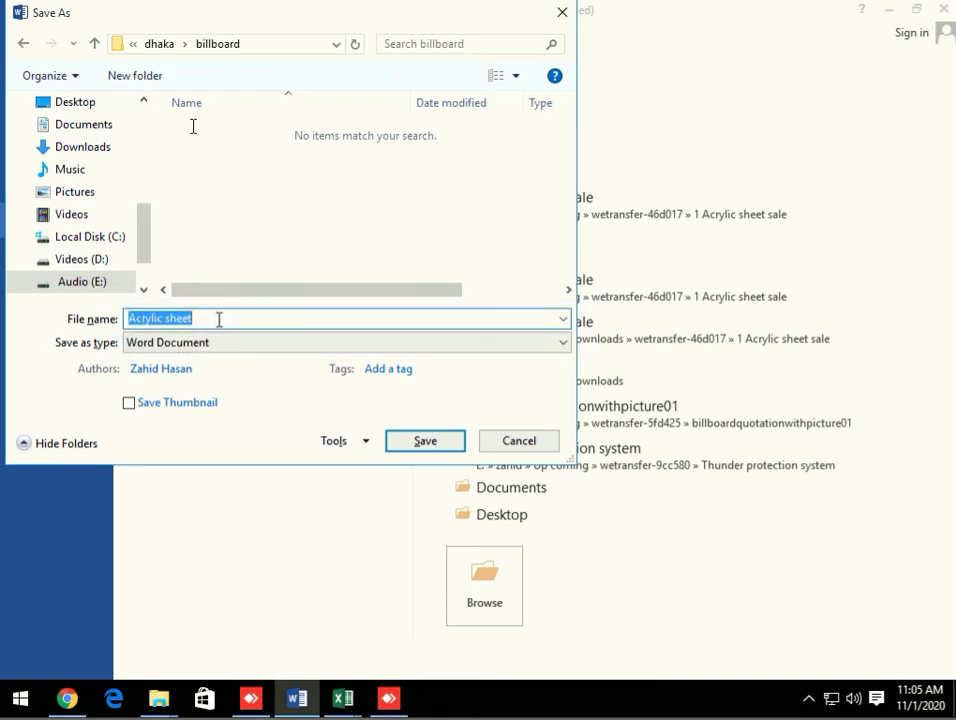
type("billboard")
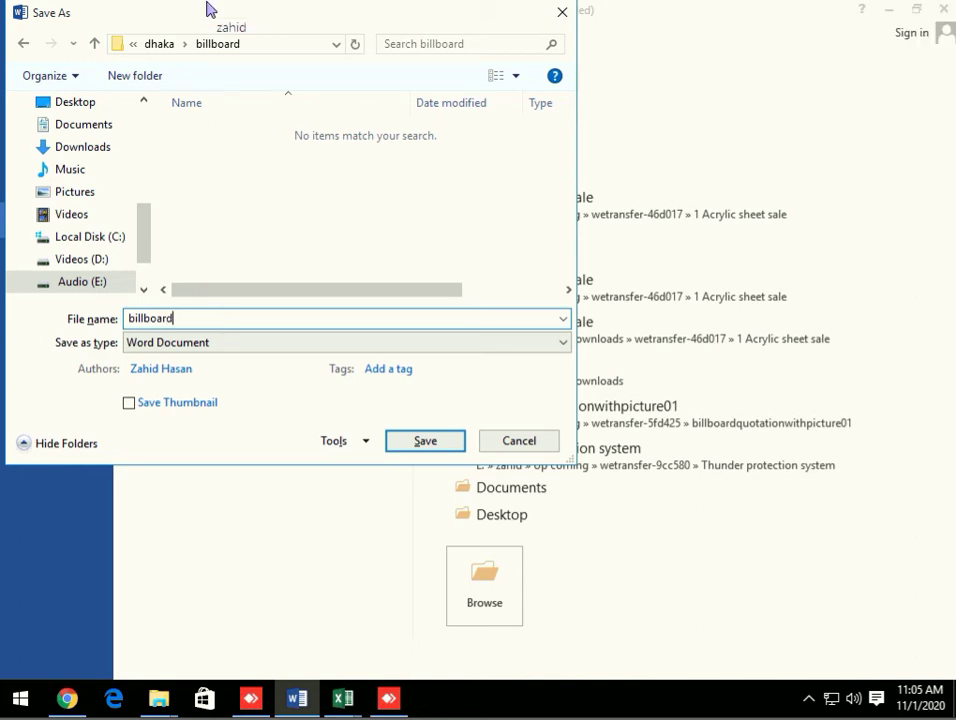
left_click(370, 344)
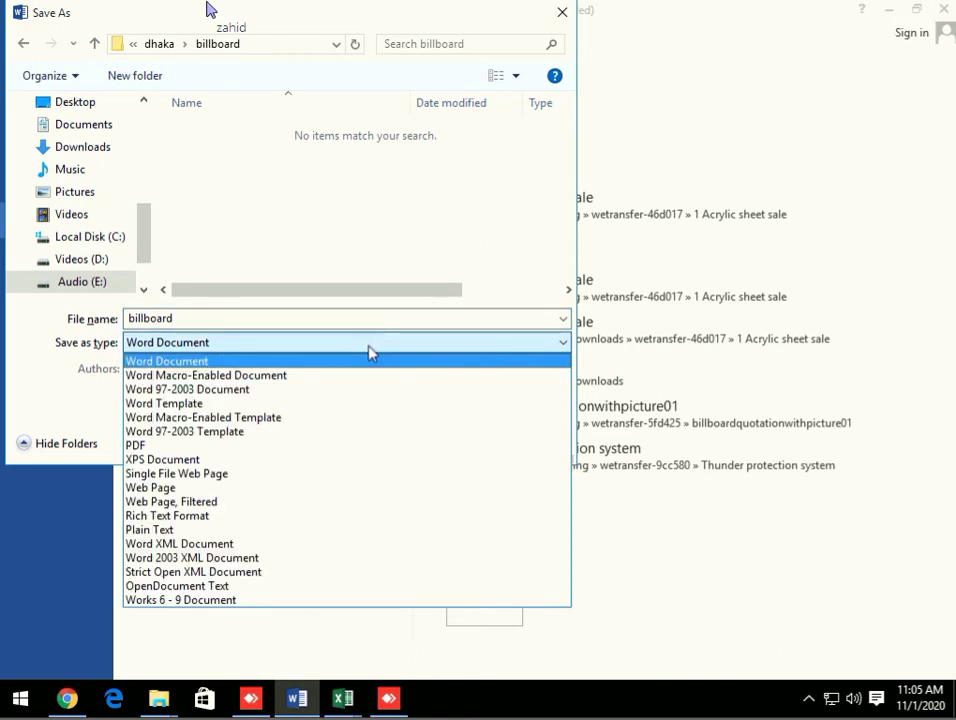
left_click(247, 364)
left_click(428, 444)
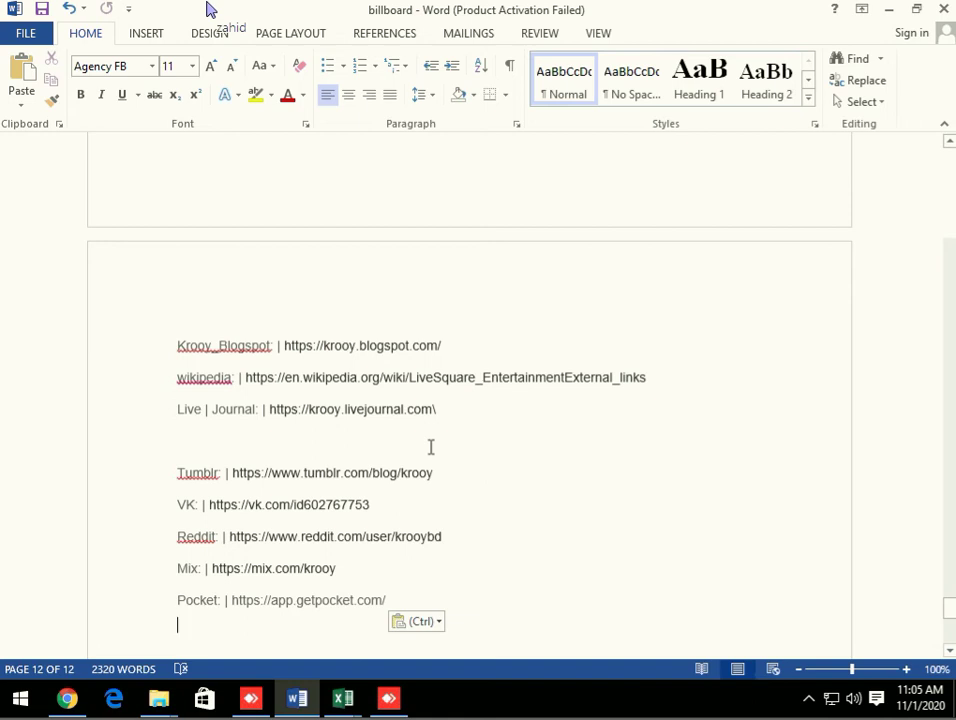
scroll(431, 447, "up", 20)
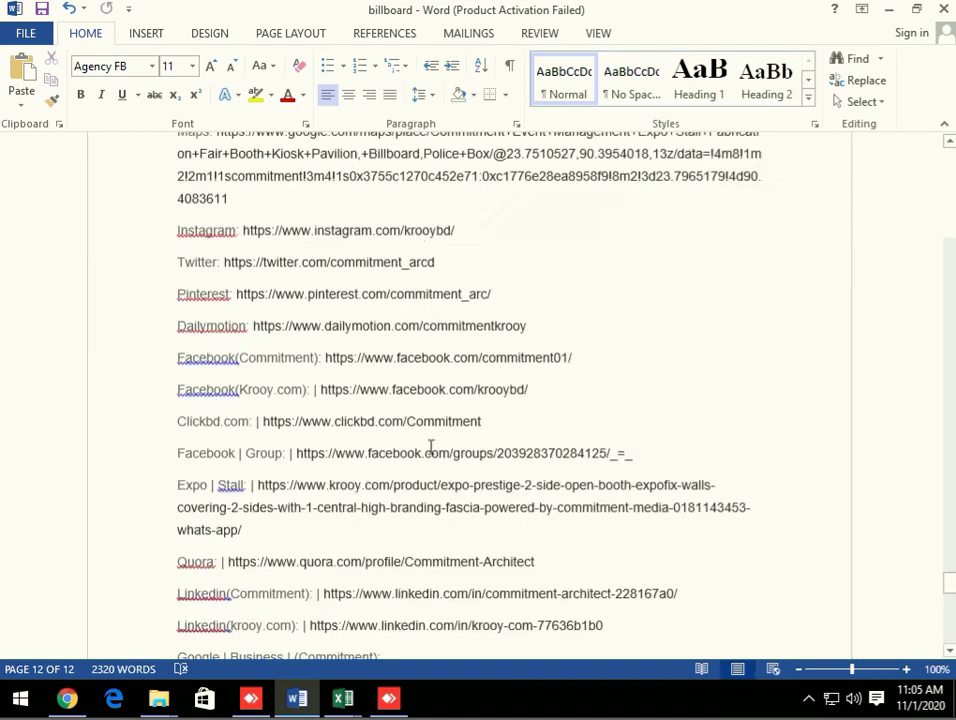
scroll(431, 447, "up", 20)
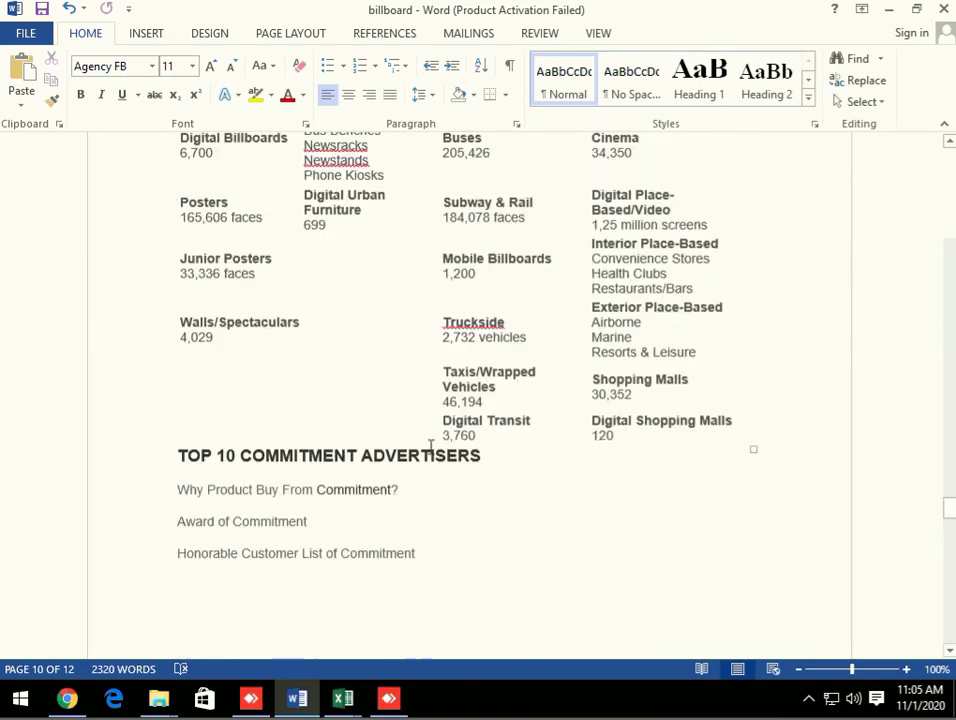
scroll(431, 447, "up", 20)
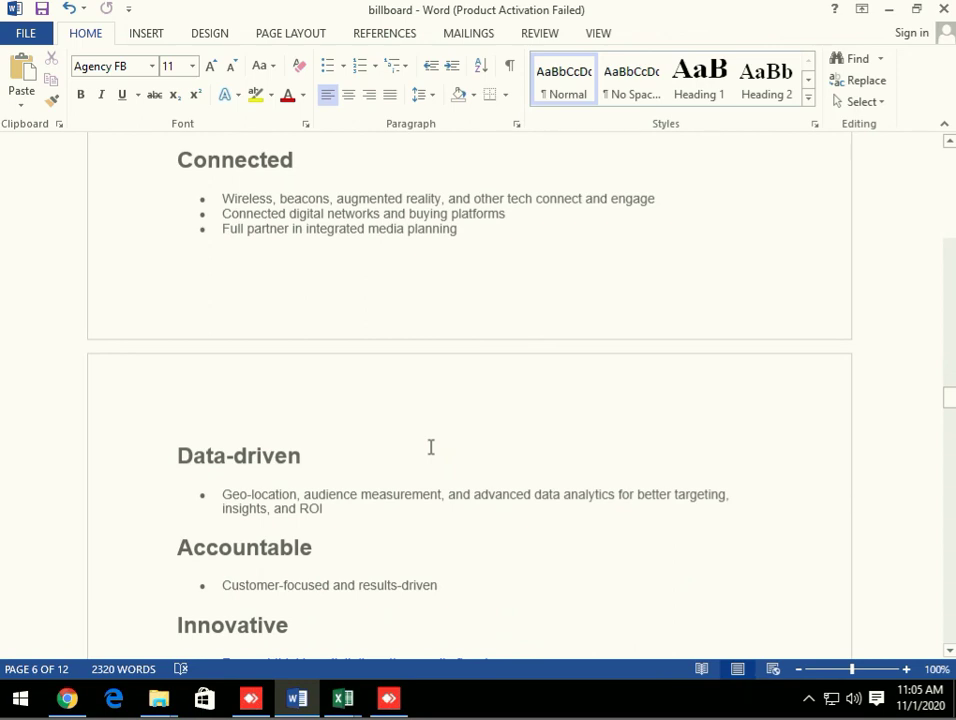
scroll(410, 435, "up", 20)
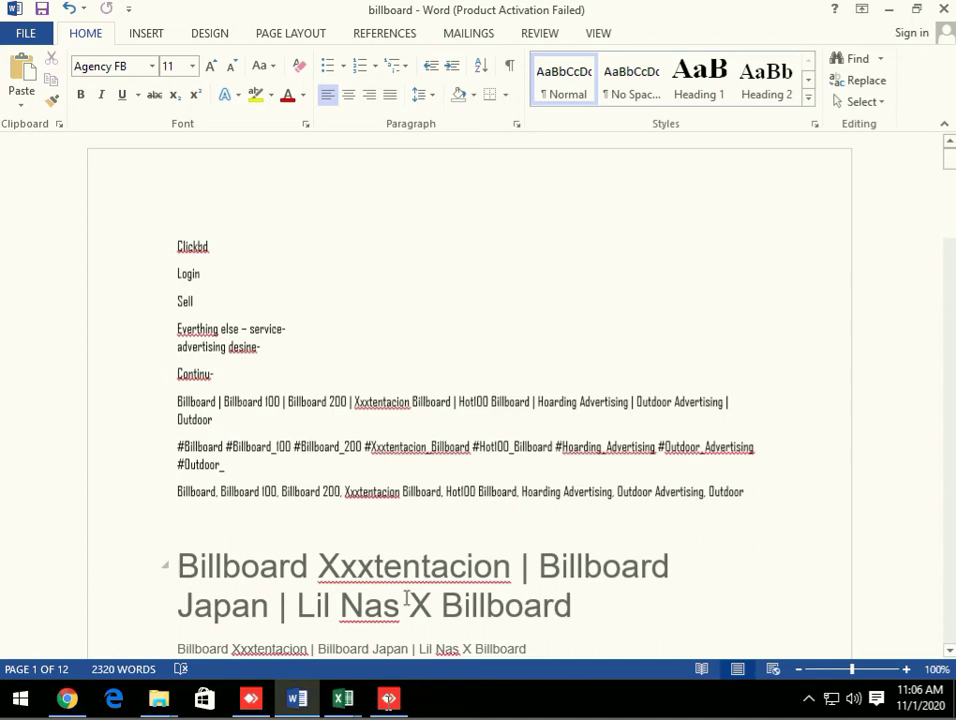
Switch to the Billboard keyword workbook in Excel and select cell A19.
mouse_move(343, 700)
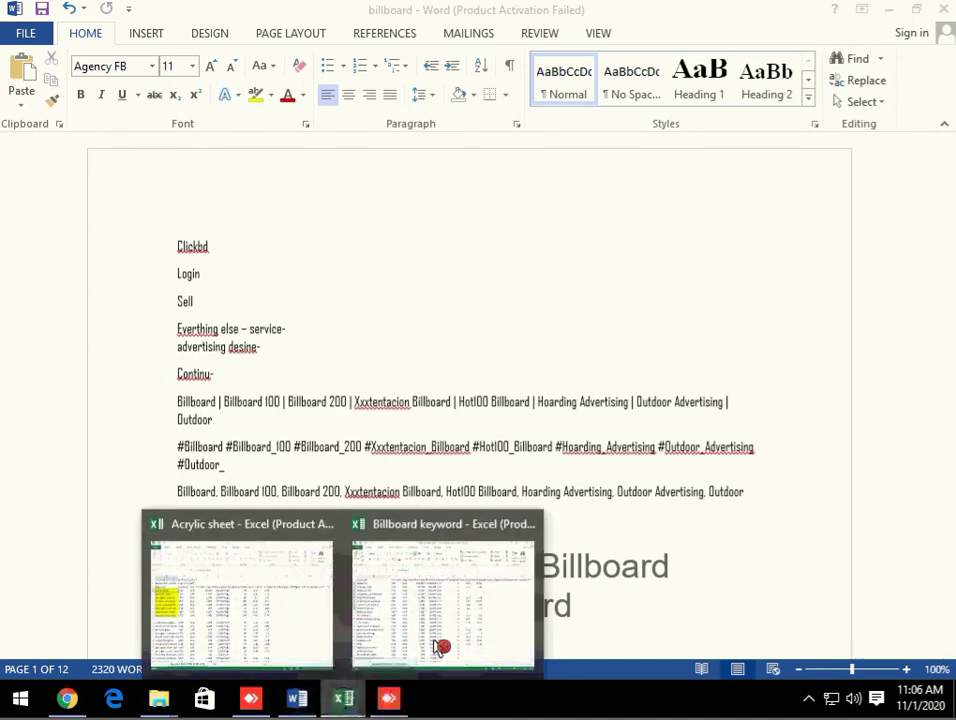
left_click(398, 652)
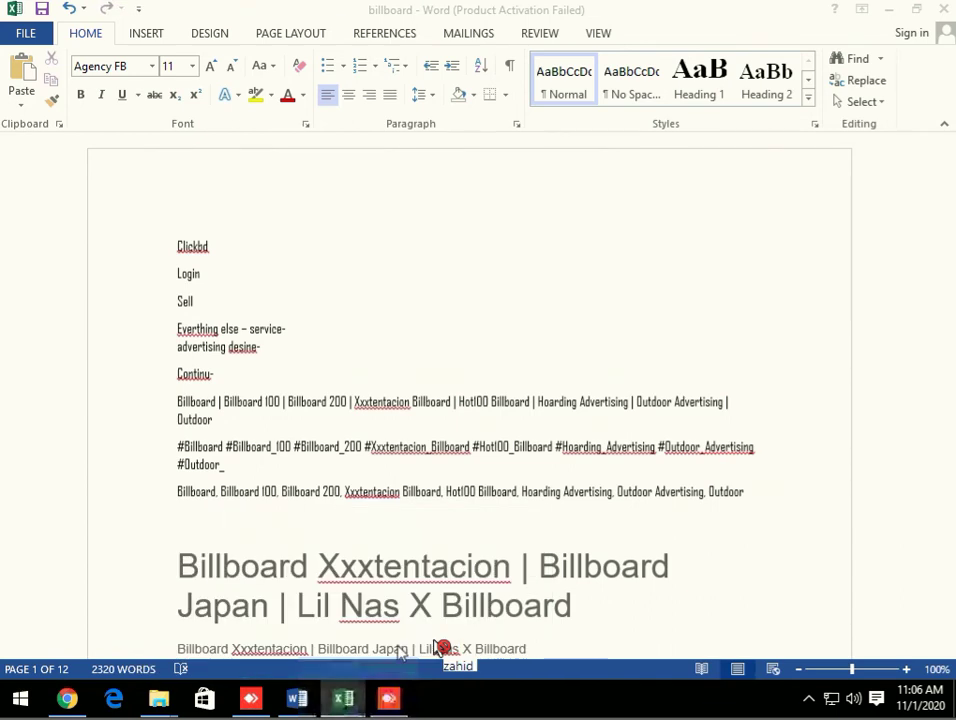
left_click(177, 540)
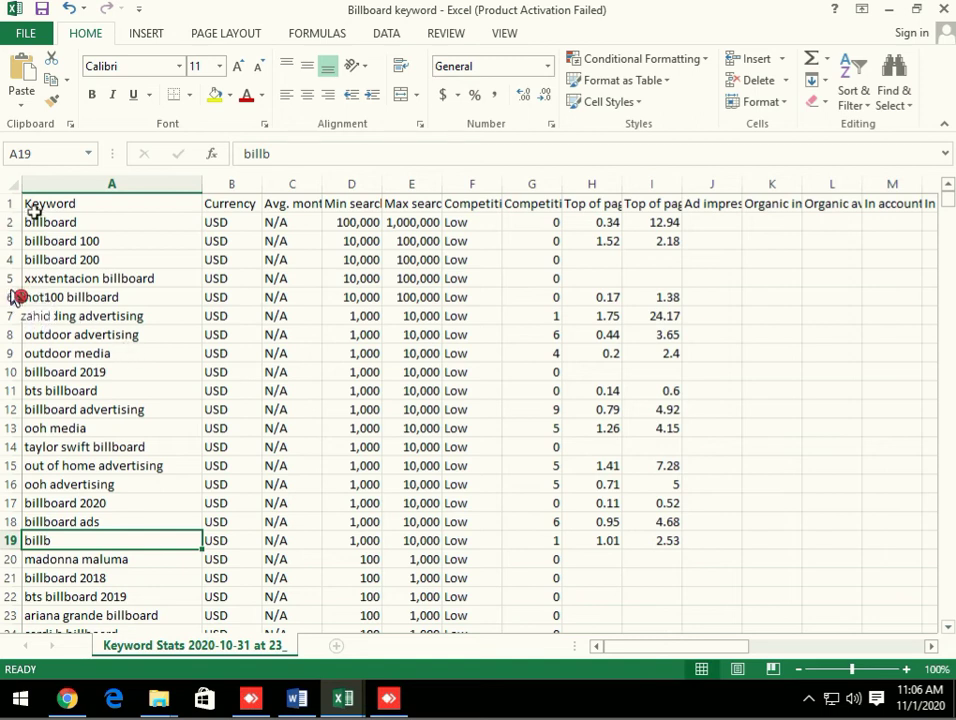
left_click_drag(40, 225, 60, 297)
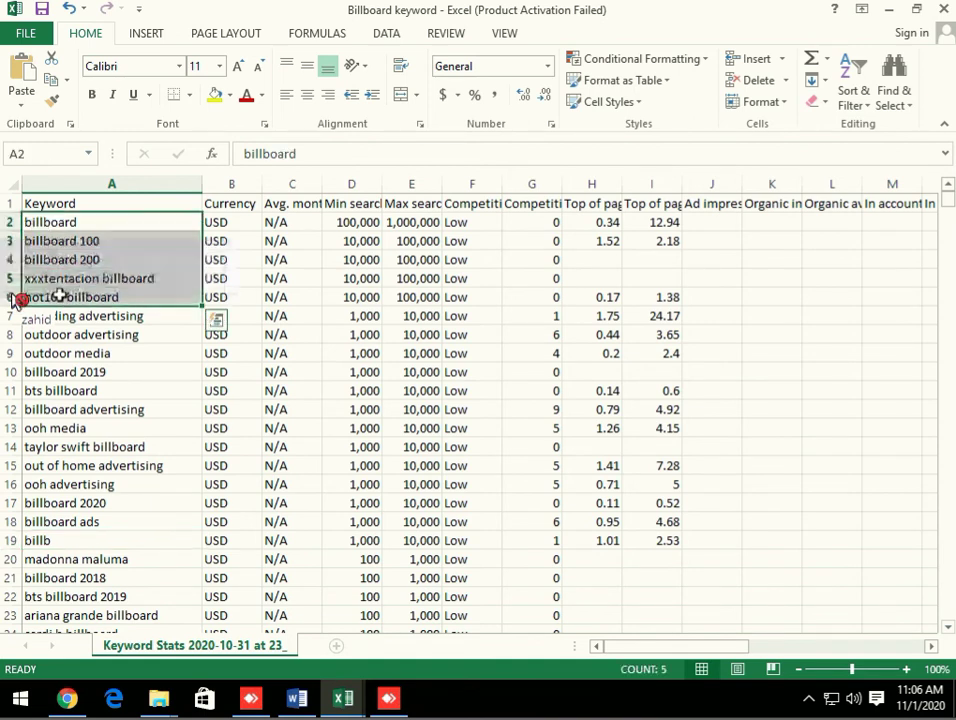
left_click(215, 97)
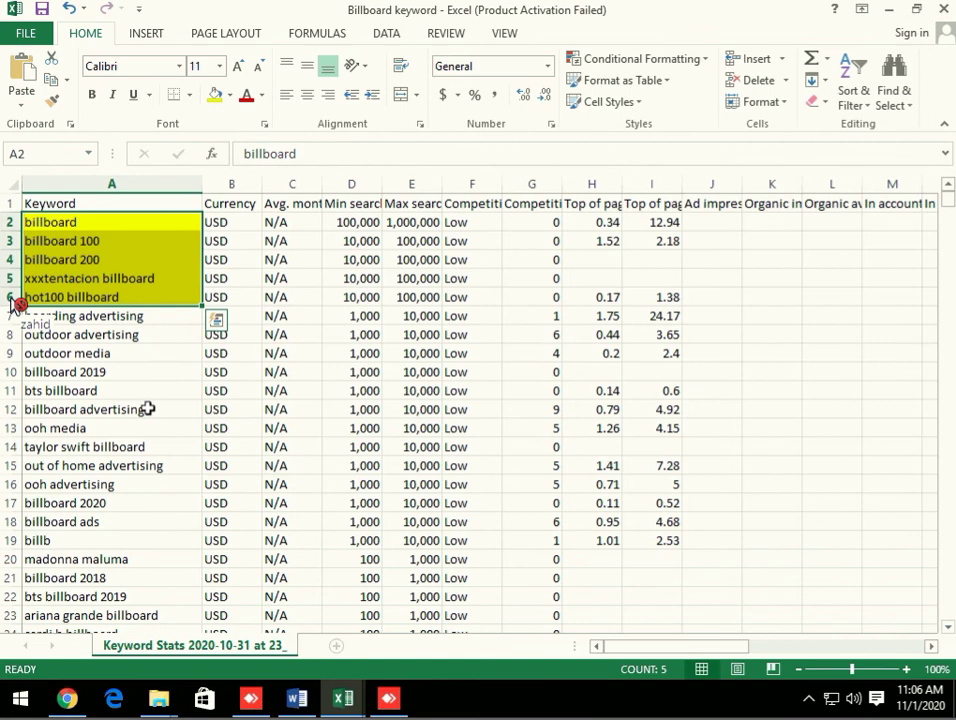
left_click(87, 297)
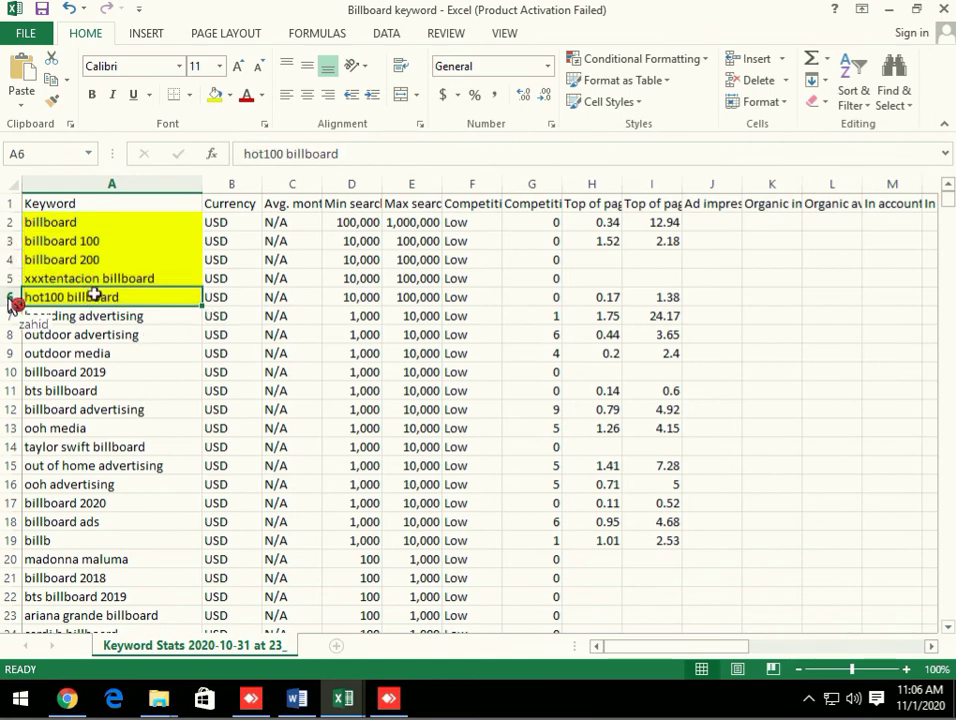
left_click(81, 220)
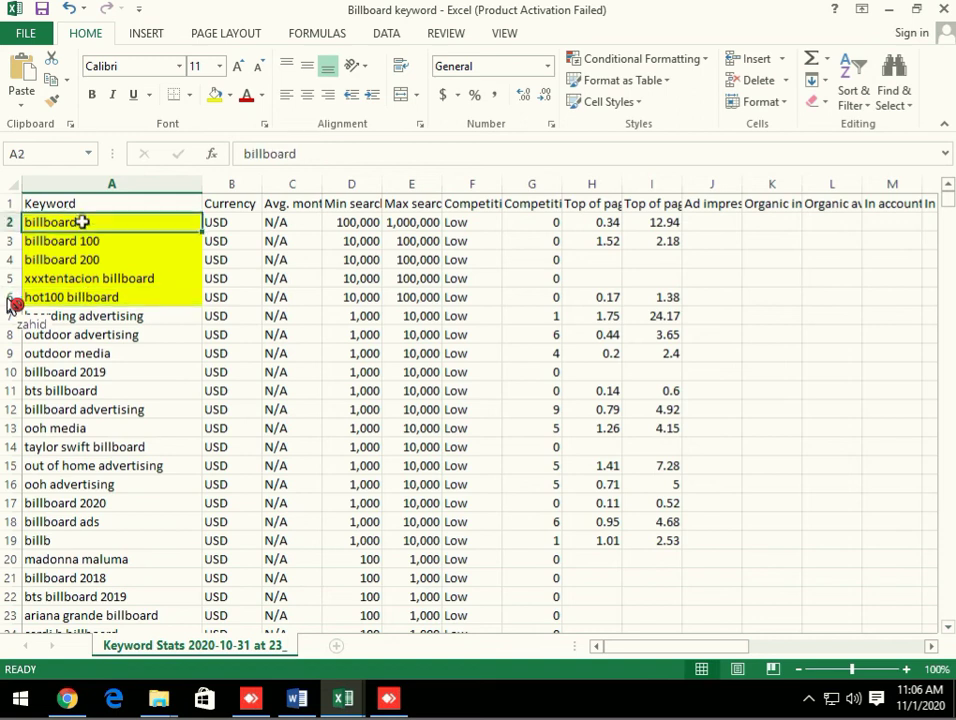
left_click(72, 10)
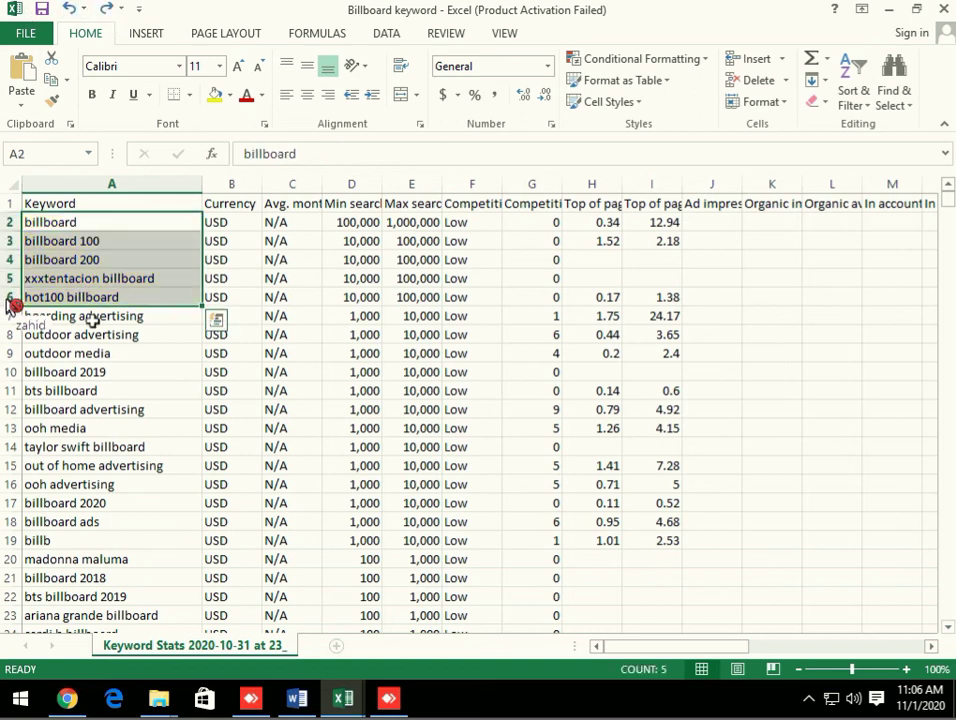
Insert a blank row above the "hot100 billboard" keyword in row 6 and fill it with yellow.
left_click(80, 297)
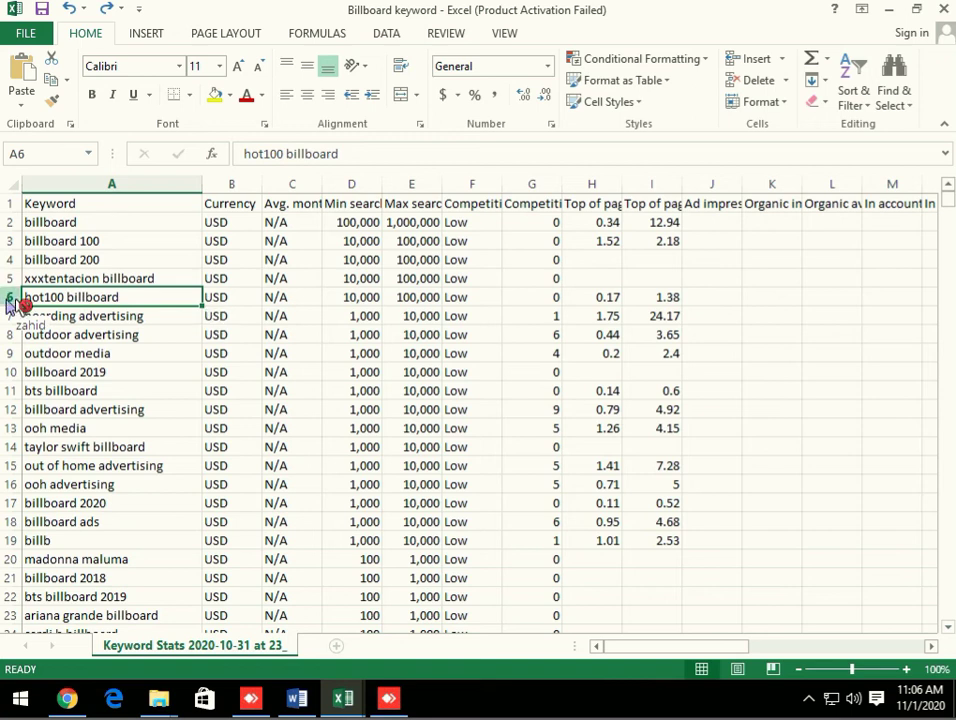
left_click(12, 299)
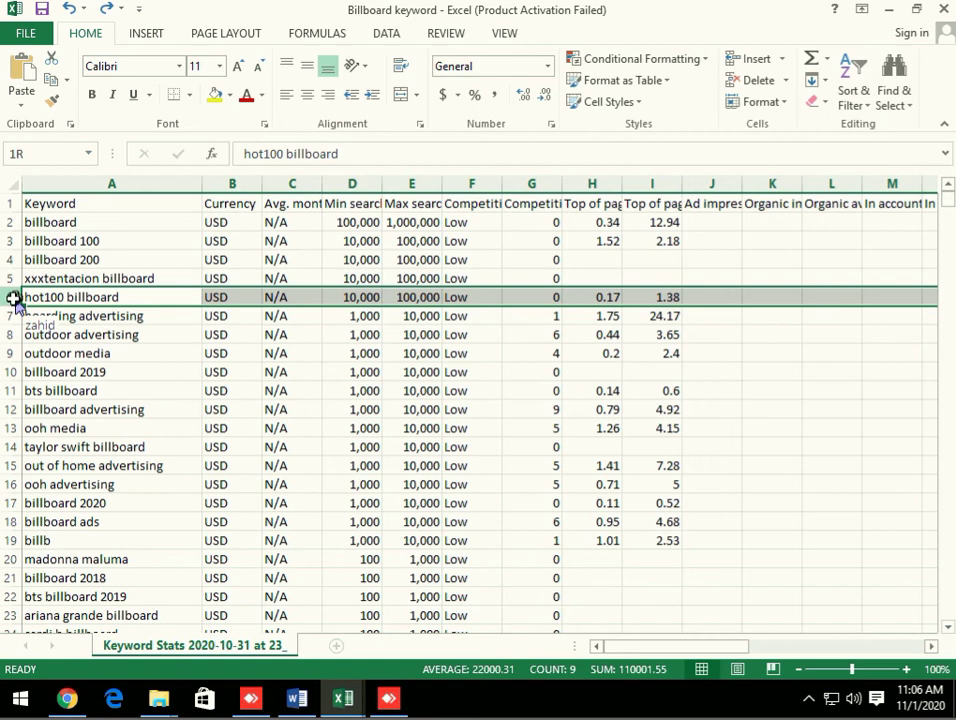
left_click(13, 299)
left_click(13, 299)
key("ctrl+shift+plus")
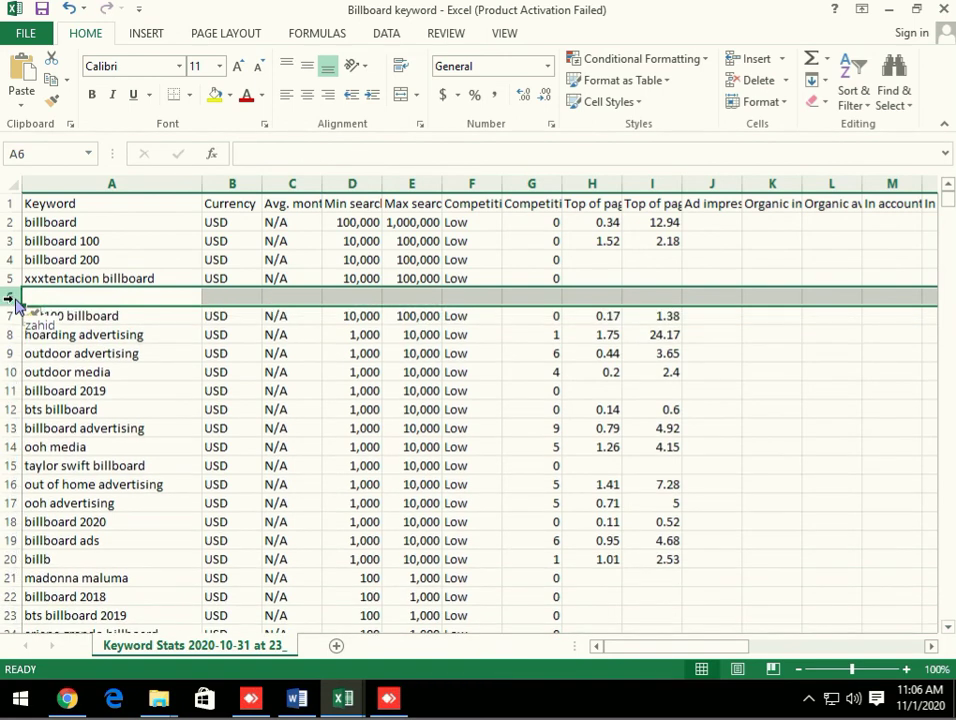
left_click(213, 100)
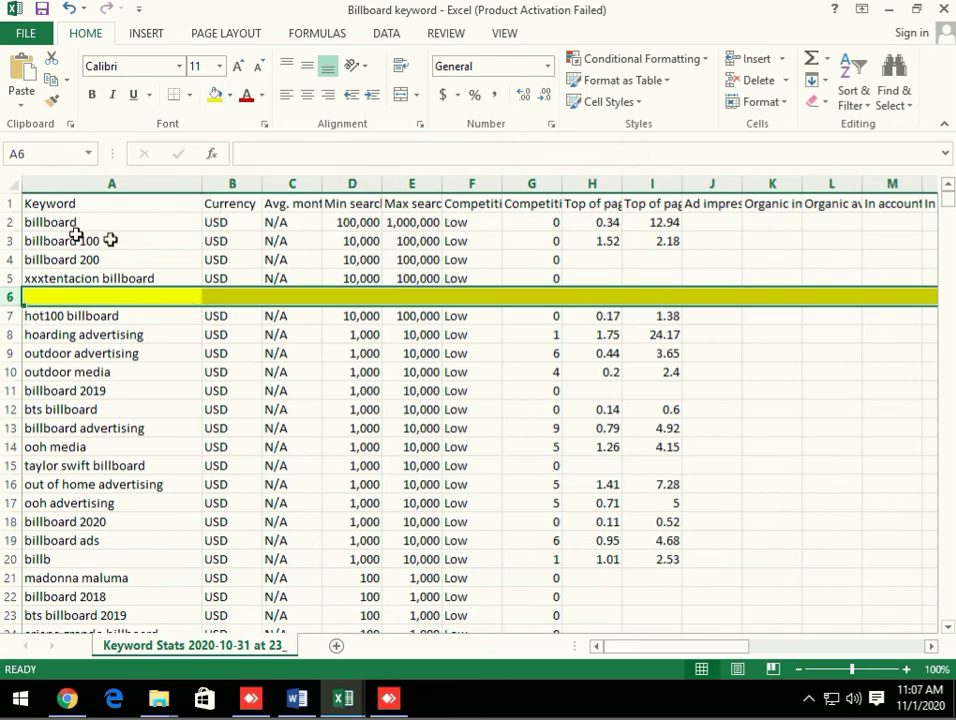
Start saving a copy of the keyword workbook and browse the Audio (E:) drive to the complet folder.
left_click(28, 36)
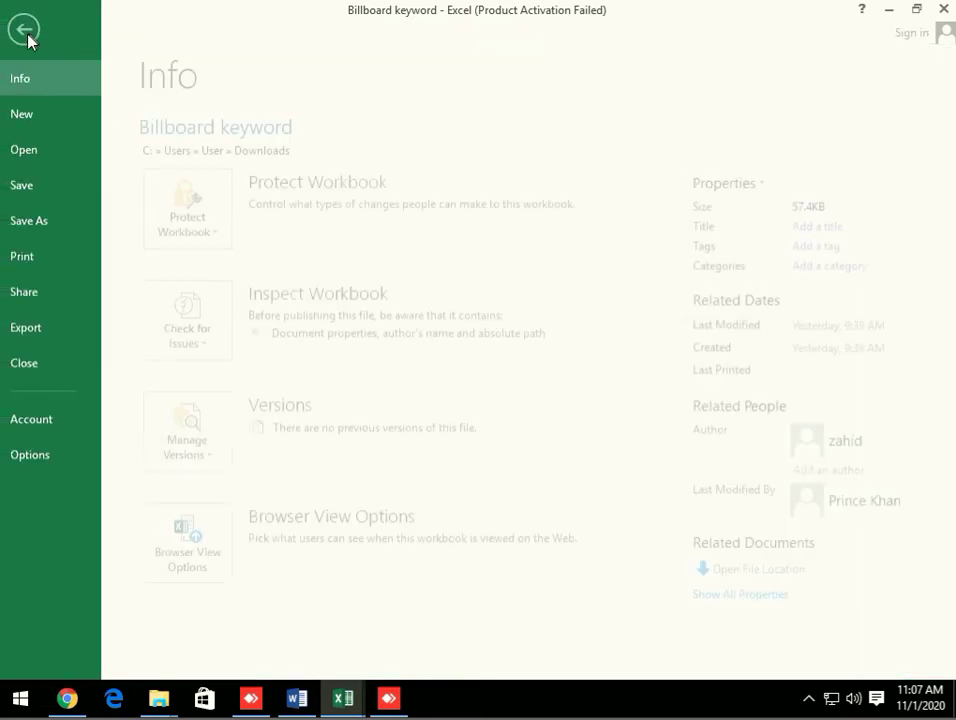
key("F12")
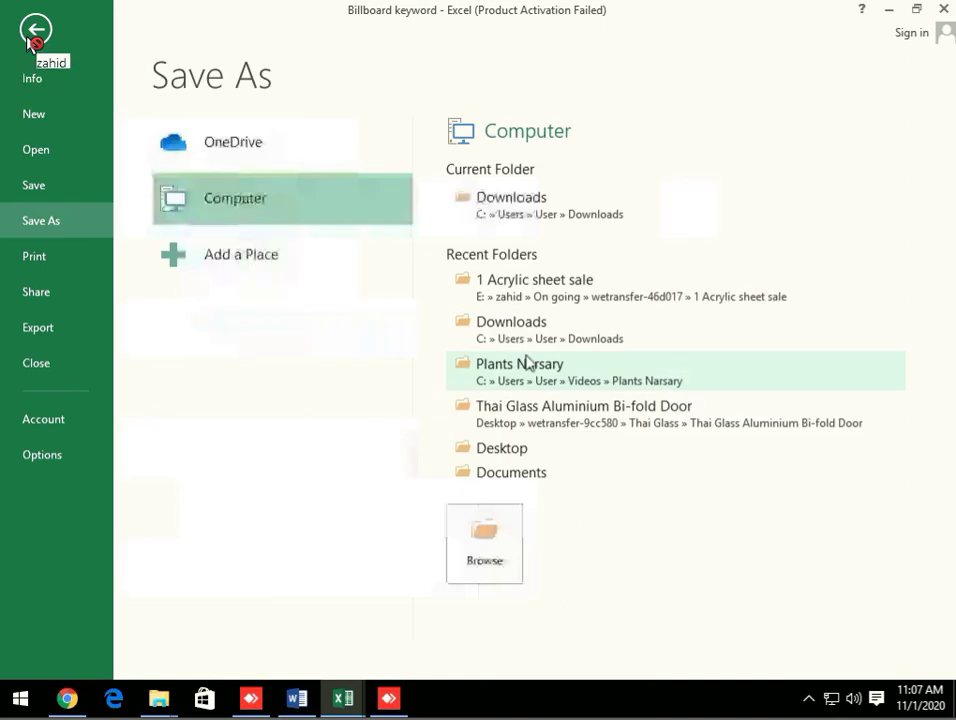
left_click(527, 285)
left_click(33, 45)
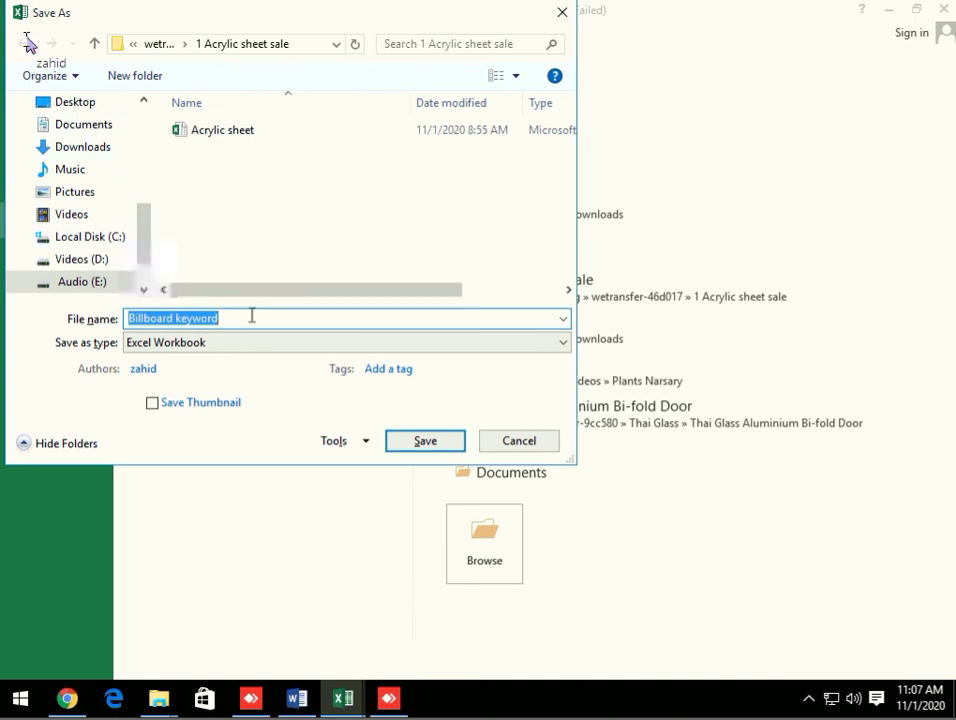
left_click(92, 283)
left_click(220, 157)
double_click(220, 157)
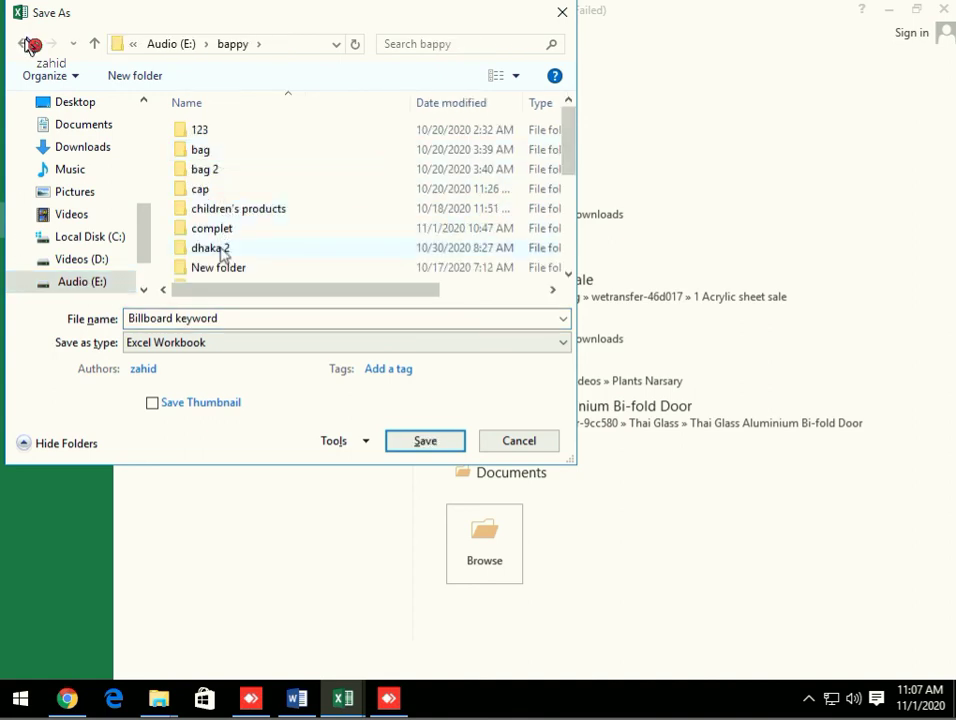
scroll(220, 230, "down", 3)
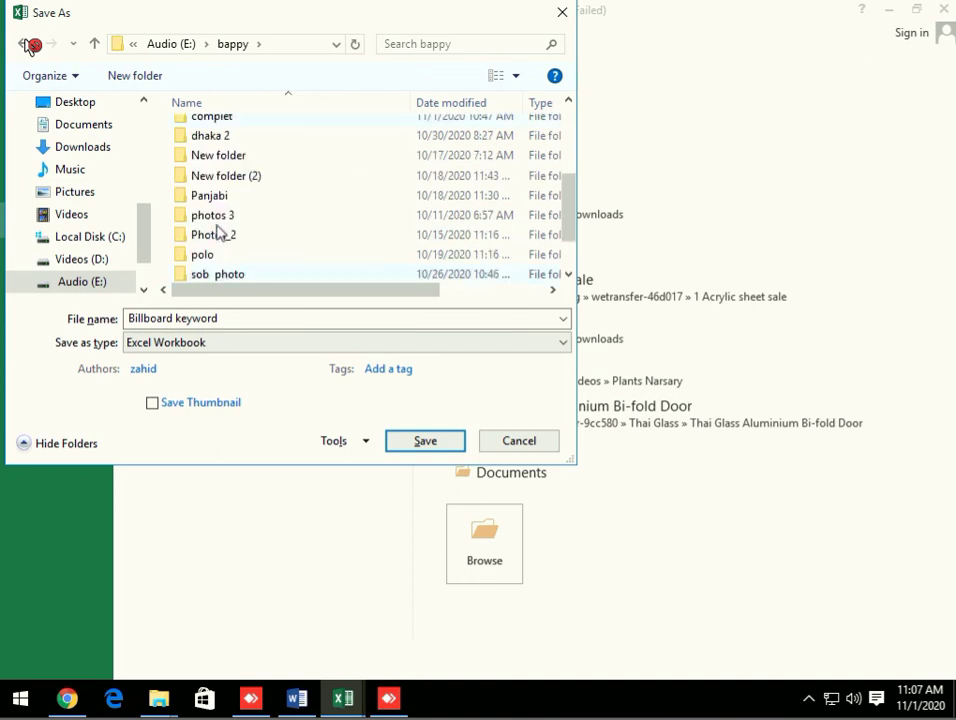
scroll(218, 231, "up", 3)
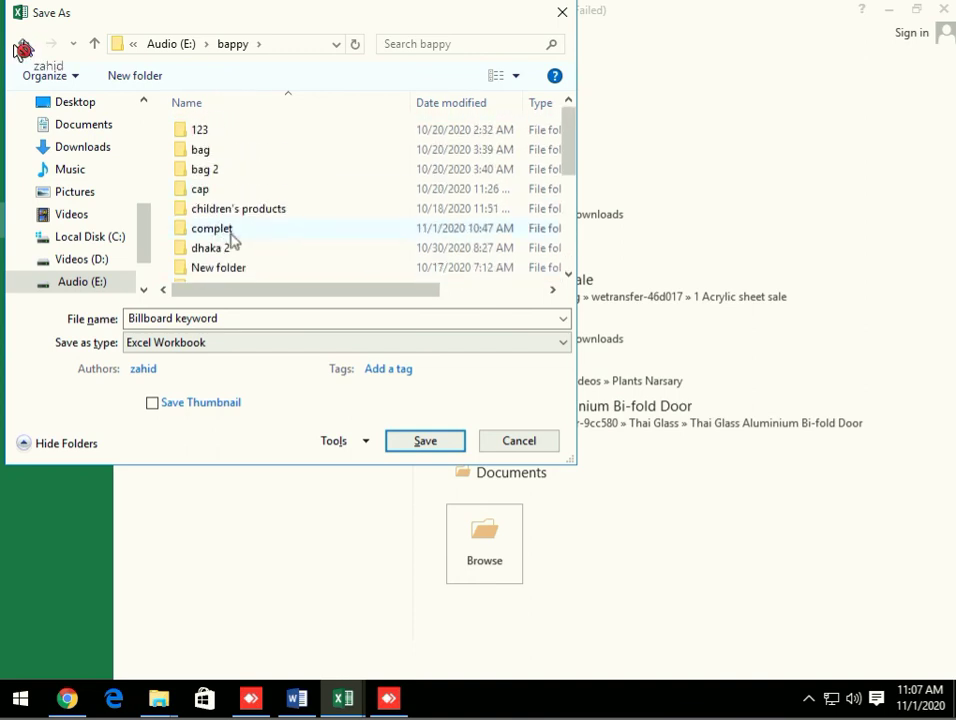
double_click(230, 230)
Save the workbook as "Billboard keyword" in Excel Workbook format inside the Billboard, Dhaka, dhaka, billboard folder.
double_click(228, 150)
left_click(223, 141)
double_click(221, 141)
left_click(220, 141)
double_click(220, 141)
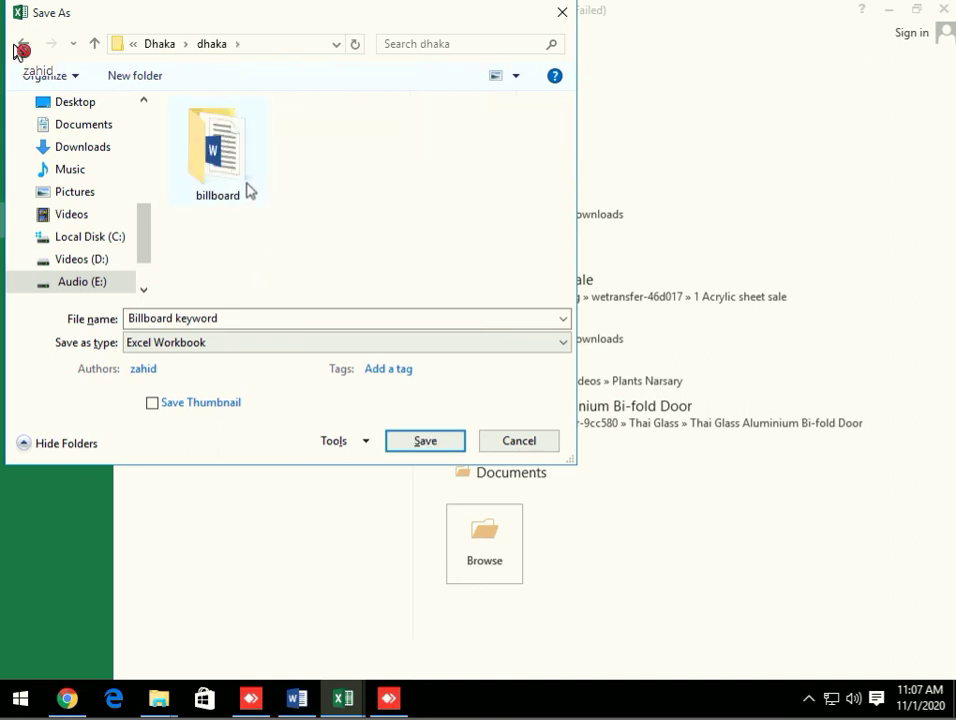
double_click(230, 160)
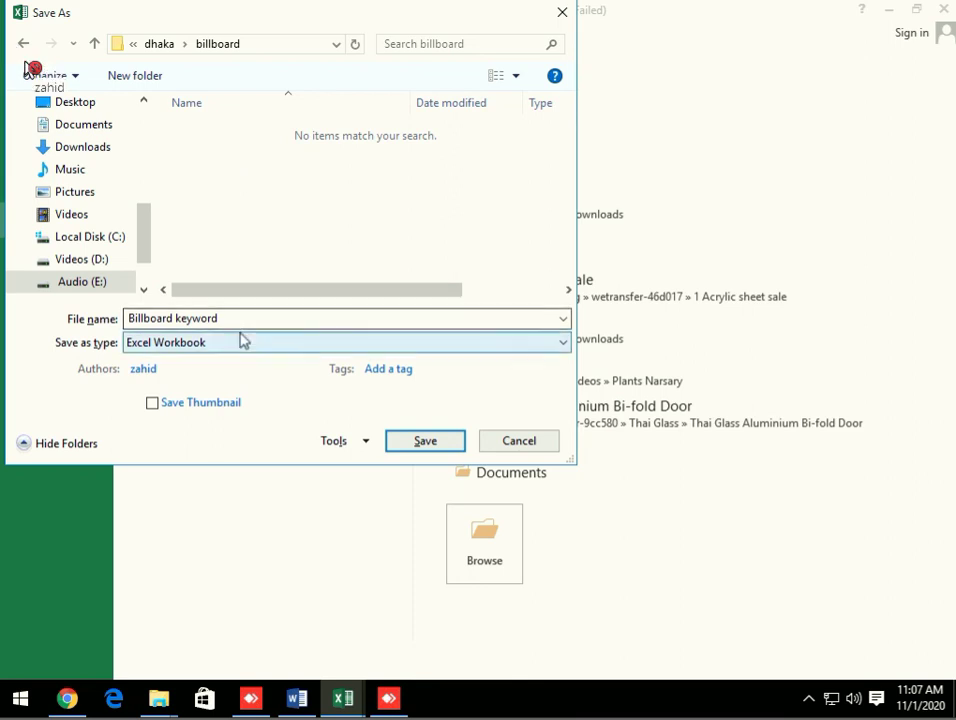
left_click(433, 446)
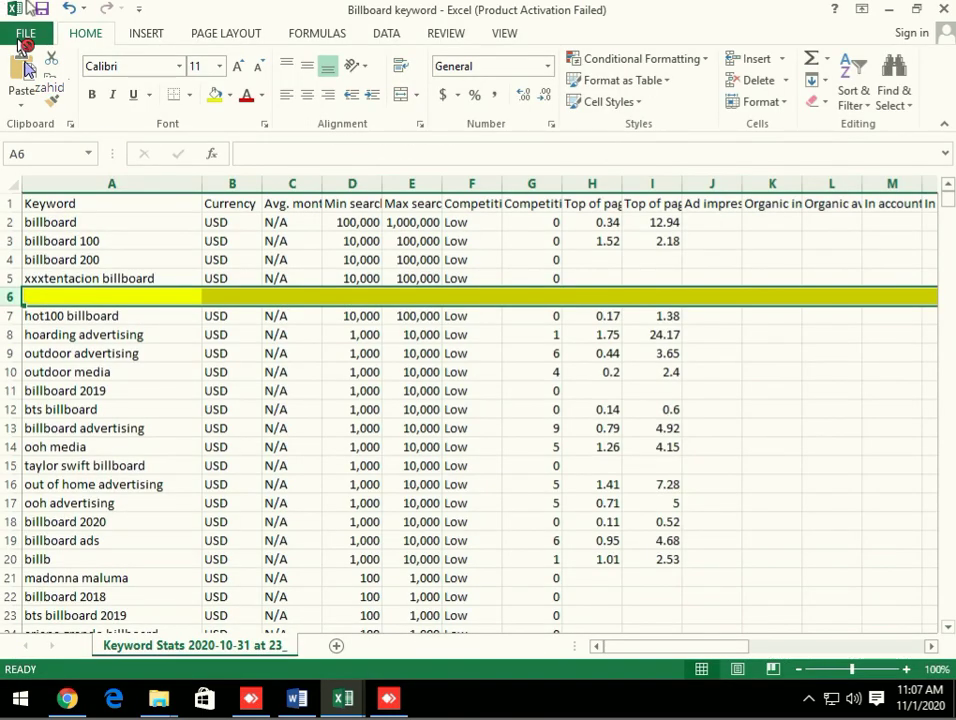
Reopen the save dialog for the keyword workbook and go up one level to the dhaka folder.
left_click(21, 38)
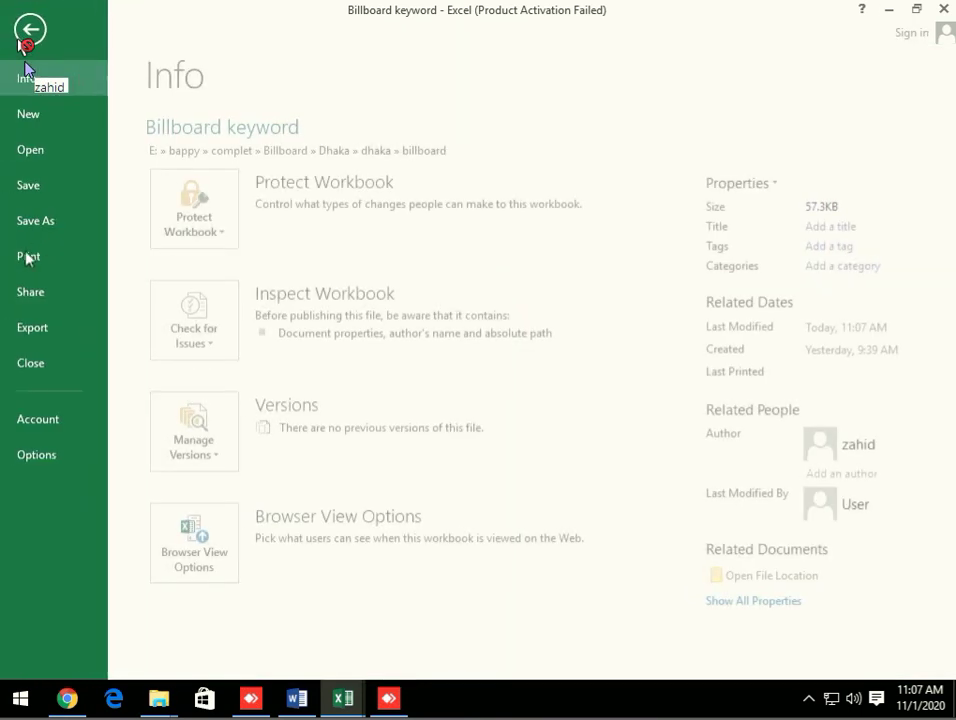
left_click(44, 226)
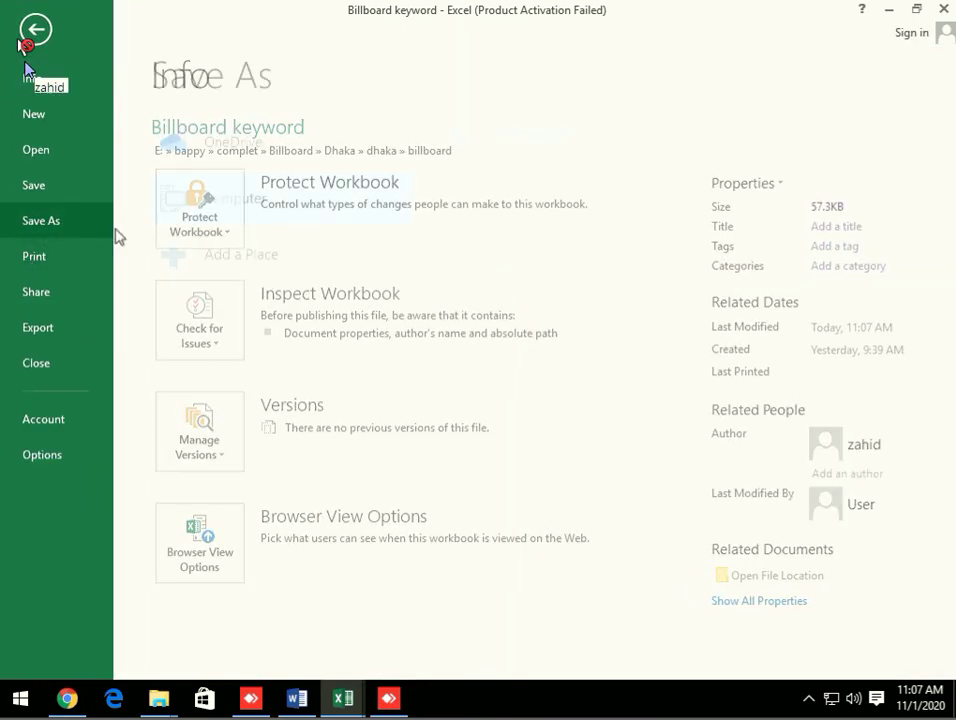
left_click(503, 214)
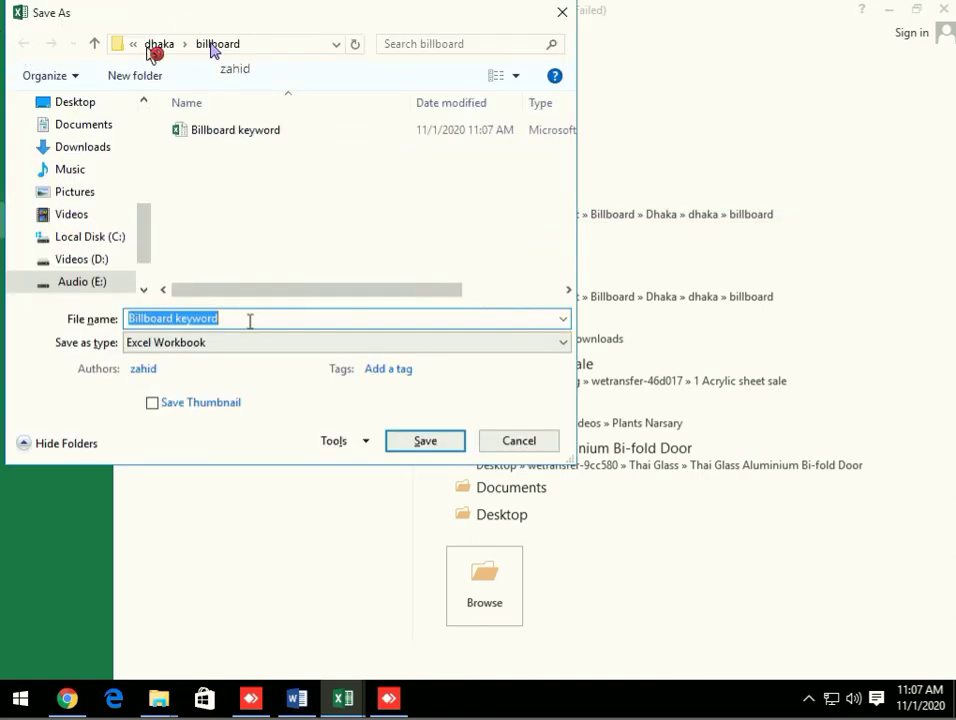
left_click(158, 45)
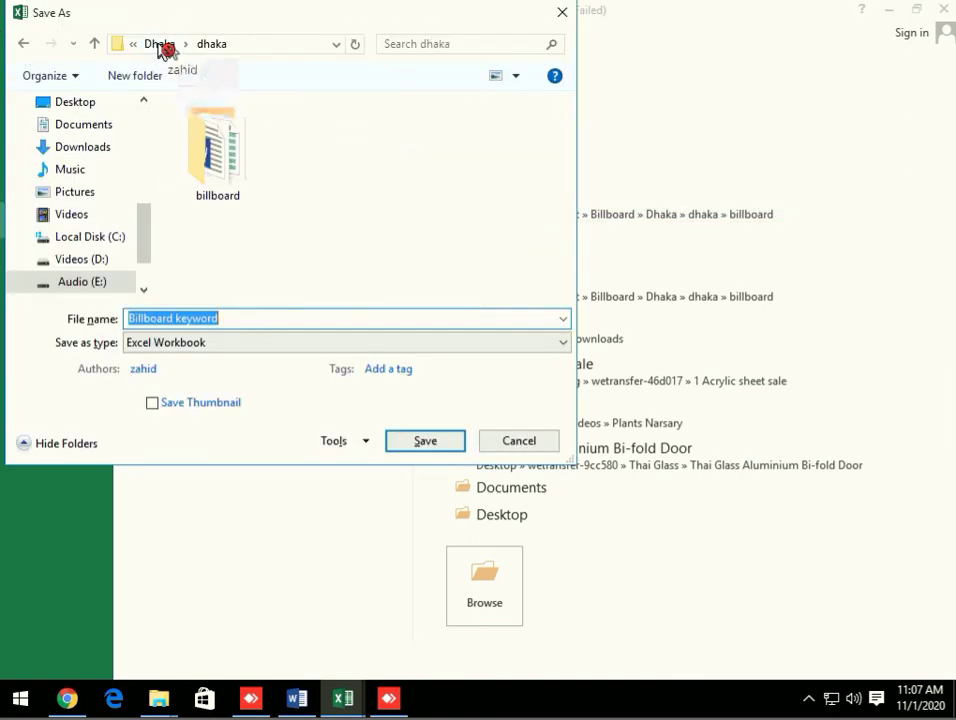
Try to rename the billboard folder as "1 billboard" from within the save dialog.
left_click_drag(200, 186, 206, 184)
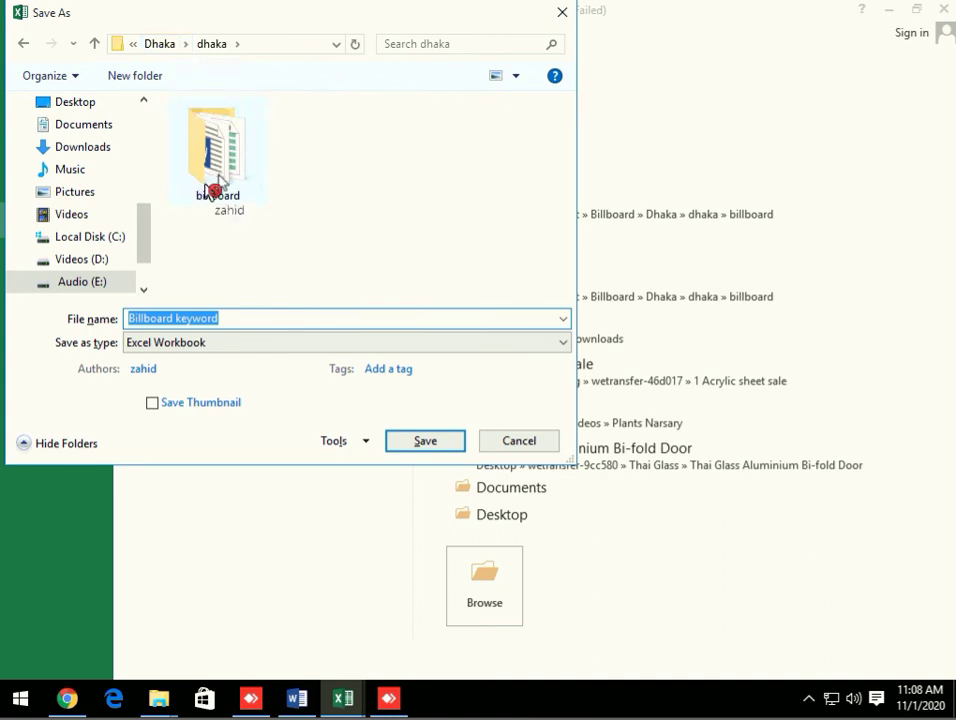
left_click(207, 188)
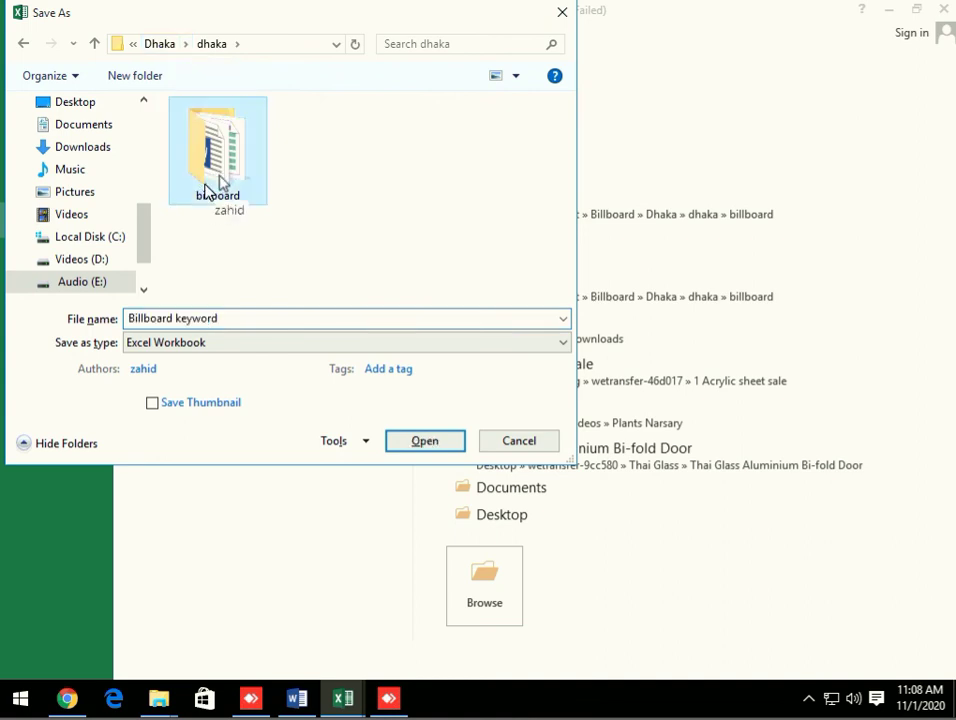
left_click(214, 191)
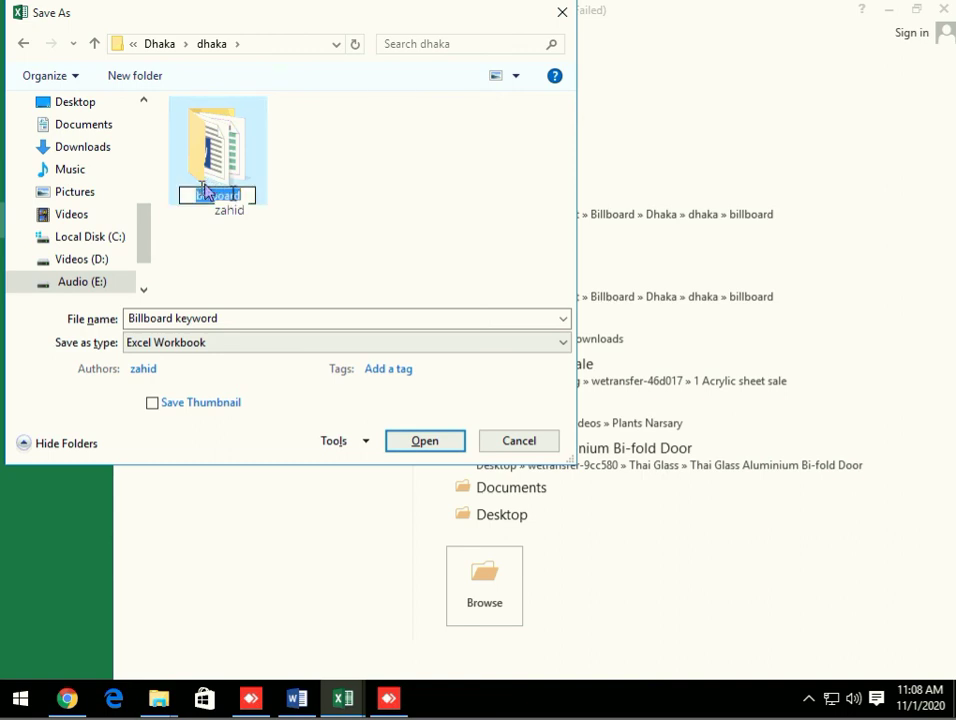
left_click(205, 191)
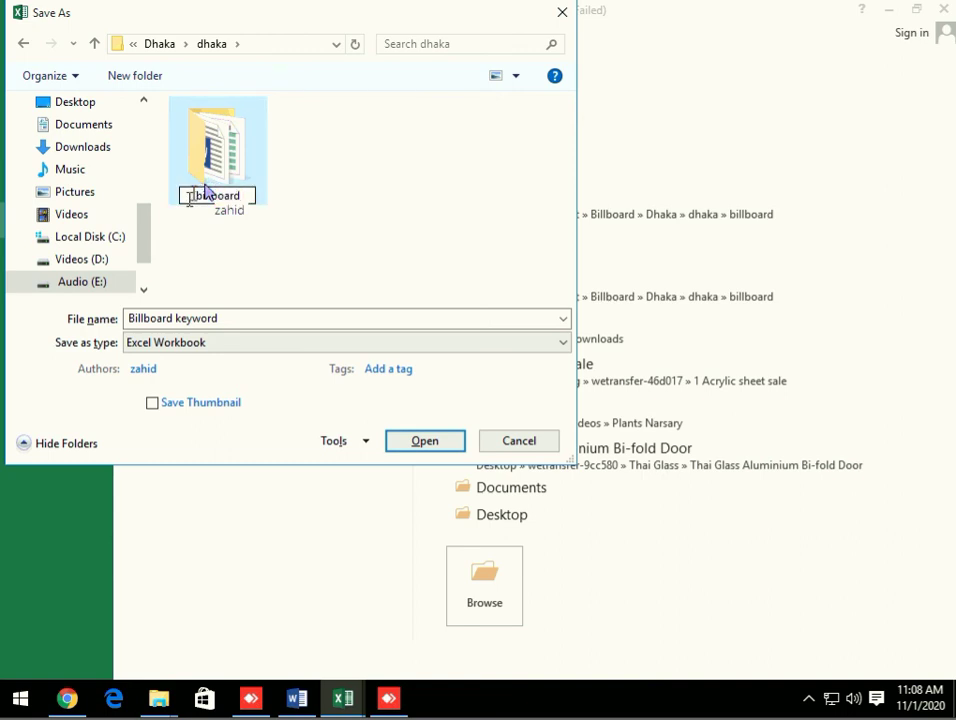
type("B")
key("BackSpace")
type("B")
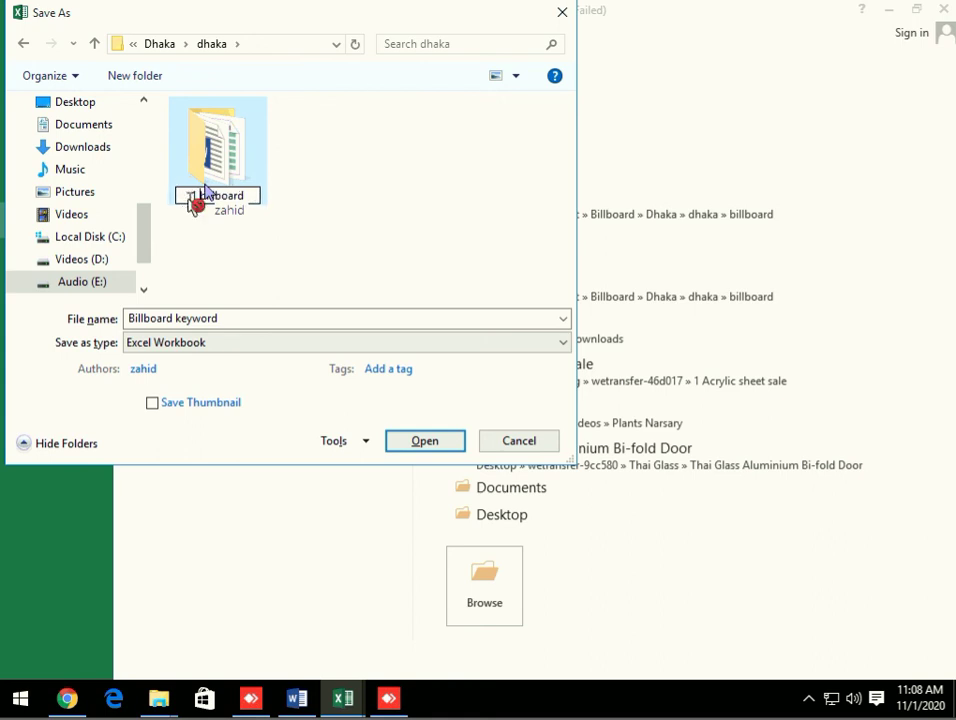
left_click(279, 260)
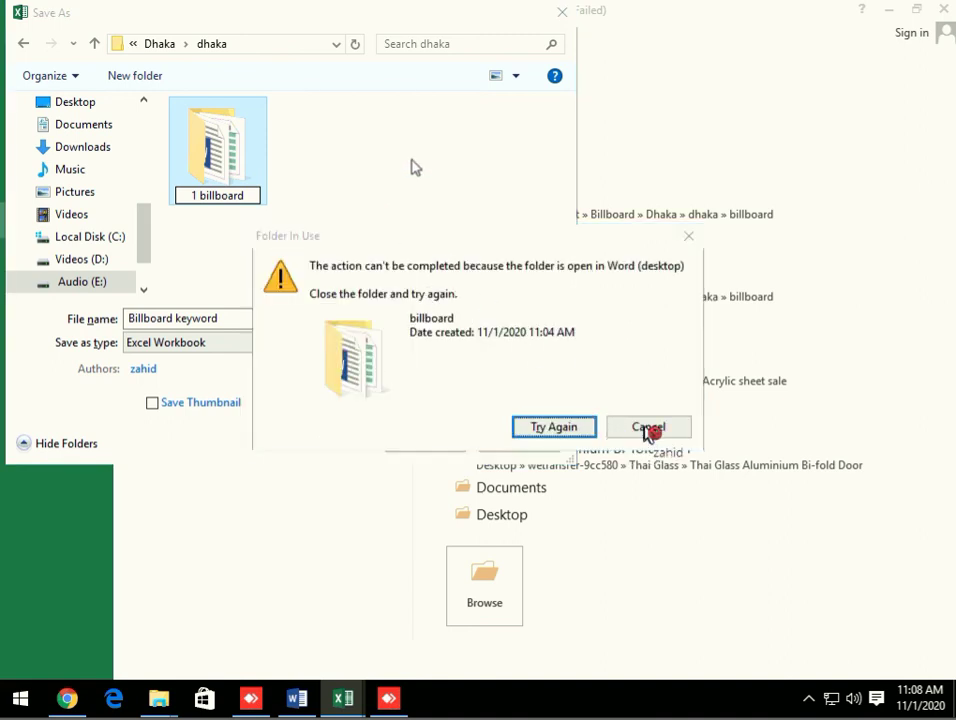
left_click(647, 428)
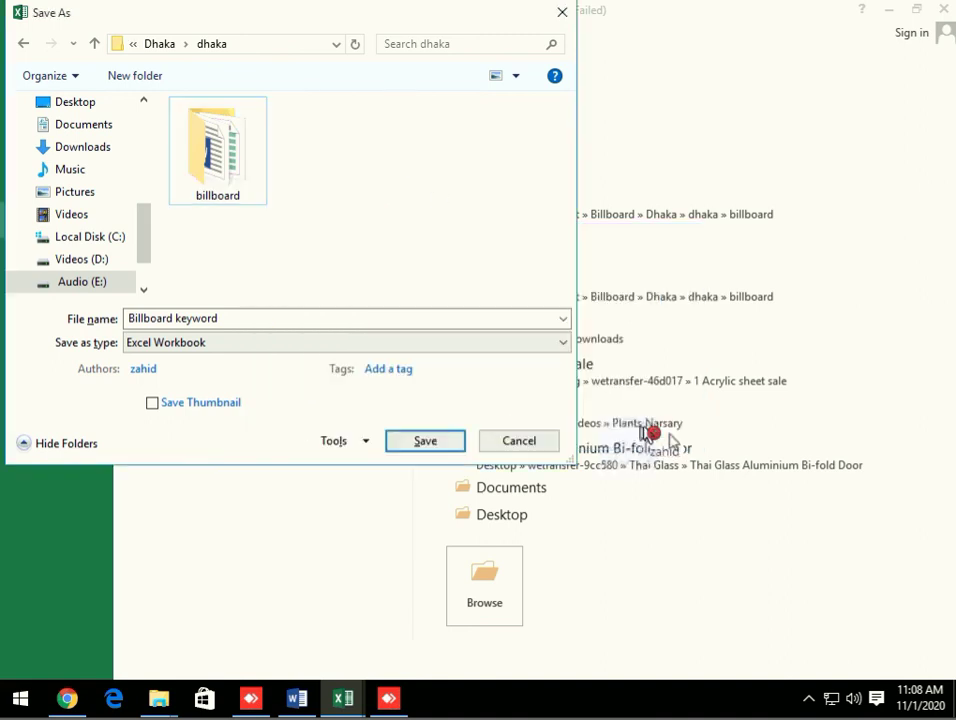
left_click(535, 443)
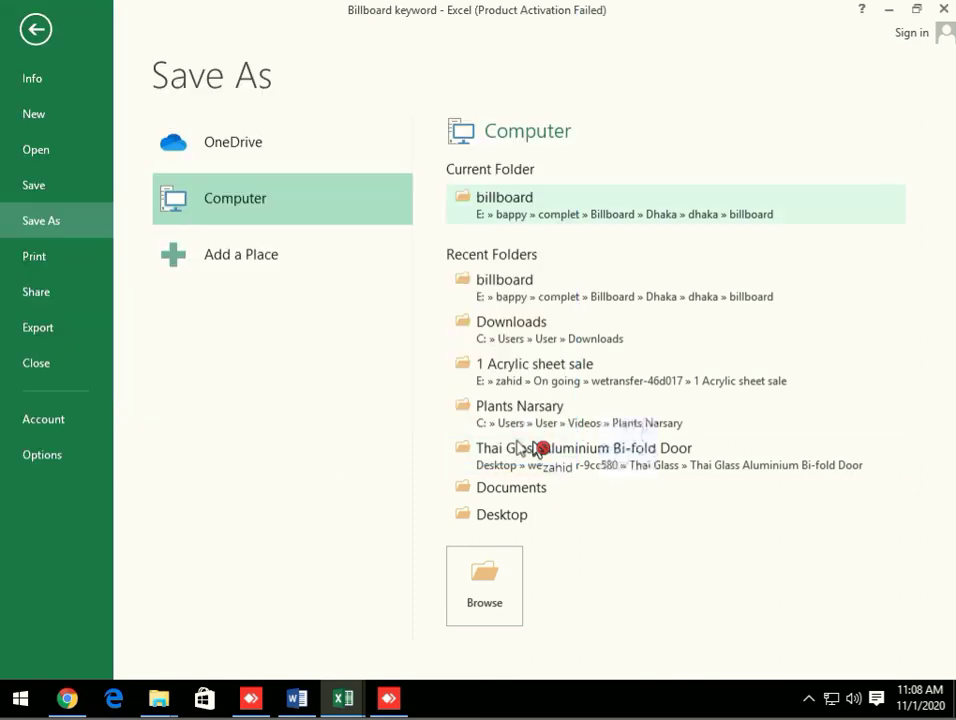
Close the billboard Word document and both open Excel workbooks, saving the changes to Acrylic sheet.xlsx.
left_click(297, 700)
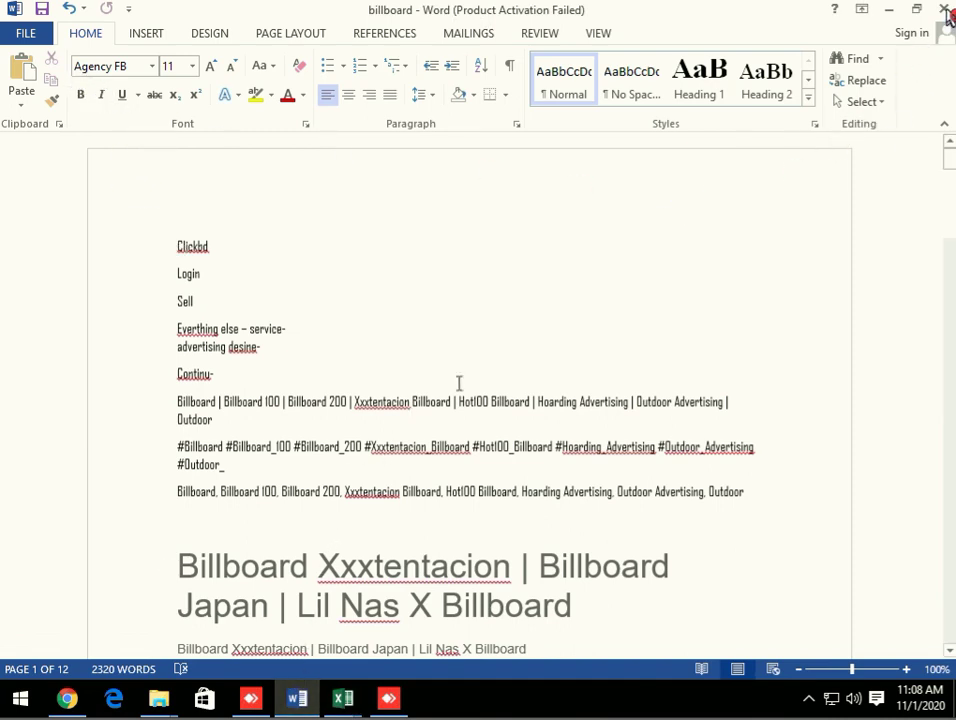
left_click(944, 10)
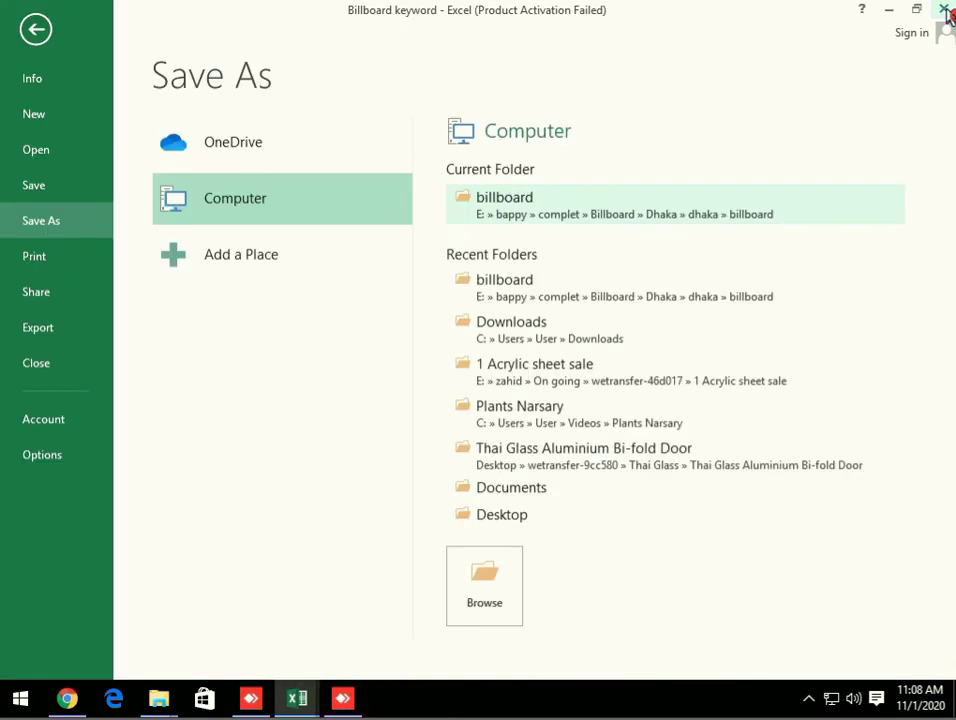
mouse_move(297, 698)
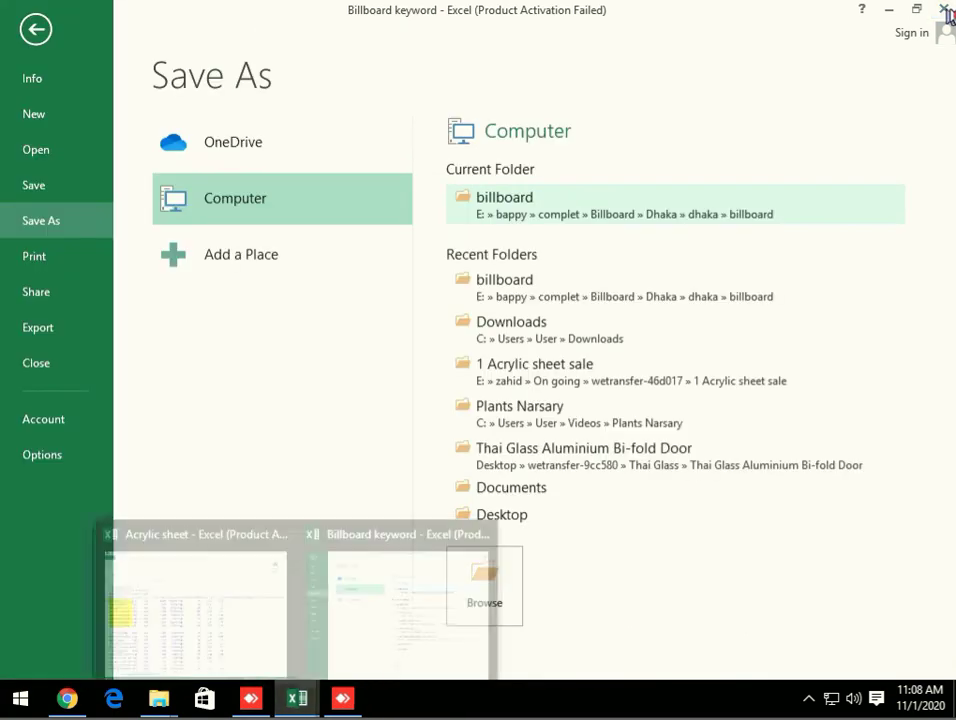
left_click(481, 533)
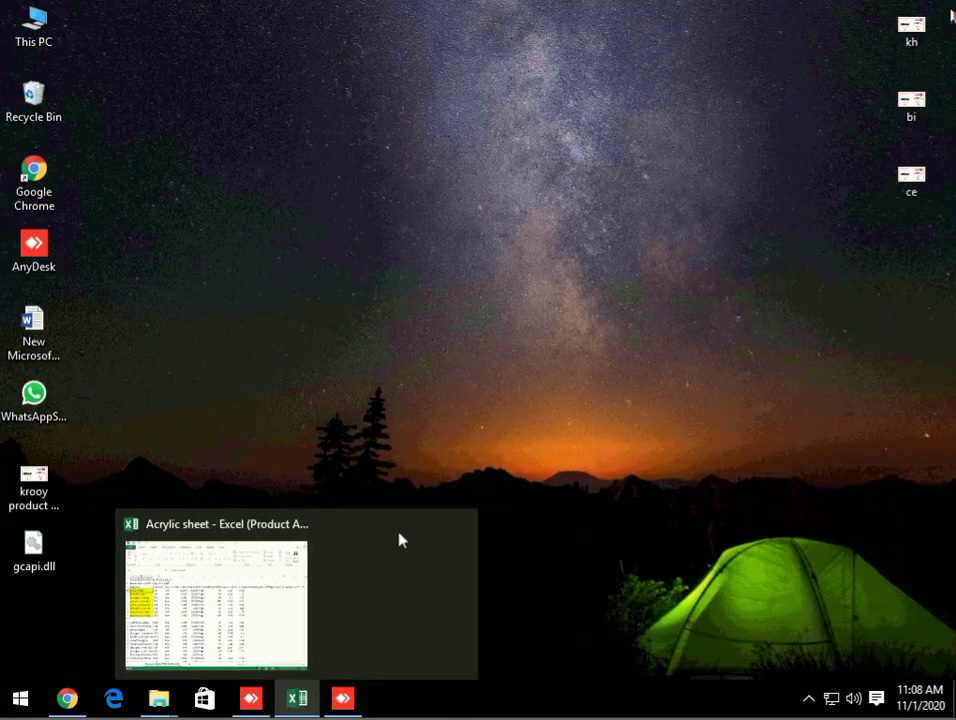
left_click(381, 526)
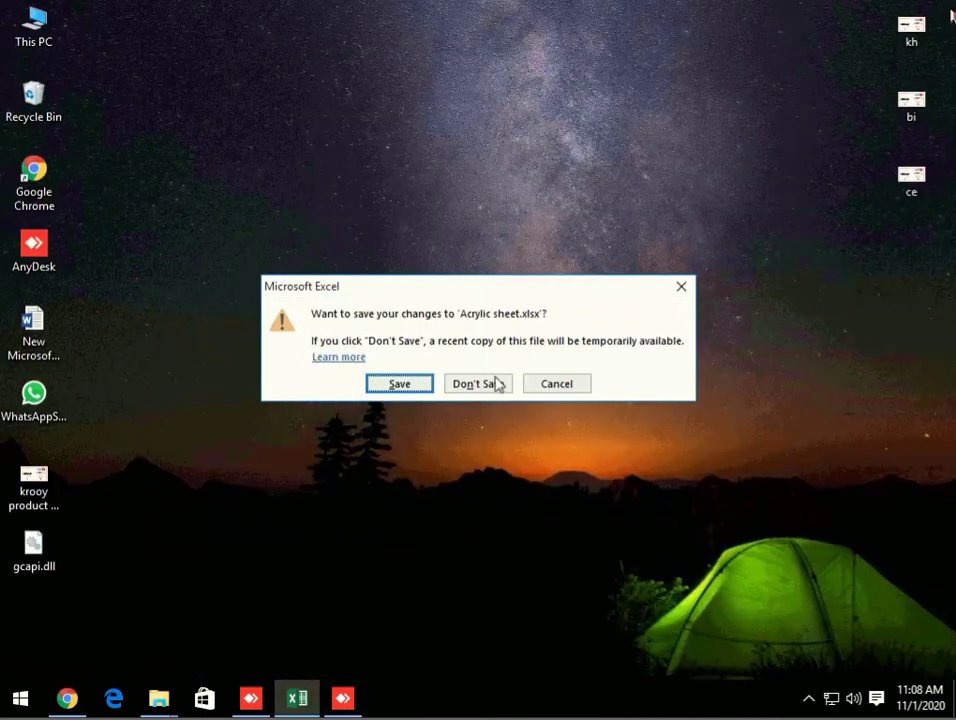
left_click(410, 390)
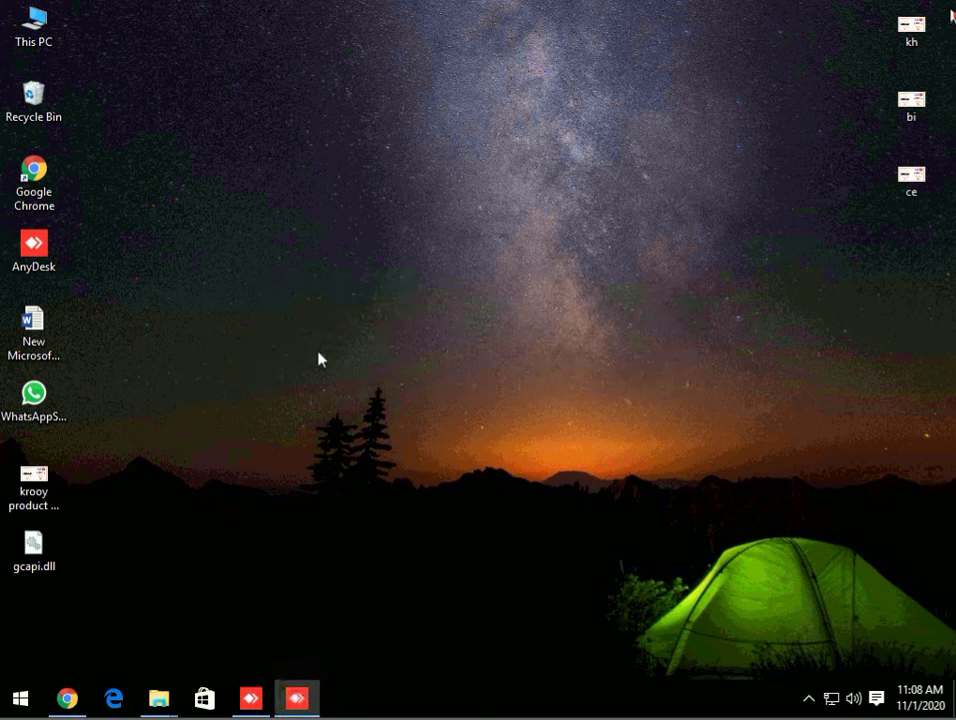
right_click(318, 353)
left_click(367, 408)
right_click(369, 371)
left_click(423, 423)
Check the contents of the billboard folder on the Audio (E:) drive in File Explorer and return to its parent dhaka folder.
left_click(31, 45)
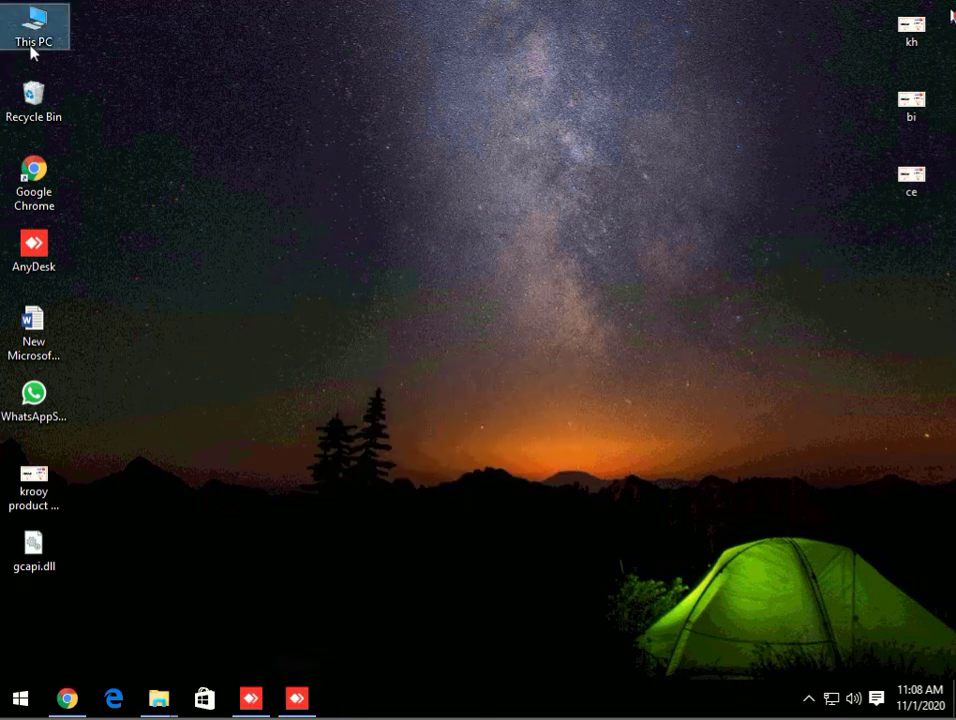
double_click(31, 45)
double_click(277, 384)
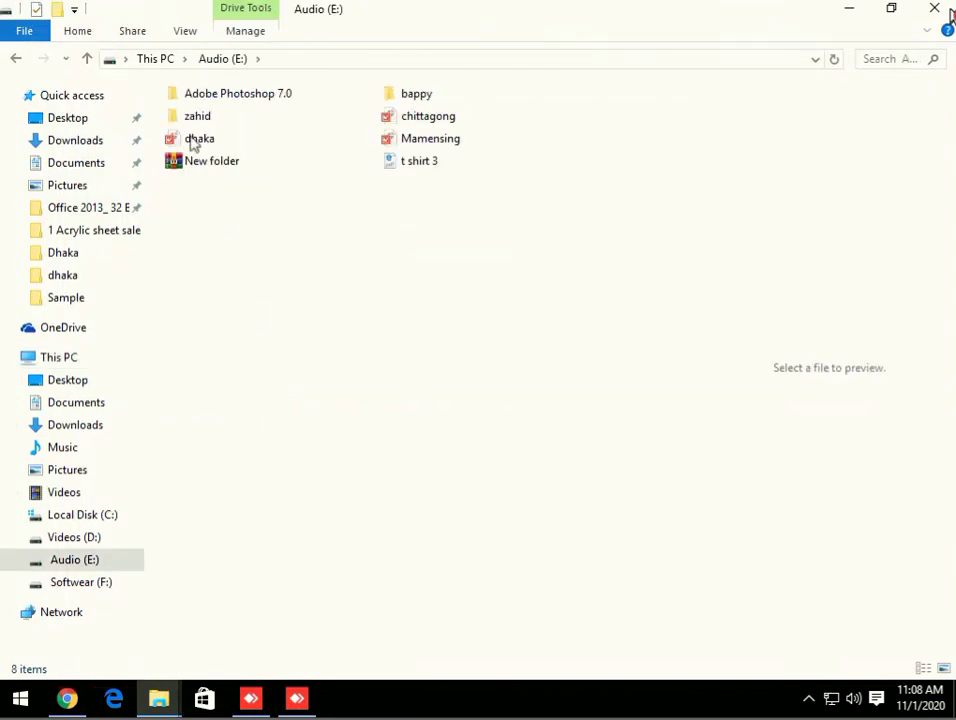
double_click(417, 95)
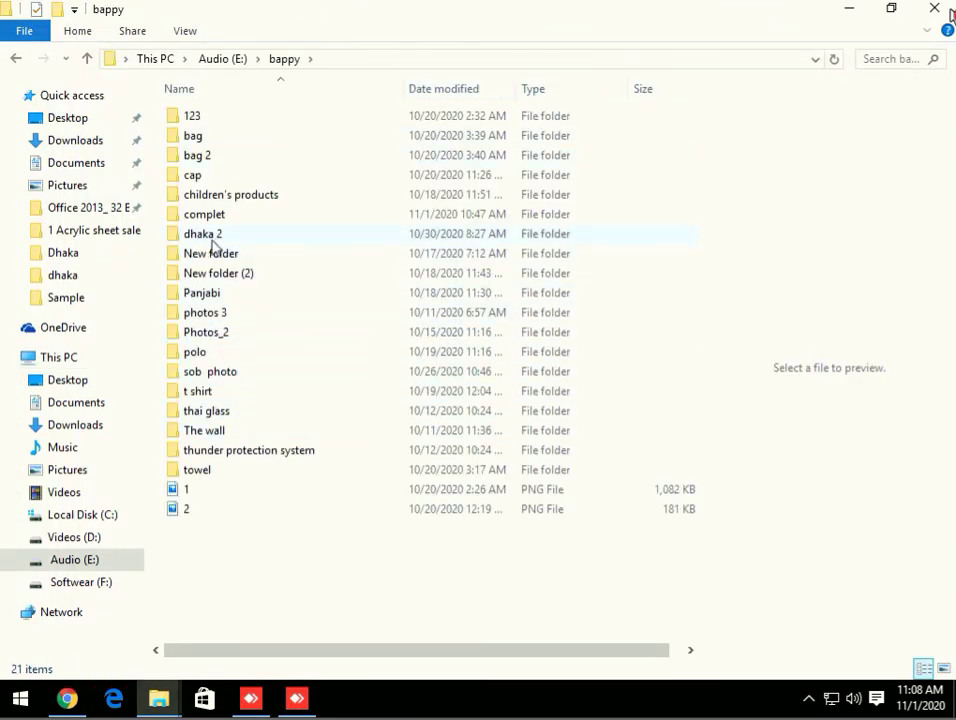
double_click(208, 216)
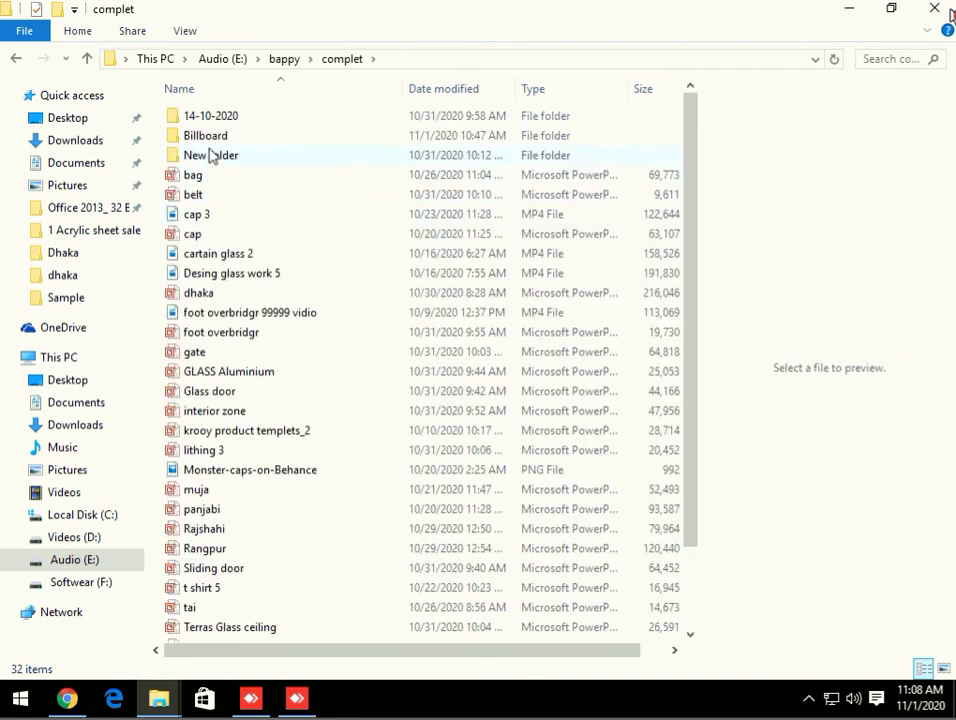
double_click(210, 137)
double_click(207, 118)
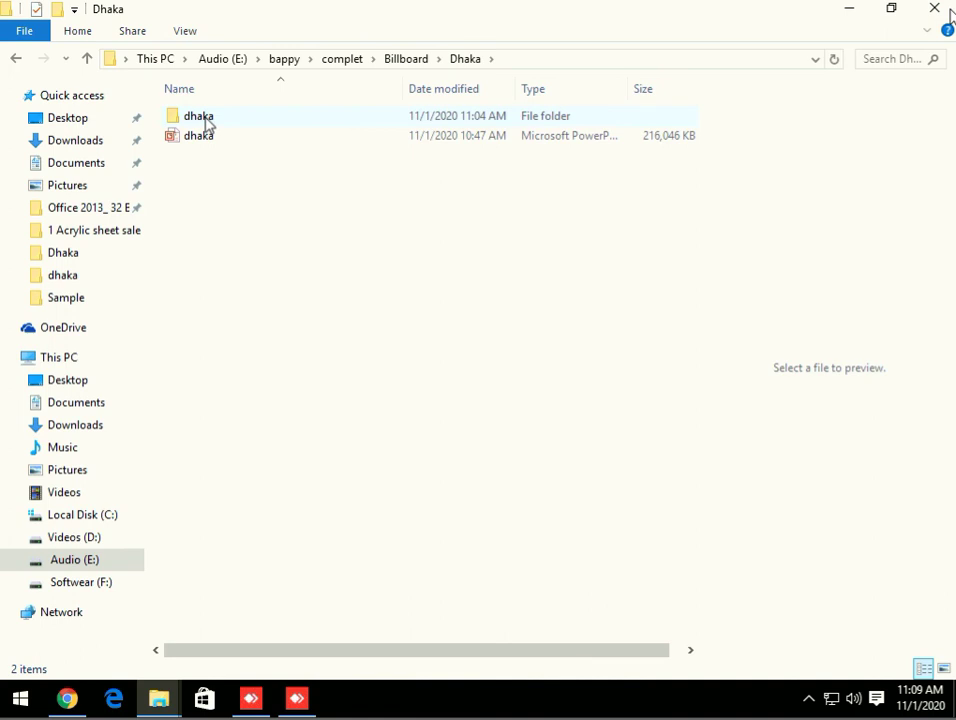
double_click(207, 120)
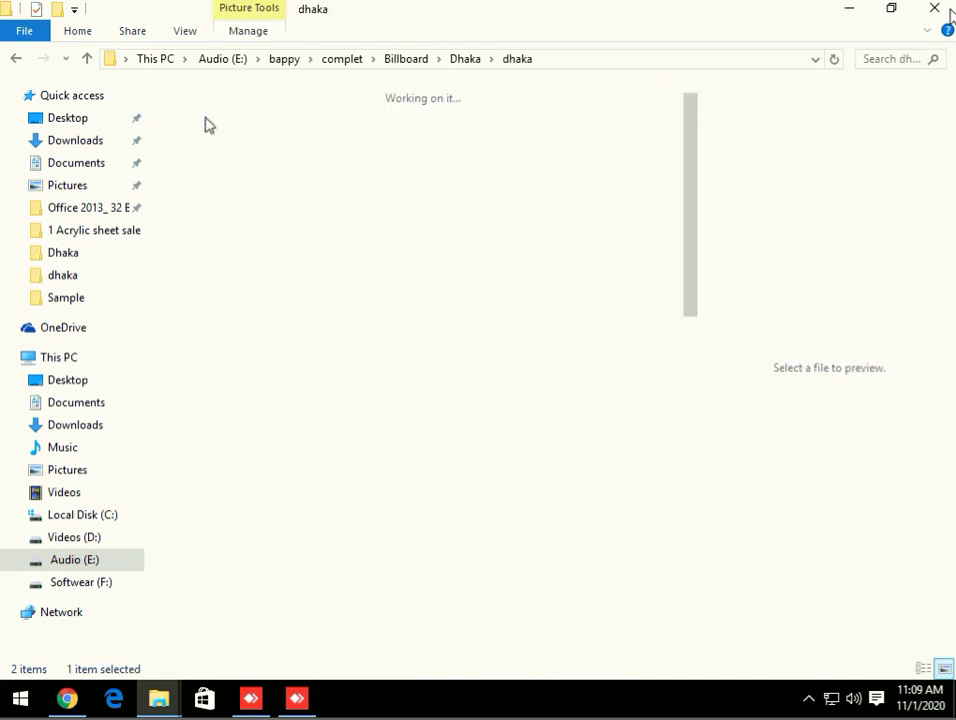
double_click(211, 128)
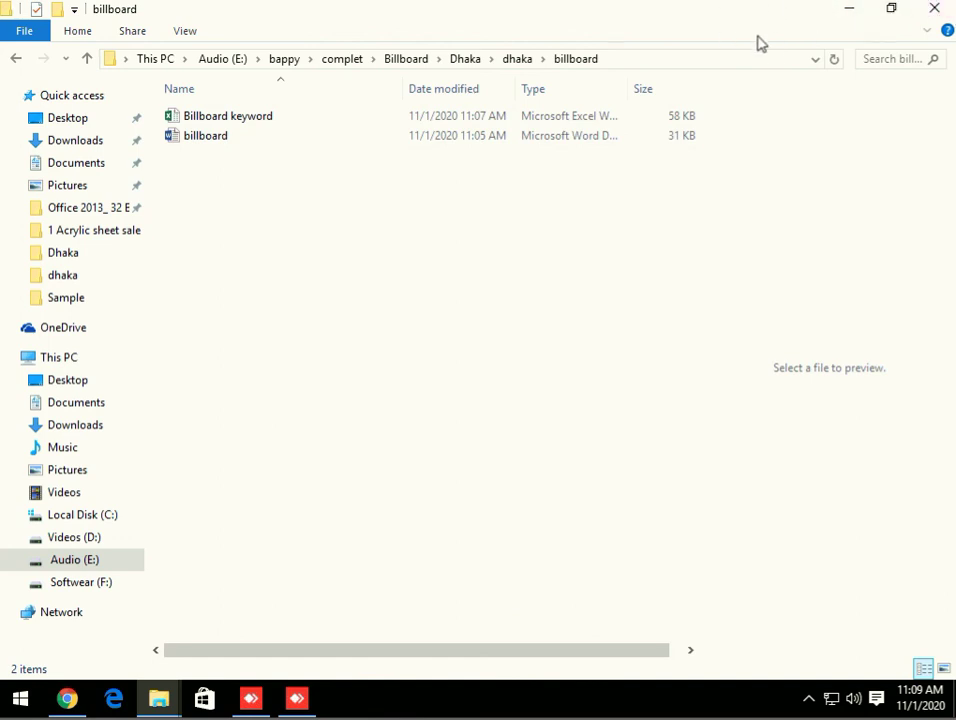
left_click(17, 60)
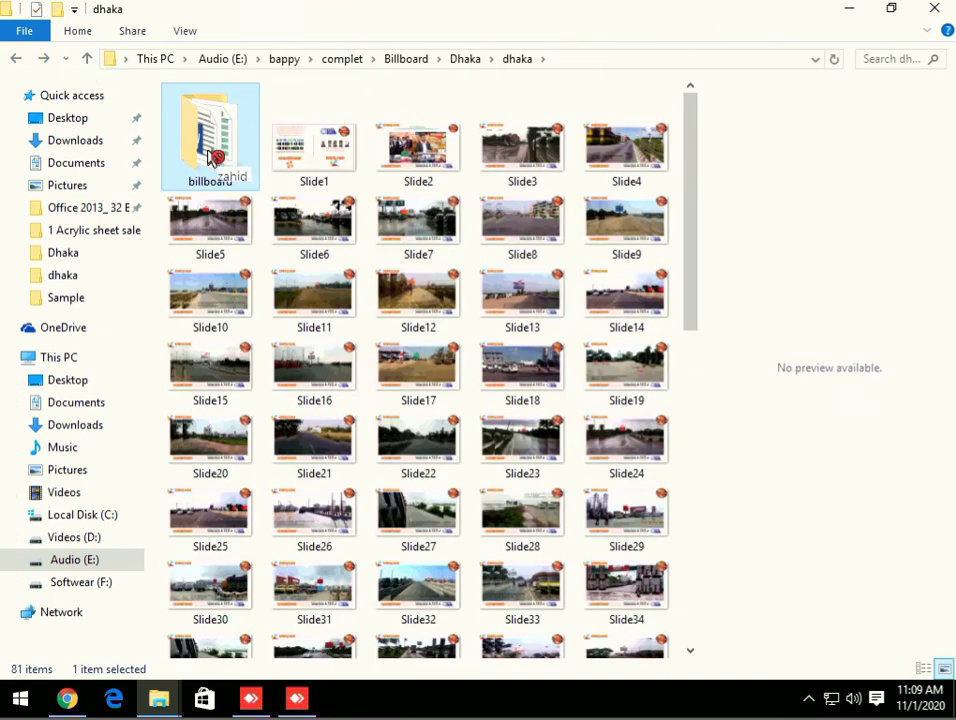
Rename the billboard folder inside dhaka as "1".
right_click(212, 157)
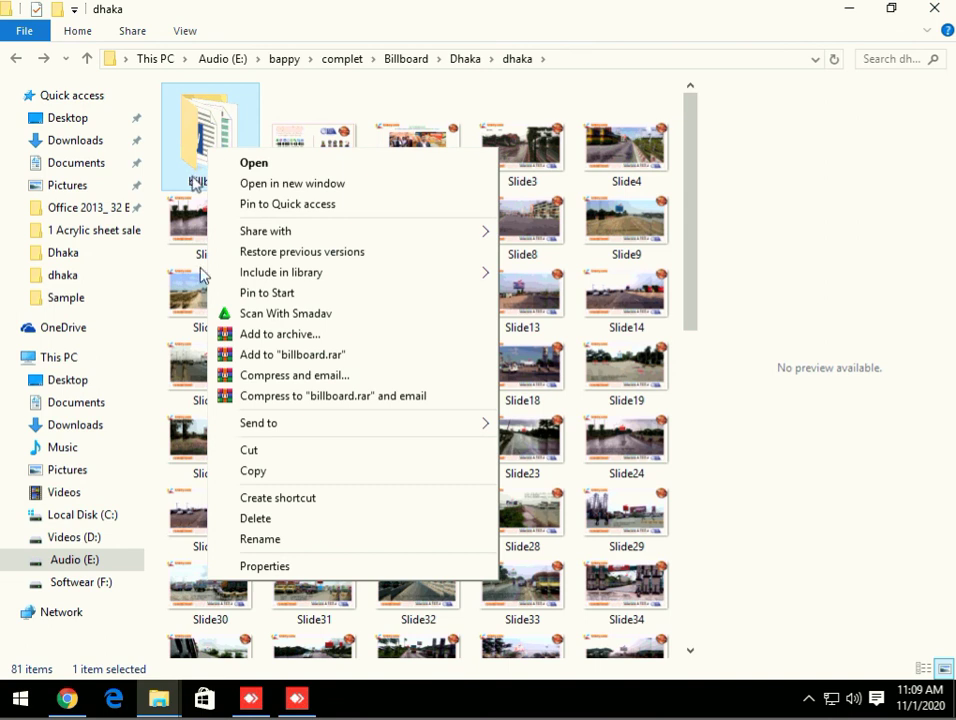
left_click(260, 539)
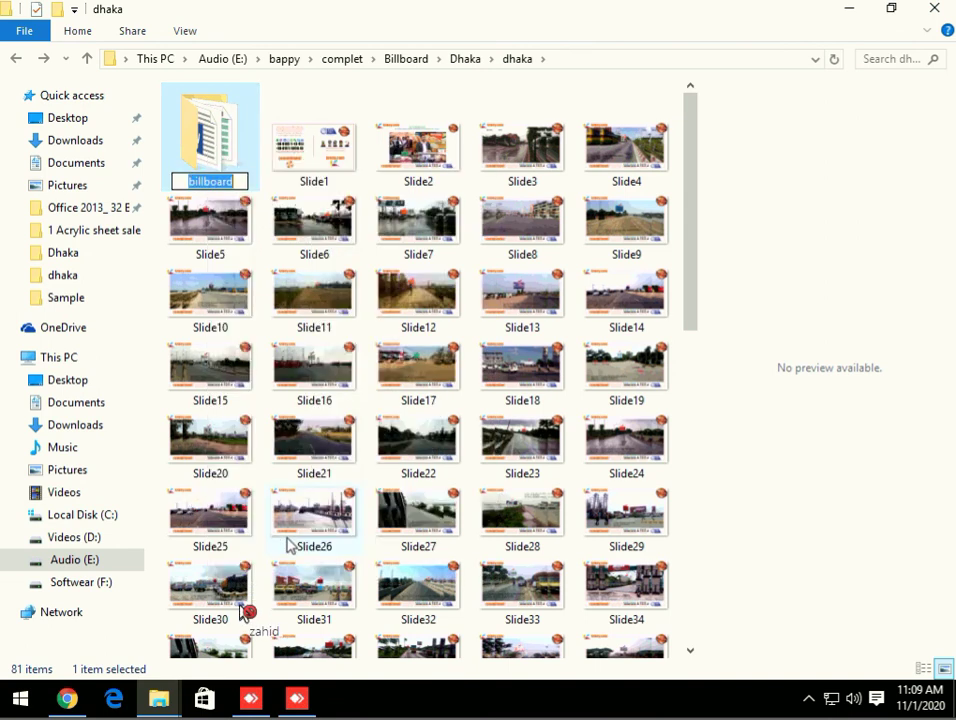
type("1")
key("Return")
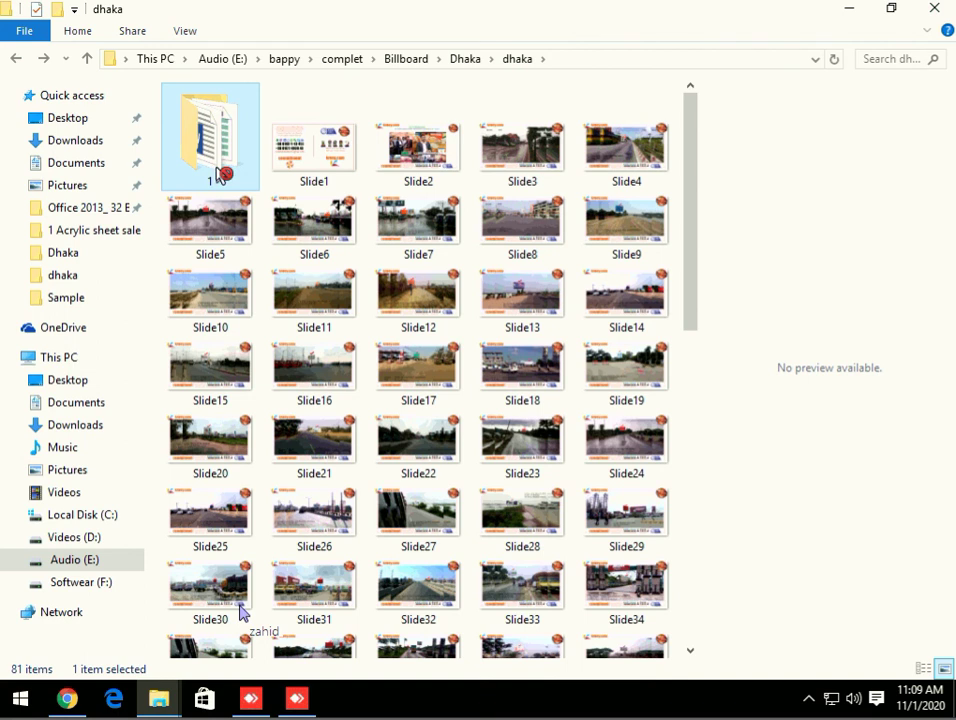
Rename the folder beside the slide images as "1 billboard".
right_click(218, 177)
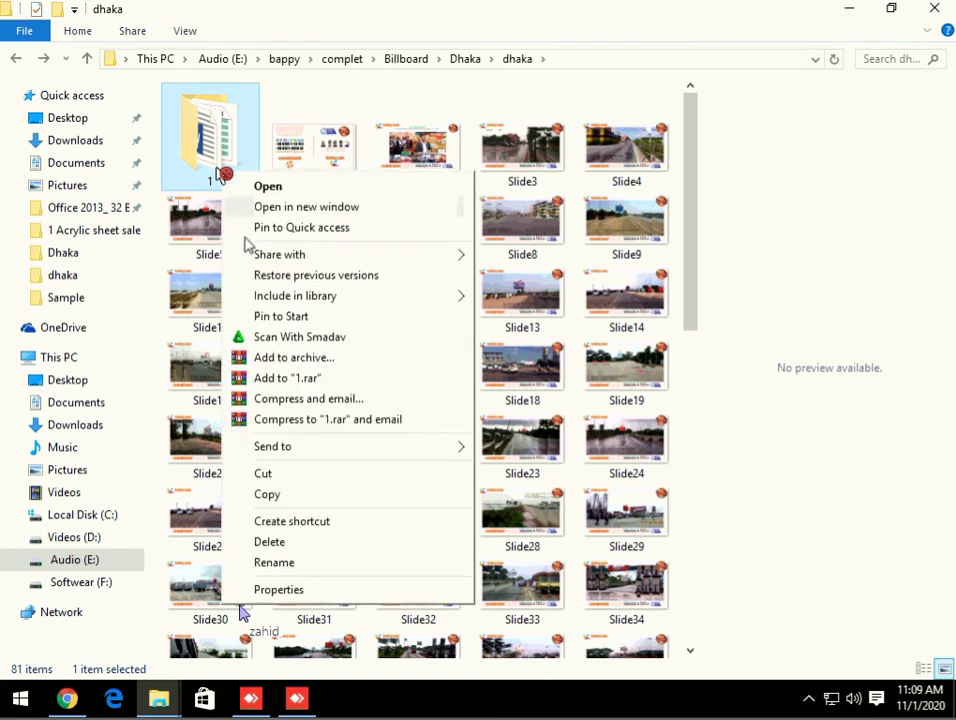
left_click(294, 565)
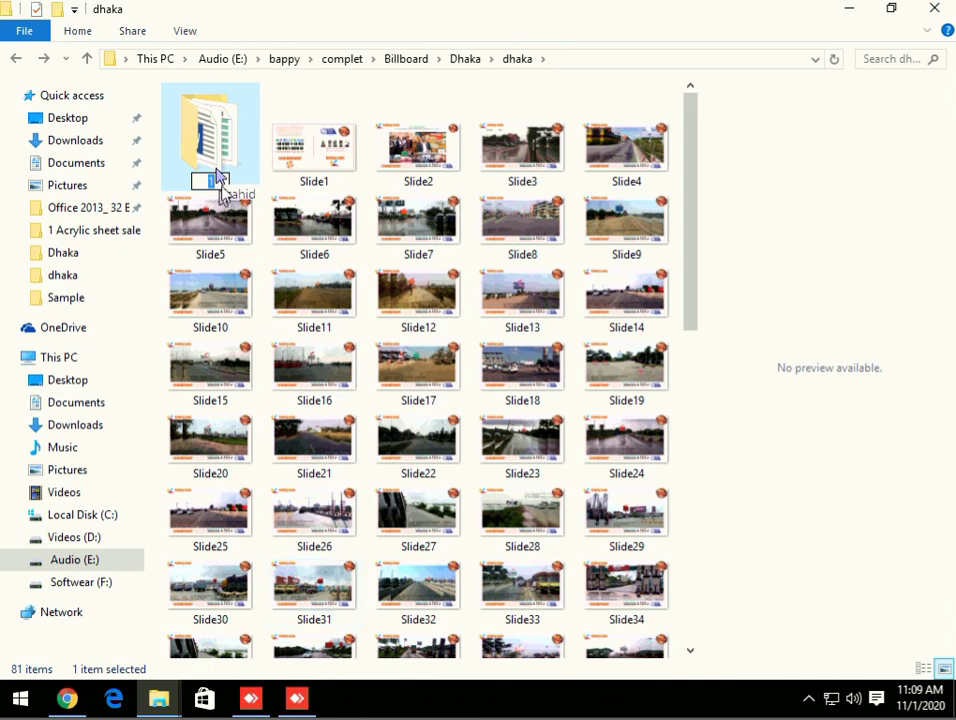
key("BackSpace")
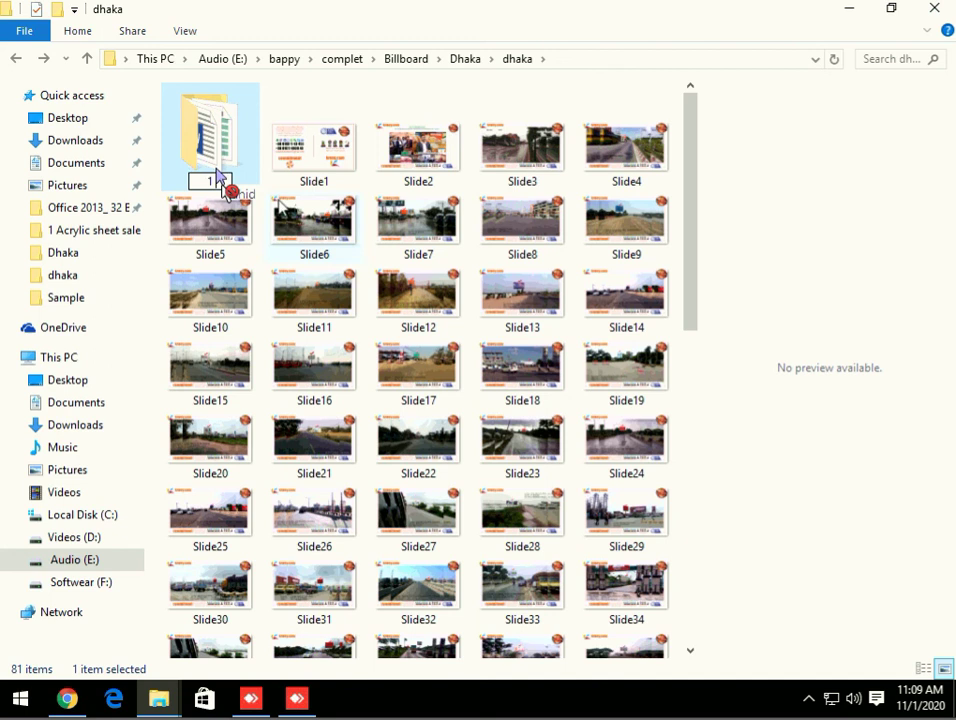
type("1 bill")
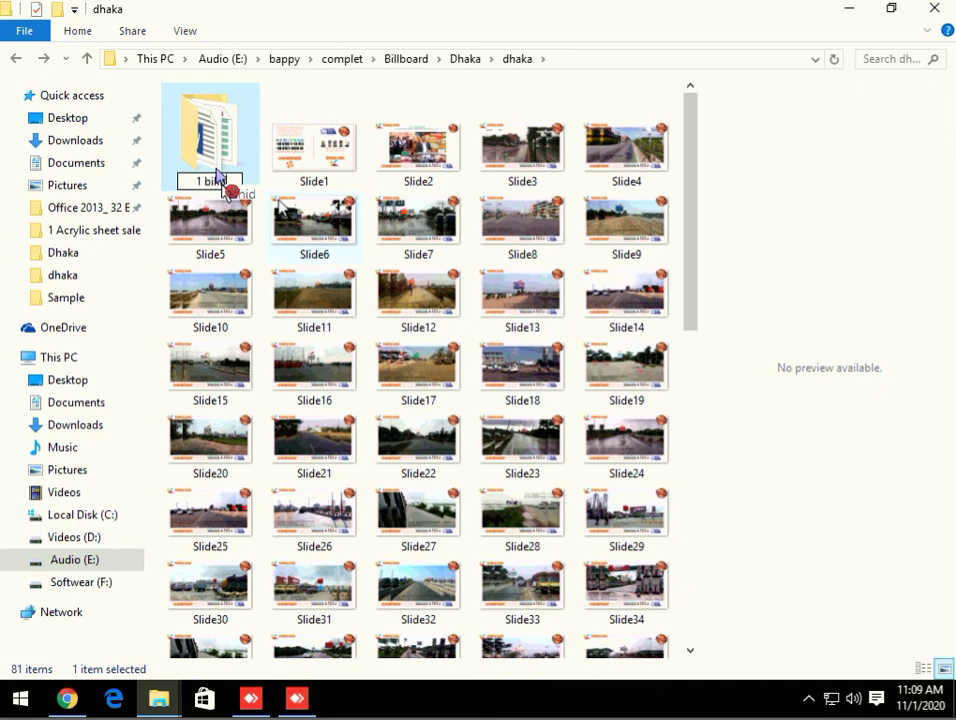
type("boardd")
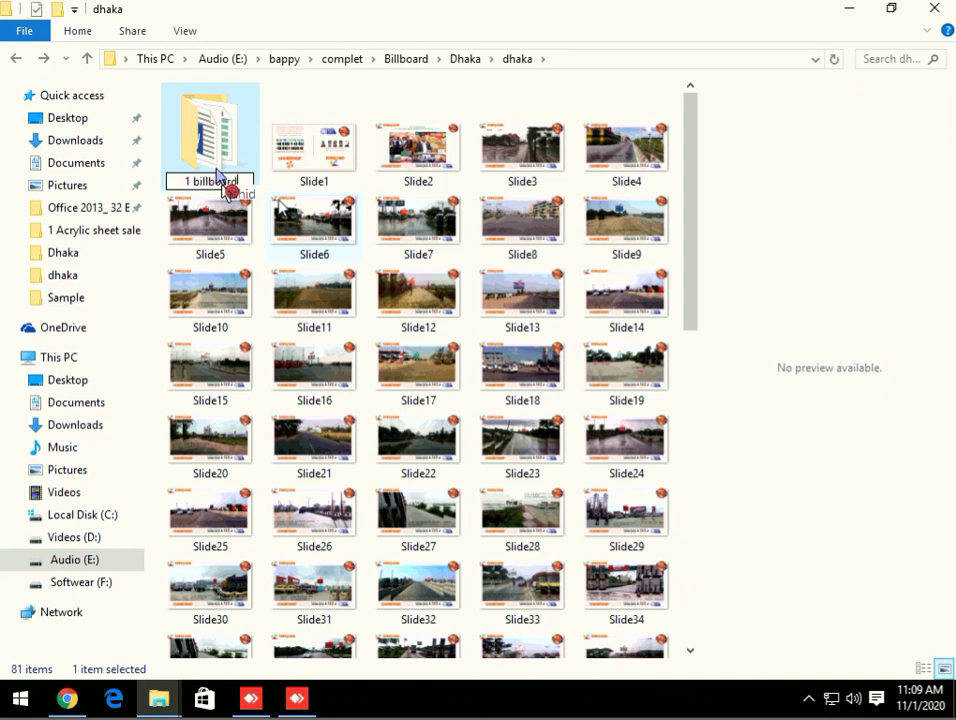
key("Return")
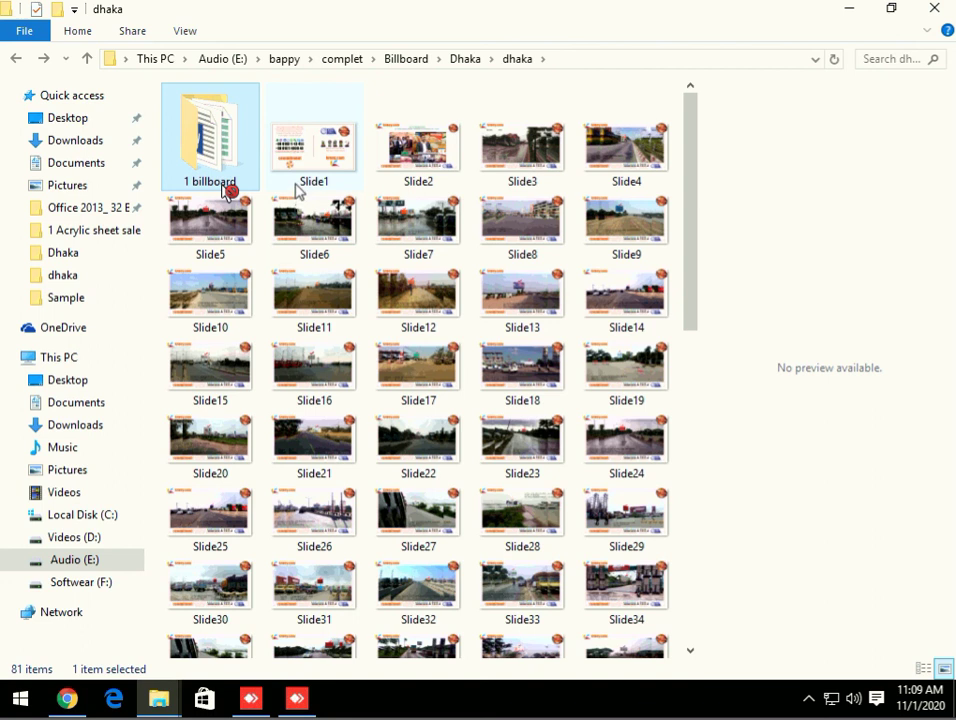
Go back up to the complet folder, return through Billboard and Dhaka to the dhaka folder, and look through its slide images.
left_click(17, 58)
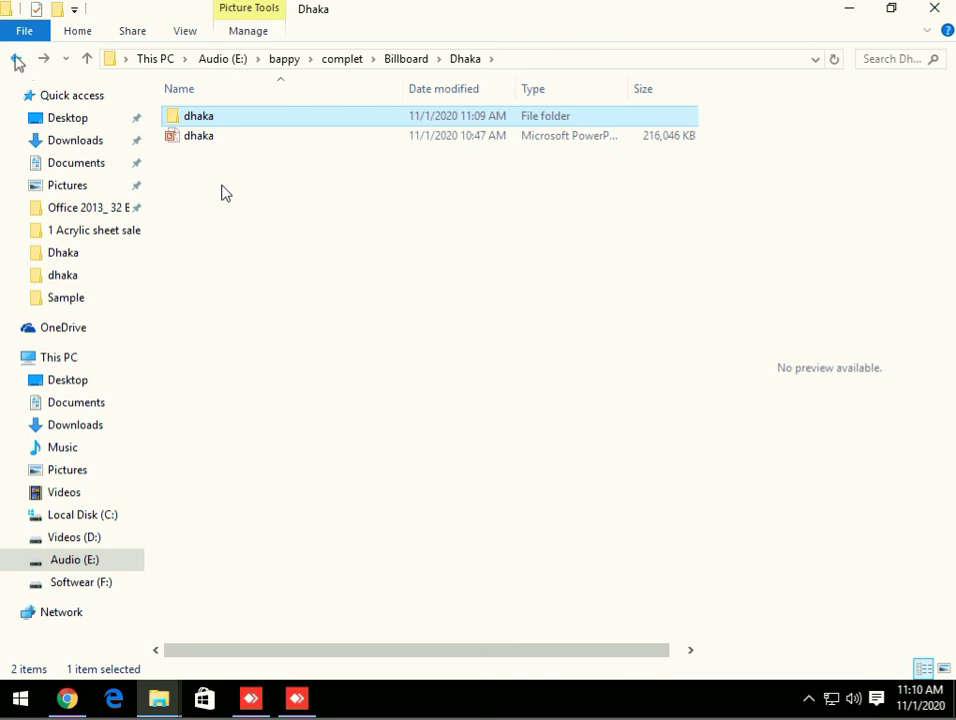
left_click(18, 60)
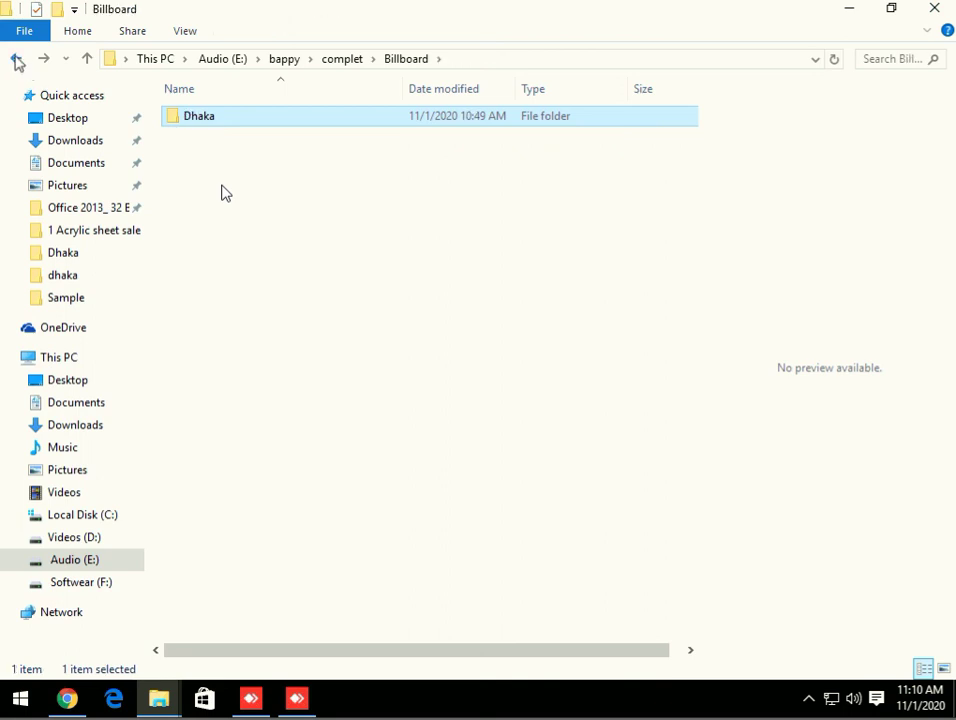
left_click(18, 60)
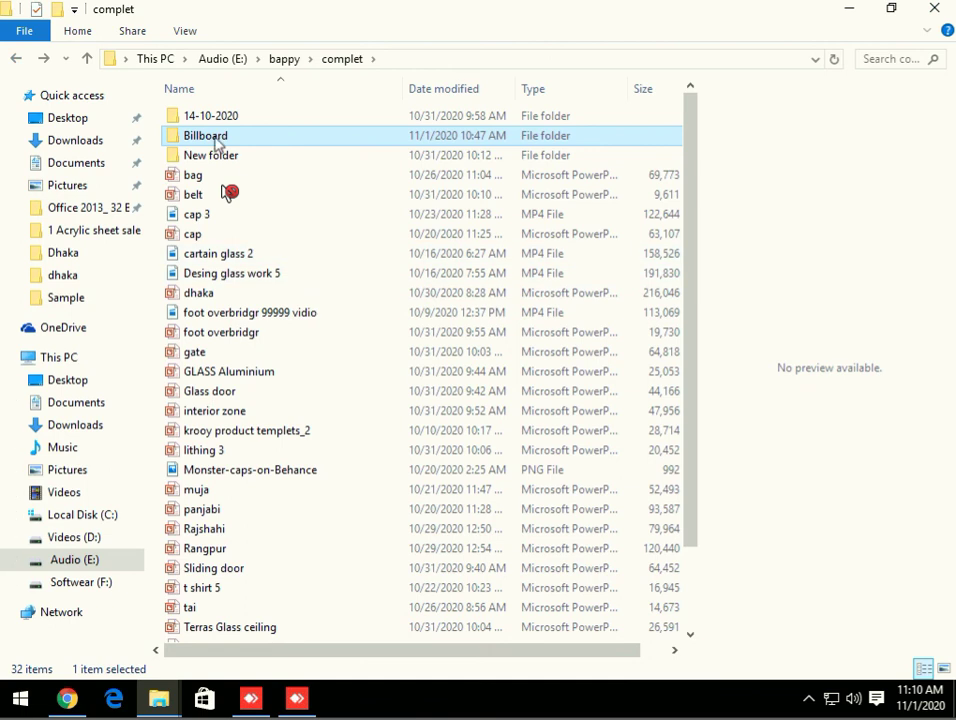
double_click(216, 139)
double_click(207, 119)
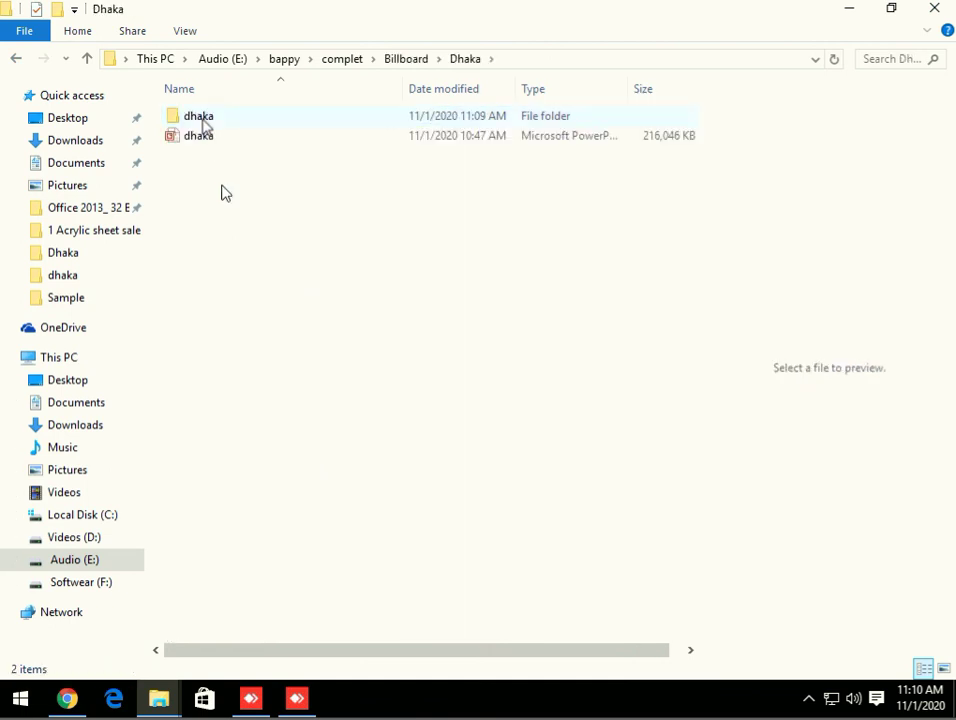
double_click(203, 122)
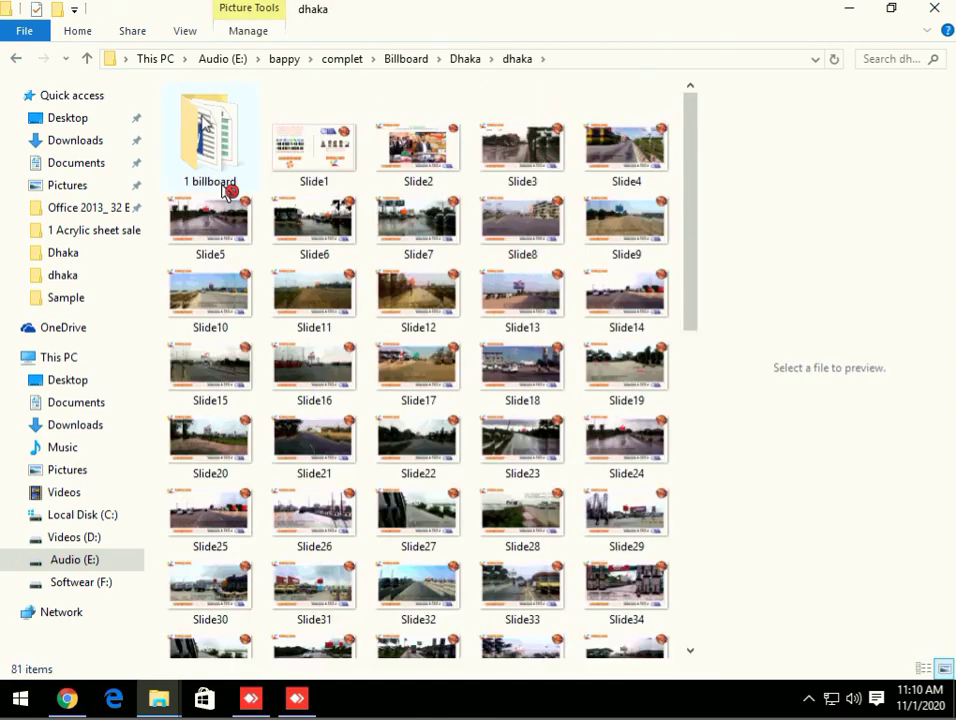
scroll(324, 272, "down", 10)
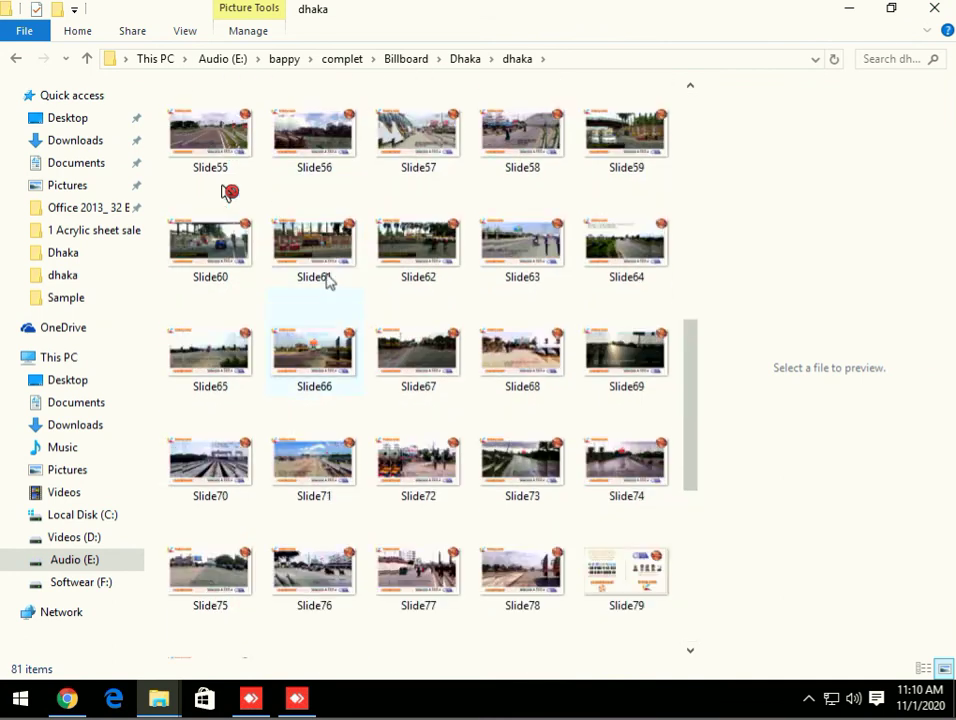
scroll(328, 281, "up", 10)
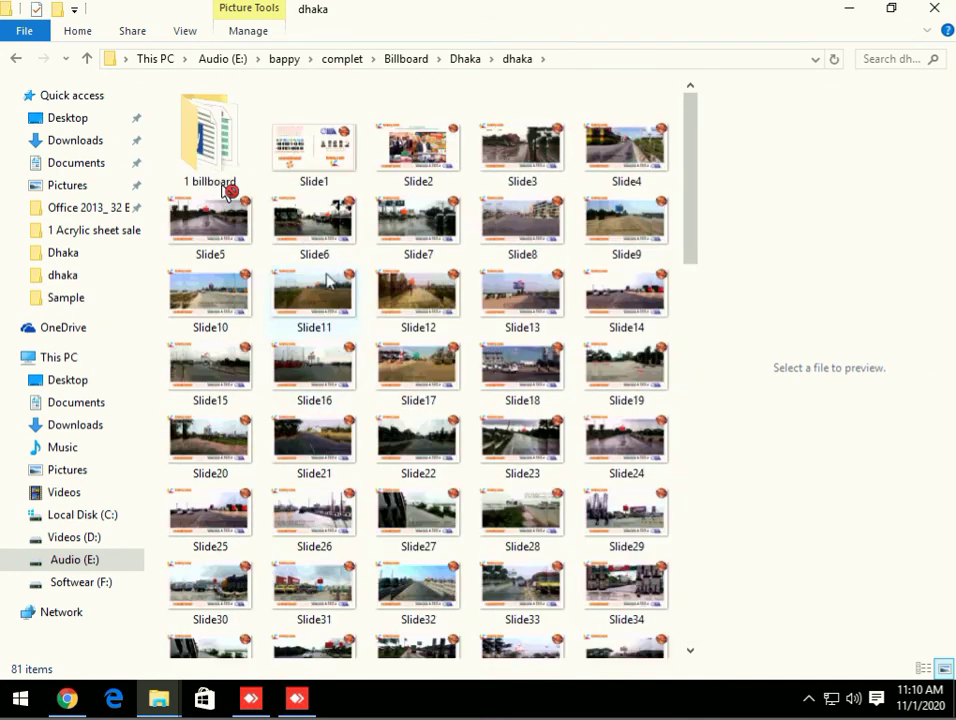
Open the dhaka PowerPoint presentation from the parent Dhaka folder to check it, and close it along with the activation wizard.
left_click(16, 64)
left_click(208, 143)
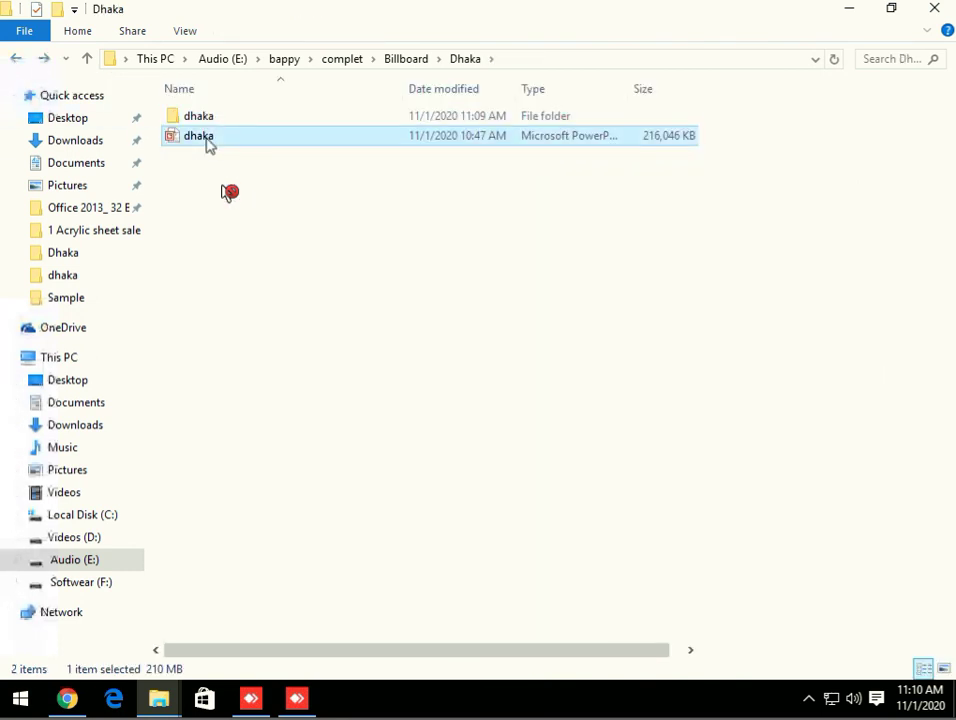
double_click(208, 140)
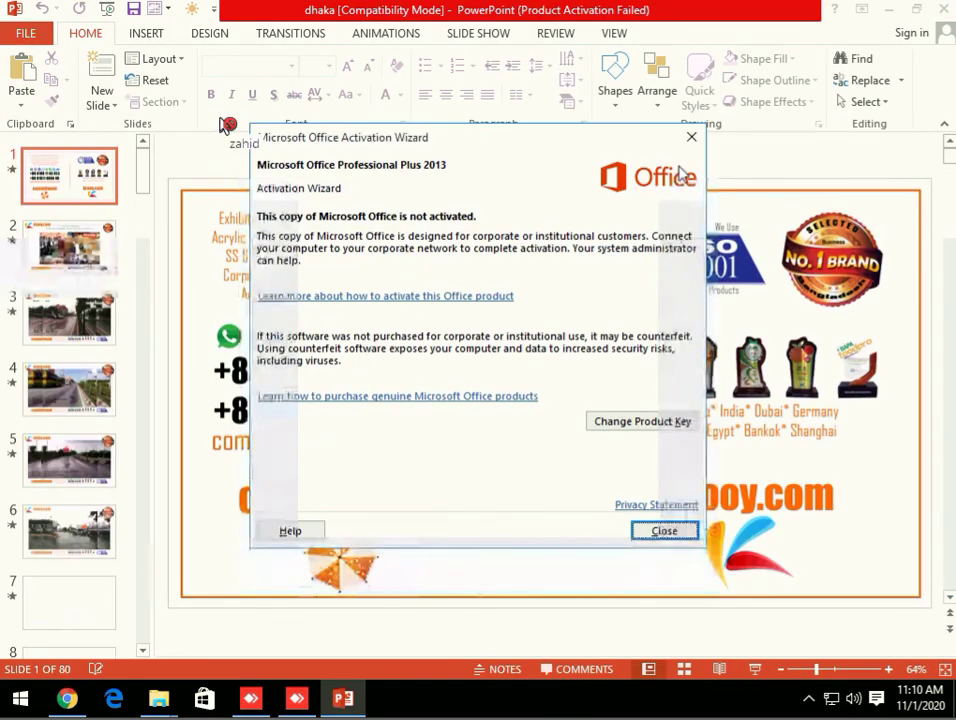
left_click(688, 140)
key("alt+F4")
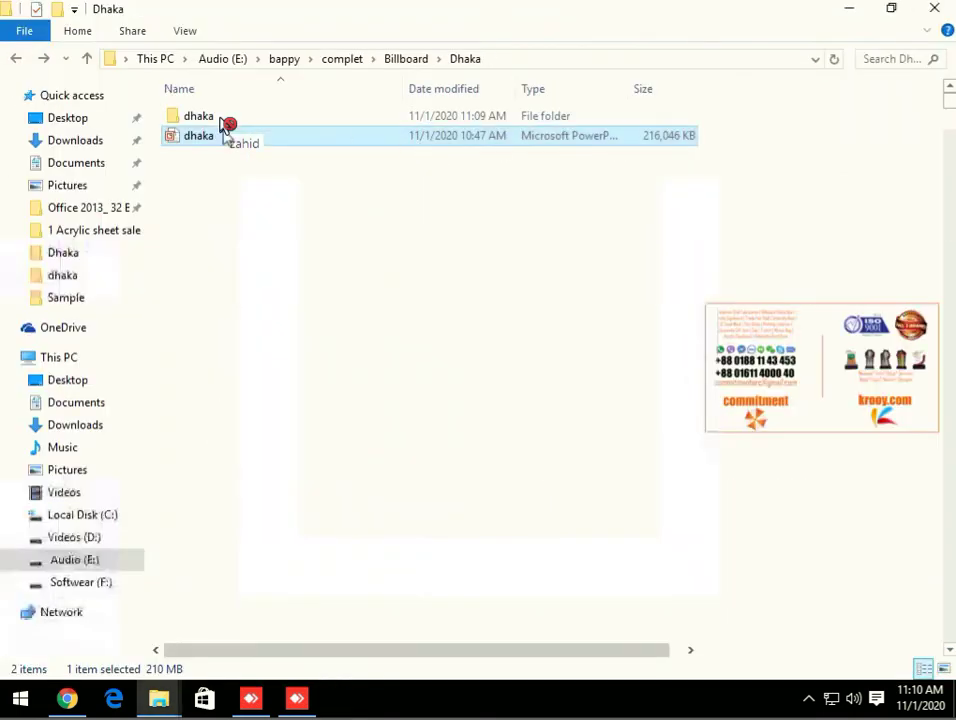
Reopen the dhaka image folder and move Slide3 through Slide7 into the 1 billboard folder.
left_click(200, 117)
left_click(226, 125)
left_click(219, 149)
double_click(222, 122)
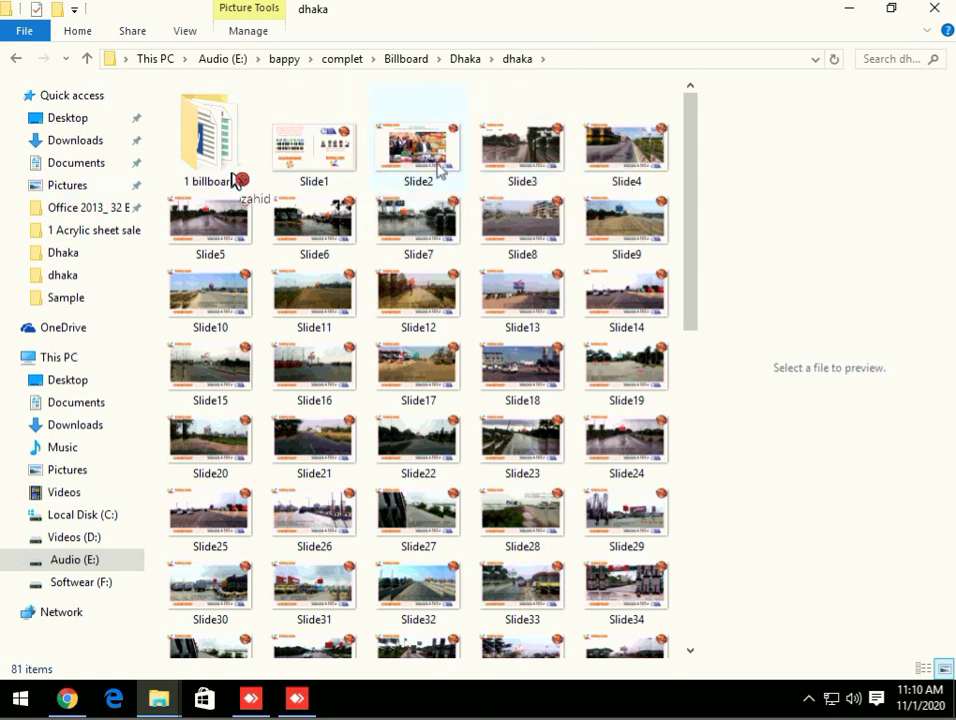
left_click(358, 112)
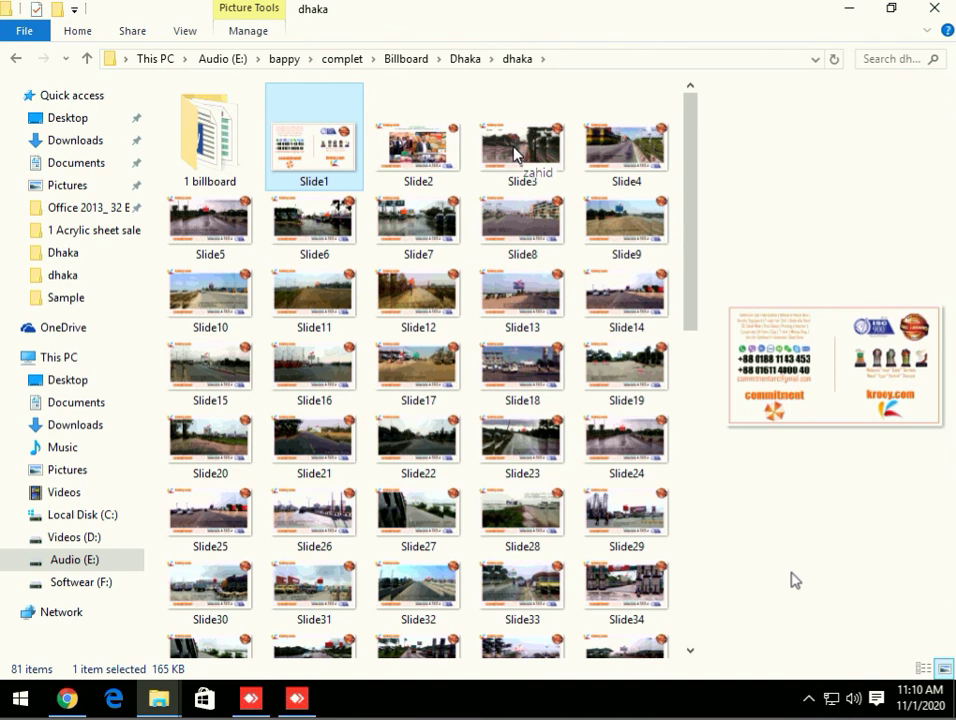
left_click(516, 150)
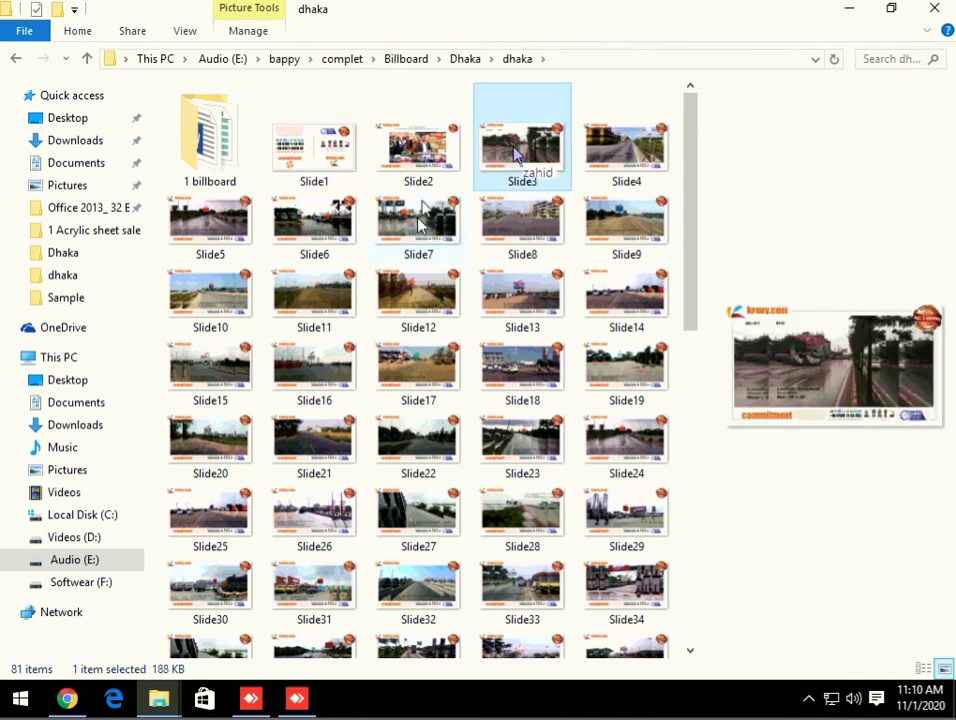
left_click(420, 225, "shift")
left_click_drag(420, 225, 196, 160)
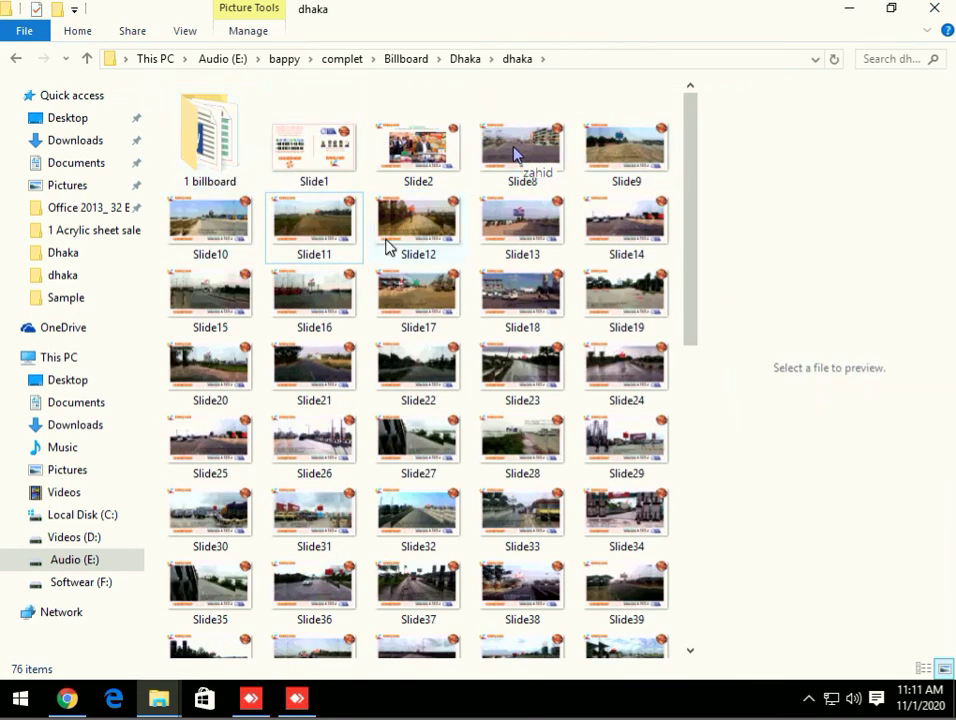